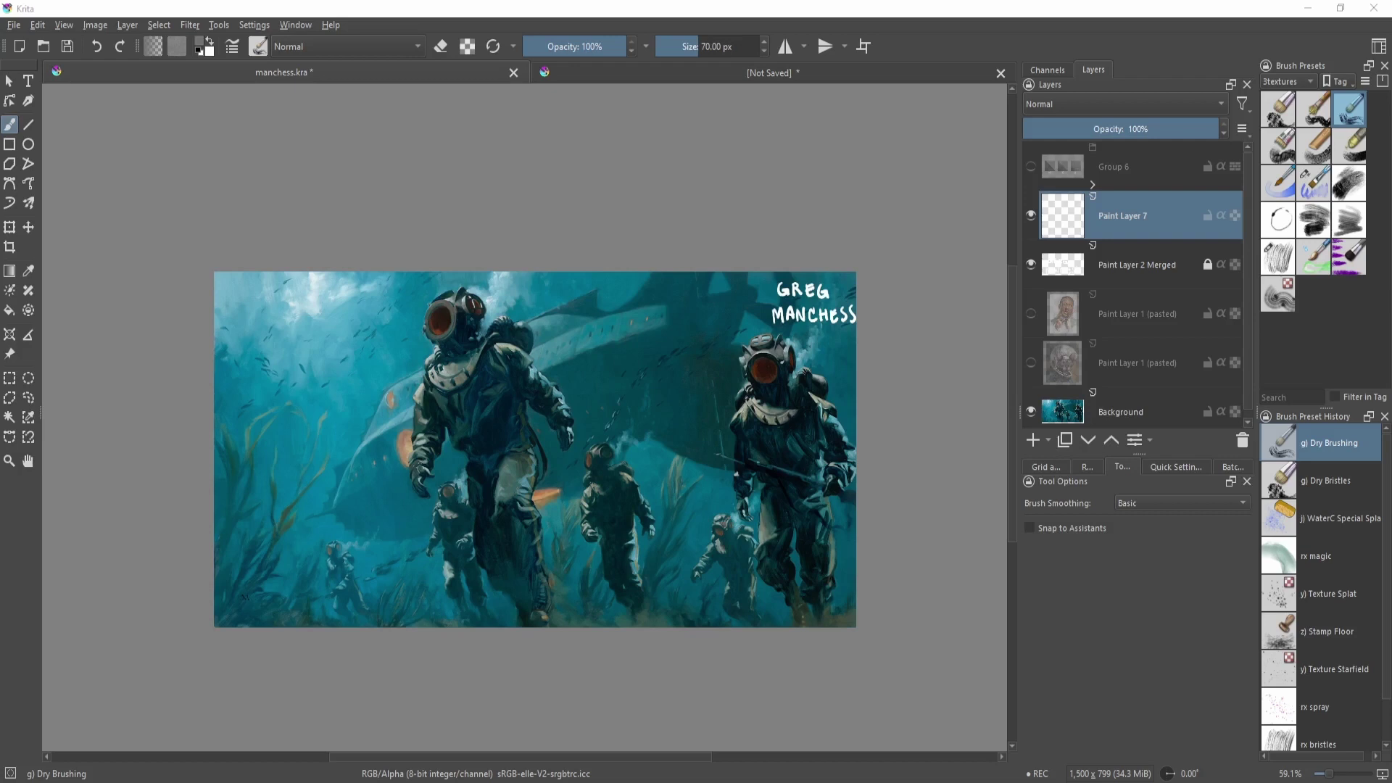
# - Pick a red-orange colour, circle the large foreground diver's upper body with the Dry Brushing preset, and undo the circle
pyautogui.hotkey('shift', 'i')
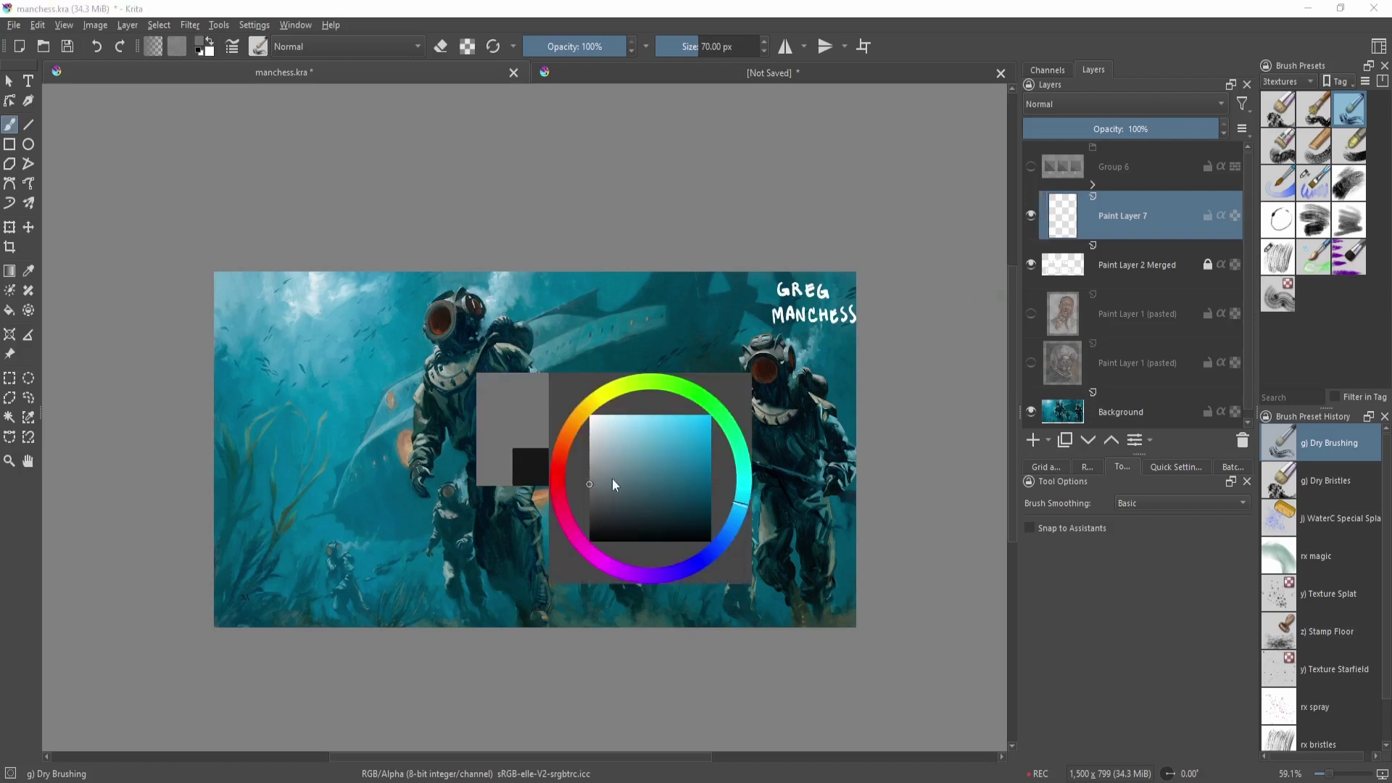
pyautogui.moveTo(403, 306)
pyautogui.mouseDown()
pyautogui.moveTo(368, 348)
pyautogui.moveTo(429, 301)
pyautogui.moveTo(505, 364)
pyautogui.mouseUp()
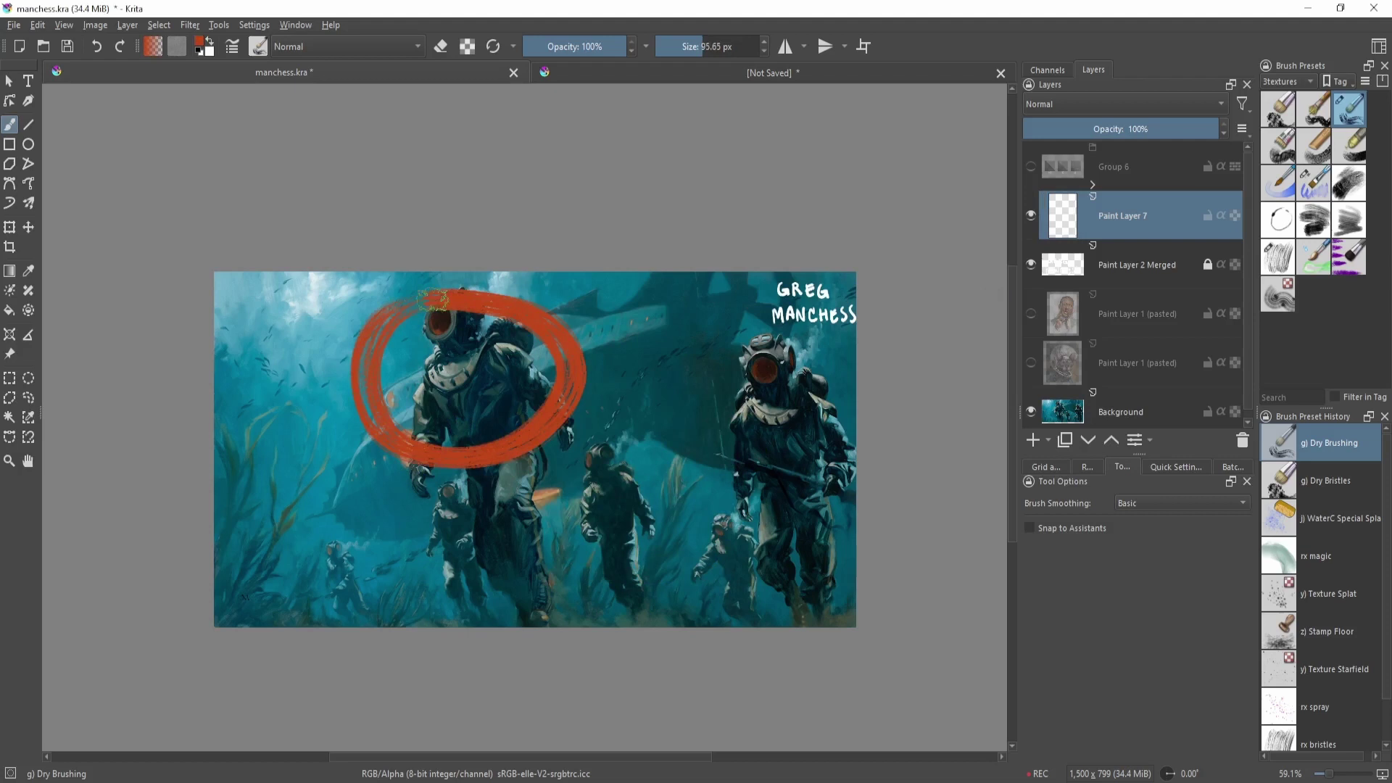
pyautogui.hotkey('ctrl', 'z')
pyautogui.hotkey('ctrl', 'z')
# - Sketch a red arrow pointing toward the large diver and a mark over the other foreground diver, and undo both
pyautogui.moveTo(246, 594); pyautogui.dragTo(395, 400)
pyautogui.moveTo(293, 435); pyautogui.dragTo(395, 453)
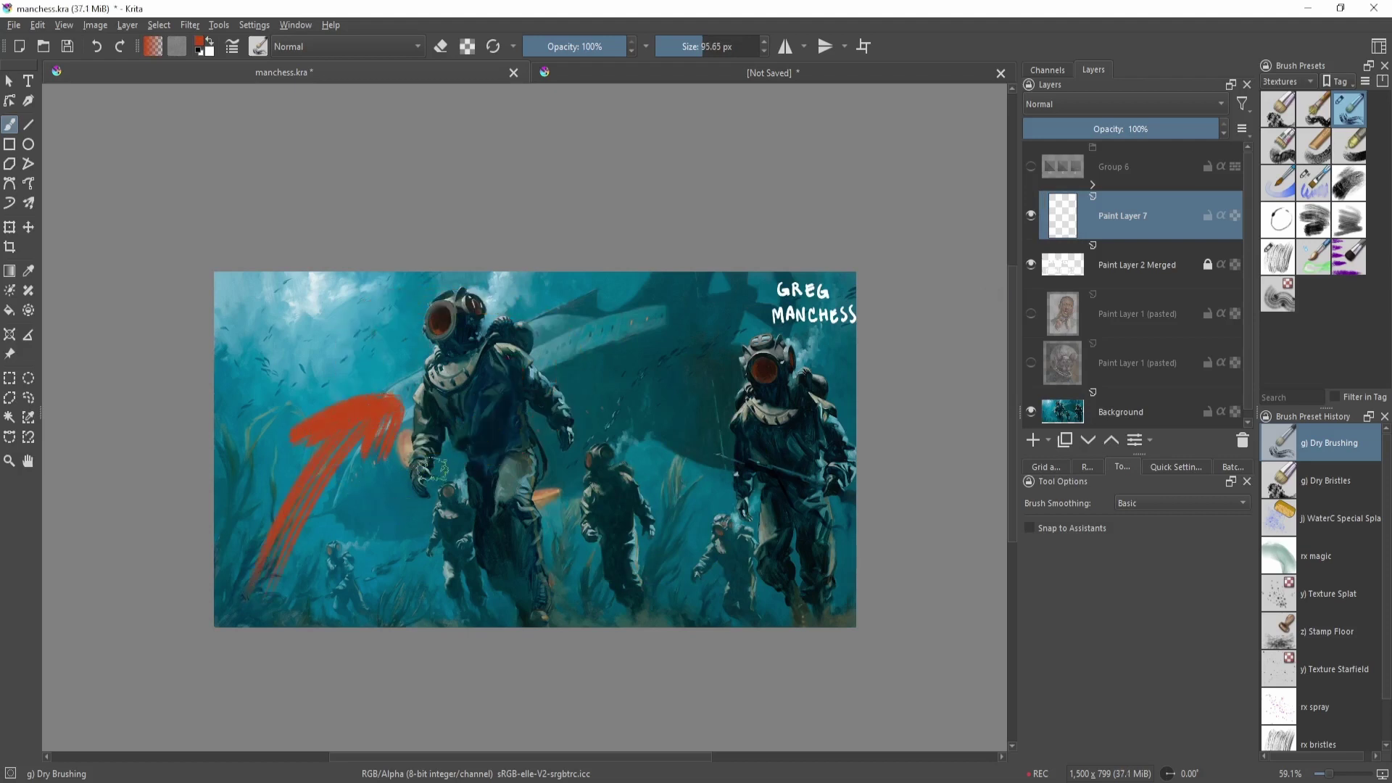
pyautogui.hotkey('ctrl', 'z')
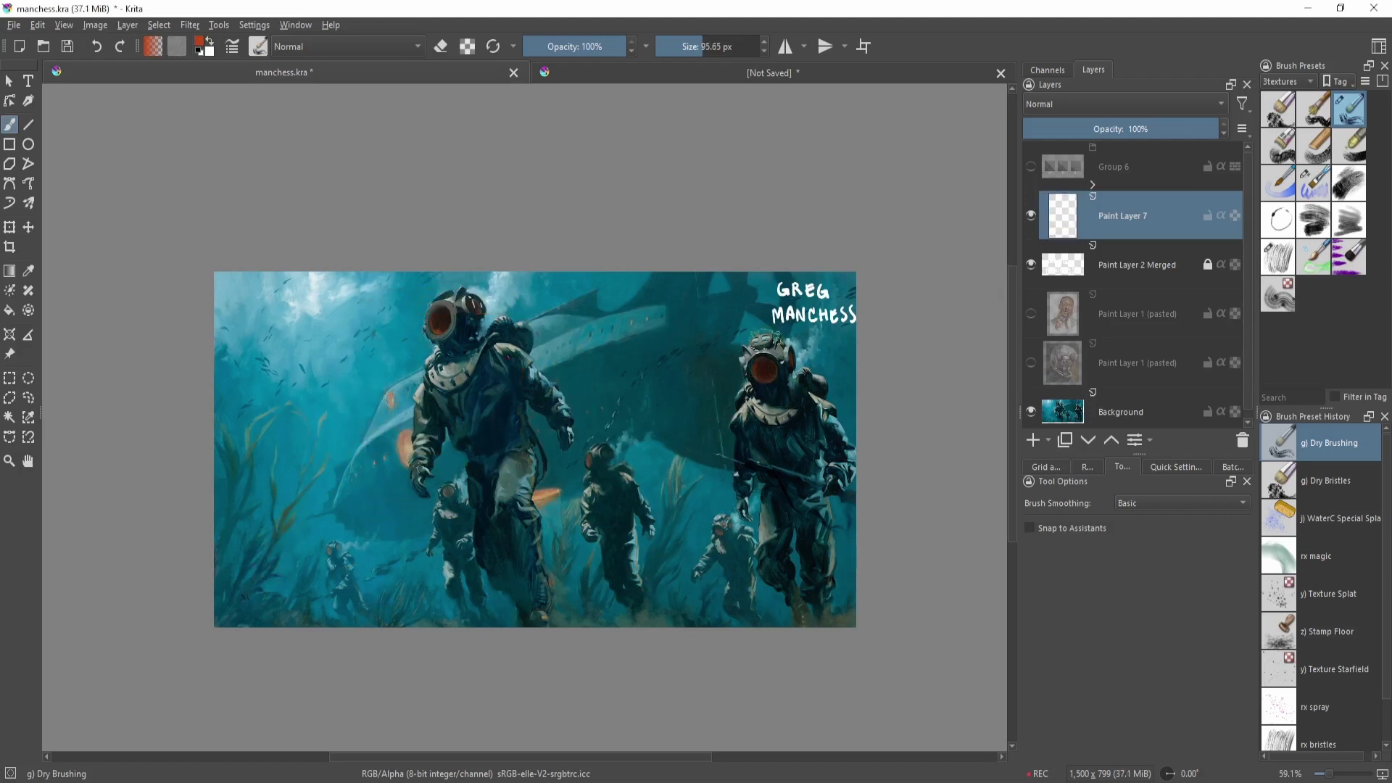
pyautogui.moveTo(765, 337)
pyautogui.mouseDown()
pyautogui.moveTo(689, 427)
pyautogui.moveTo(840, 401)
pyautogui.mouseUp()
pyautogui.hotkey('ctrl', 'z')
# - Reduce the brush size and circle the smallest distant diver in red
pyautogui.press('[')
pyautogui.moveTo(623, 557)
pyautogui.mouseDown()
pyautogui.moveTo(631, 531)
pyautogui.moveTo(698, 467)
pyautogui.moveTo(687, 493)
pyautogui.mouseUp()
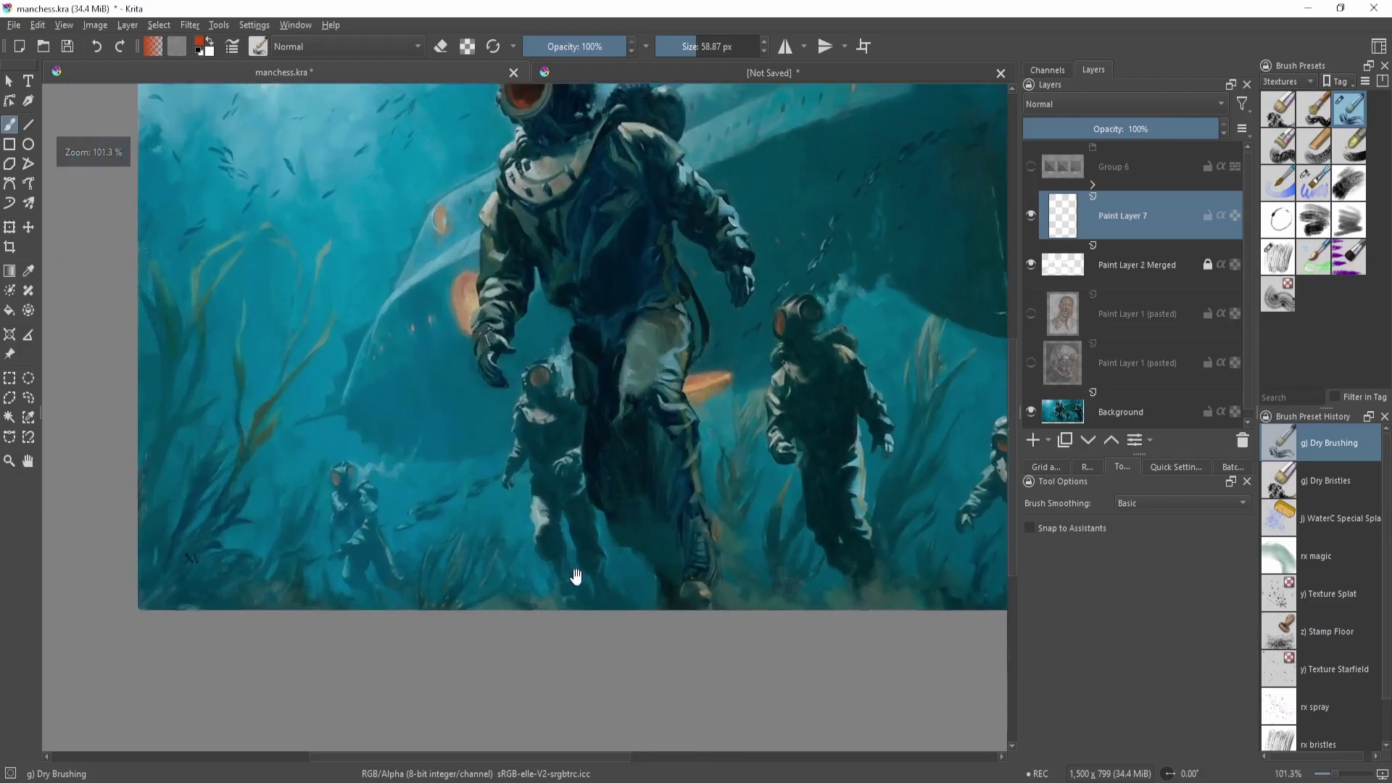
pyautogui.moveTo(577, 577); pyautogui.dragTo(742, 440)
pyautogui.moveTo(297, 415); pyautogui.dragTo(403, 499)
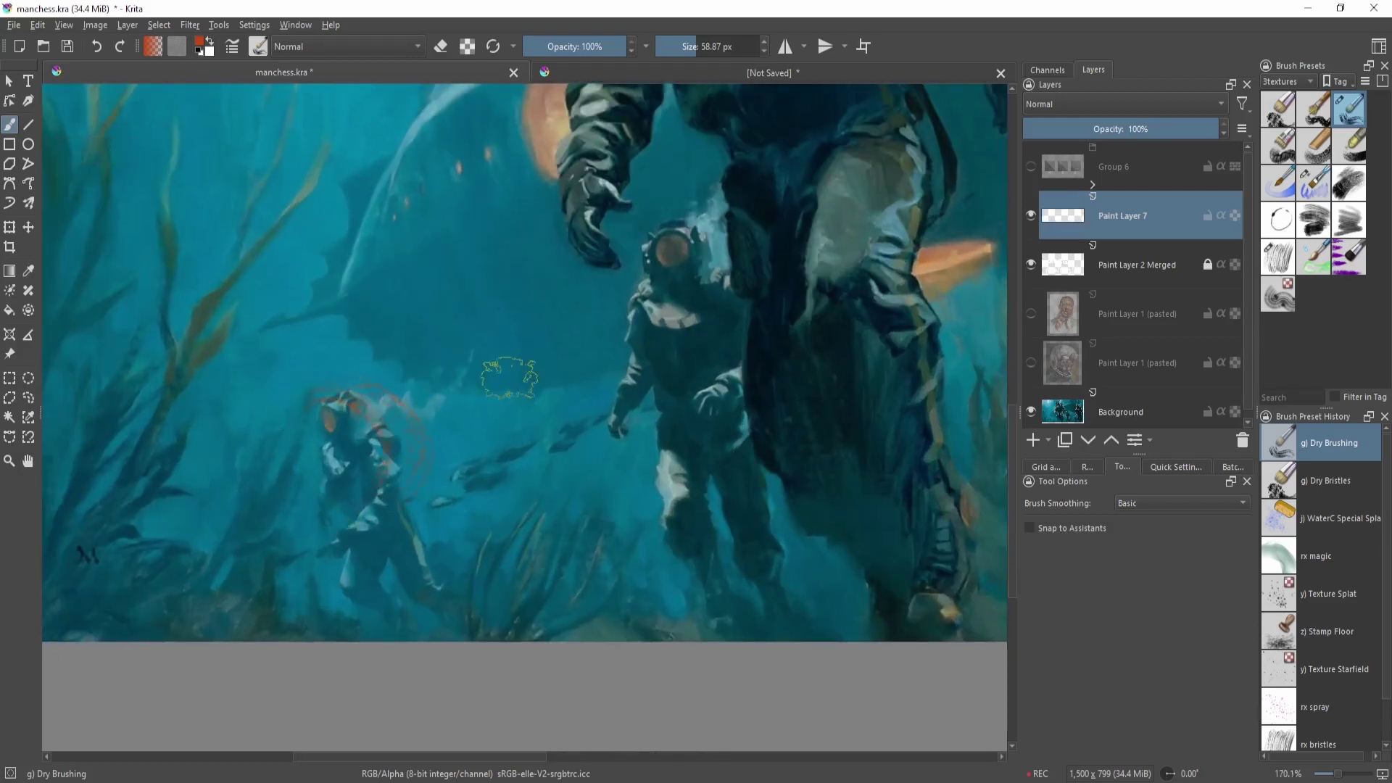
pyautogui.moveTo(509, 378); pyautogui.dragTo(460, 509)
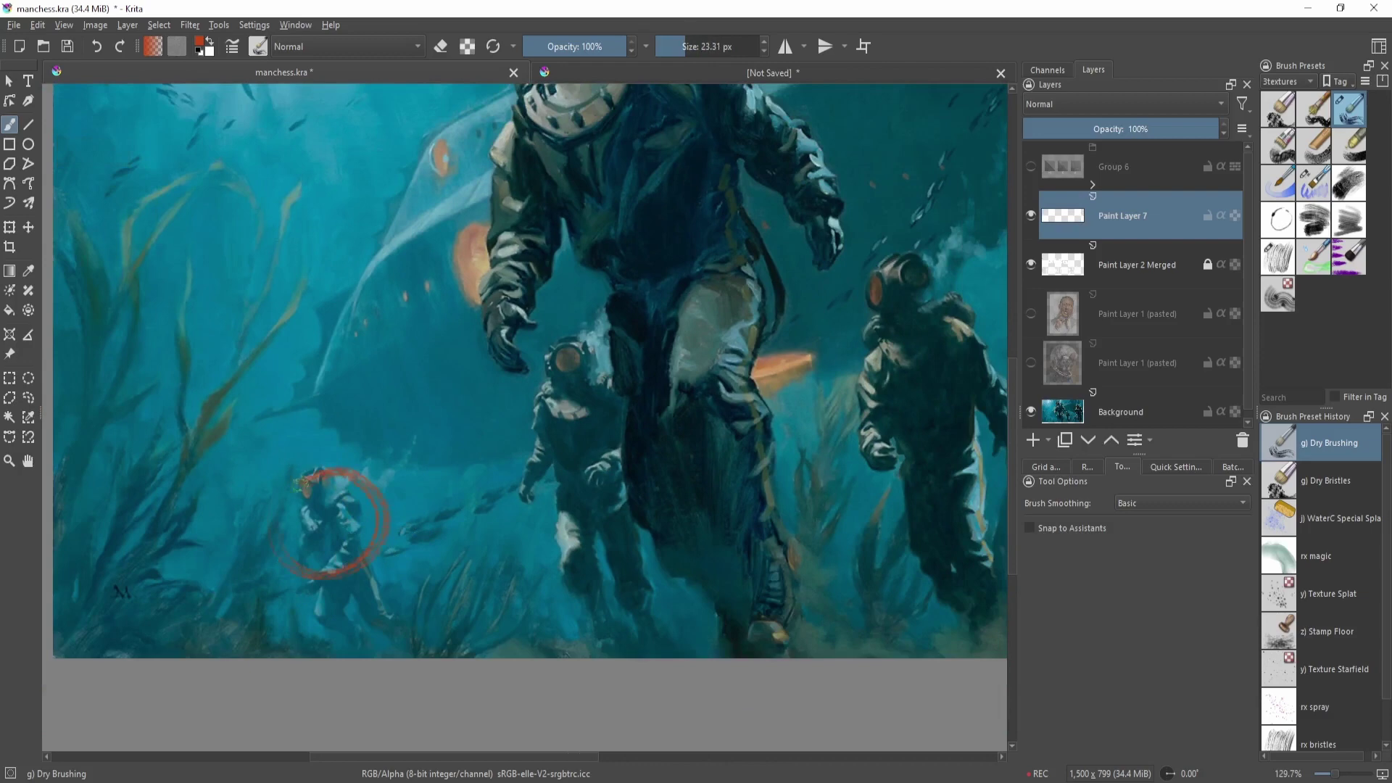
# - Circle the mid-distance diver behind the large figure's arm in red and undo the annotation strokes
pyautogui.press('v')
pyautogui.press('b')
pyautogui.moveTo(677, 311); pyautogui.dragTo(581, 376)
pyautogui.moveTo(406, 502); pyautogui.dragTo(458, 412)
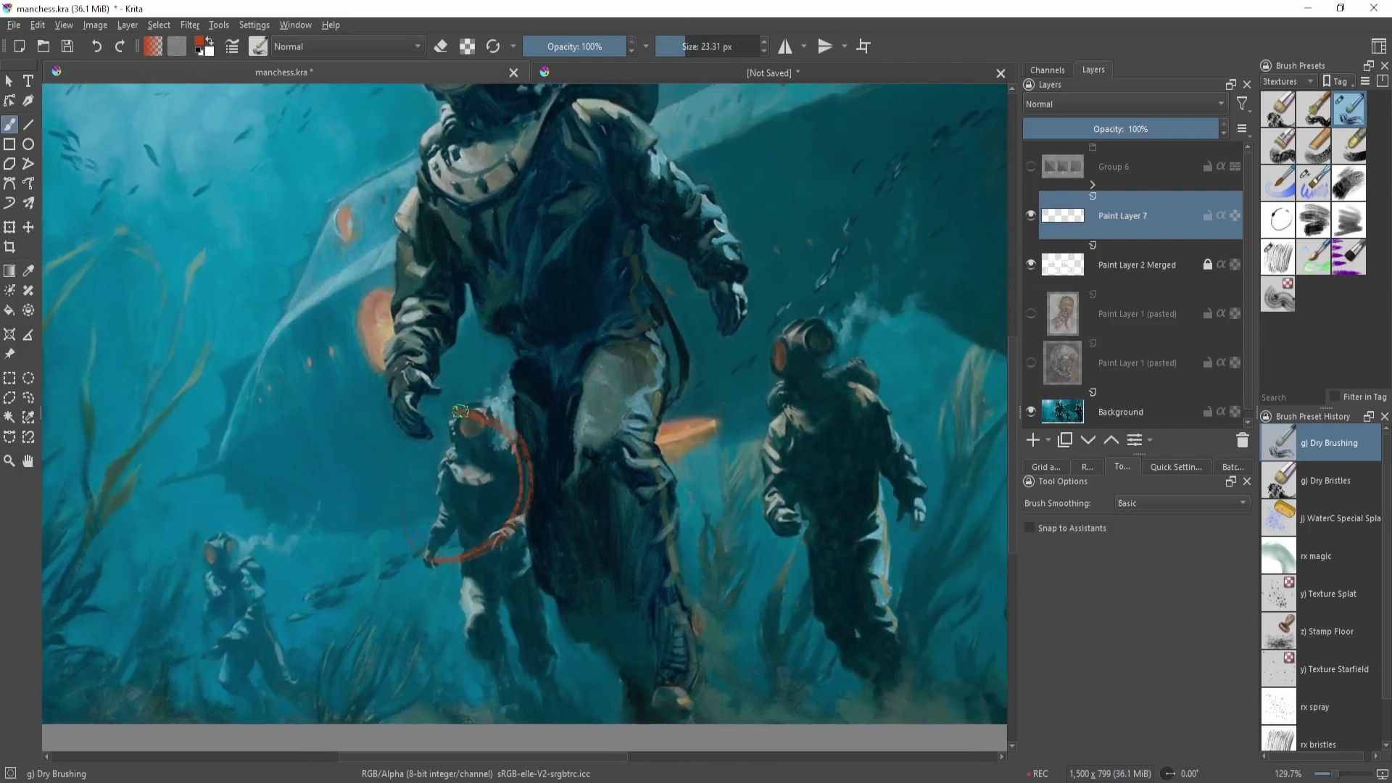
pyautogui.moveTo(576, 370); pyautogui.dragTo(566, 453)
pyautogui.hotkey('ctrl', 'z')
pyautogui.hotkey('ctrl', 'z')
# - Sketch red guide strokes across the group of divers and undo them
pyautogui.moveTo(435, 582)
pyautogui.mouseDown()
pyautogui.moveTo(280, 395)
pyautogui.moveTo(373, 299)
pyautogui.moveTo(365, 346)
pyautogui.mouseUp()
pyautogui.moveTo(623, 337); pyautogui.dragTo(514, 428)
pyautogui.hotkey('ctrl', 'z')
pyautogui.hotkey('ctrl', 'z')
pyautogui.hotkey('ctrl', 'z')
# - Trace the submarine's pale edge beside the large diver with a red stroke and undo it
pyautogui.moveTo(464, 573)
pyautogui.mouseDown()
pyautogui.moveTo(590, 459)
pyautogui.moveTo(714, 379)
pyautogui.mouseUp()
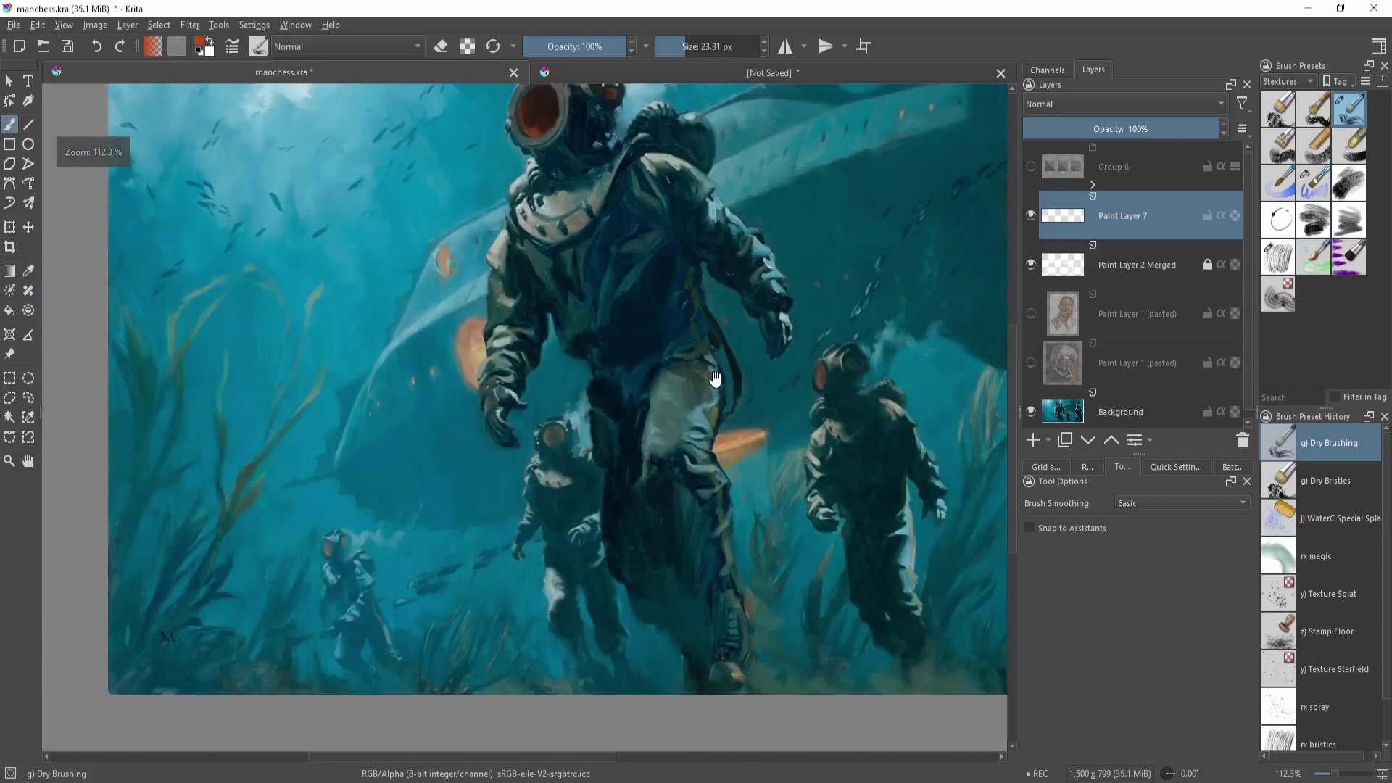
pyautogui.moveTo(761, 268); pyautogui.dragTo(634, 448)
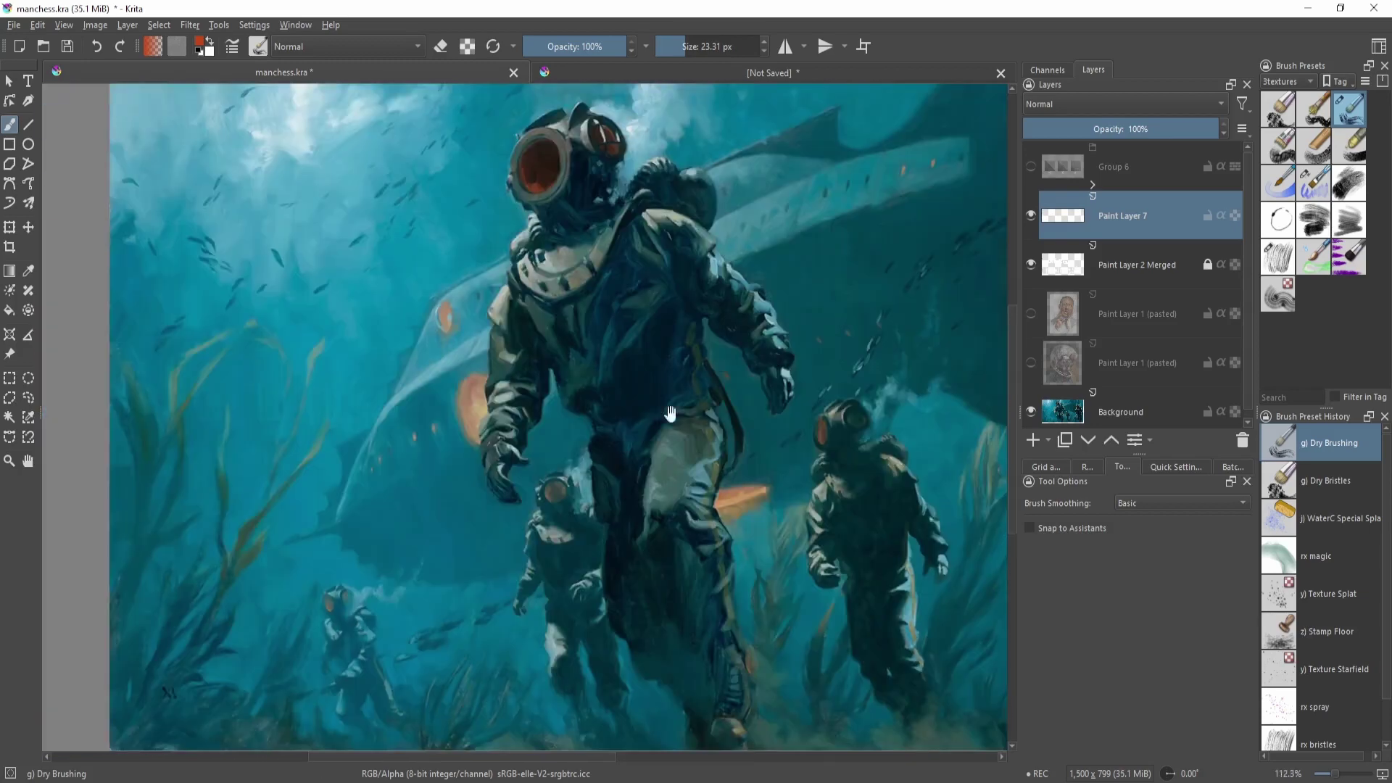
pyautogui.moveTo(350, 501); pyautogui.dragTo(438, 315)
pyautogui.hotkey('ctrl', 'z')
pyautogui.hotkey('ctrl', 'z')
# - Mark the light water beside the large diver's helmet with a red stroke and undo it
pyautogui.moveTo(682, 319)
pyautogui.mouseDown()
pyautogui.moveTo(693, 382)
pyautogui.moveTo(534, 530)
pyautogui.mouseUp()
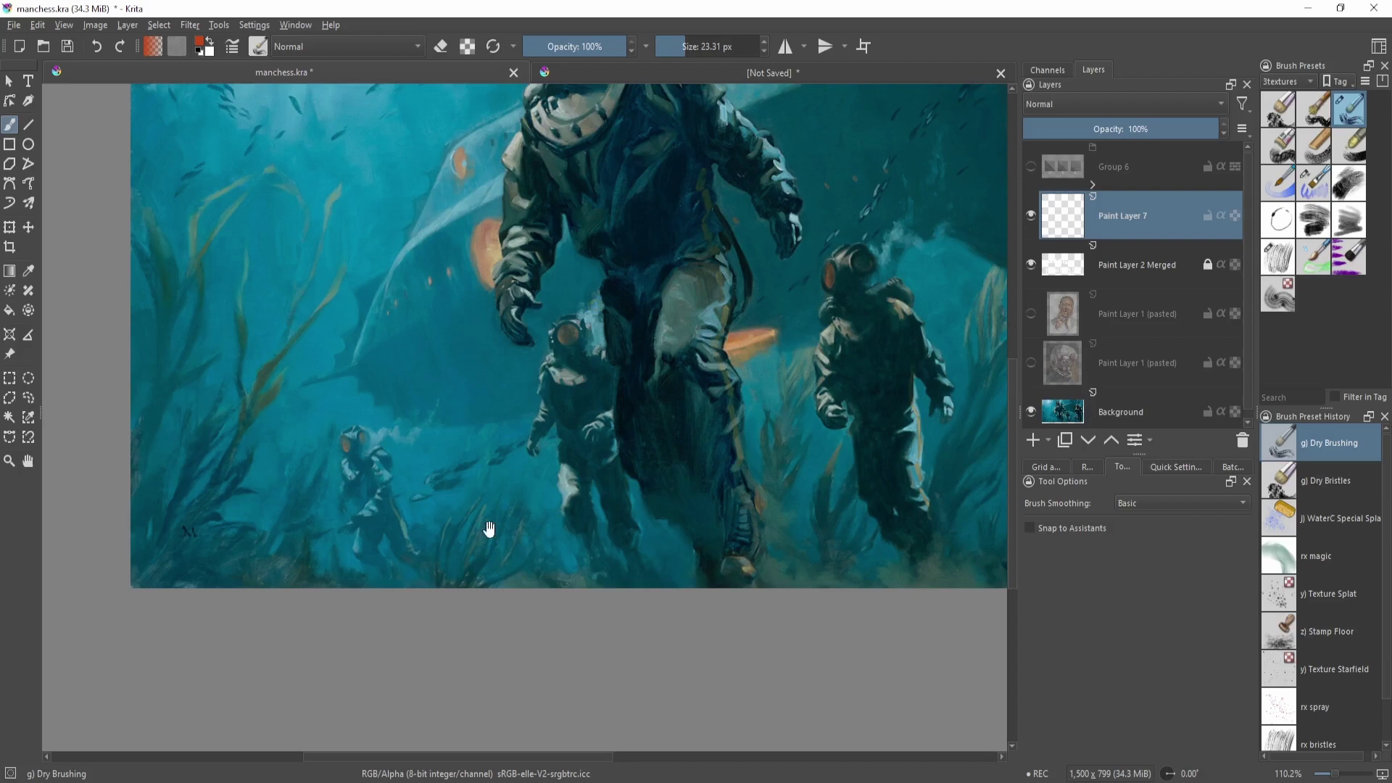
pyautogui.moveTo(488, 530); pyautogui.dragTo(555, 542)
pyautogui.moveTo(406, 636)
pyautogui.mouseDown()
pyautogui.moveTo(512, 506)
pyautogui.moveTo(549, 528)
pyautogui.mouseUp()
pyautogui.moveTo(738, 384); pyautogui.dragTo(655, 435)
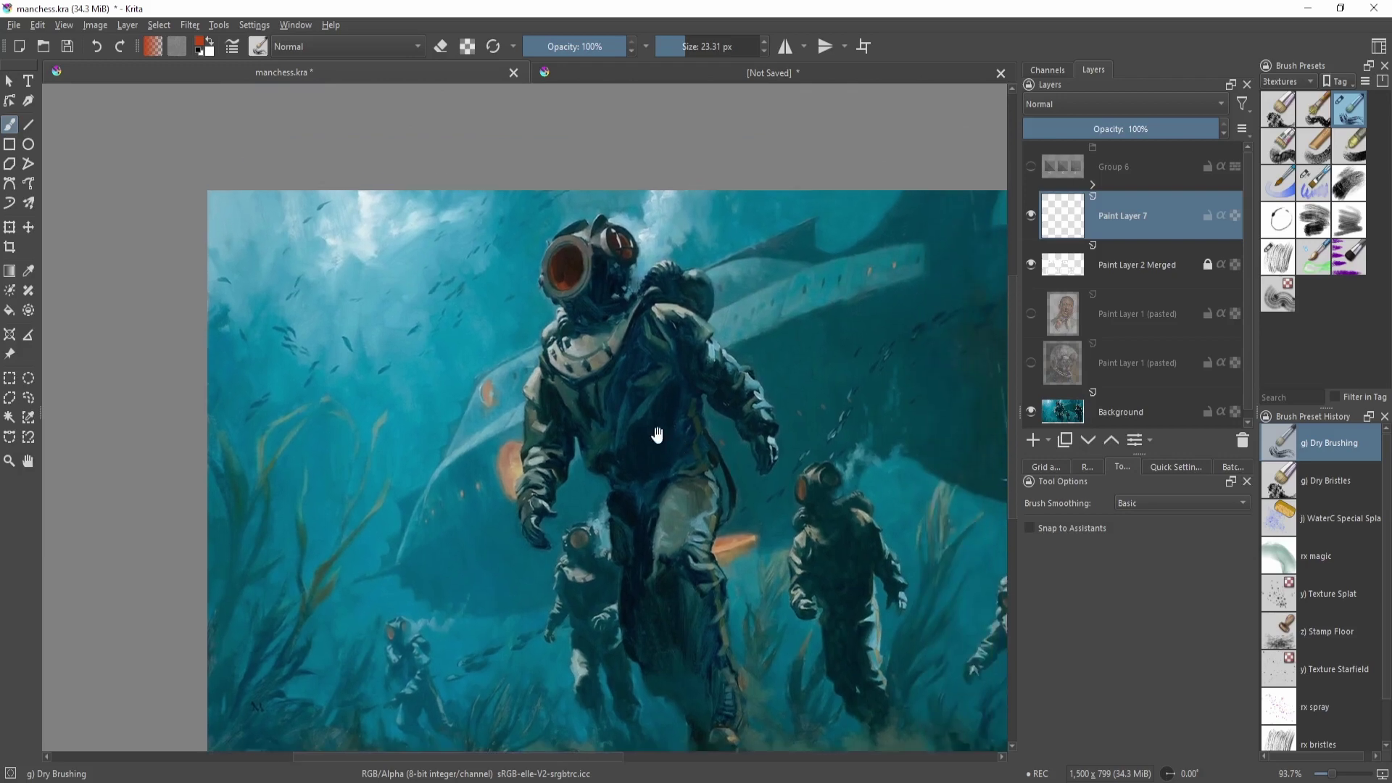
pyautogui.moveTo(340, 328); pyautogui.dragTo(418, 324)
pyautogui.hotkey('ctrl', 'z')
# - Switch to the Basic-6 Details brush and show the pasted cat astronaut painting over the visible diver background
pyautogui.moveTo(703, 312)
pyautogui.mouseDown()
pyautogui.moveTo(693, 390)
pyautogui.moveTo(761, 355)
pyautogui.mouseUp()
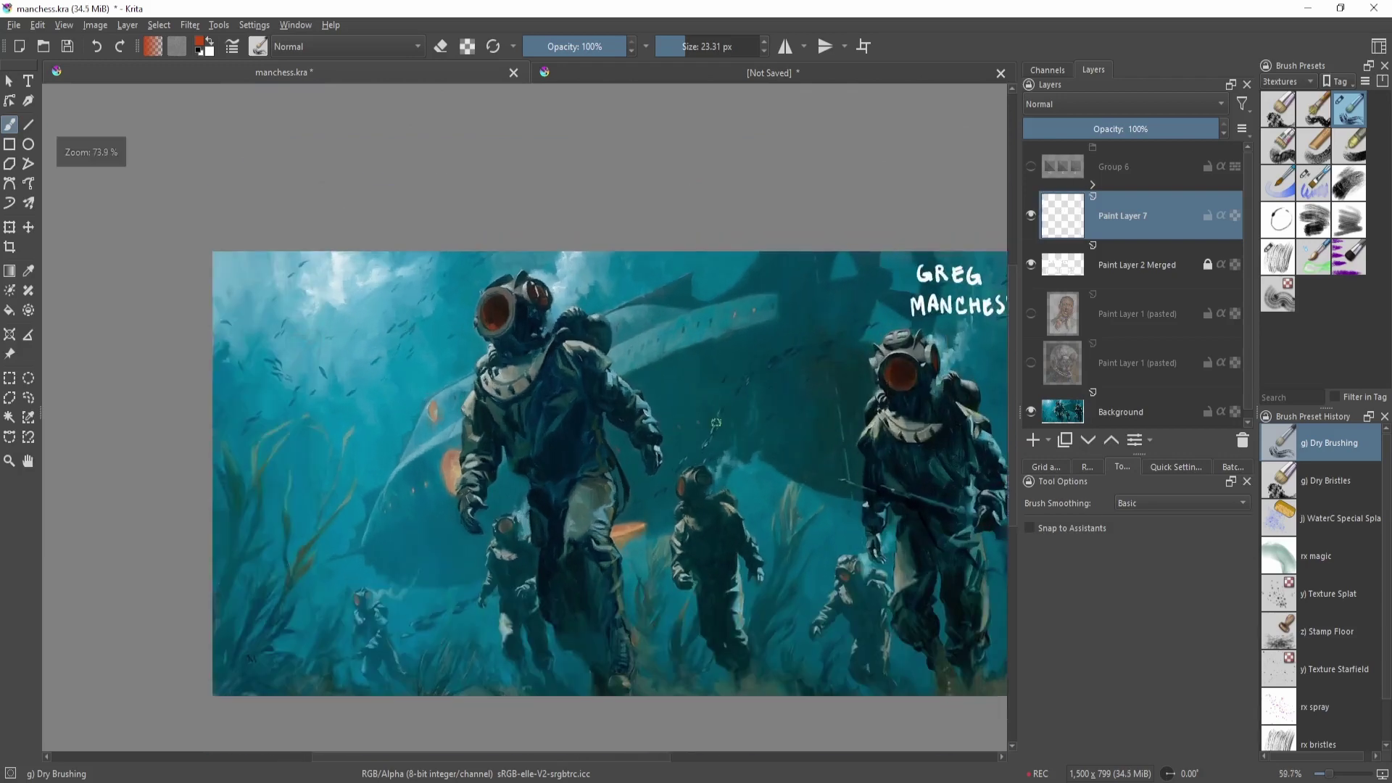
pyautogui.moveTo(813, 457); pyautogui.dragTo(701, 439)
pyautogui.press('/')
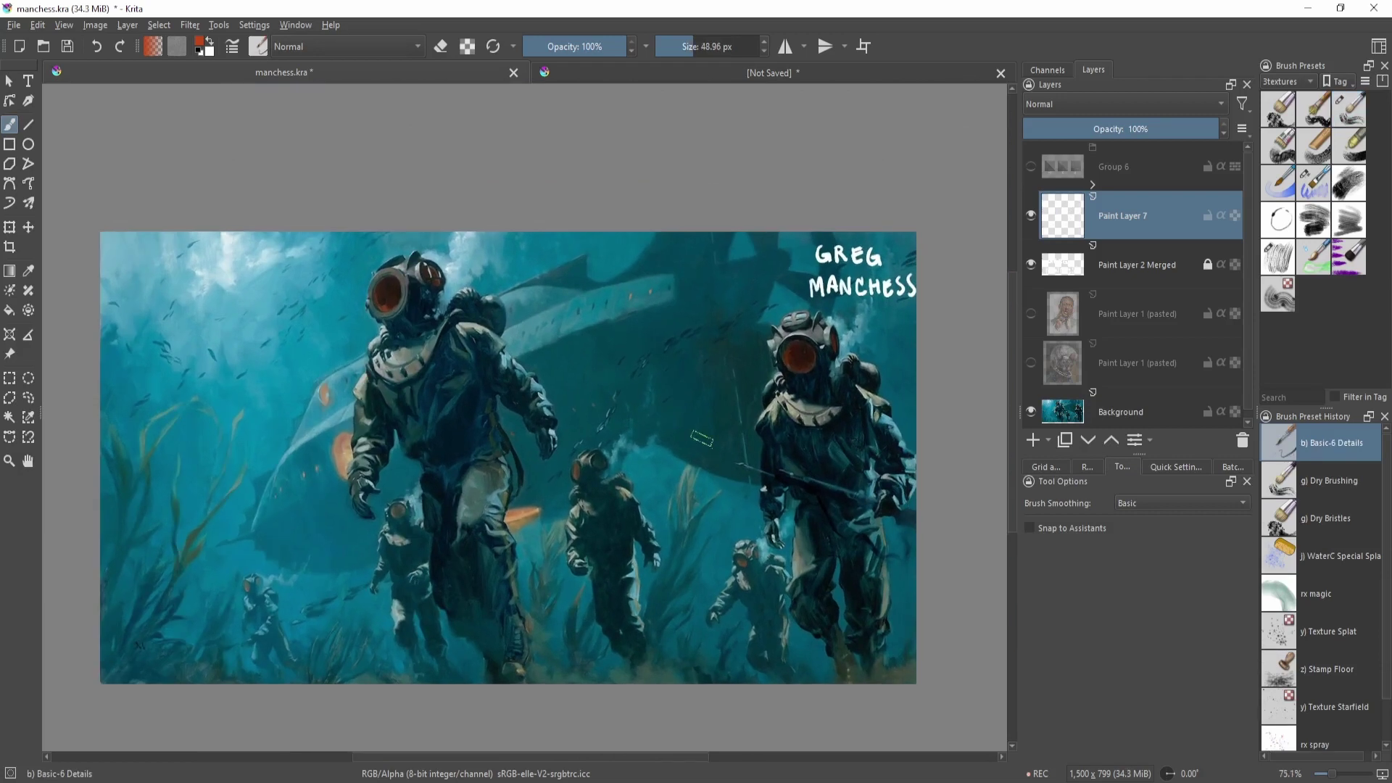
pyautogui.click(1030, 411)
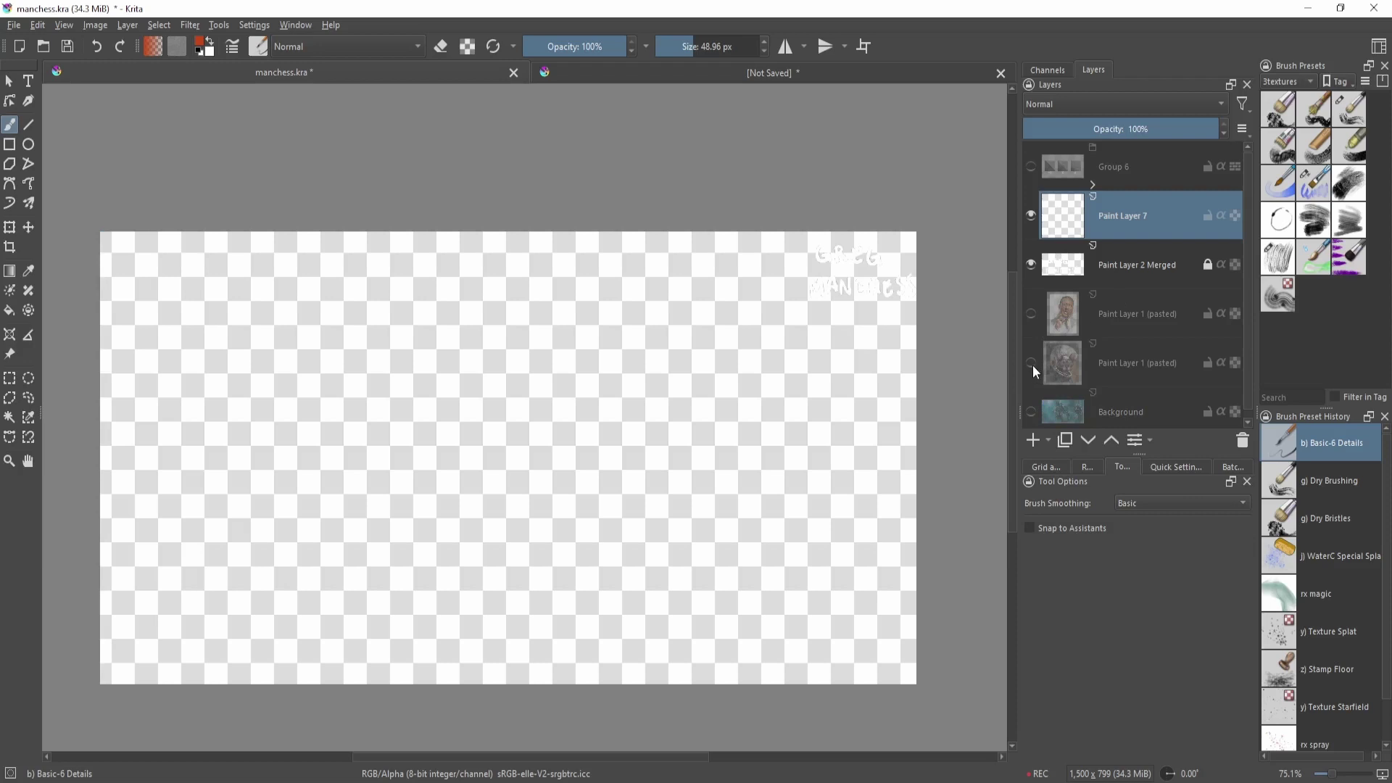
pyautogui.click(1031, 411)
pyautogui.click(1032, 362)
# - Examine the brushwork on the cat astronaut's face up close, undoing any marks made on it
pyautogui.moveTo(616, 507)
pyautogui.mouseDown()
pyautogui.moveTo(738, 502)
pyautogui.moveTo(767, 457)
pyautogui.moveTo(780, 462)
pyautogui.mouseUp()
pyautogui.moveTo(606, 330)
pyautogui.mouseDown()
pyautogui.moveTo(573, 487)
pyautogui.moveTo(629, 351)
pyautogui.mouseUp()
pyautogui.hotkey('ctrl', 'z')
pyautogui.press('v')
pyautogui.hotkey('shift', 'i')
pyautogui.moveTo(628, 516)
pyautogui.mouseDown()
pyautogui.moveTo(569, 536)
pyautogui.moveTo(614, 488)
pyautogui.mouseUp()
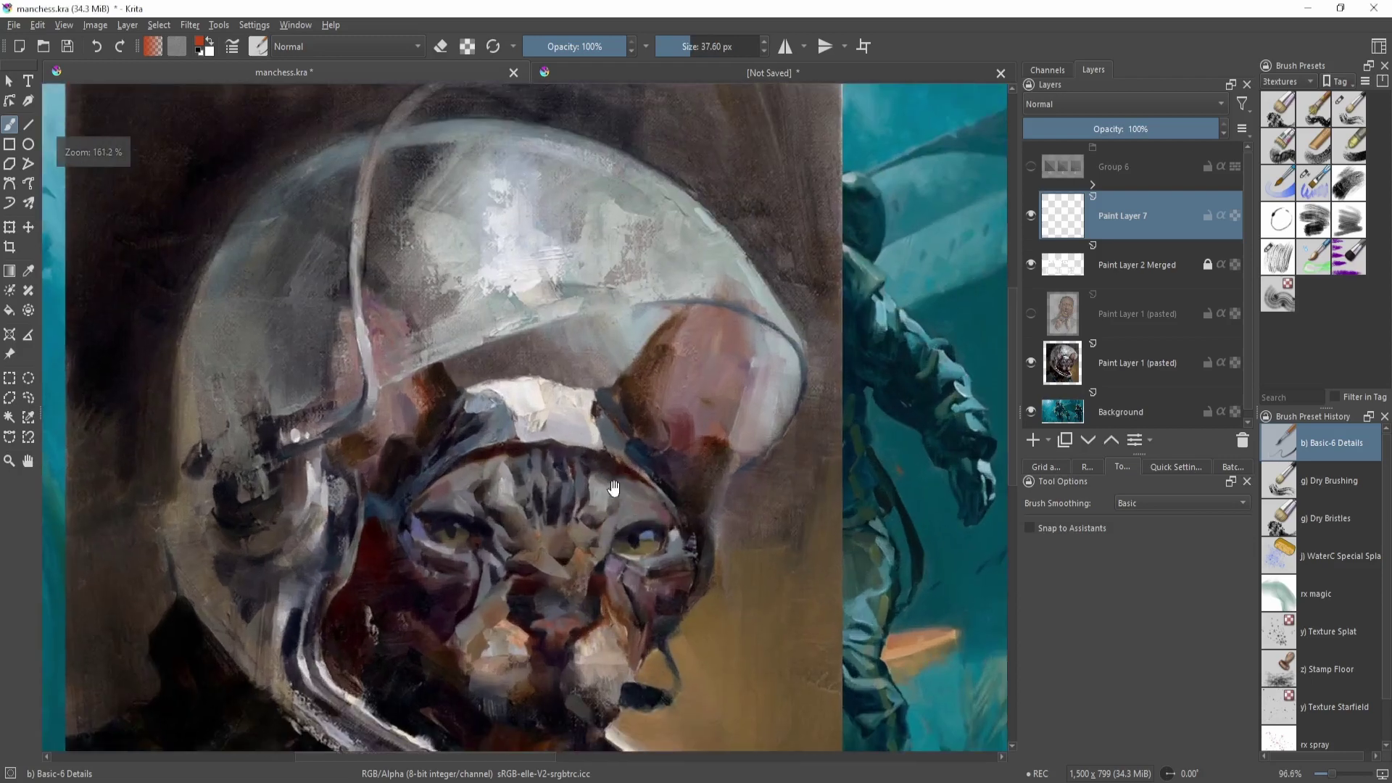
pyautogui.moveTo(599, 569); pyautogui.dragTo(615, 516)
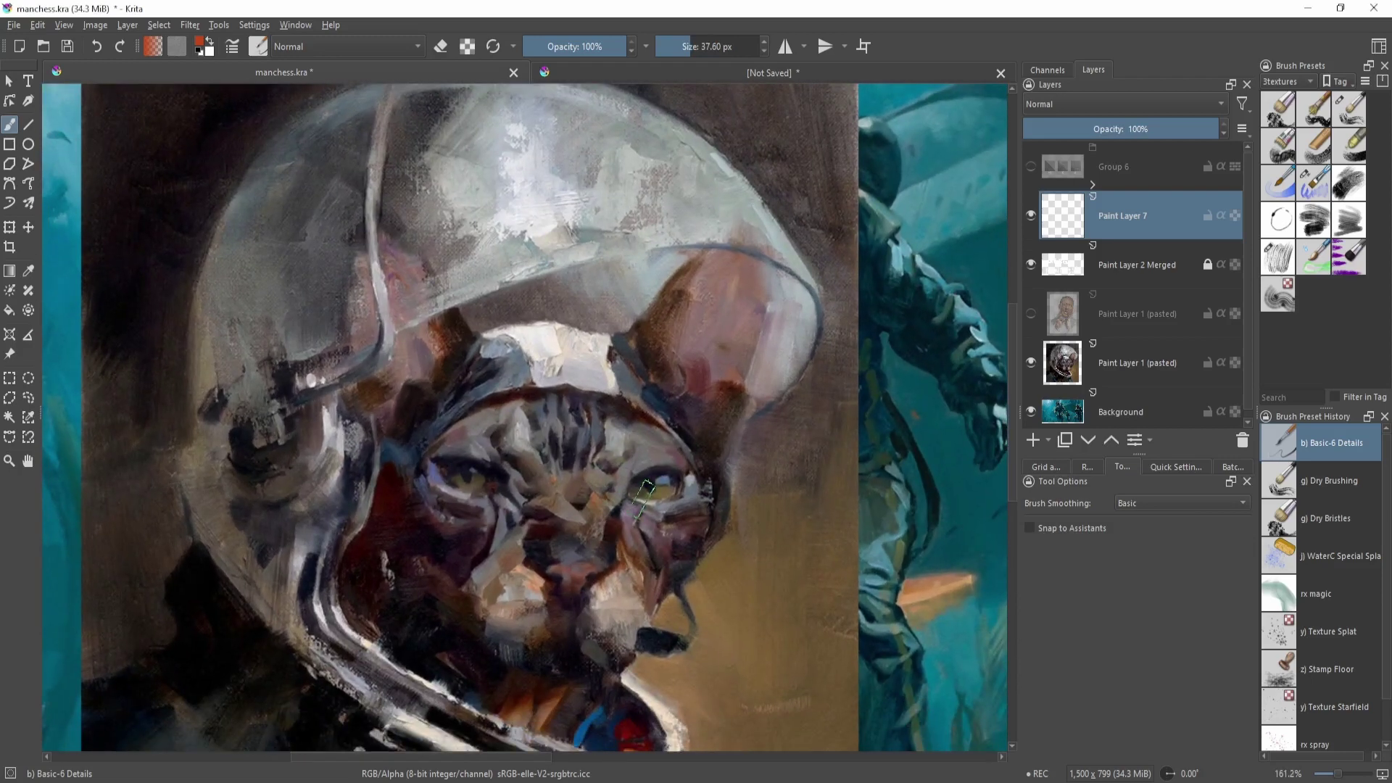
pyautogui.moveTo(578, 503); pyautogui.dragTo(586, 456)
pyautogui.moveTo(596, 435); pyautogui.dragTo(586, 435)
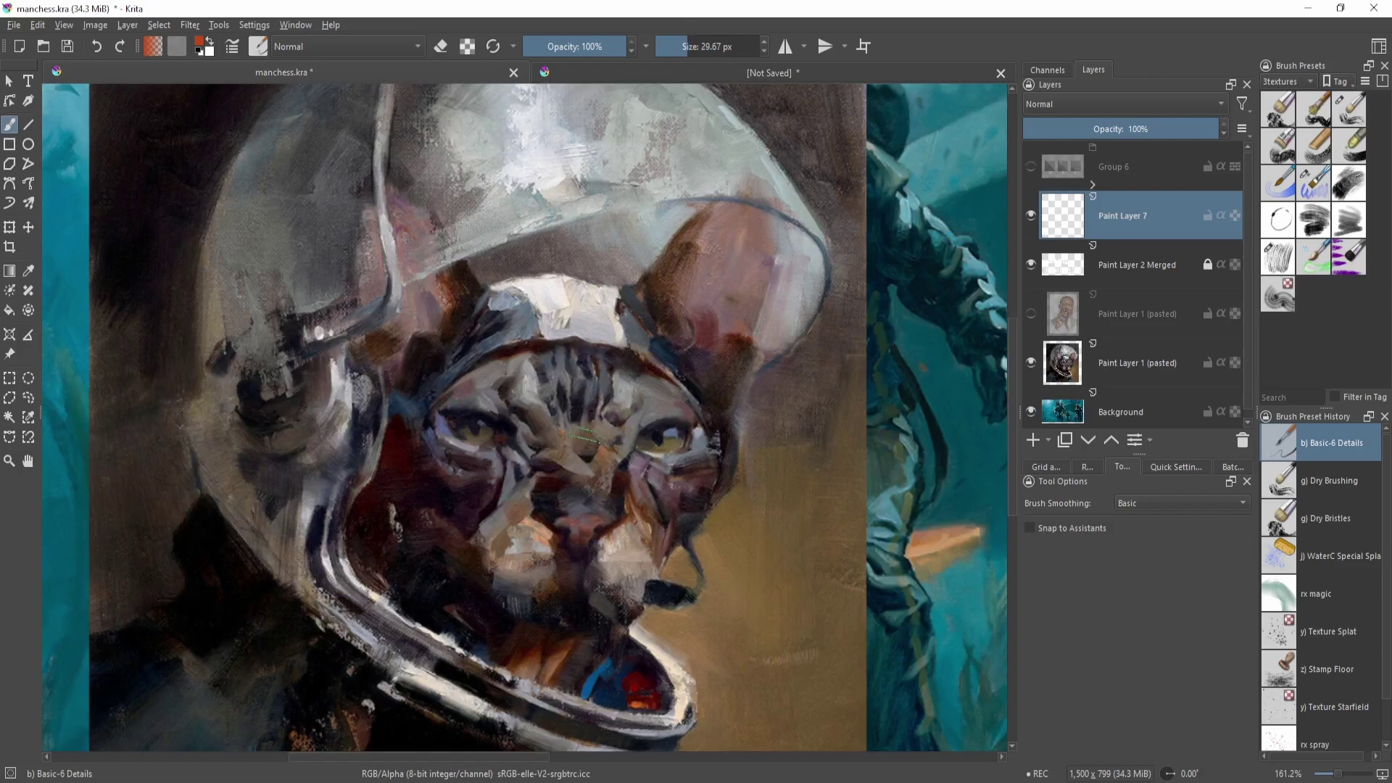
pyautogui.moveTo(580, 378)
pyautogui.mouseDown()
pyautogui.moveTo(658, 545)
pyautogui.moveTo(595, 368)
pyautogui.mouseUp()
pyautogui.hotkey('ctrl', 'z')
# - Examine the reflections and edges of the cat astronaut's glass helmet, undoing any marks made over it
pyautogui.moveTo(725, 388)
pyautogui.mouseDown()
pyautogui.moveTo(651, 501)
pyautogui.moveTo(639, 471)
pyautogui.mouseUp()
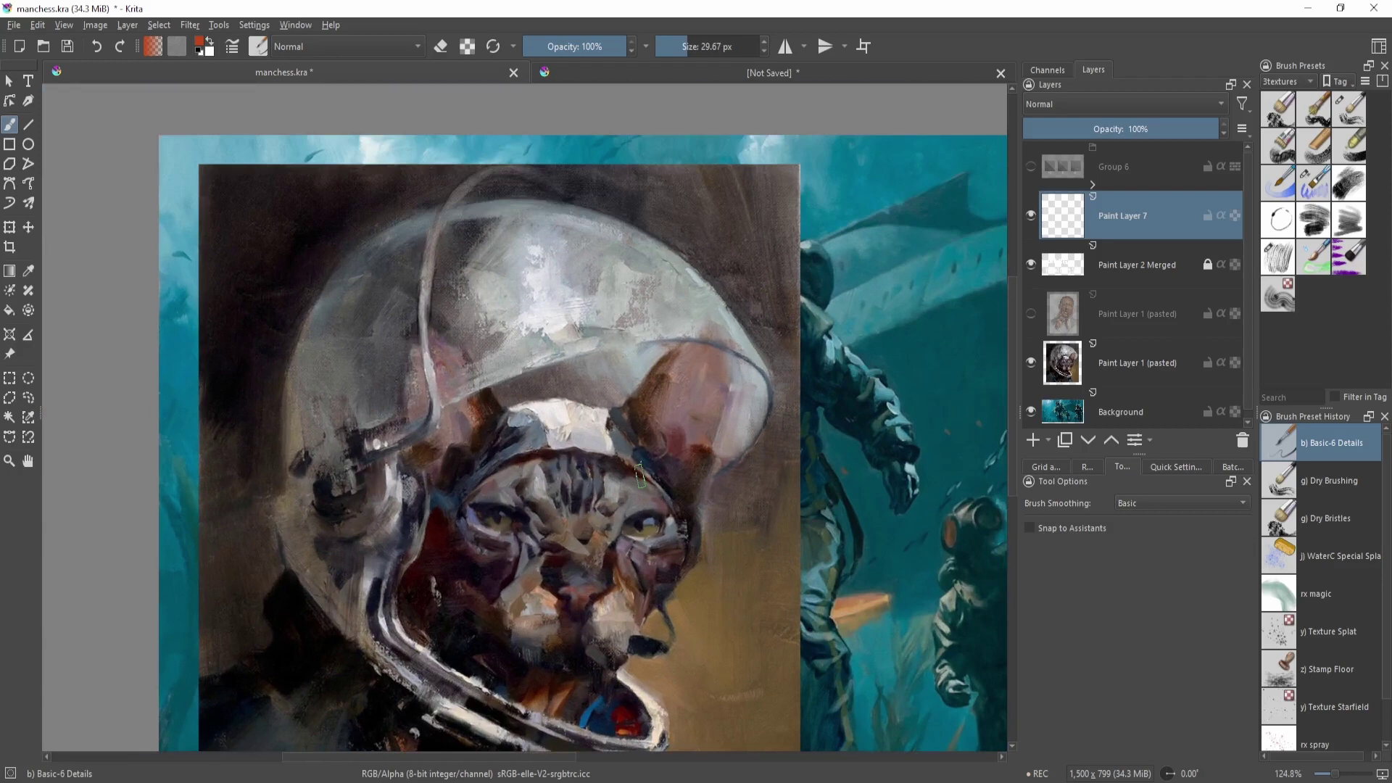
pyautogui.moveTo(639, 471); pyautogui.dragTo(637, 537)
pyautogui.moveTo(493, 287)
pyautogui.mouseDown()
pyautogui.moveTo(372, 385)
pyautogui.moveTo(628, 608)
pyautogui.moveTo(646, 303)
pyautogui.mouseUp()
pyautogui.hotkey('ctrl', 'z')
pyautogui.moveTo(457, 320); pyautogui.dragTo(477, 319)
pyautogui.moveTo(611, 323); pyautogui.dragTo(605, 246)
pyautogui.moveTo(606, 246)
pyautogui.mouseDown()
pyautogui.moveTo(637, 366)
pyautogui.moveTo(659, 342)
pyautogui.mouseUp()
pyautogui.moveTo(659, 342); pyautogui.dragTo(656, 310)
pyautogui.moveTo(569, 309)
pyautogui.mouseDown()
pyautogui.moveTo(493, 471)
pyautogui.moveTo(561, 461)
pyautogui.moveTo(523, 441)
pyautogui.moveTo(525, 419)
pyautogui.moveTo(565, 406)
pyautogui.moveTo(508, 435)
pyautogui.mouseUp()
pyautogui.hotkey('ctrl', 'z')
# - Paint patches of sampled grey and near-white over the helmet glass to imitate its reflections, and undo them all
pyautogui.keyDown('ctrl'); pyautogui.click(530, 419); pyautogui.keyUp('ctrl')
pyautogui.moveTo(624, 391)
pyautogui.mouseDown()
pyautogui.moveTo(653, 377)
pyautogui.moveTo(638, 366)
pyautogui.mouseUp()
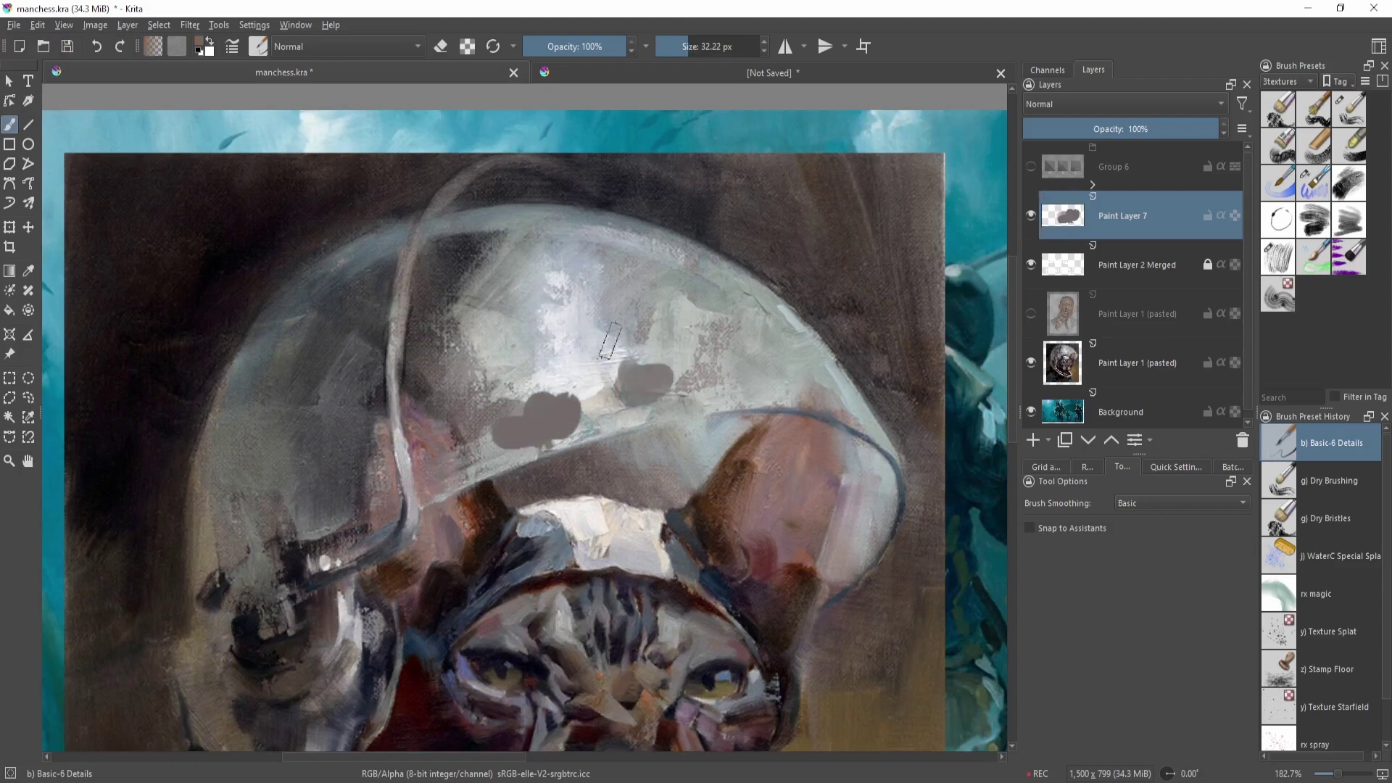
pyautogui.moveTo(558, 391)
pyautogui.mouseDown()
pyautogui.moveTo(580, 395)
pyautogui.moveTo(616, 362)
pyautogui.moveTo(562, 392)
pyautogui.mouseUp()
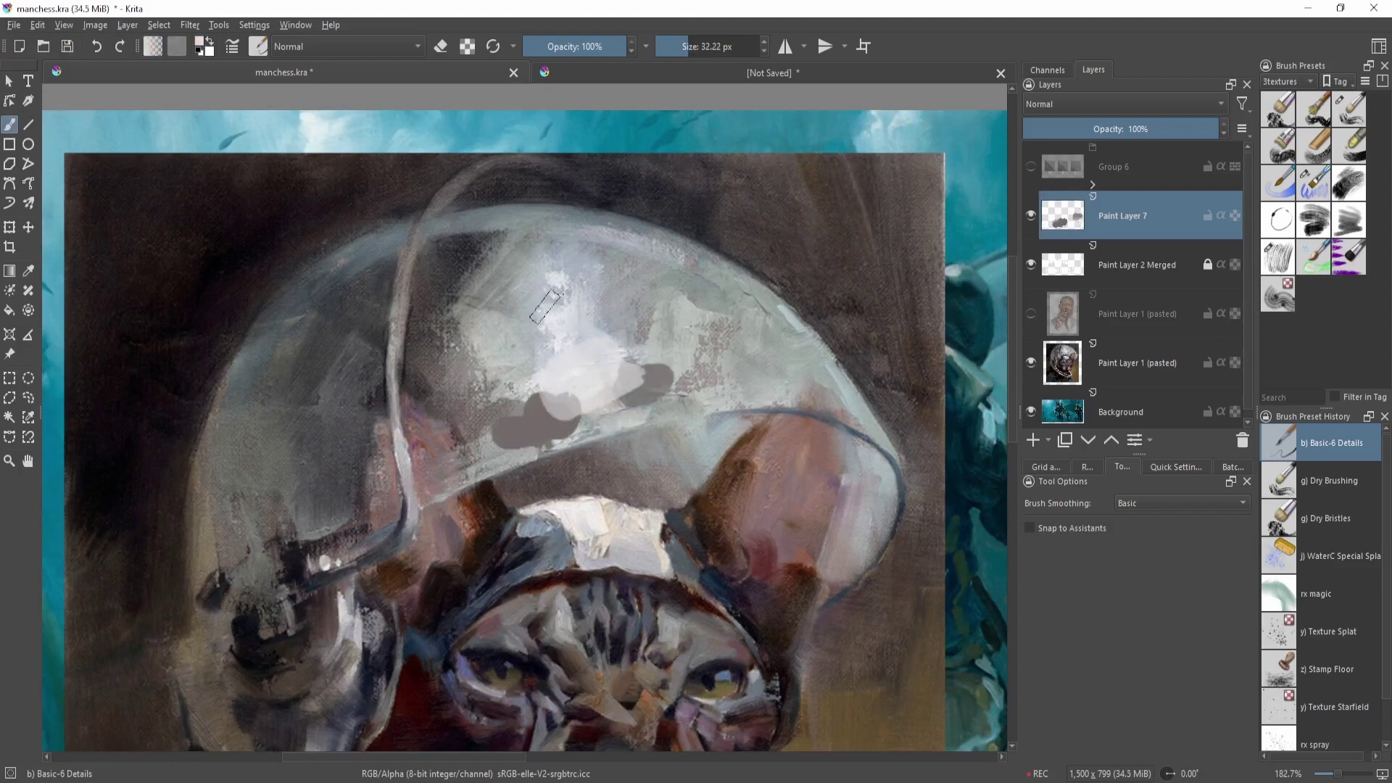
pyautogui.moveTo(551, 281); pyautogui.dragTo(493, 383)
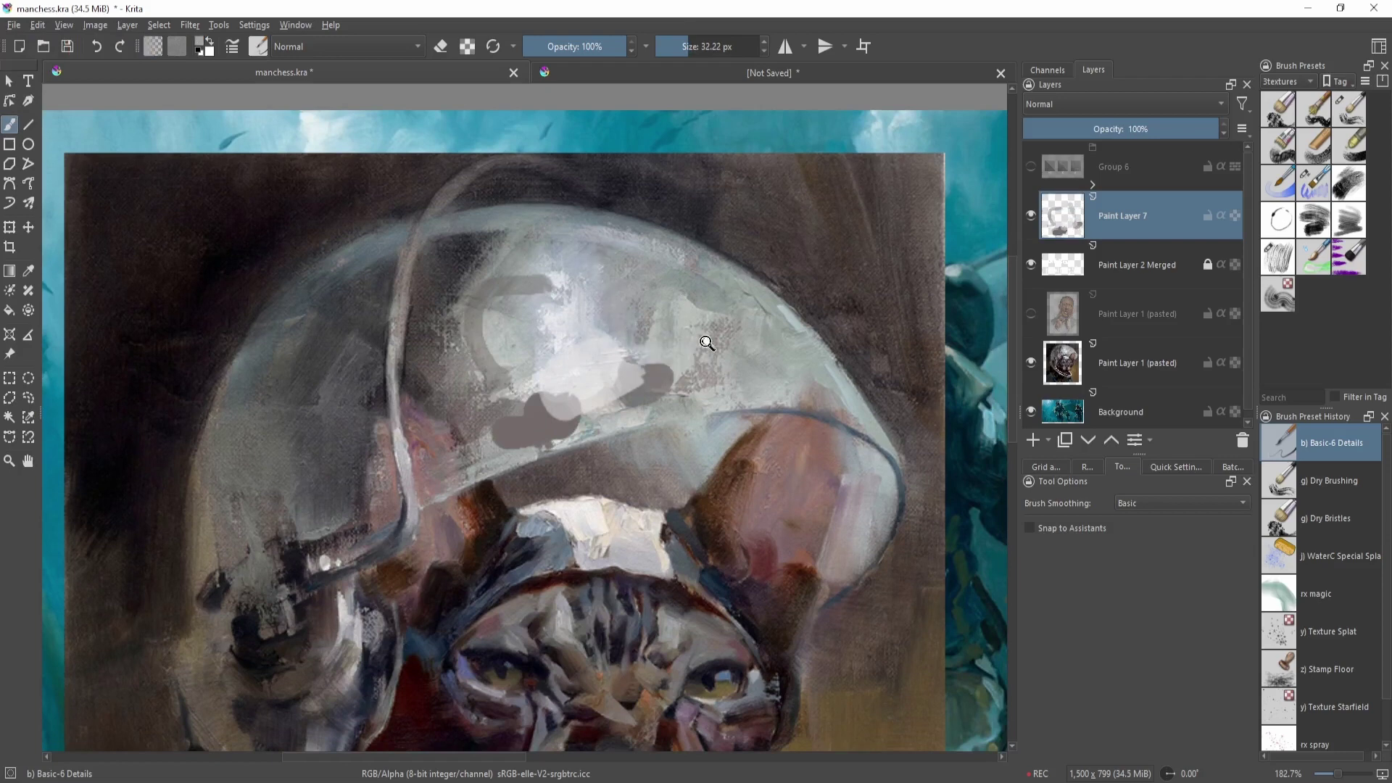
pyautogui.hotkey('ctrl', 'z')
pyautogui.hotkey('ctrl', 'z')
pyautogui.hotkey('ctrl', 'z')
pyautogui.hotkey('ctrl', 'z')
# - Examine the helmet's side hardware, metal rim and surrounding brushwork on the cat astronaut painting
pyautogui.moveTo(615, 384); pyautogui.dragTo(622, 453)
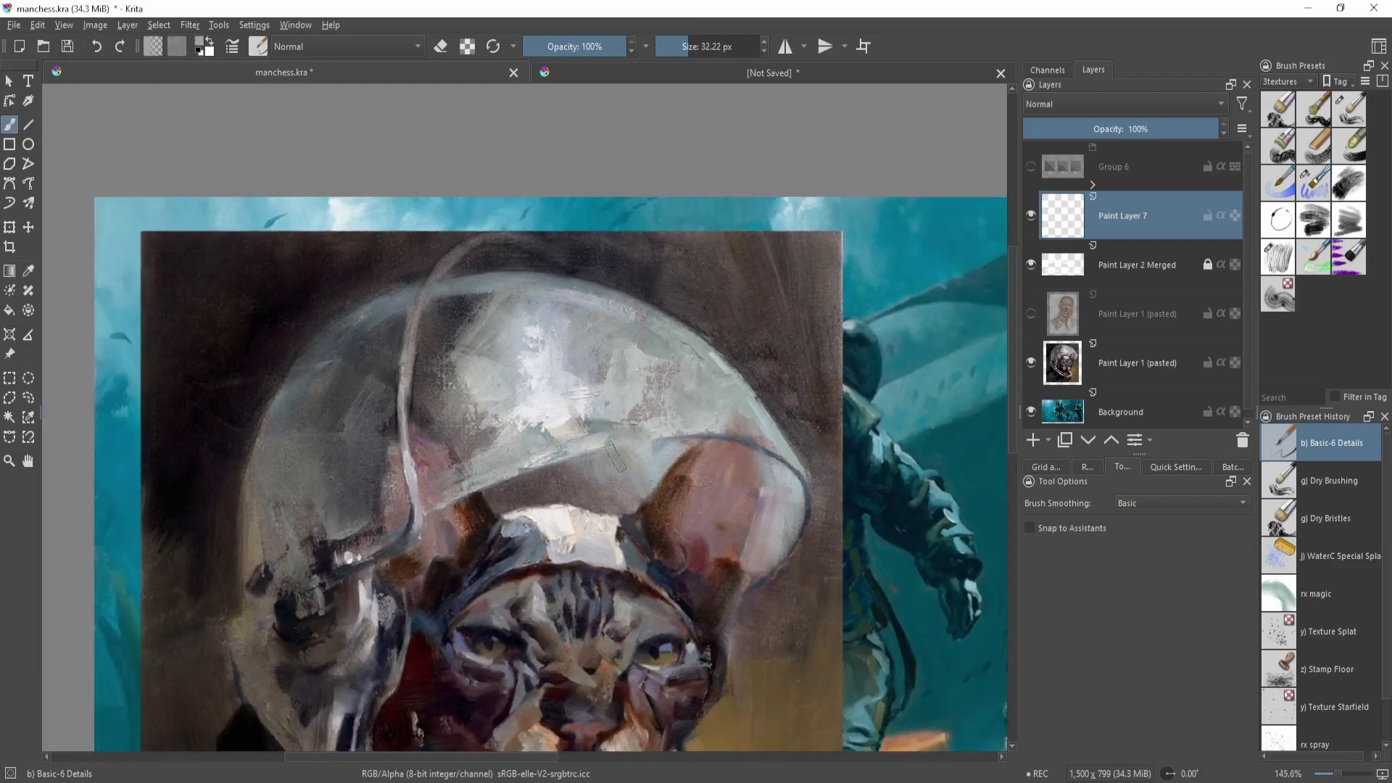
pyautogui.moveTo(615, 456); pyautogui.dragTo(749, 308)
pyautogui.moveTo(433, 540); pyautogui.dragTo(527, 500)
pyautogui.moveTo(527, 500); pyautogui.dragTo(533, 477)
pyautogui.keyDown('ctrl'); pyautogui.click(518, 427); pyautogui.keyUp('ctrl')
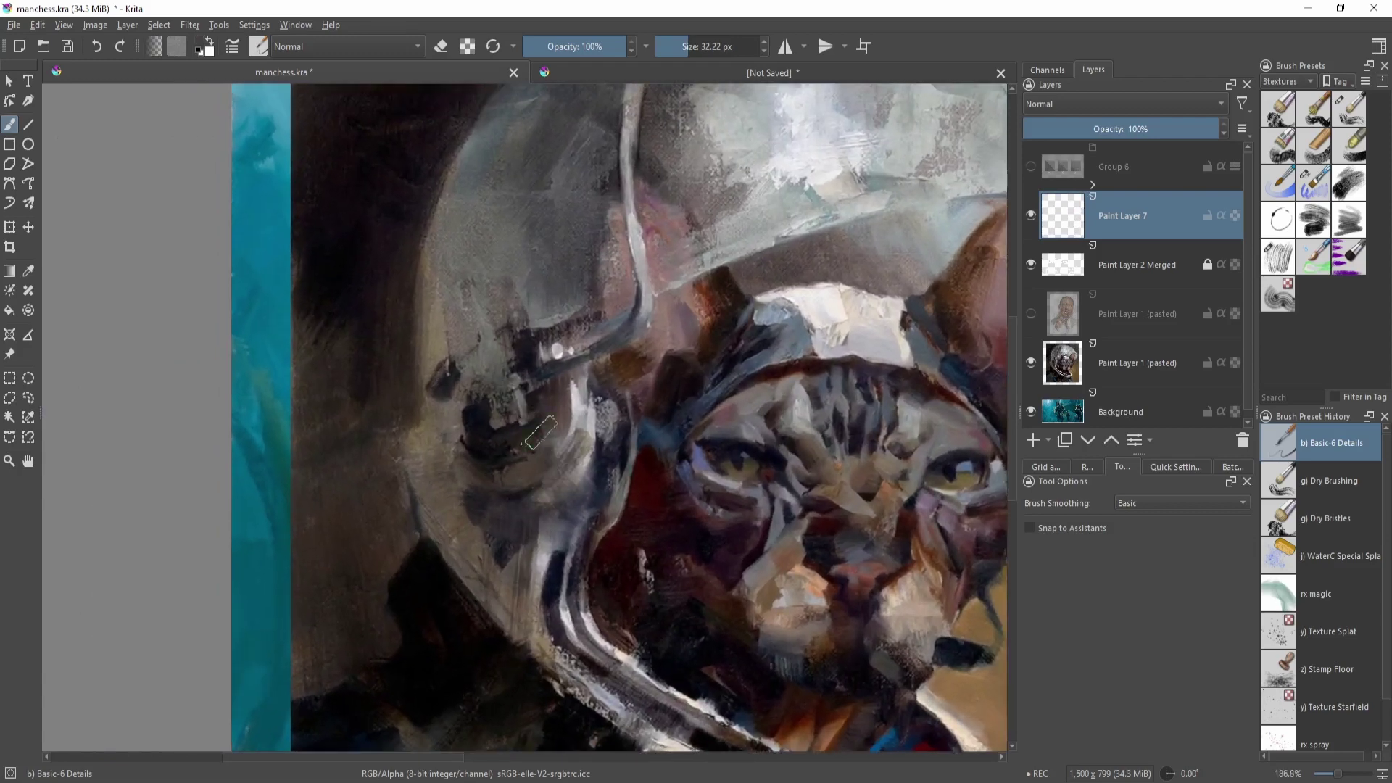
pyautogui.keyDown('shift'); pyautogui.moveTo(542, 430); pyautogui.dragTo(523, 440); pyautogui.keyUp('shift')
pyautogui.moveTo(499, 439); pyautogui.dragTo(502, 487)
pyautogui.moveTo(644, 402)
pyautogui.mouseDown()
pyautogui.moveTo(653, 363)
pyautogui.moveTo(611, 447)
pyautogui.moveTo(659, 466)
pyautogui.mouseUp()
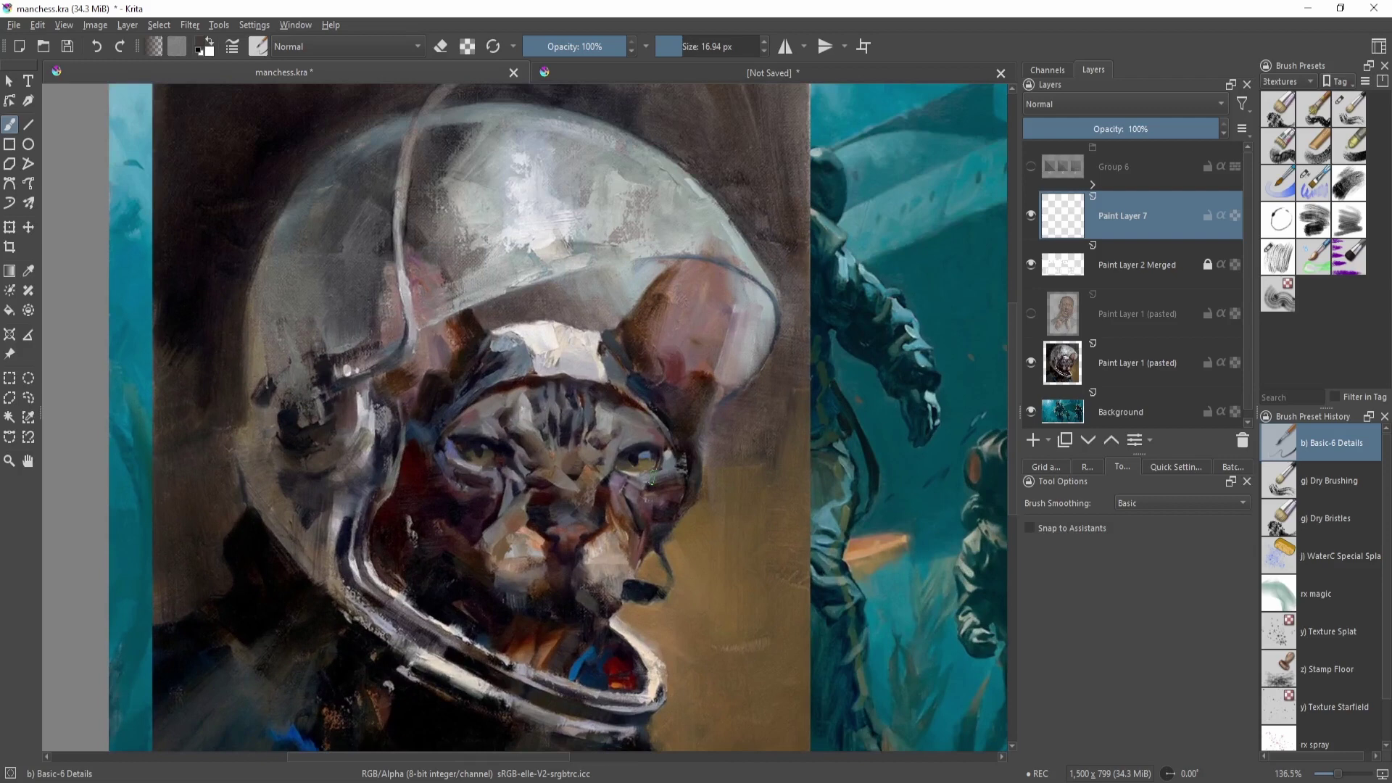
pyautogui.moveTo(650, 478); pyautogui.dragTo(624, 545)
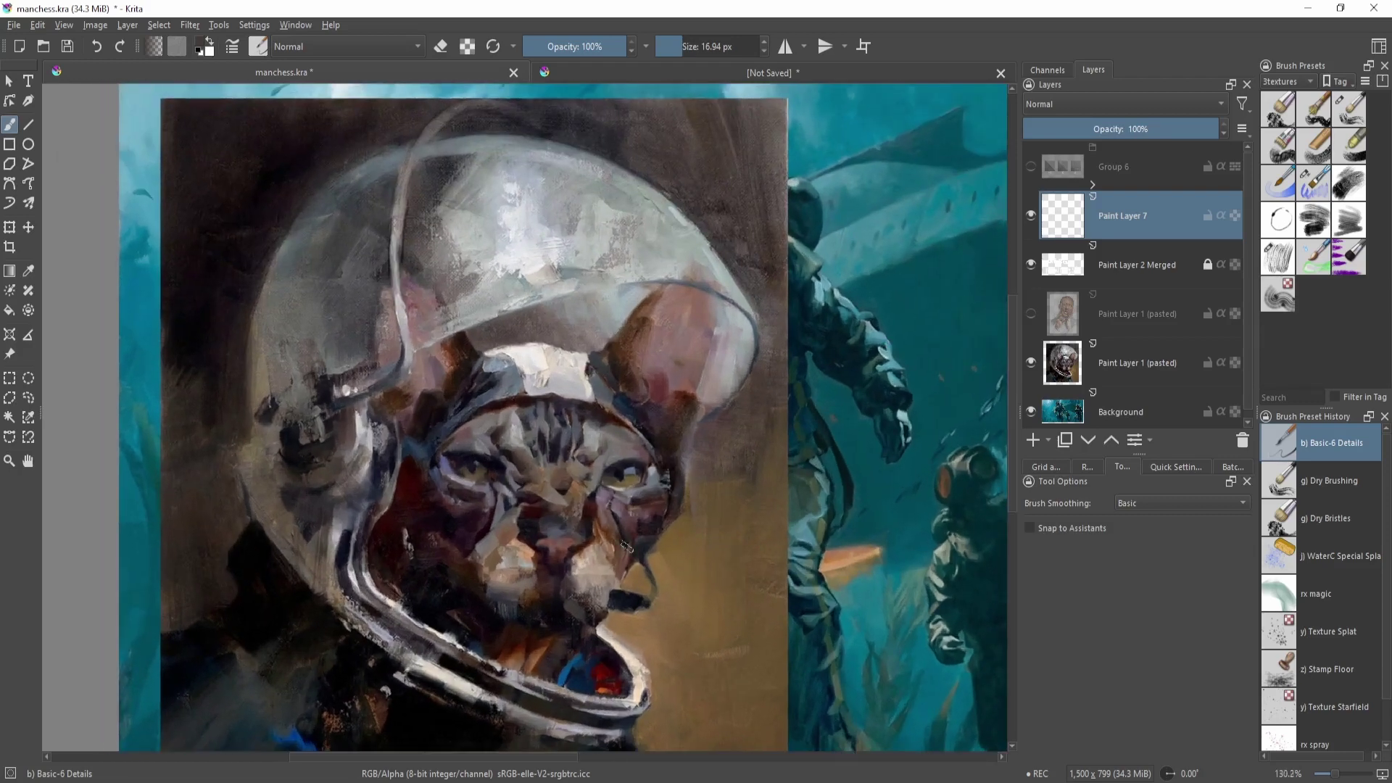
pyautogui.moveTo(710, 611); pyautogui.dragTo(701, 687)
pyautogui.moveTo(631, 633); pyautogui.dragTo(698, 616)
# - Show the pasted portrait of the man in a suit and inspect the brushwork on his face
pyautogui.click(1031, 314)
pyautogui.moveTo(757, 458); pyautogui.dragTo(751, 430)
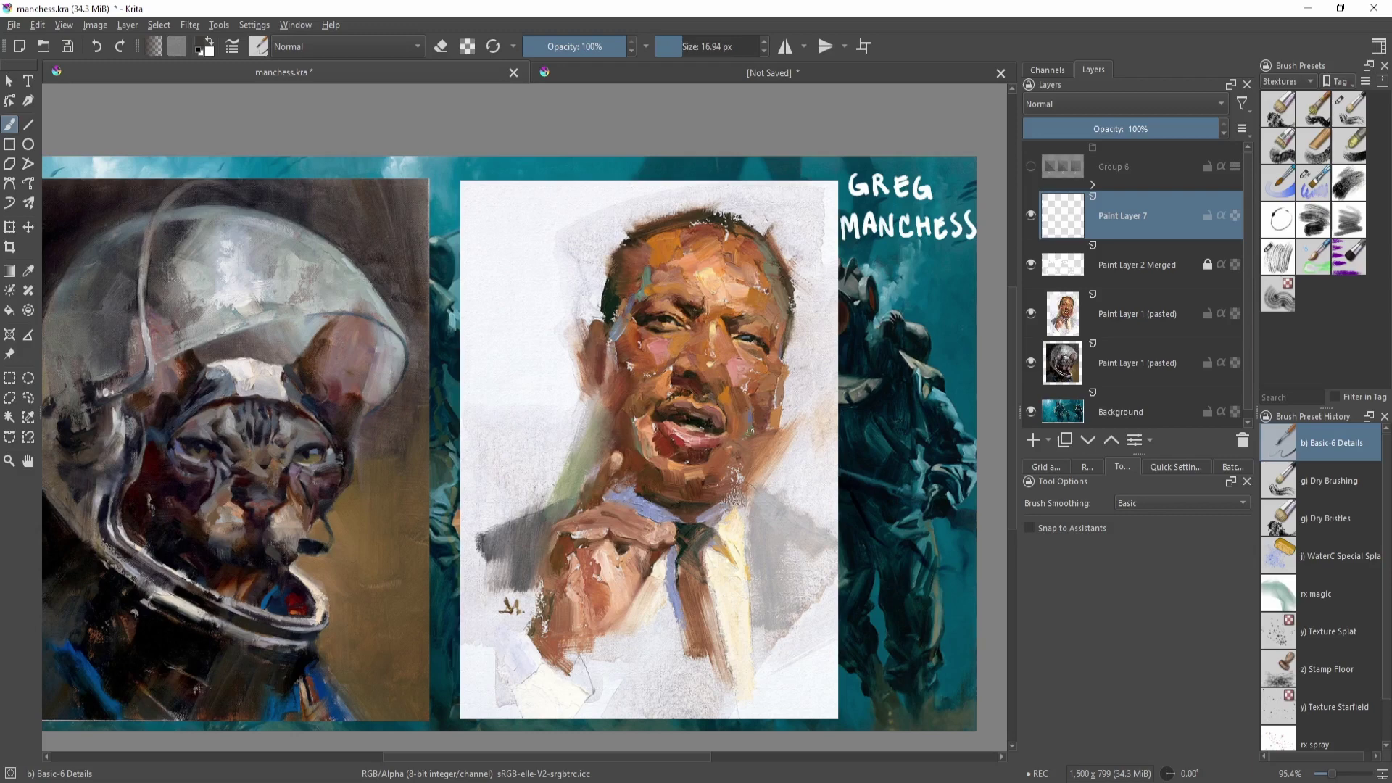
pyautogui.moveTo(830, 449); pyautogui.dragTo(679, 513)
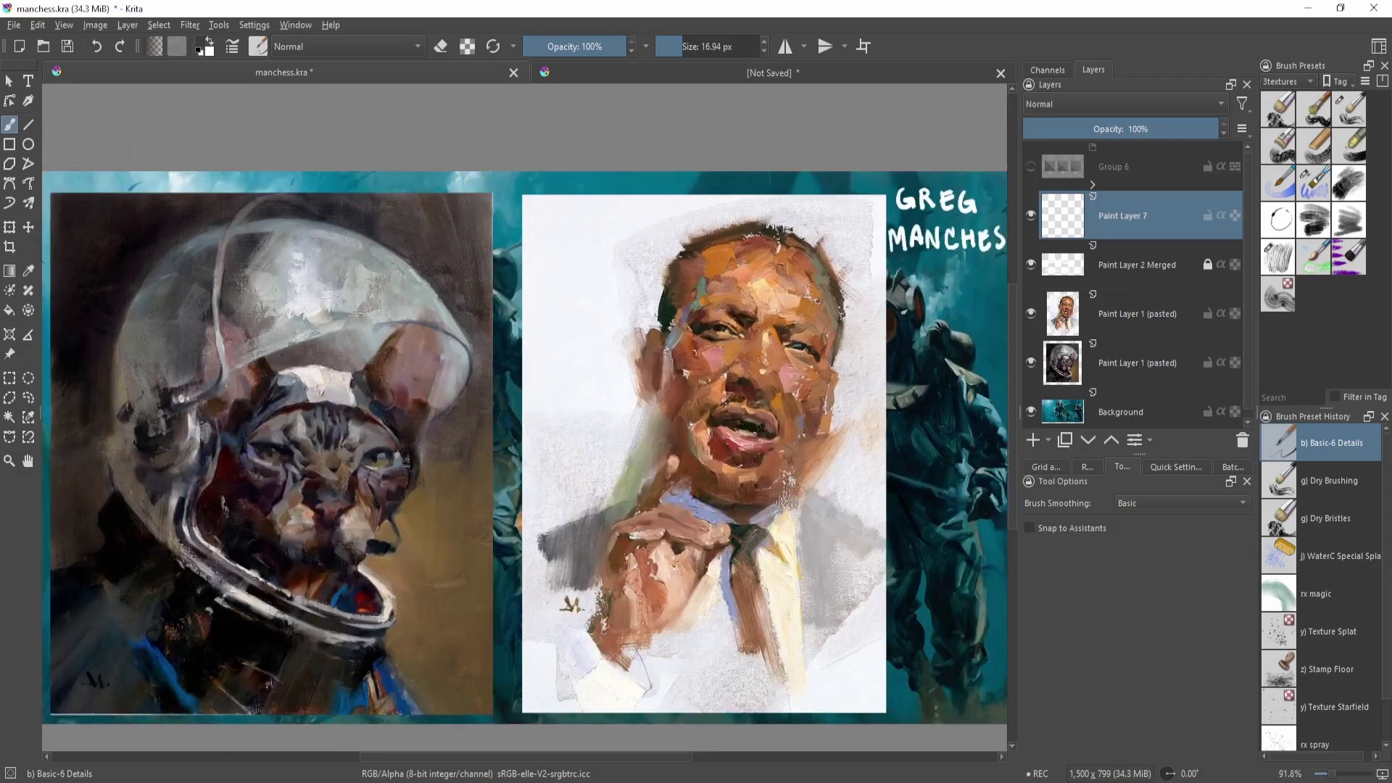
pyautogui.moveTo(777, 400); pyautogui.dragTo(579, 552)
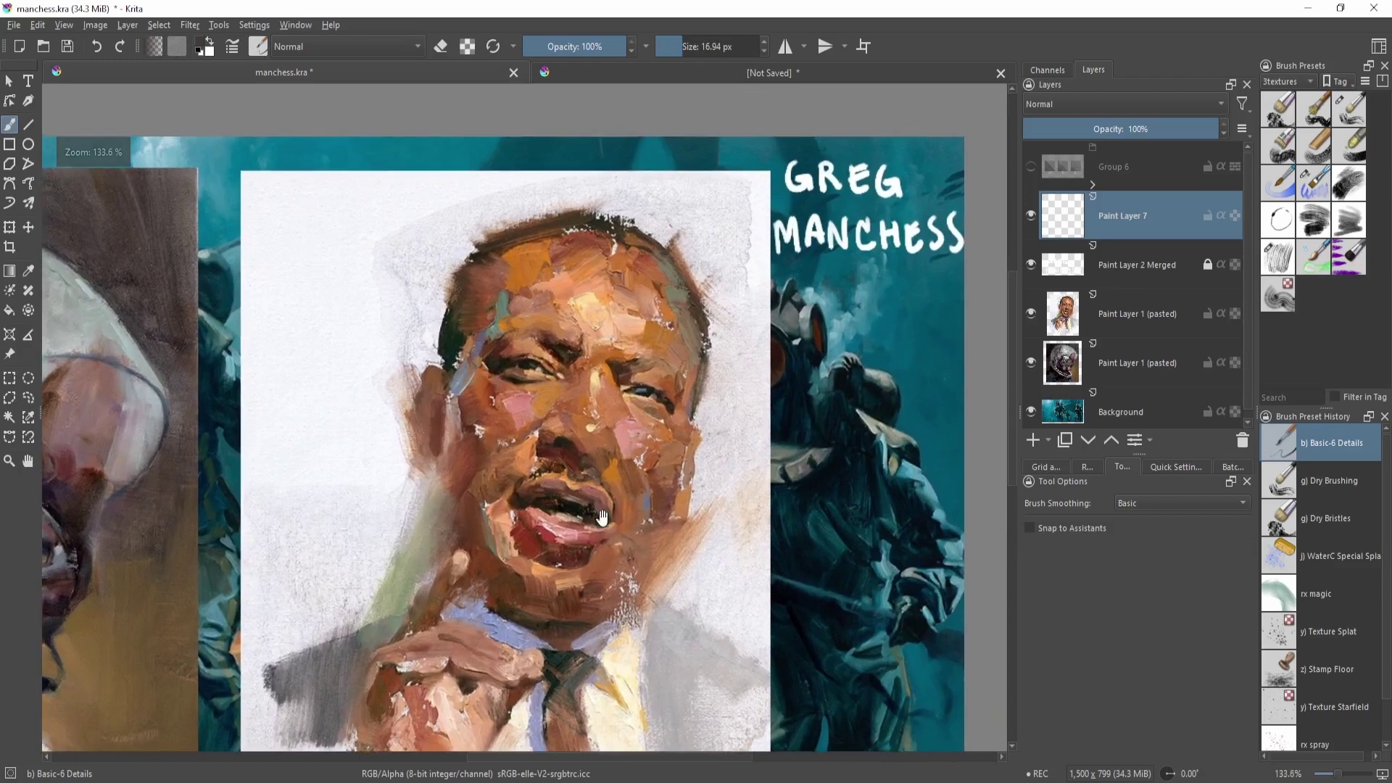
pyautogui.scroll(-2, 573, 446)
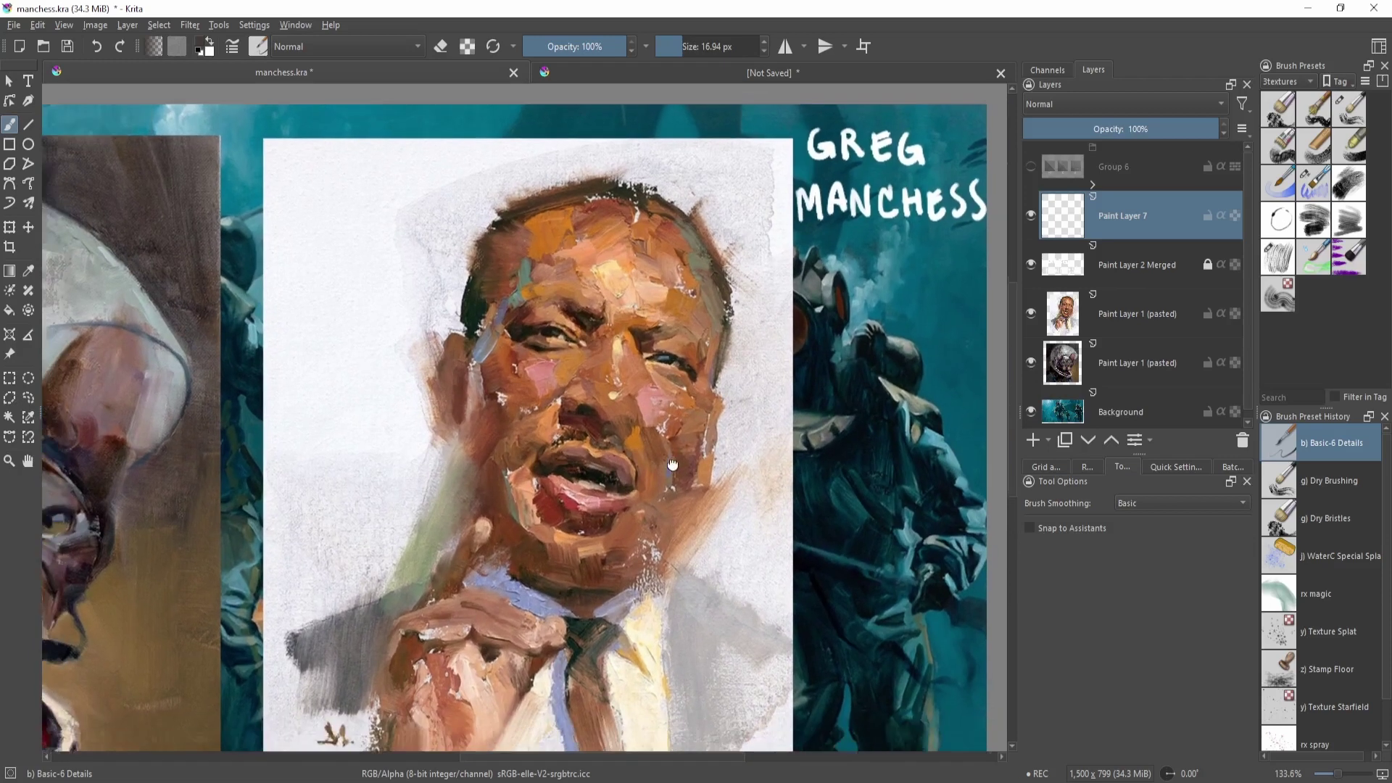
# - Sample the off-white backdrop, scribble over the portrait's jaw edge with it, and undo the strokes
pyautogui.keyDown('ctrl'); pyautogui.click(432, 457); pyautogui.keyUp('ctrl')
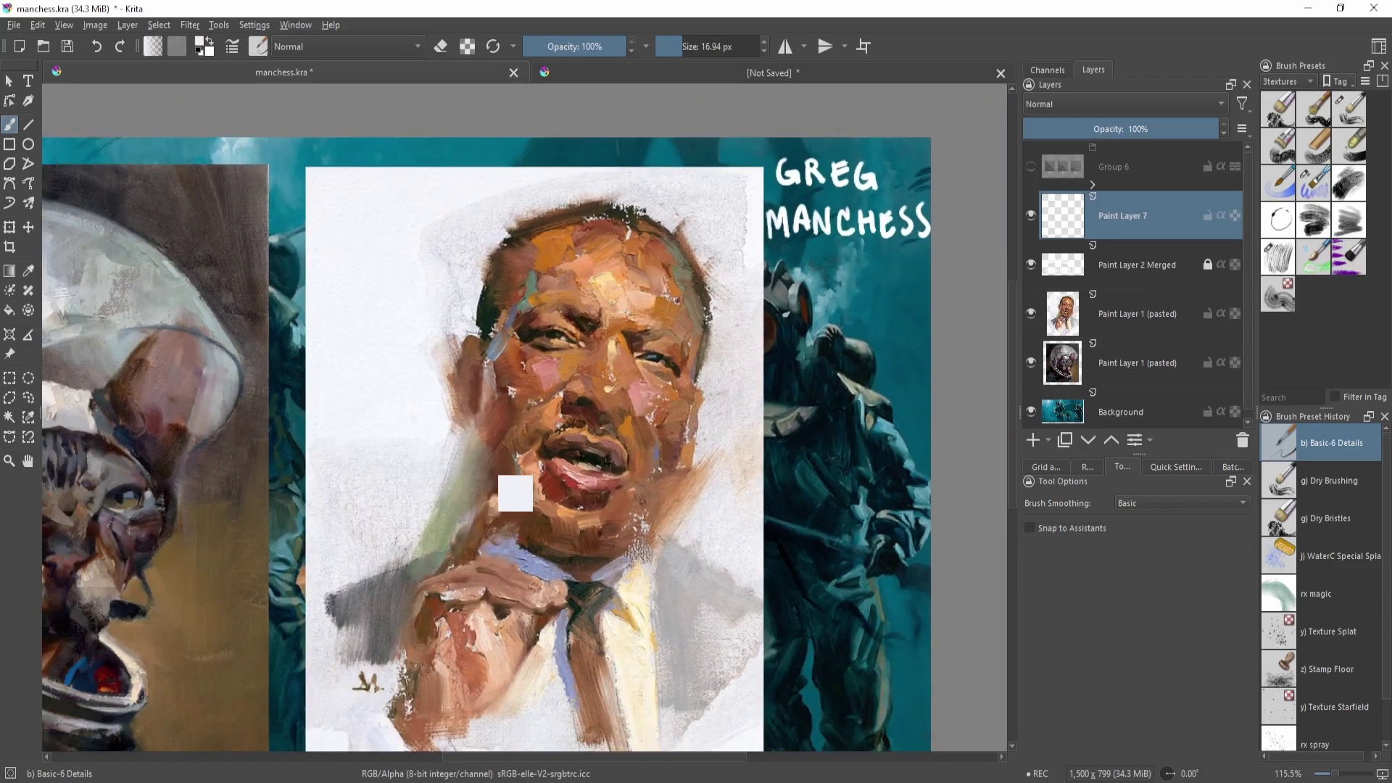
pyautogui.moveTo(471, 461)
pyautogui.mouseDown()
pyautogui.moveTo(455, 504)
pyautogui.moveTo(507, 464)
pyautogui.moveTo(506, 500)
pyautogui.moveTo(510, 419)
pyautogui.mouseUp()
pyautogui.hotkey('ctrl', 'z')
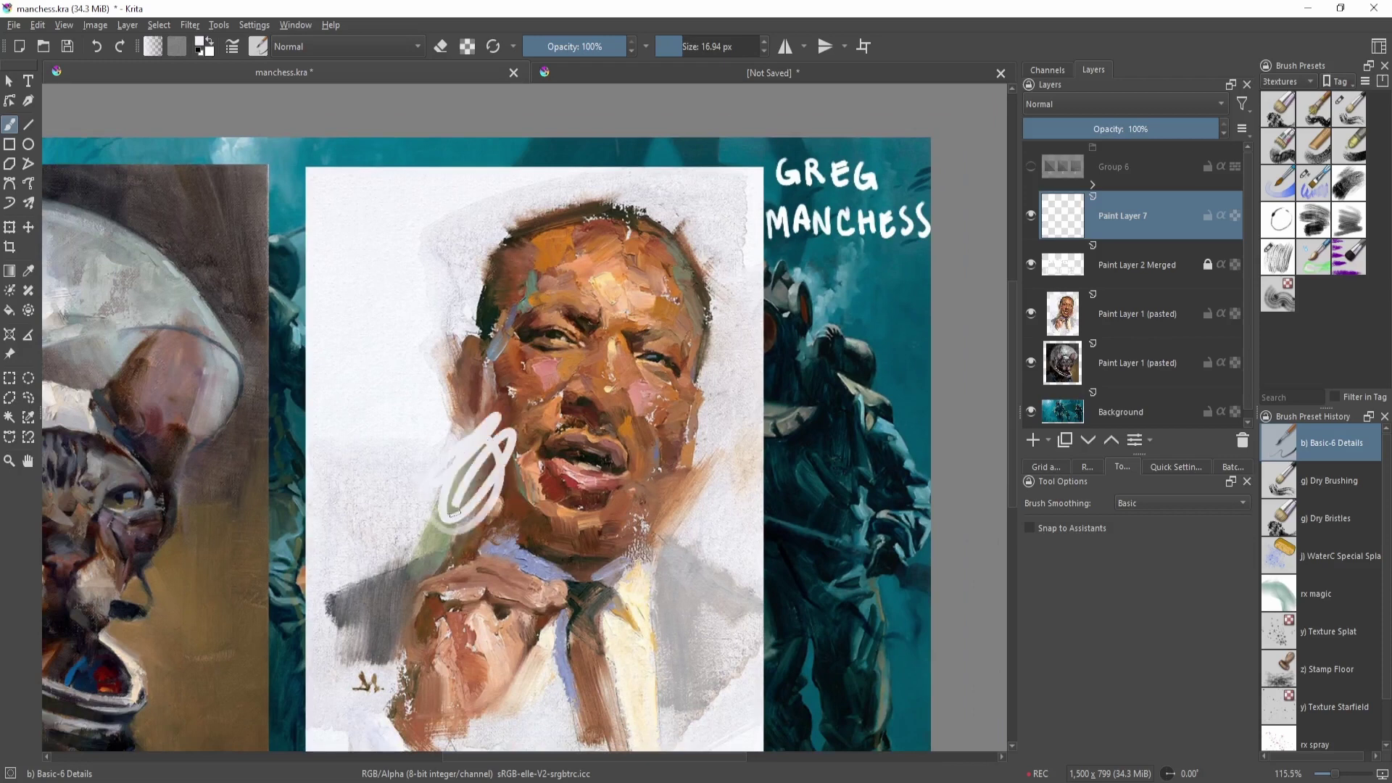
pyautogui.hotkey('ctrl', 'z')
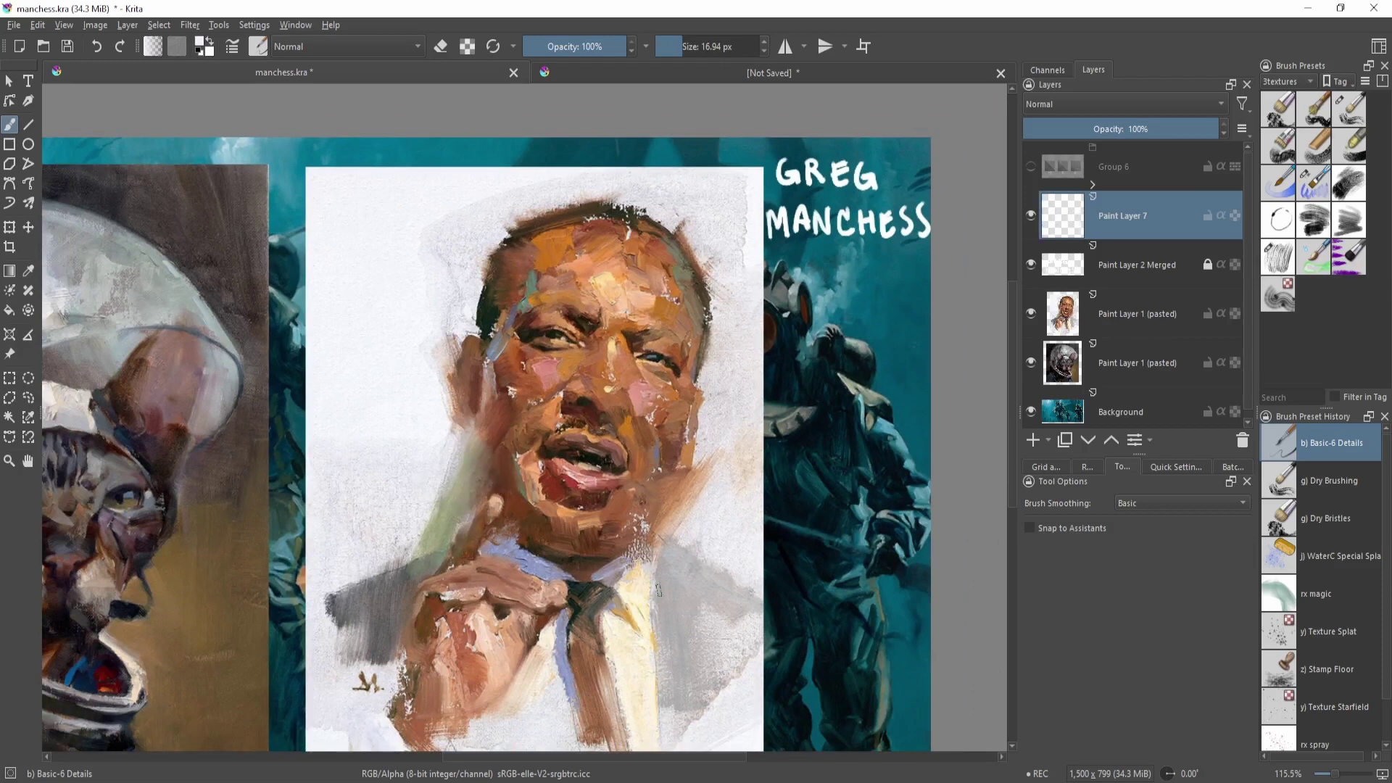
pyautogui.moveTo(680, 538); pyautogui.dragTo(635, 627)
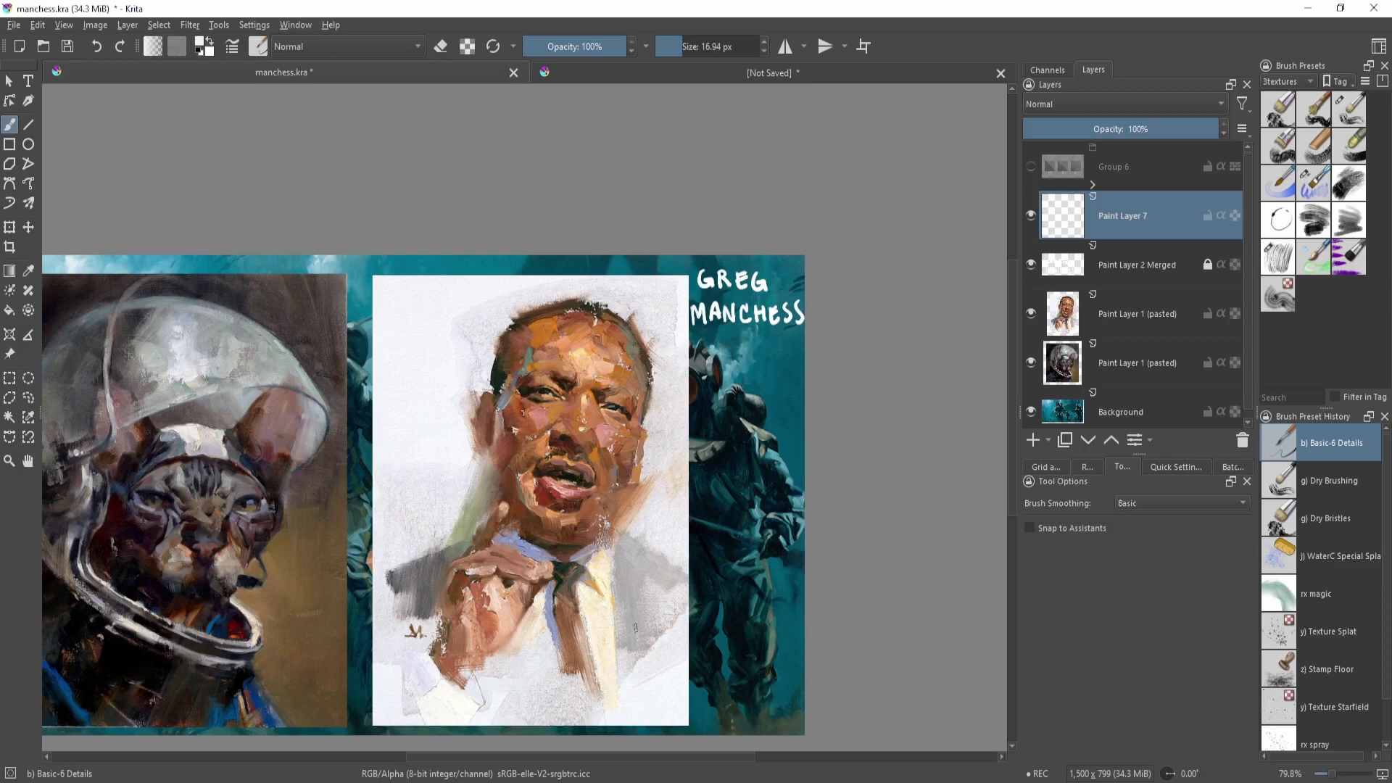
pyautogui.moveTo(635, 628); pyautogui.dragTo(616, 607)
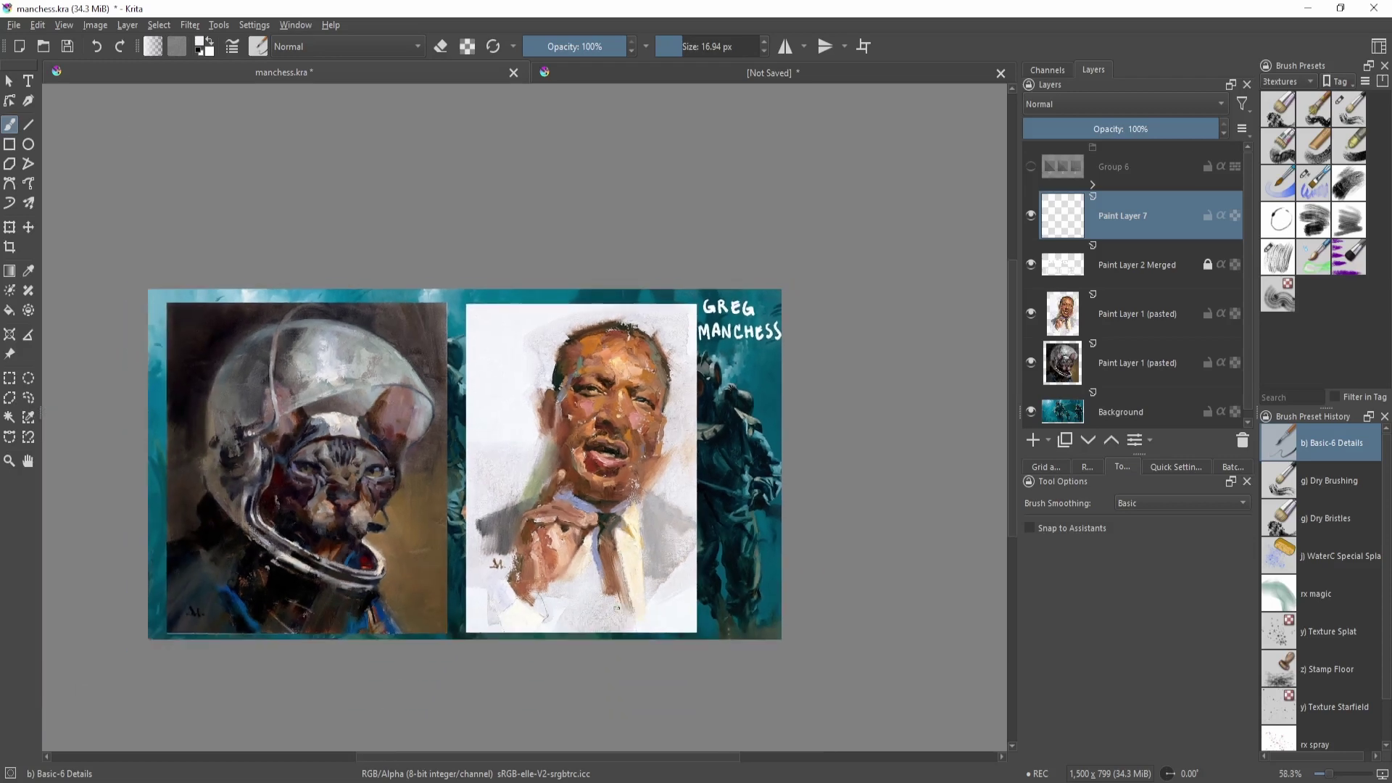
# - Draw annotation strokes along the portrait's contour from the hairline down past the hand, and undo them
pyautogui.scroll(2, 455, 535)
pyautogui.moveTo(355, 580)
pyautogui.mouseDown()
pyautogui.moveTo(180, 332)
pyautogui.moveTo(341, 609)
pyautogui.mouseUp()
pyautogui.hotkey('ctrl', 'z')
pyautogui.hotkey('ctrl', 'z')
pyautogui.scroll(2, 523, 420)
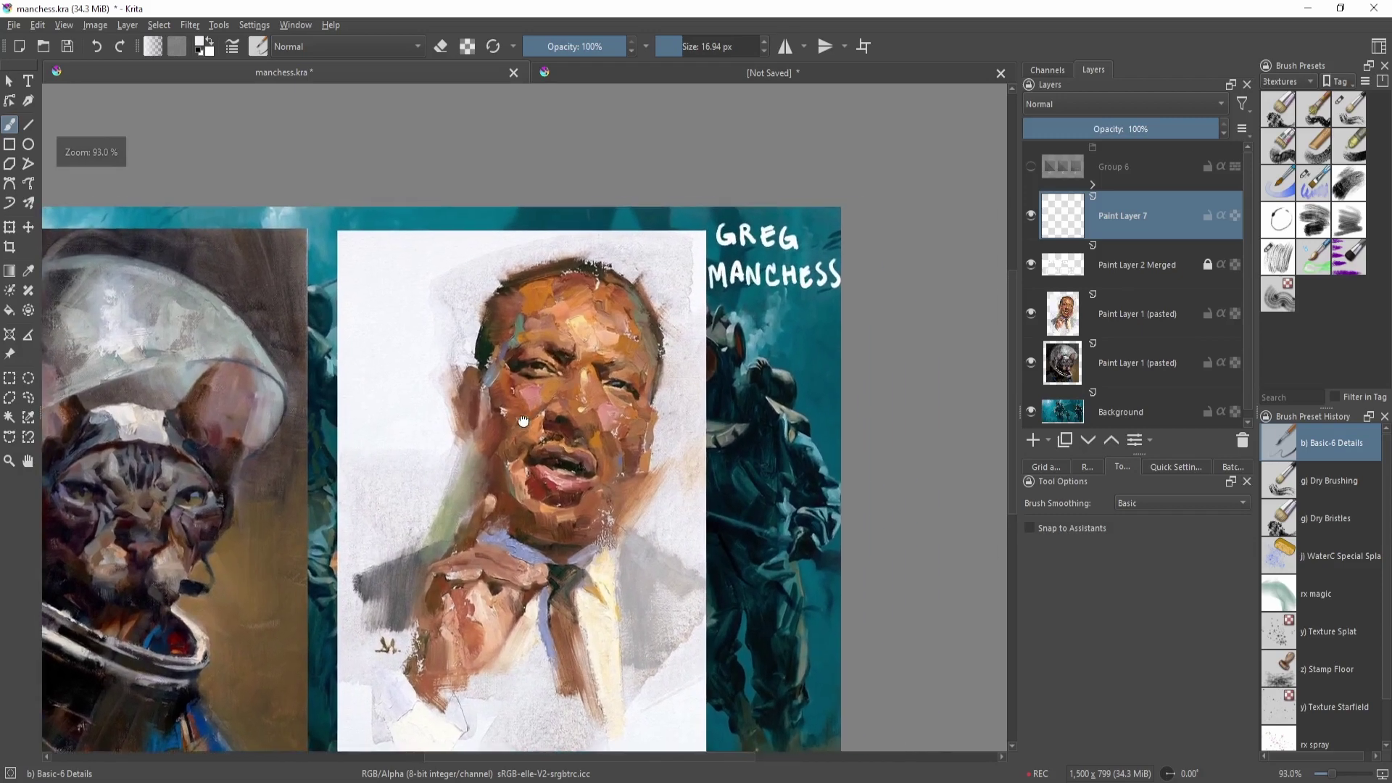
pyautogui.moveTo(523, 421); pyautogui.dragTo(518, 420)
pyautogui.moveTo(476, 314)
pyautogui.mouseDown()
pyautogui.moveTo(623, 586)
pyautogui.moveTo(502, 660)
pyautogui.mouseUp()
pyautogui.hotkey('ctrl', 'z')
# - Draw a stroke from the man's forehead towards his chin and another across his brow, and undo both
pyautogui.moveTo(594, 422); pyautogui.dragTo(576, 442)
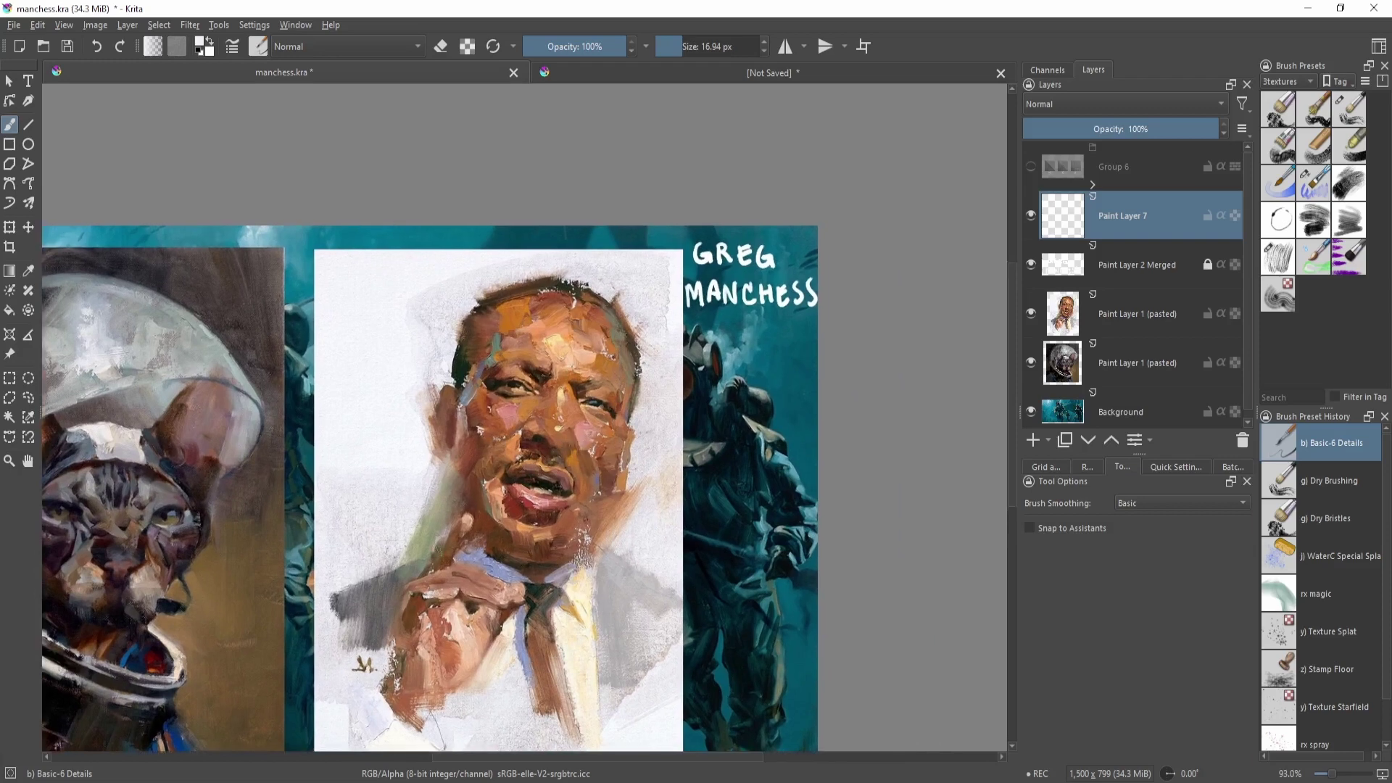
pyautogui.moveTo(523, 330)
pyautogui.mouseDown()
pyautogui.moveTo(539, 324)
pyautogui.moveTo(617, 555)
pyautogui.moveTo(475, 564)
pyautogui.mouseUp()
pyautogui.hotkey('ctrl', 'z')
pyautogui.moveTo(481, 356)
pyautogui.mouseDown()
pyautogui.moveTo(582, 362)
pyautogui.moveTo(567, 339)
pyautogui.mouseUp()
pyautogui.hotkey('ctrl', 'z')
# - Draw a loop around the edge between the man's cheek and the off-white backdrop, and undo it
pyautogui.moveTo(524, 415)
pyautogui.mouseDown()
pyautogui.moveTo(527, 450)
pyautogui.moveTo(568, 445)
pyautogui.mouseUp()
pyautogui.scroll(1, 700, 431)
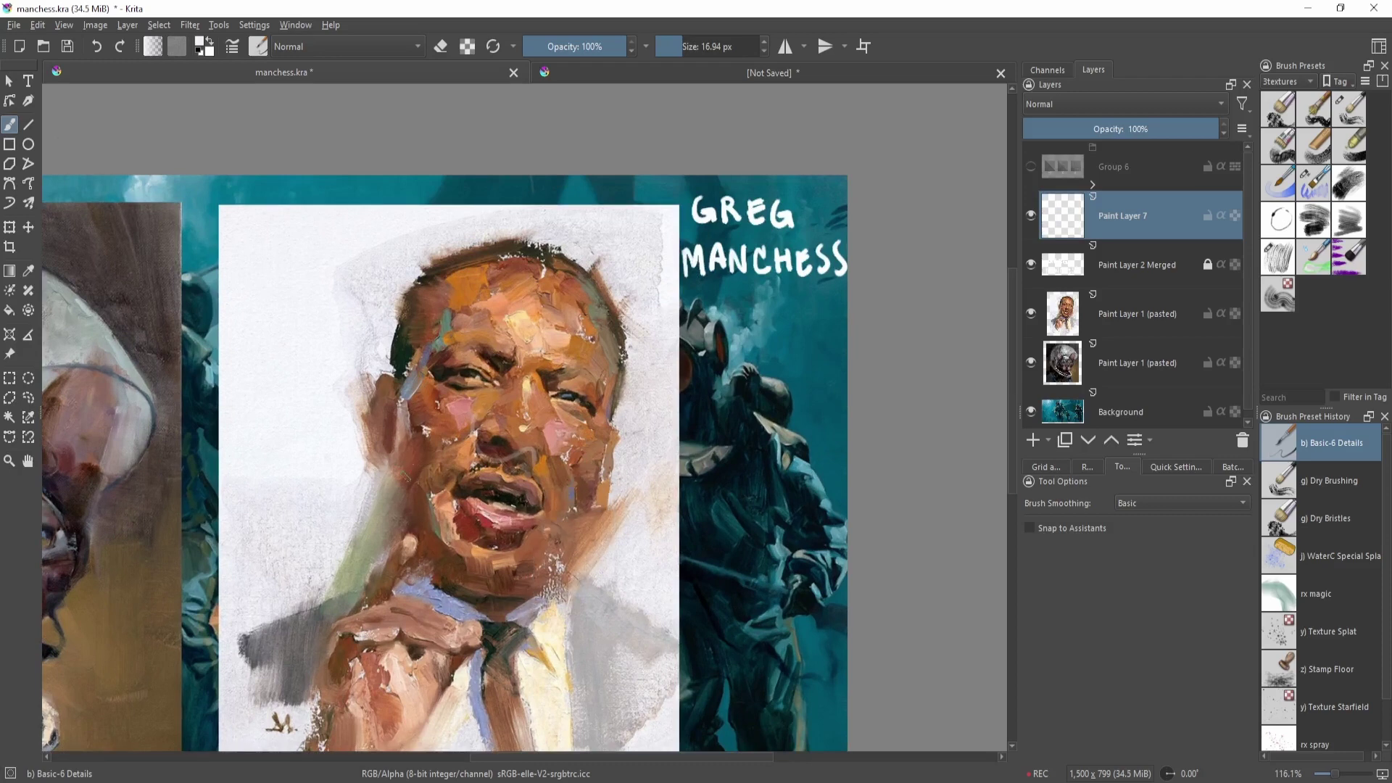
pyautogui.moveTo(399, 422); pyautogui.dragTo(403, 447)
pyautogui.scroll(-2, 484, 341)
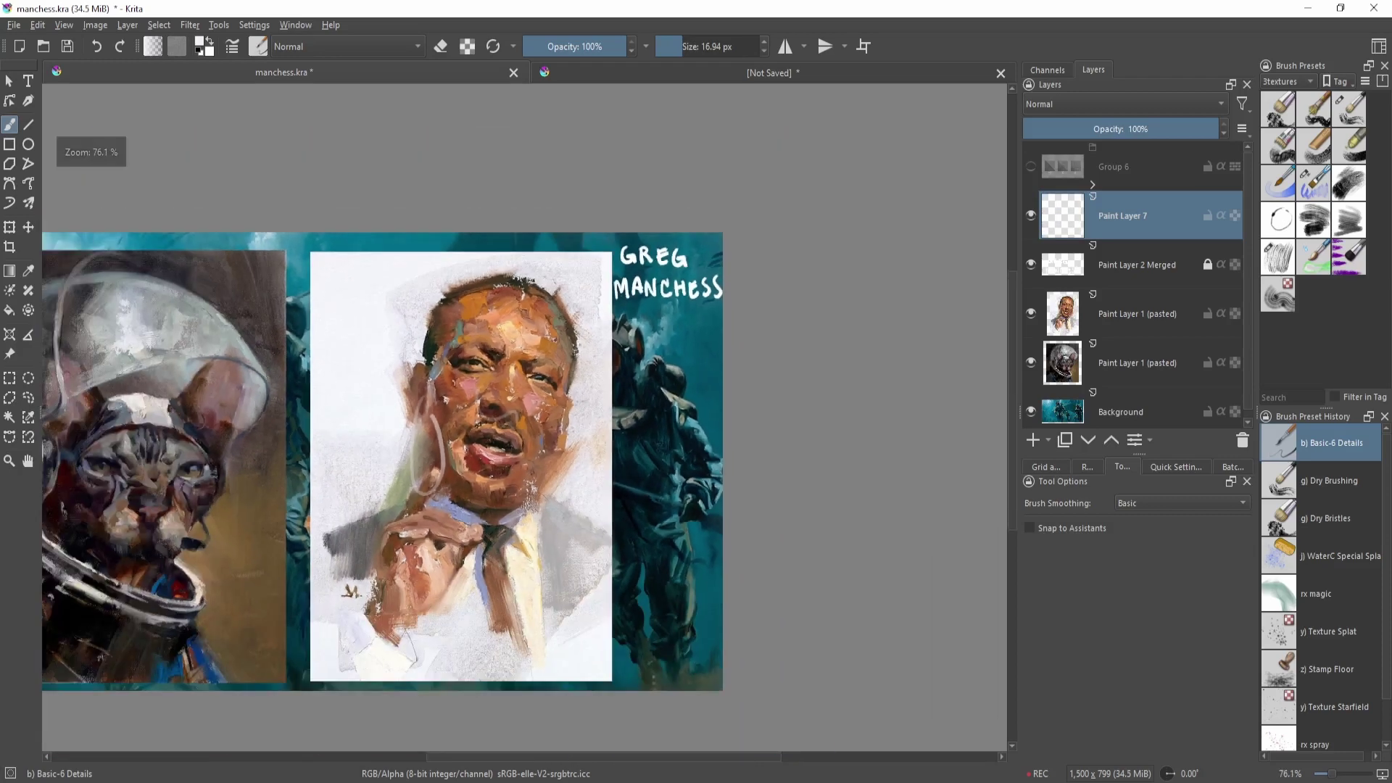
pyautogui.moveTo(324, 543); pyautogui.dragTo(366, 614)
pyautogui.scroll(2, 458, 508)
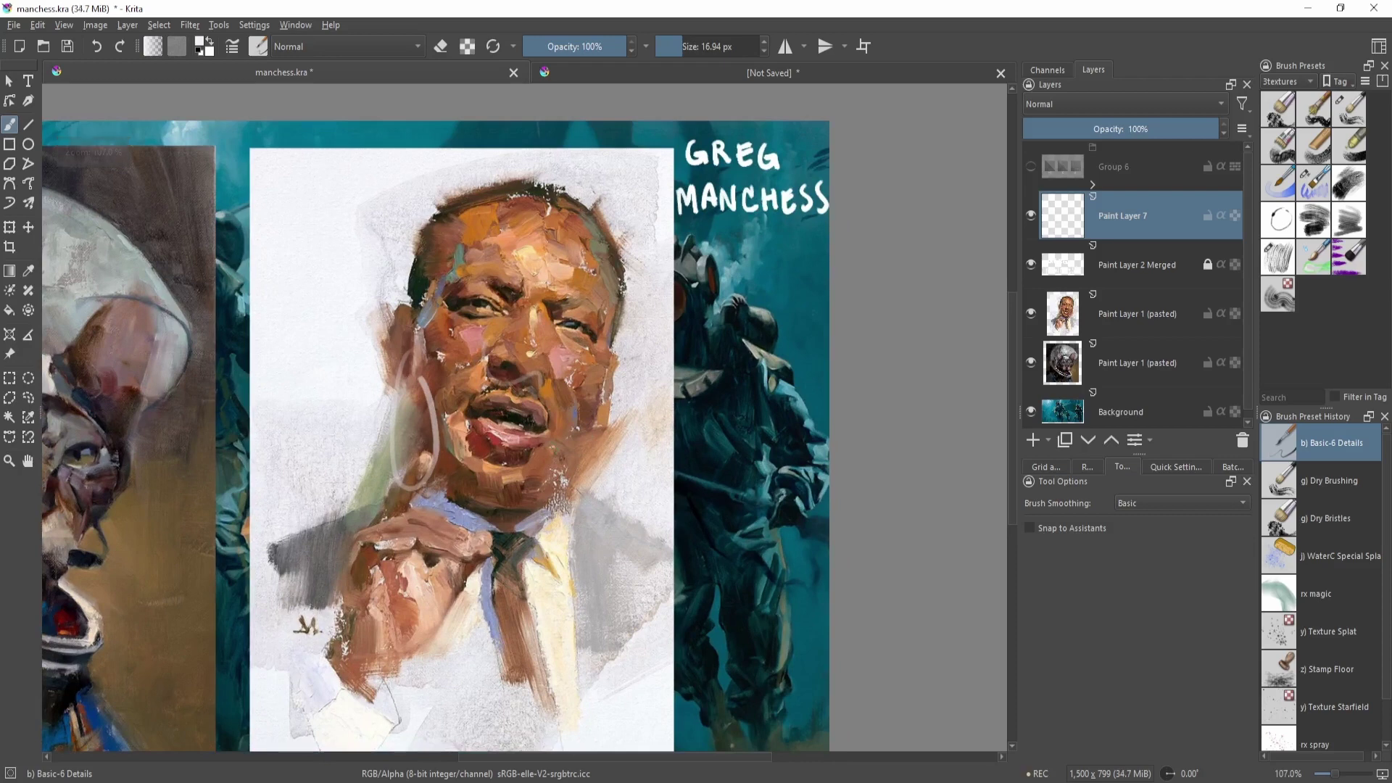
pyautogui.hotkey('ctrl', 'z')
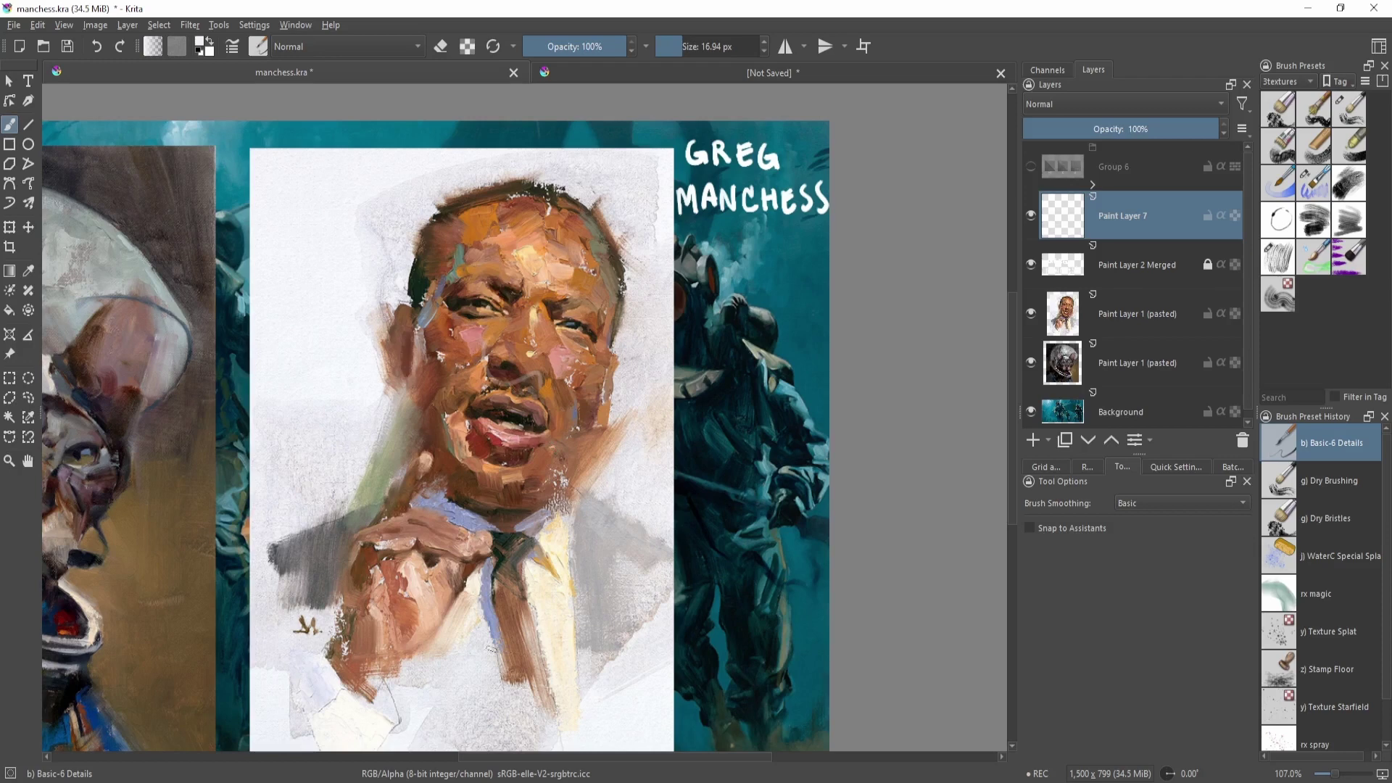
# - Examine the brushwork and edges of the man's suit, hand and face alongside the cat astronaut painting
pyautogui.moveTo(538, 621); pyautogui.dragTo(563, 605)
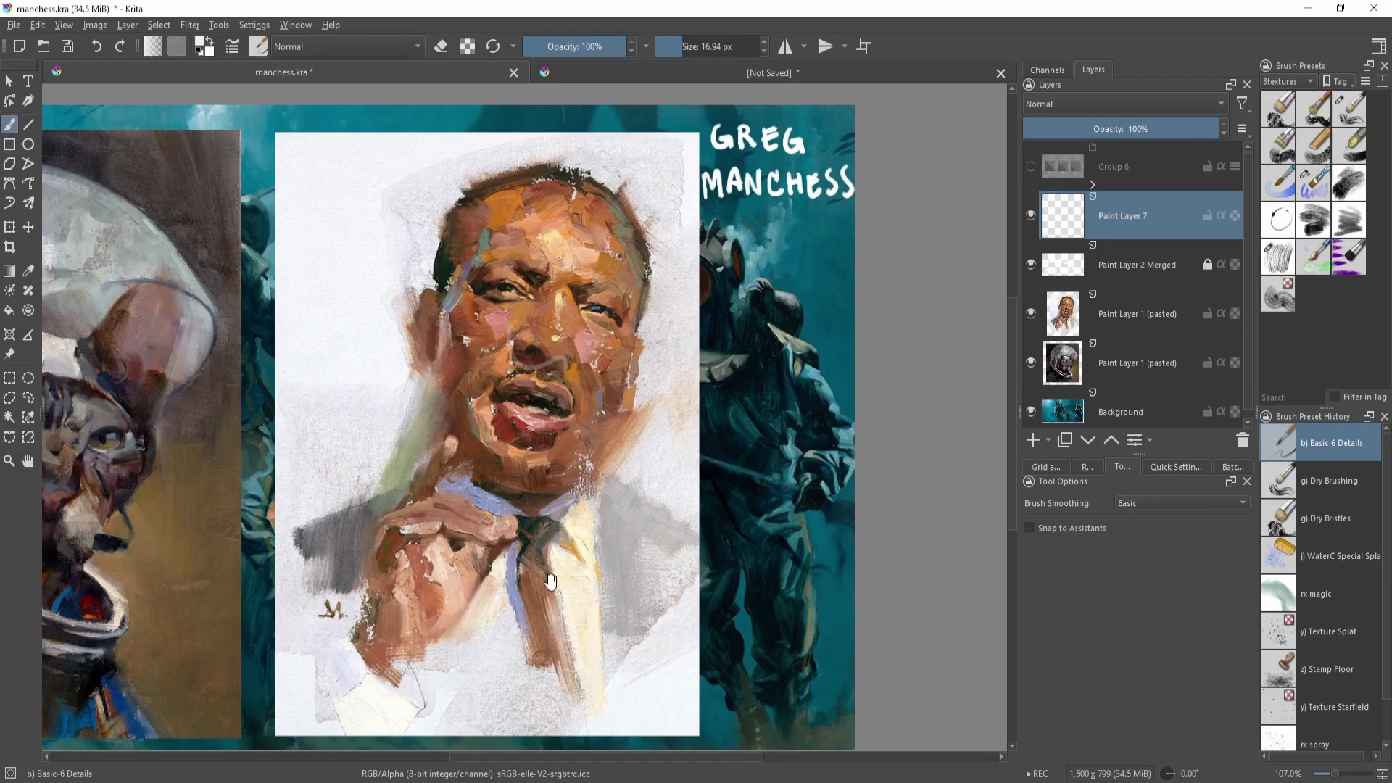
pyautogui.moveTo(628, 523); pyautogui.dragTo(614, 563)
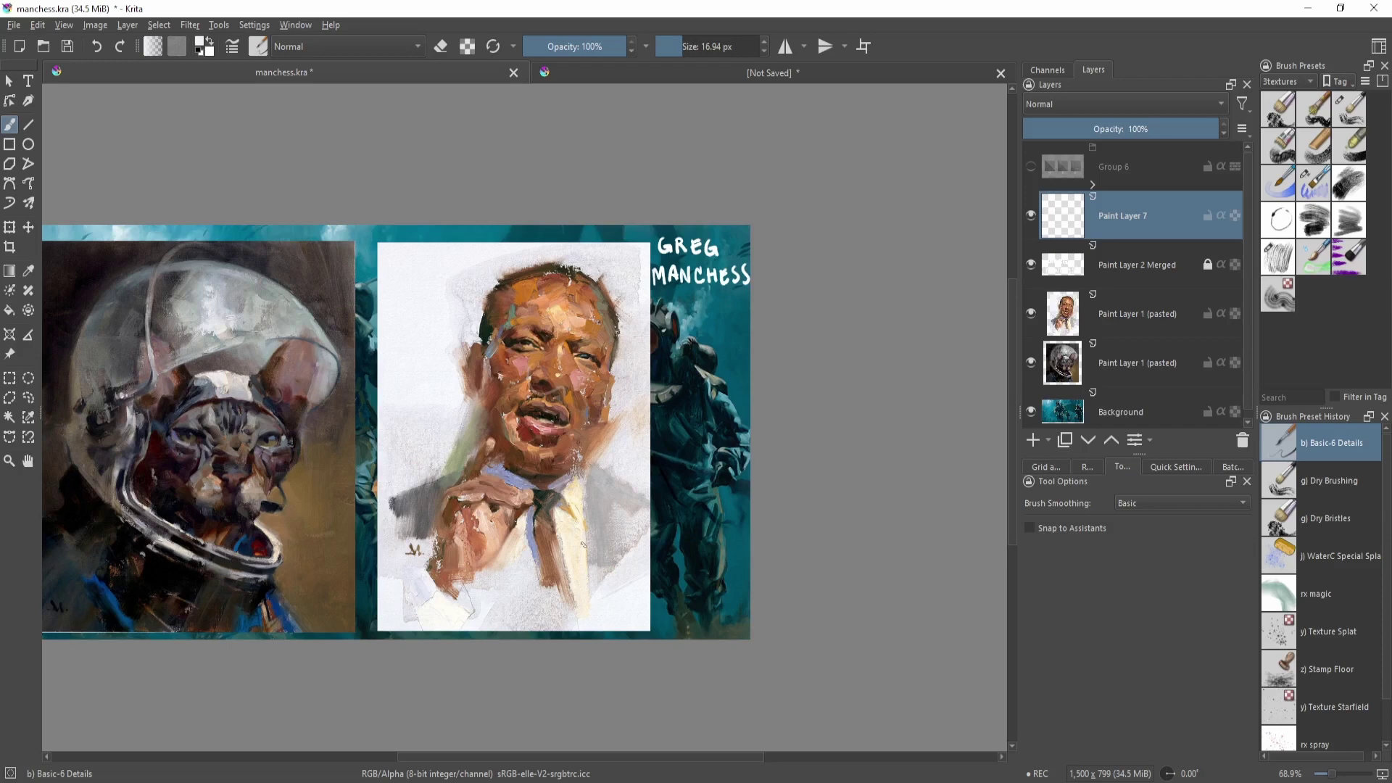
pyautogui.scroll(2, 587, 543)
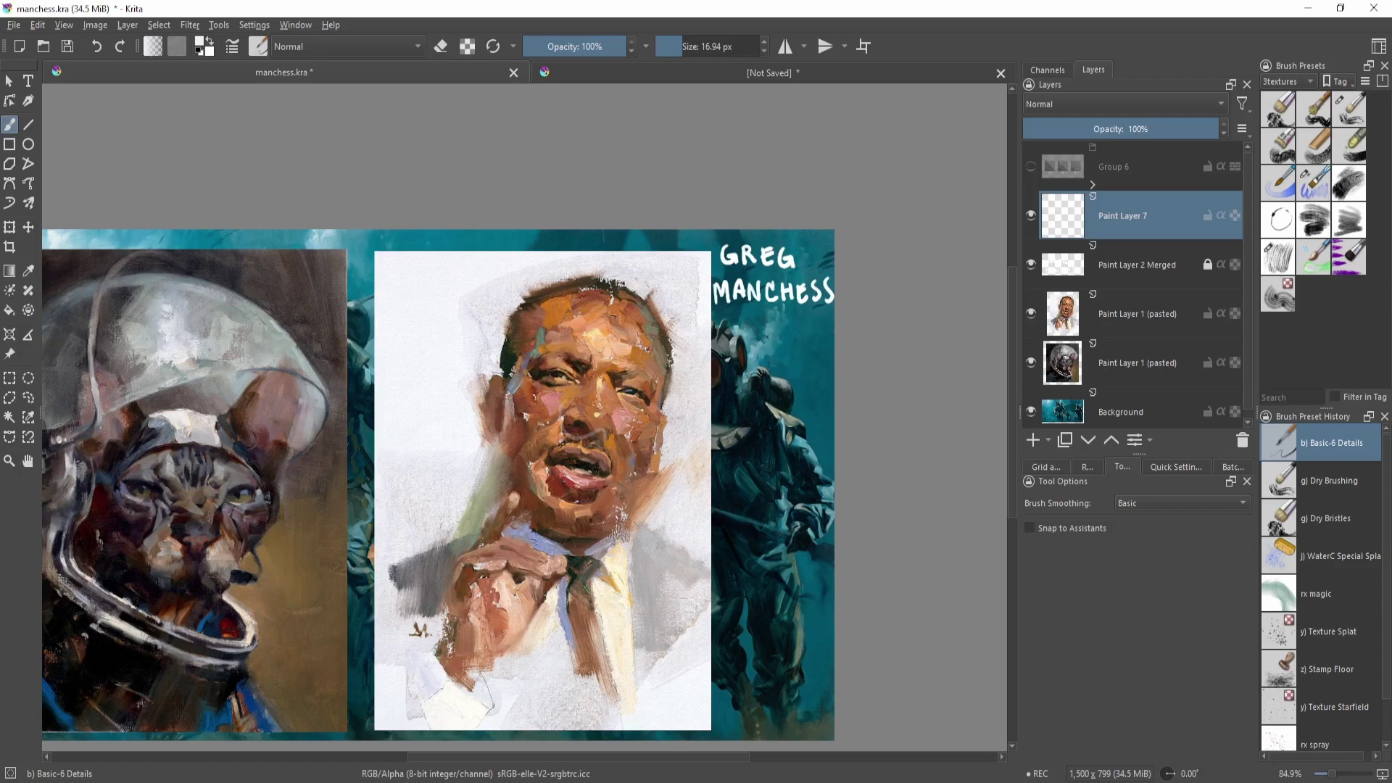
pyautogui.moveTo(586, 588); pyautogui.dragTo(634, 540)
pyautogui.scroll(-2, 524, 418)
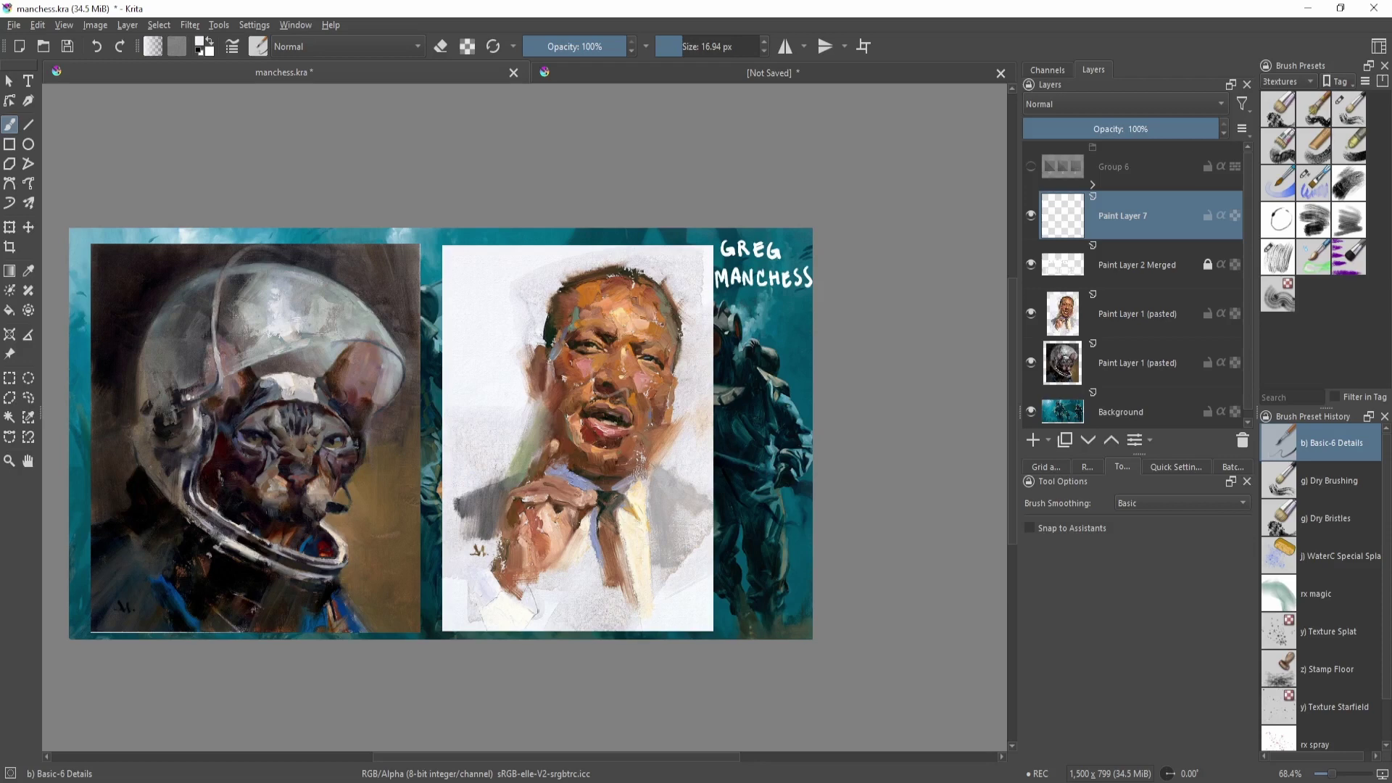
pyautogui.scroll(2, 579, 377)
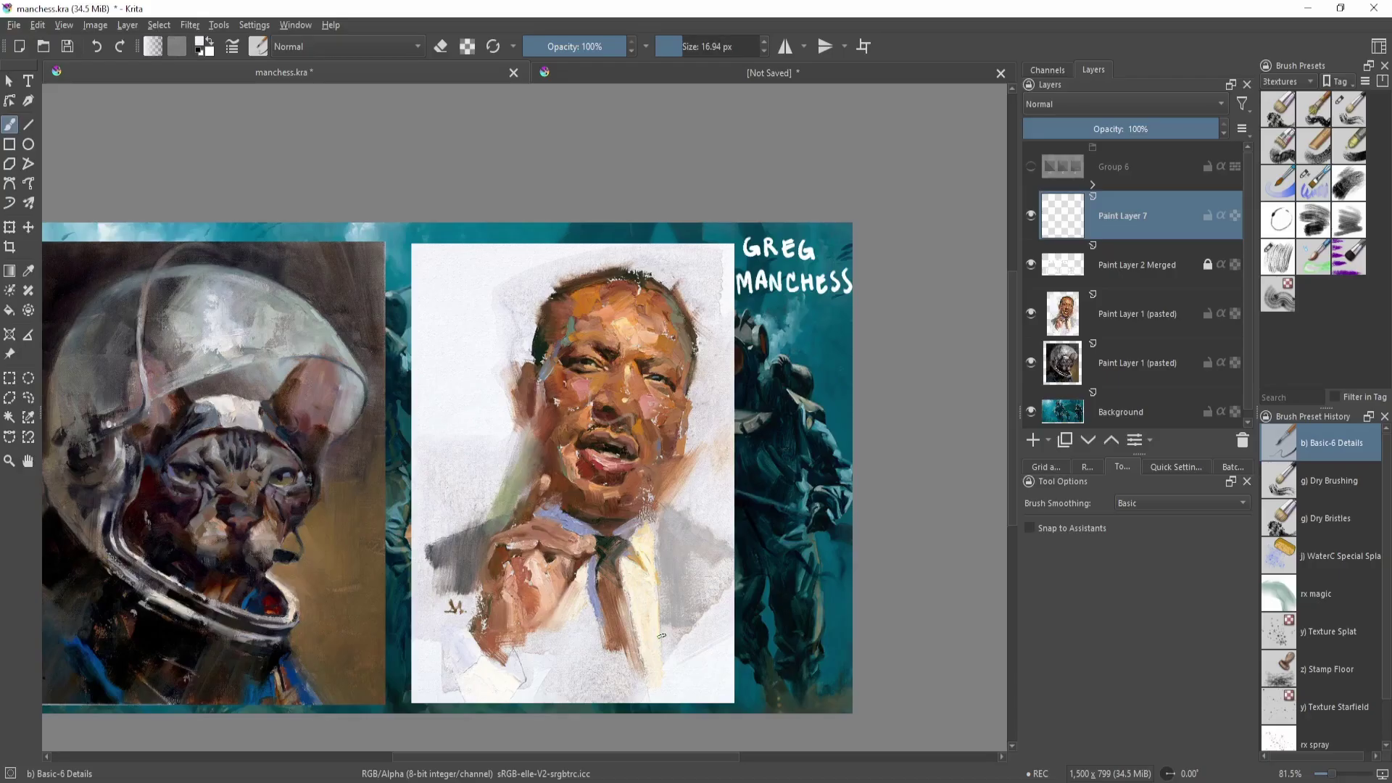
pyautogui.scroll(-2, 620, 510)
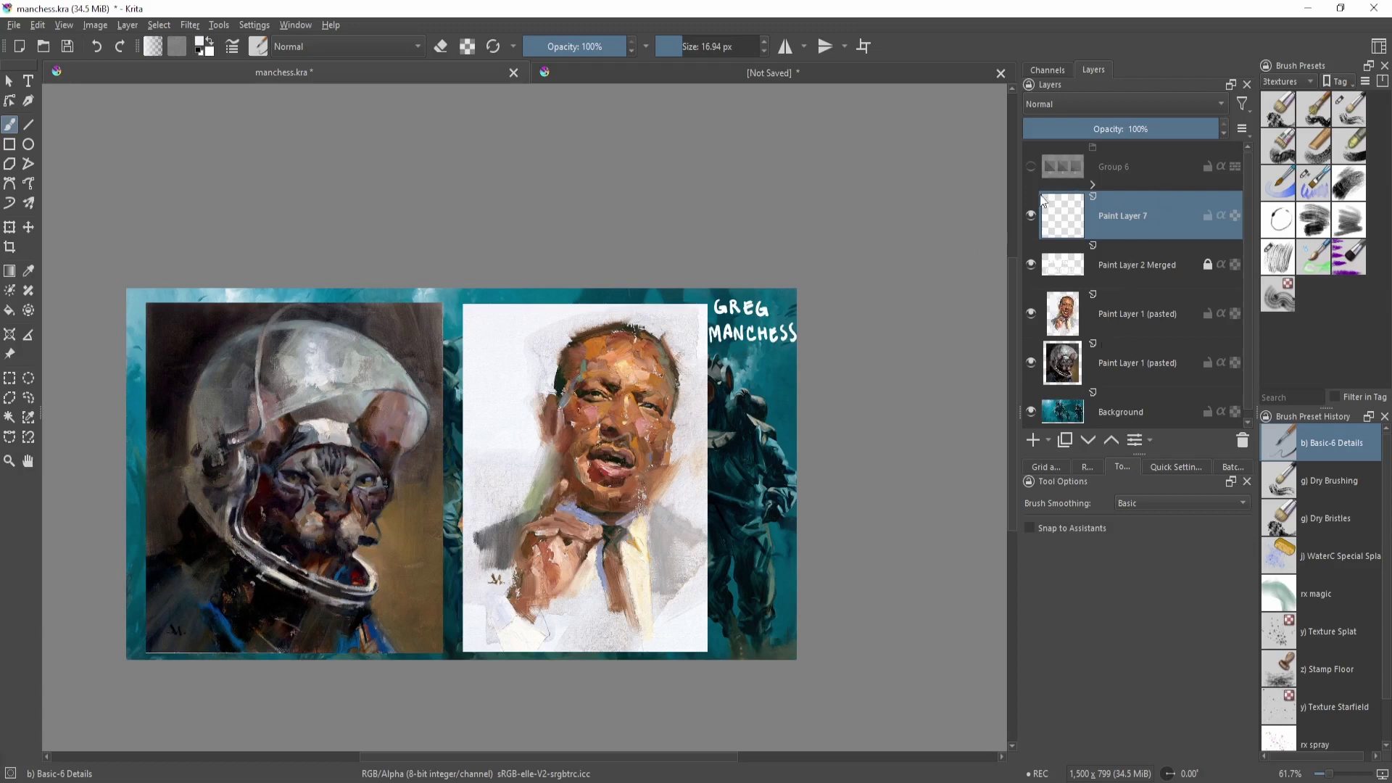
# - Display the expanded Group 6 edge samples without their Group 4, and add a paint layer above Group 4
pyautogui.click(1092, 184)
pyautogui.click(1030, 166)
pyautogui.click(1031, 215)
pyautogui.scroll(-1, 696, 446)
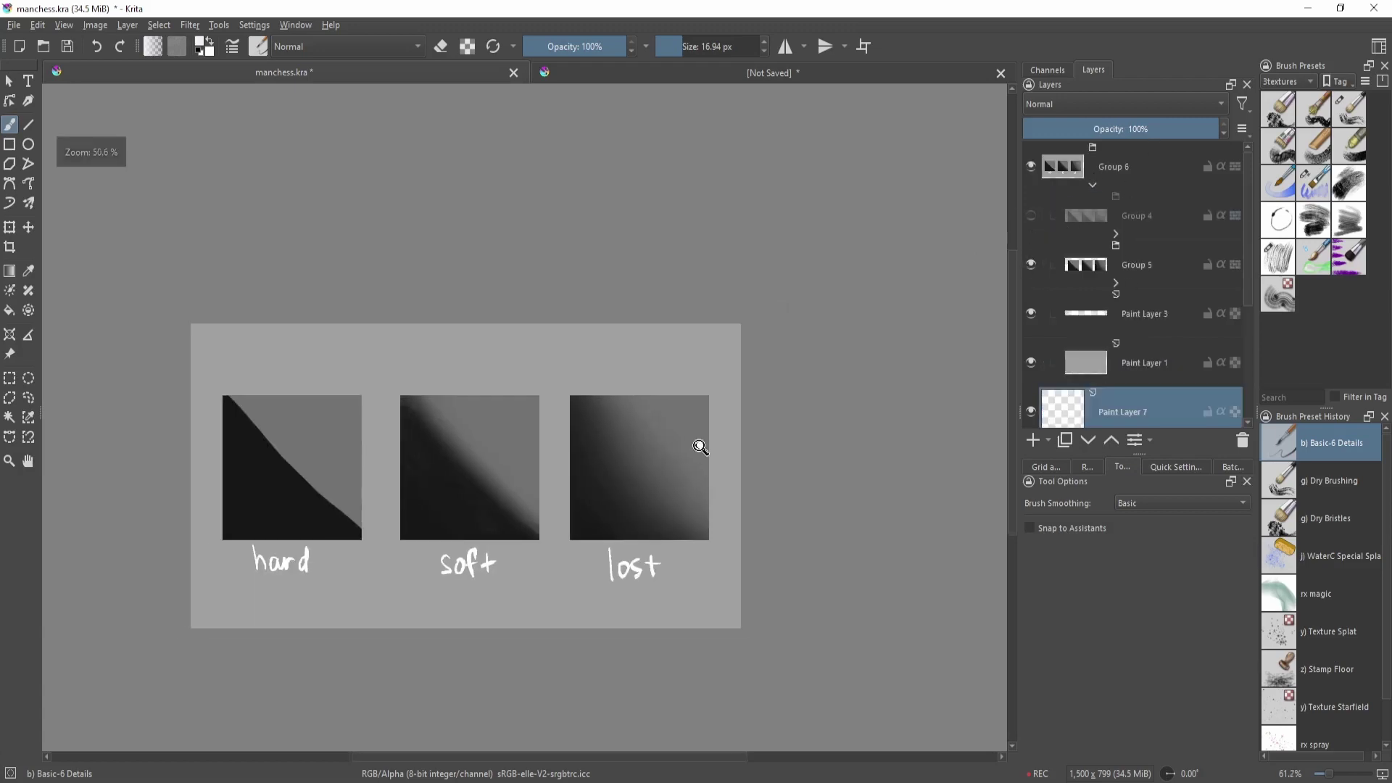
pyautogui.scroll(2, 596, 522)
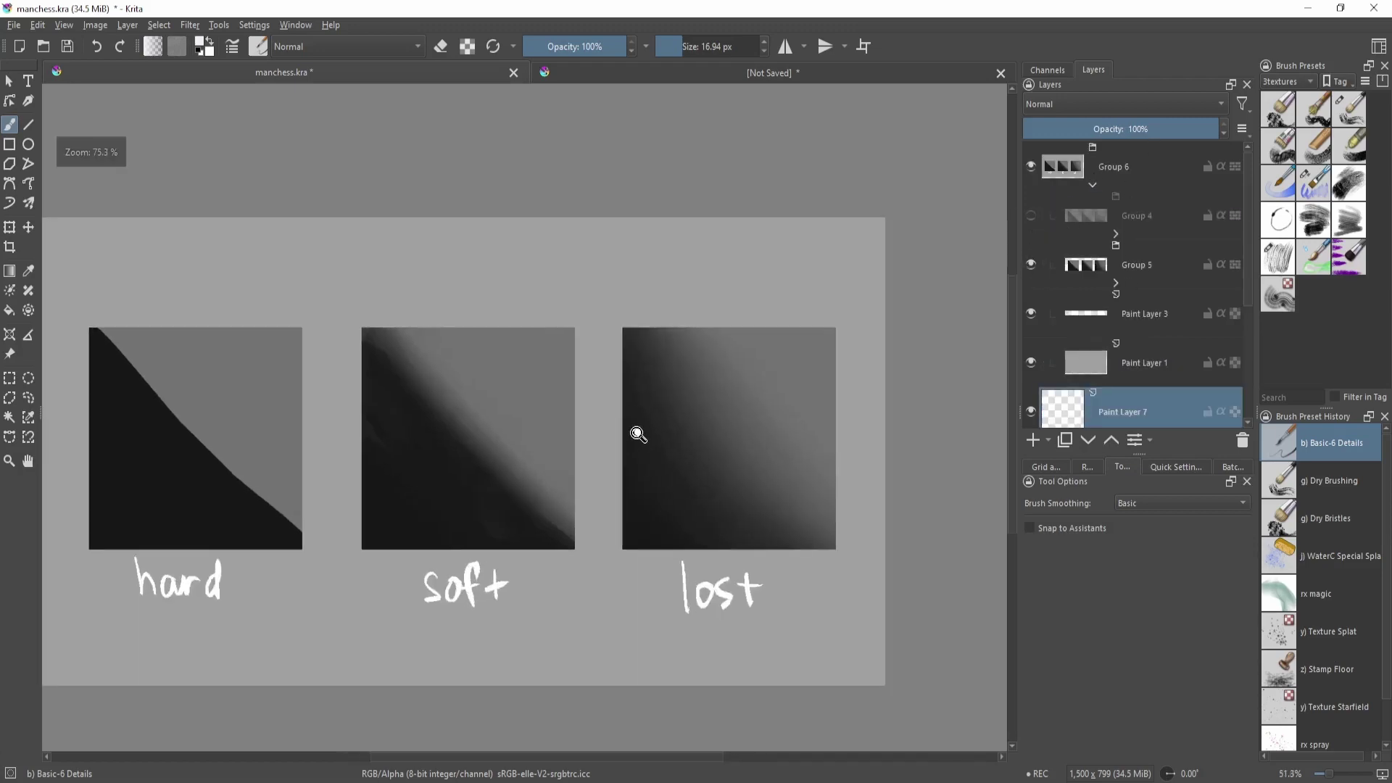
pyautogui.click(1141, 224)
pyautogui.press('Insert')
# - Draw short white strokes across the diagonal boundary of the hard edge sample, and undo each one
pyautogui.moveTo(777, 383); pyautogui.dragTo(752, 410)
pyautogui.scroll(-1, 681, 453)
pyautogui.scroll(1, 649, 567)
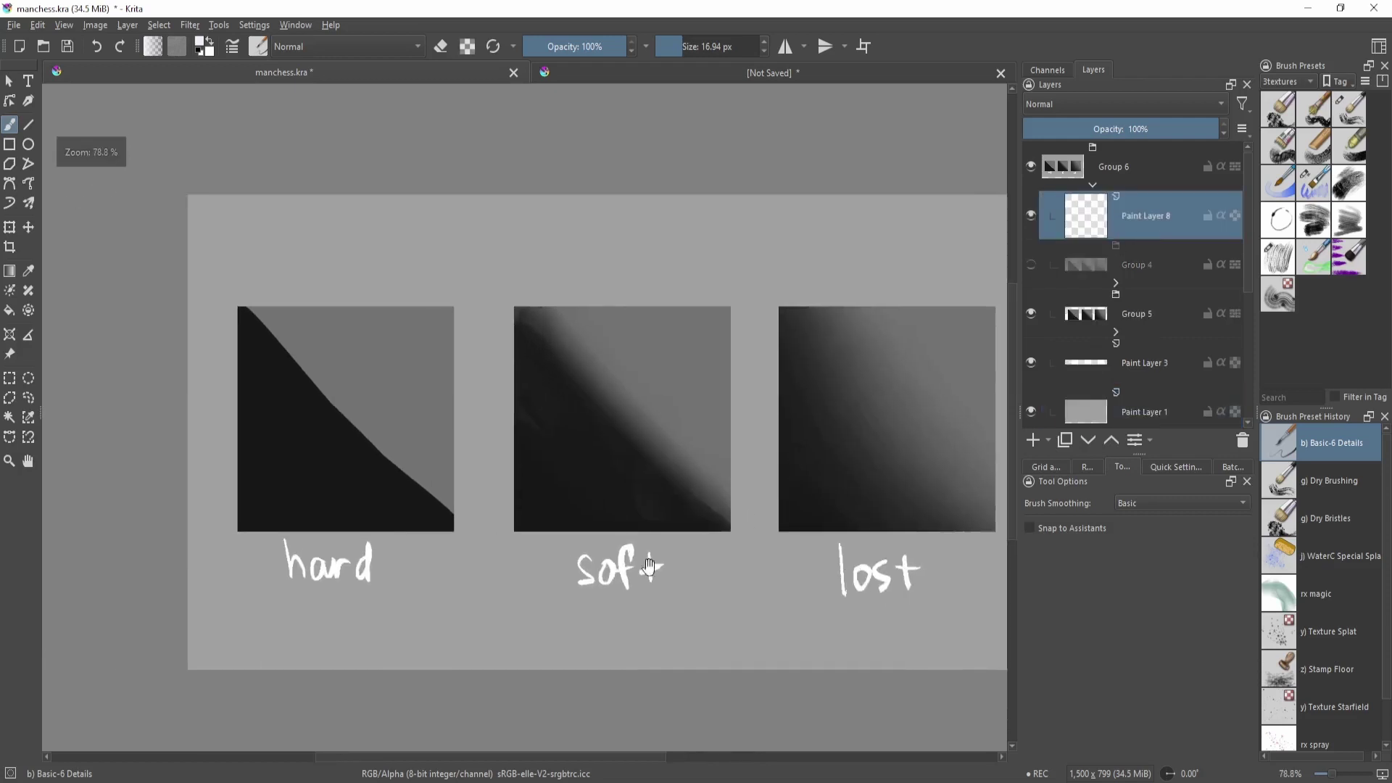
pyautogui.scroll(1, 456, 487)
pyautogui.moveTo(312, 493); pyautogui.dragTo(391, 426)
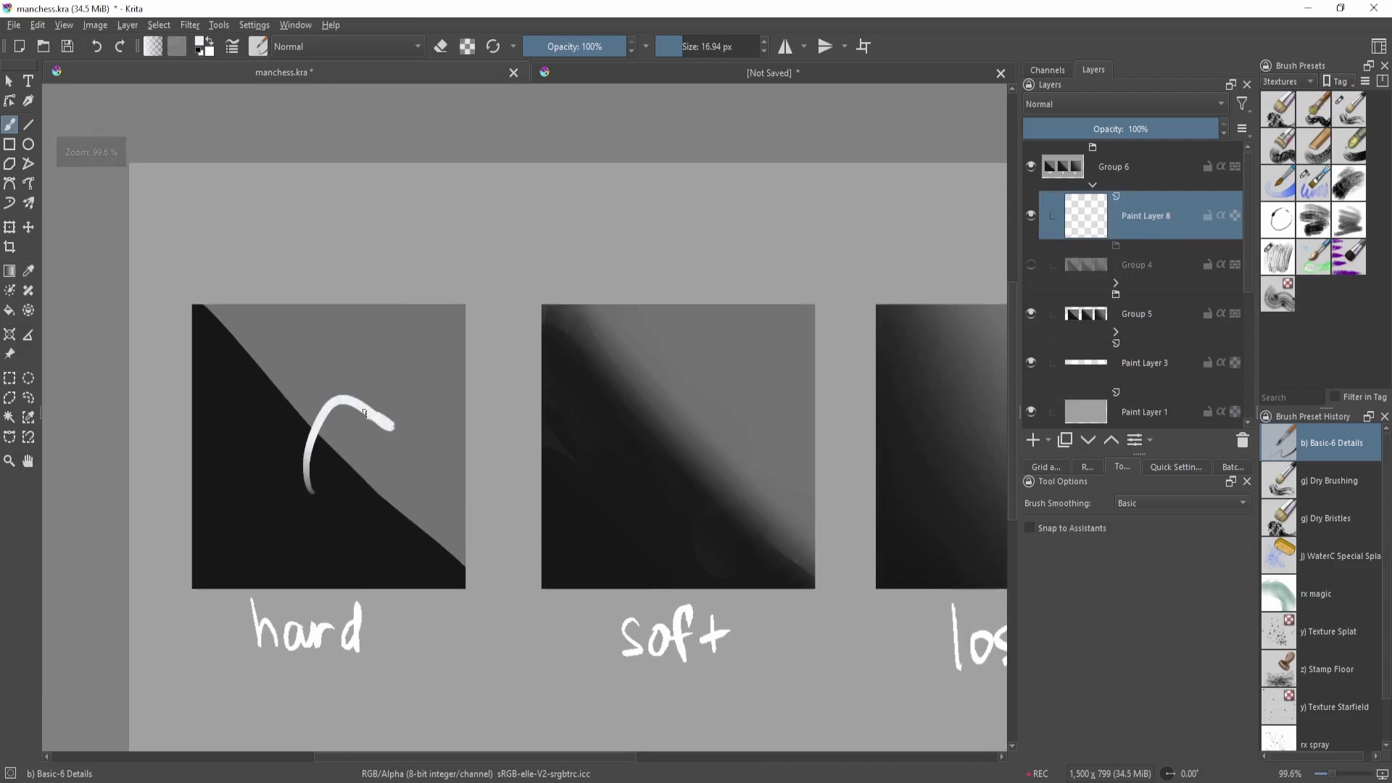
pyautogui.hotkey('ctrl', 'z')
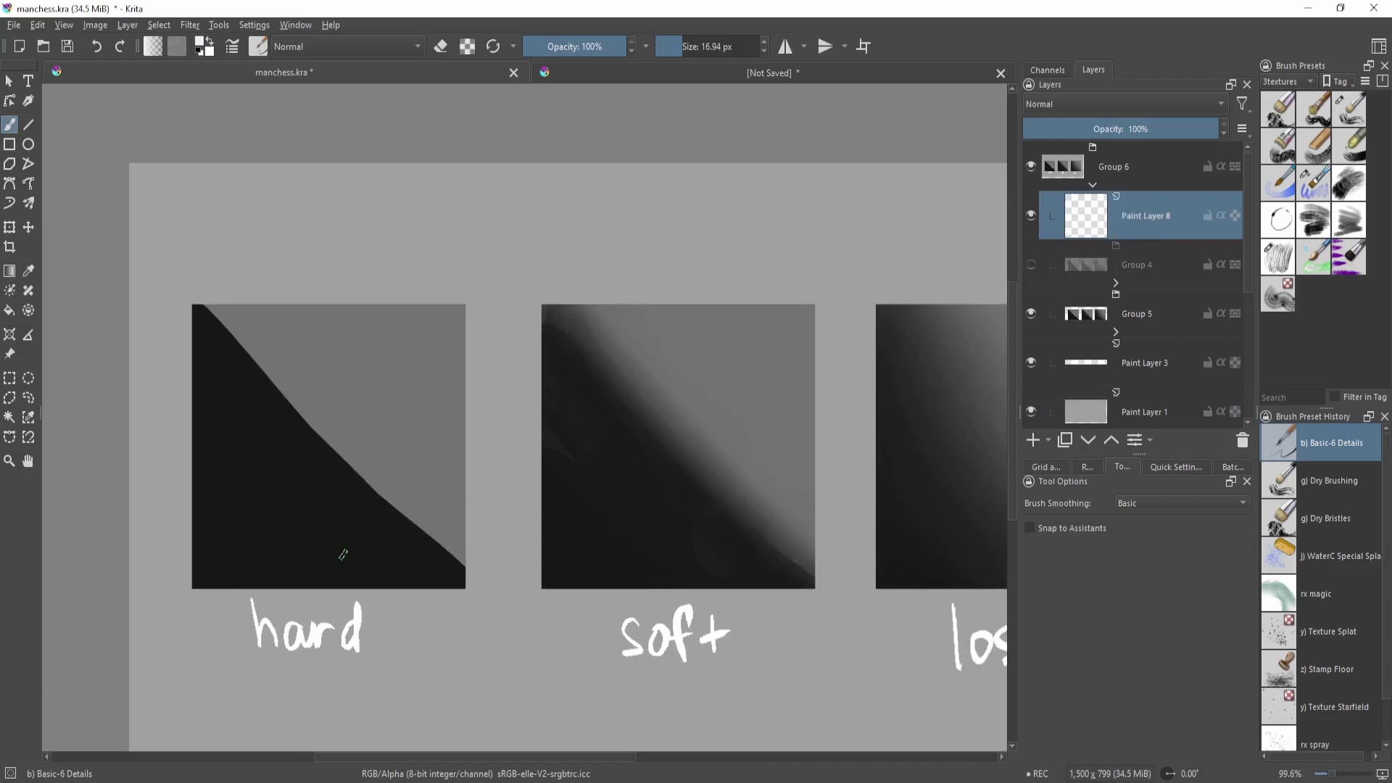
pyautogui.moveTo(304, 495)
pyautogui.mouseDown()
pyautogui.moveTo(381, 415)
pyautogui.moveTo(324, 429)
pyautogui.mouseUp()
pyautogui.hotkey('ctrl', 'z')
pyautogui.hotkey('ctrl', 'z')
pyautogui.moveTo(313, 496)
pyautogui.mouseDown()
pyautogui.moveTo(309, 481)
pyautogui.moveTo(384, 425)
pyautogui.mouseUp()
pyautogui.hotkey('ctrl', 'z')
pyautogui.moveTo(337, 476); pyautogui.dragTo(376, 451)
pyautogui.hotkey('ctrl', 'z')
# - Draw a straight diagonal line across the soft edge sample with the Line tool, and undo it
pyautogui.moveTo(721, 369)
pyautogui.mouseDown()
pyautogui.moveTo(537, 437)
pyautogui.moveTo(552, 432)
pyautogui.mouseUp()
pyautogui.scroll(-1, 589, 458)
pyautogui.scroll(2, 533, 417)
pyautogui.moveTo(372, 597); pyautogui.dragTo(438, 534)
pyautogui.scroll(-1, 561, 426)
pyautogui.press('v')
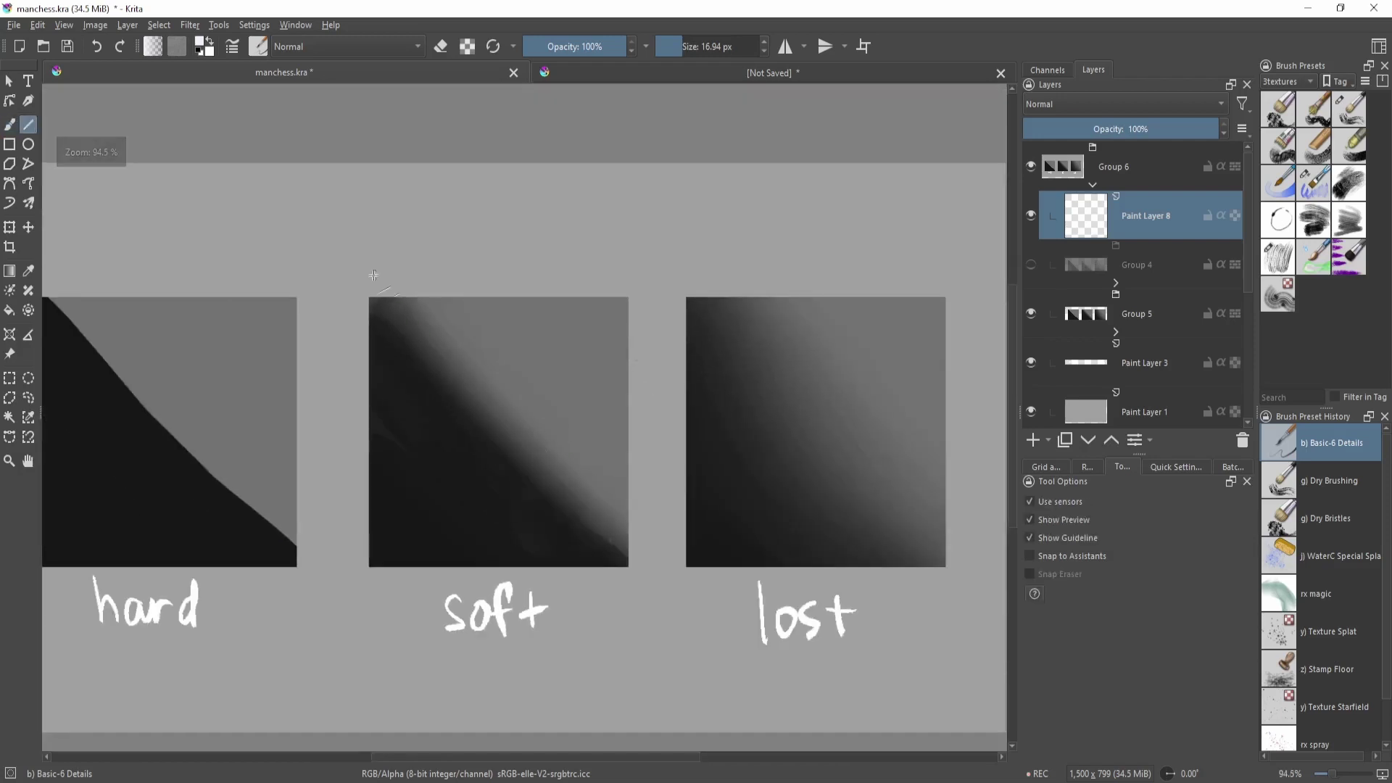
pyautogui.moveTo(373, 275); pyautogui.dragTo(628, 572)
pyautogui.scroll(-2, 615, 529)
pyautogui.press('b')
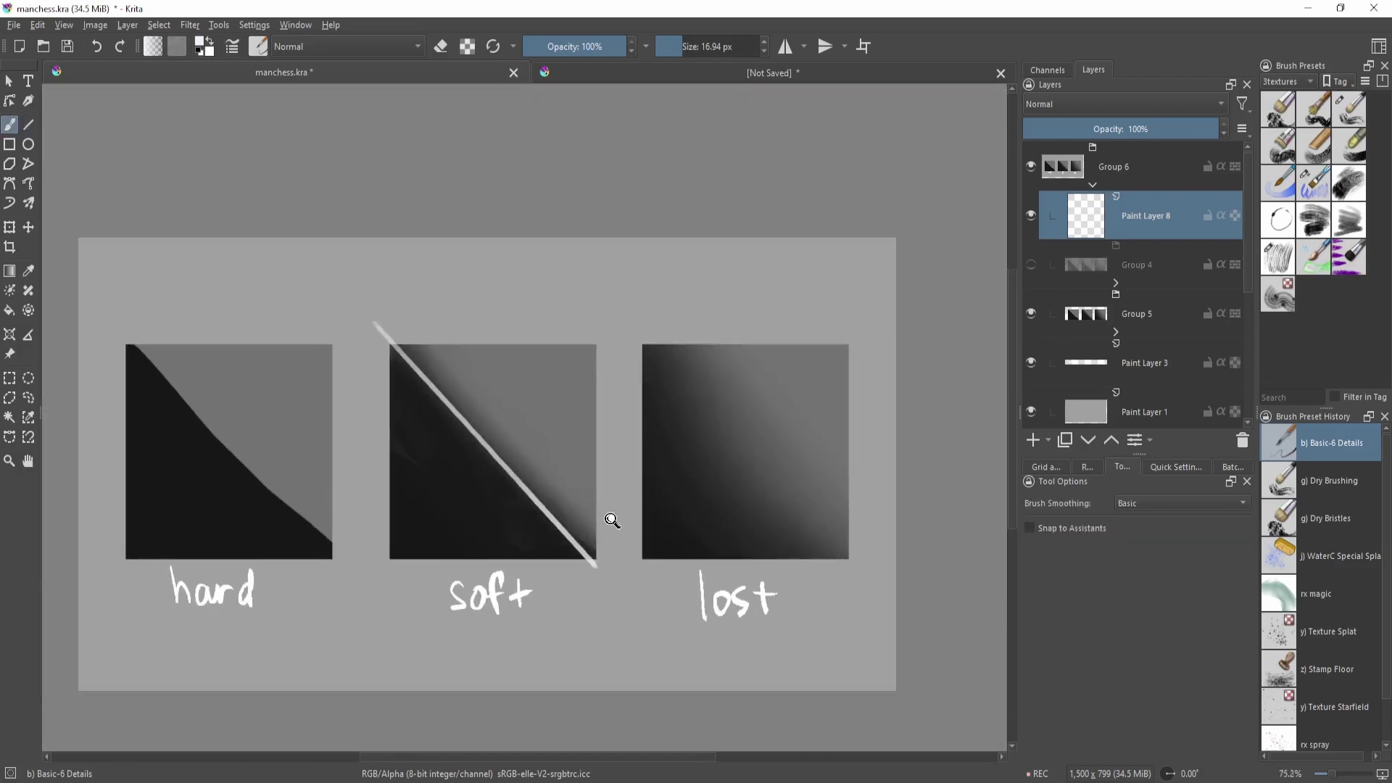
pyautogui.hotkey('ctrl', 'z')
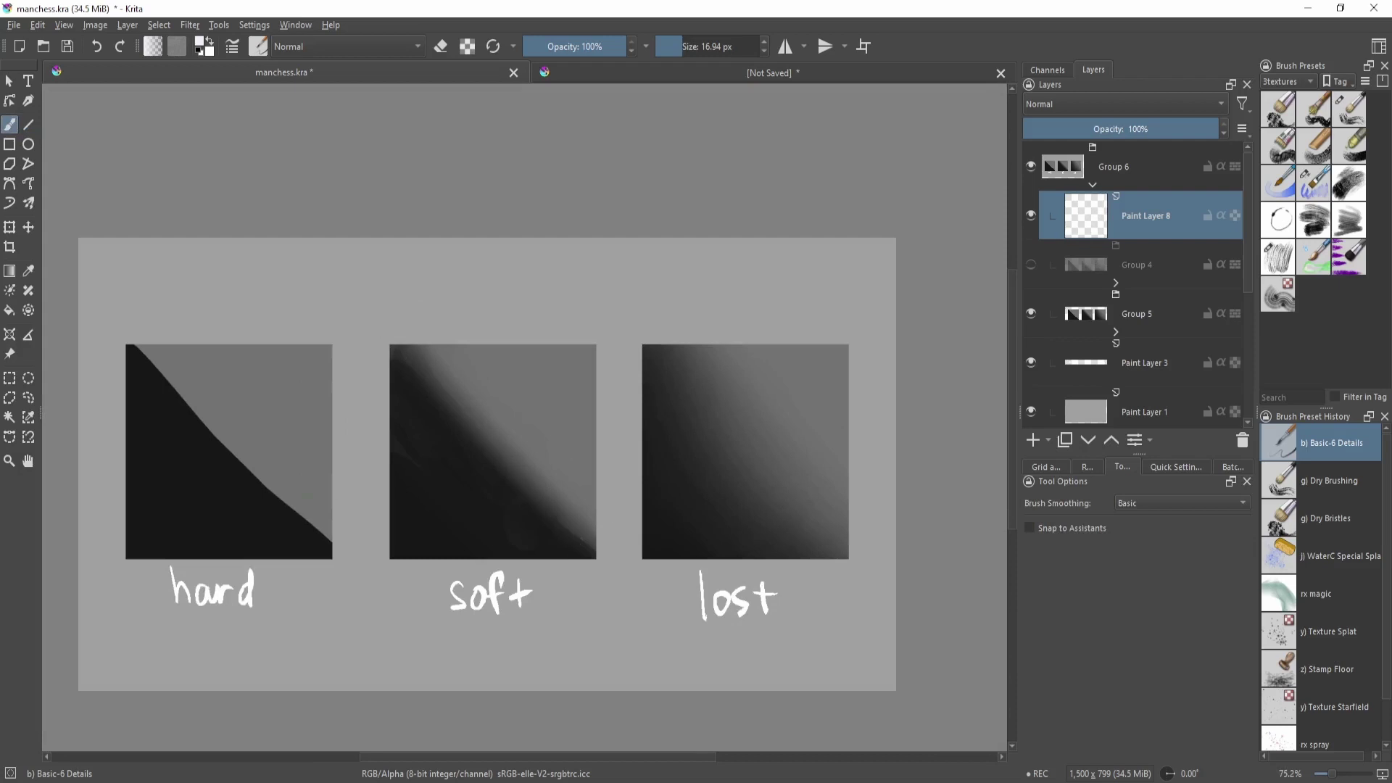
# - Draw a diagonal stroke across the lost edge sample from corner to corner, and undo it
pyautogui.moveTo(368, 469)
pyautogui.mouseDown()
pyautogui.moveTo(310, 439)
pyautogui.moveTo(317, 513)
pyautogui.mouseUp()
pyautogui.hotkey('ctrl', 'z')
pyautogui.moveTo(637, 389); pyautogui.dragTo(628, 398)
pyautogui.scroll(-2, 628, 398)
pyautogui.moveTo(775, 348); pyautogui.dragTo(642, 384)
pyautogui.scroll(3, 641, 384)
pyautogui.moveTo(733, 326); pyautogui.dragTo(637, 348)
pyautogui.scroll(-1, 637, 348)
pyautogui.press('v')
pyautogui.press('b')
pyautogui.moveTo(377, 378)
pyautogui.mouseDown()
pyautogui.moveTo(624, 542)
pyautogui.moveTo(664, 620)
pyautogui.mouseUp()
pyautogui.hotkey('ctrl', 'z')
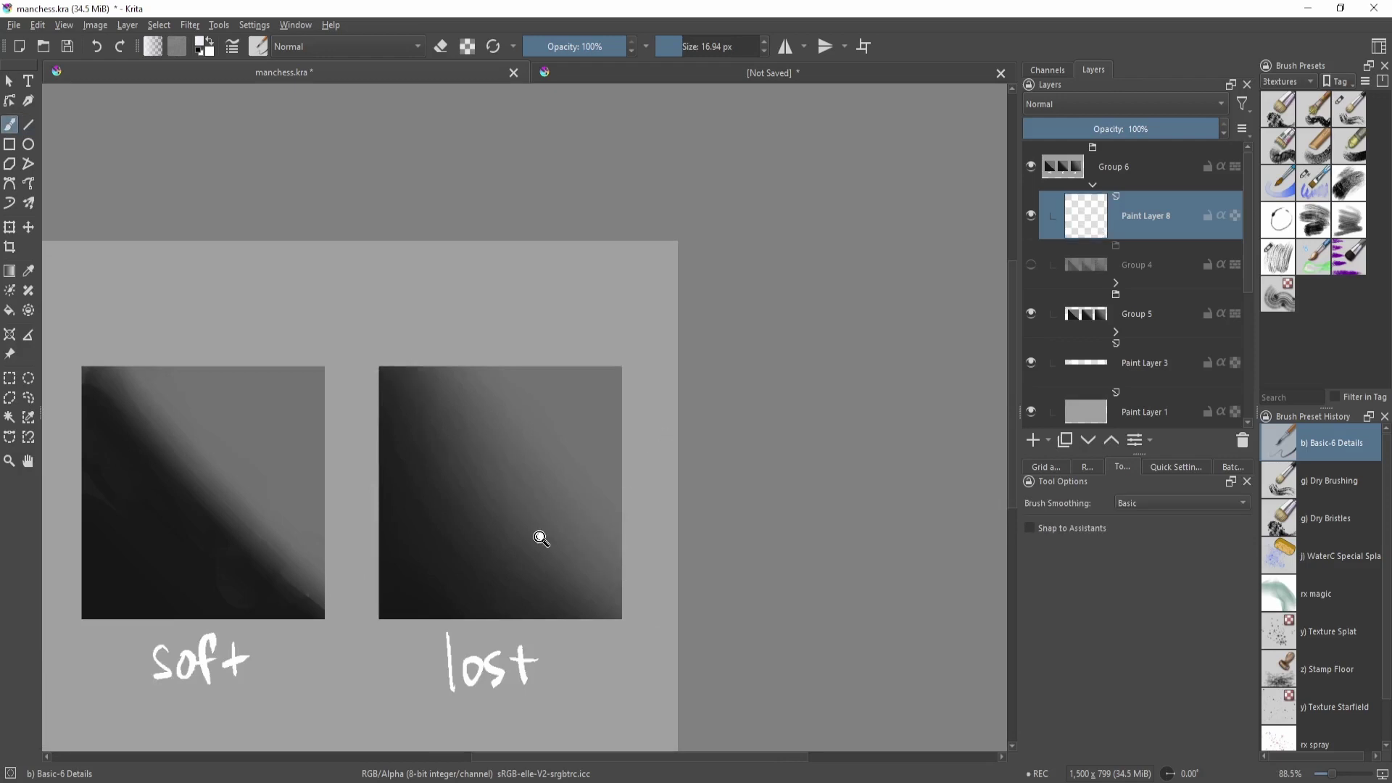
# - Show Group 4 over the edge samples and examine its textured soft and lost edges up close
pyautogui.scroll(-3, 596, 569)
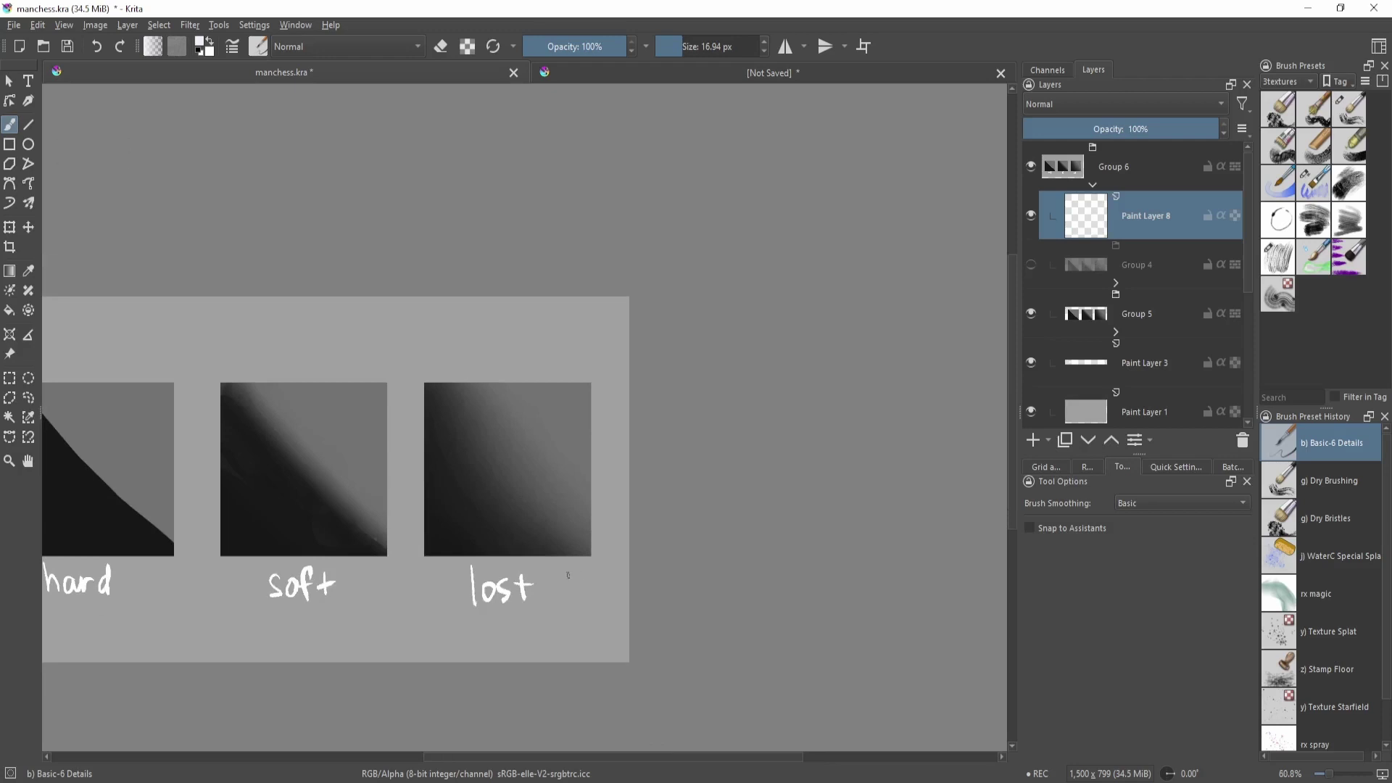
pyautogui.scroll(-2, 568, 575)
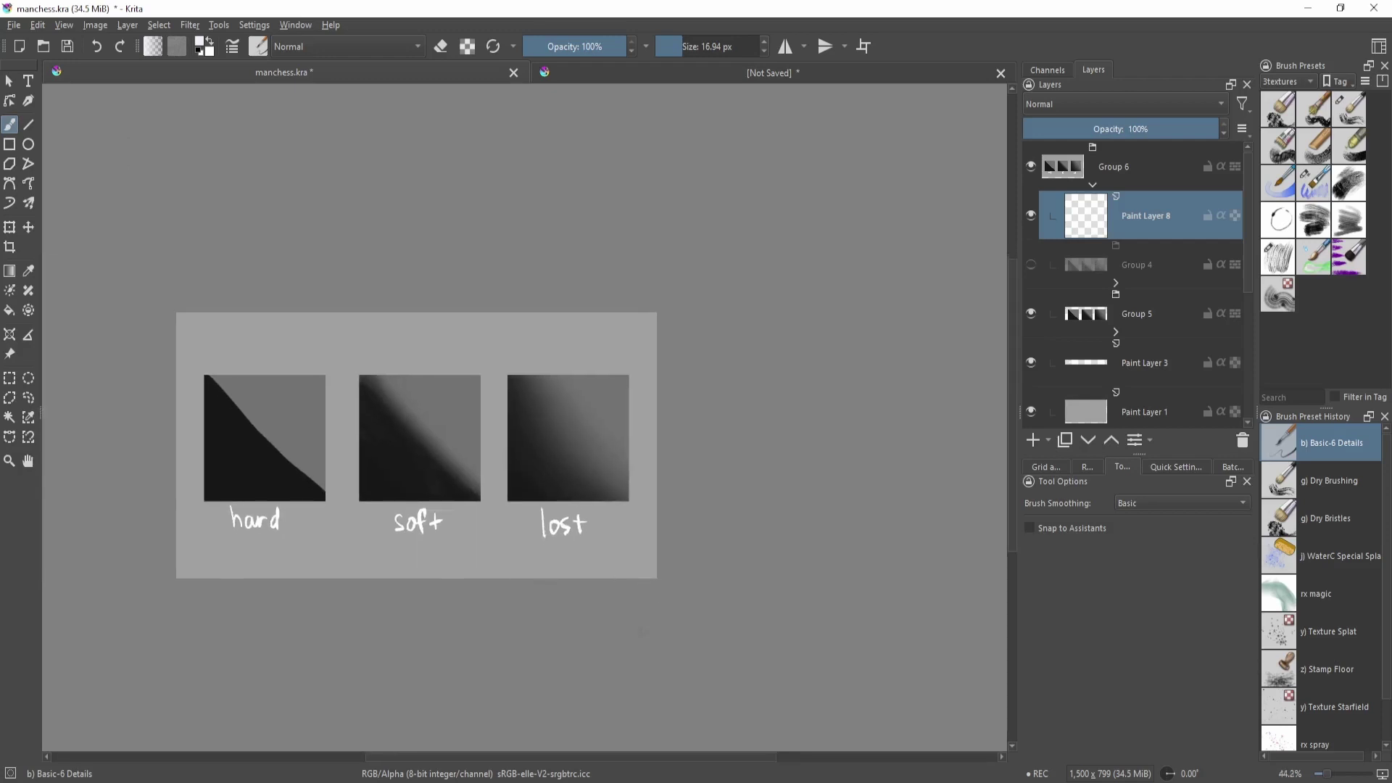
pyautogui.scroll(4, 573, 544)
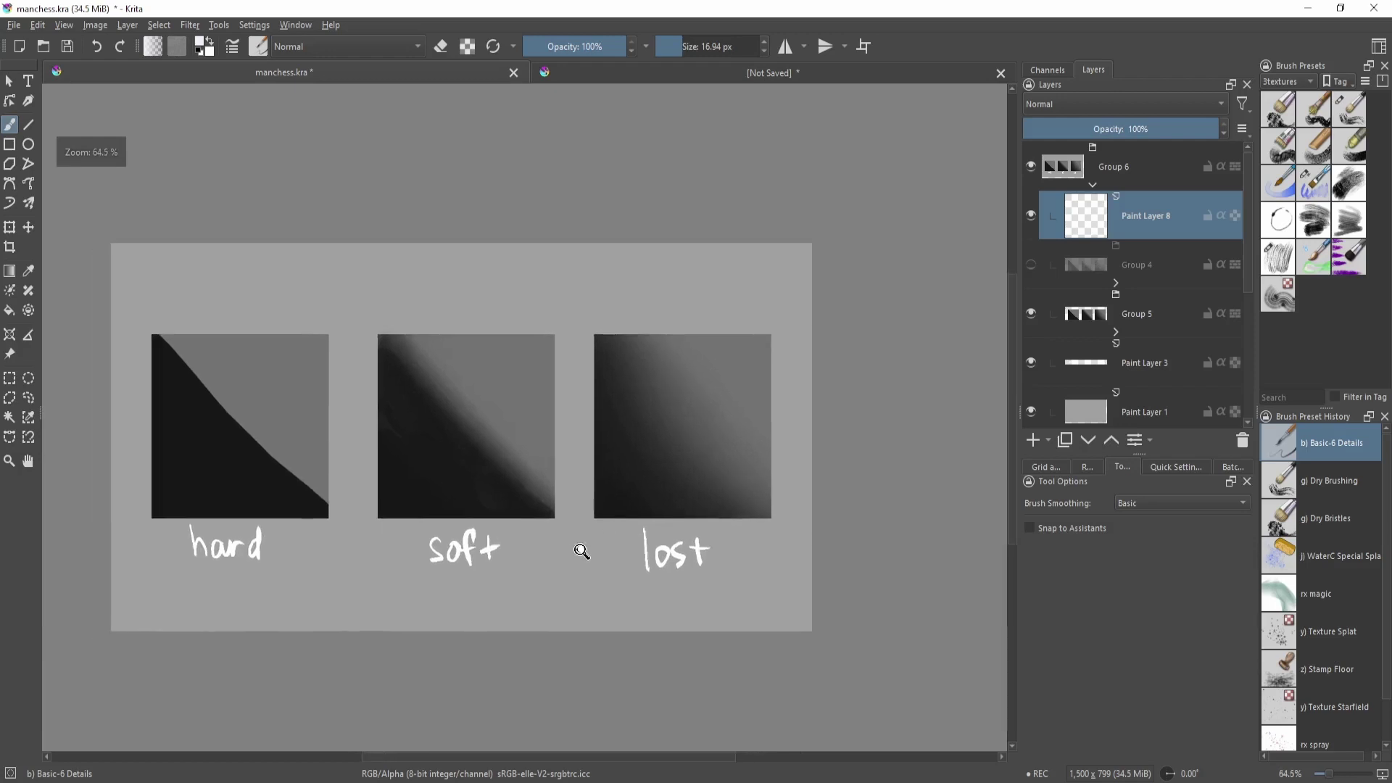
pyautogui.moveTo(606, 517); pyautogui.dragTo(652, 497)
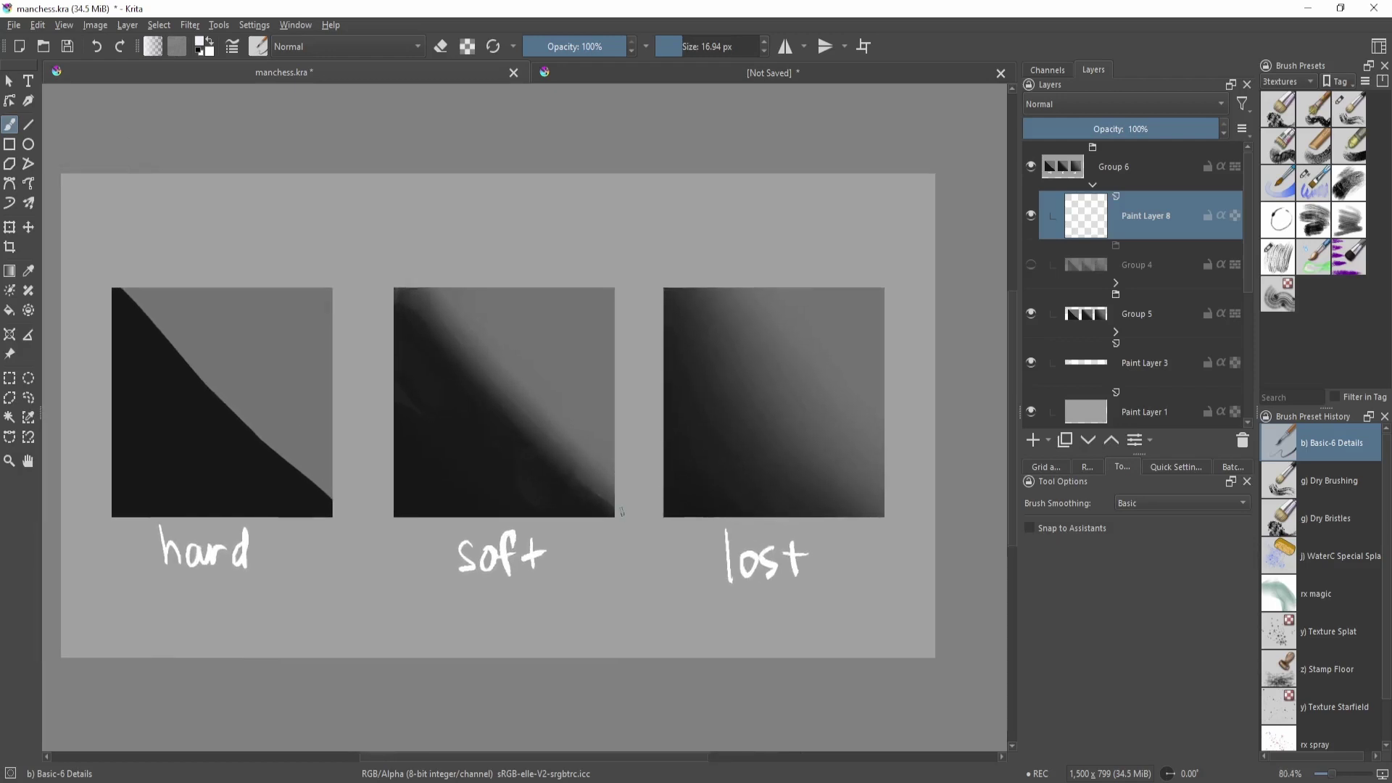
pyautogui.click(1030, 264)
pyautogui.moveTo(701, 456); pyautogui.dragTo(699, 481)
pyautogui.scroll(-1, 699, 480)
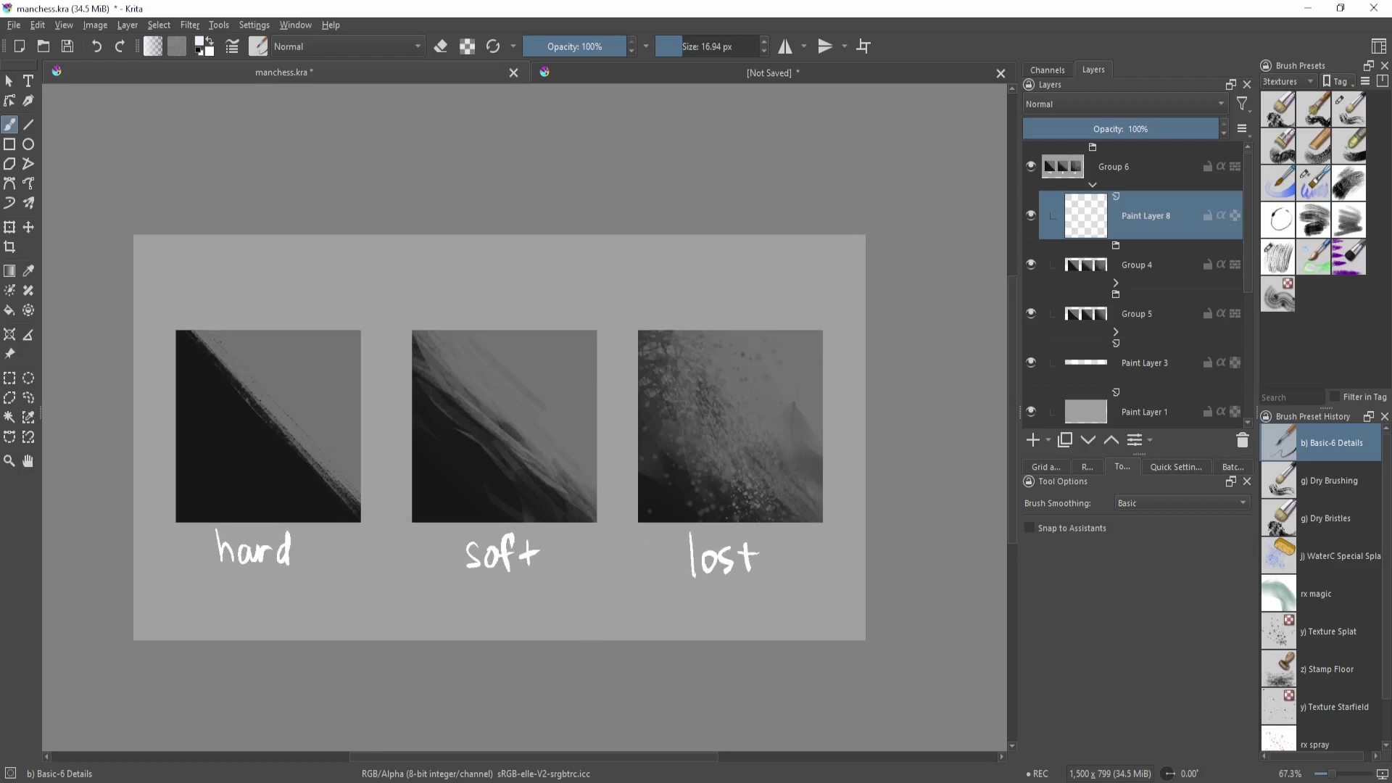
pyautogui.press('+')
pyautogui.press('+')
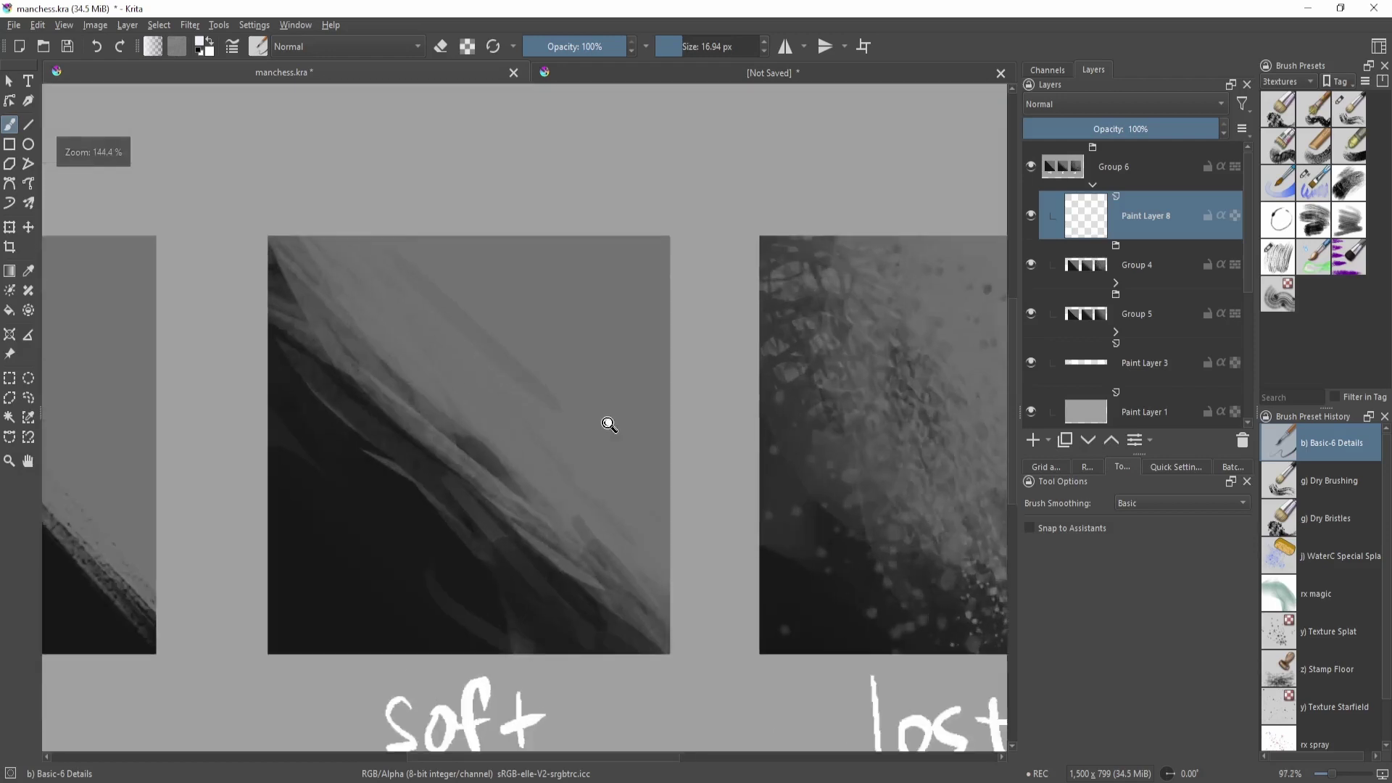
pyautogui.moveTo(665, 414); pyautogui.dragTo(665, 464)
pyautogui.moveTo(929, 372); pyautogui.dragTo(624, 463)
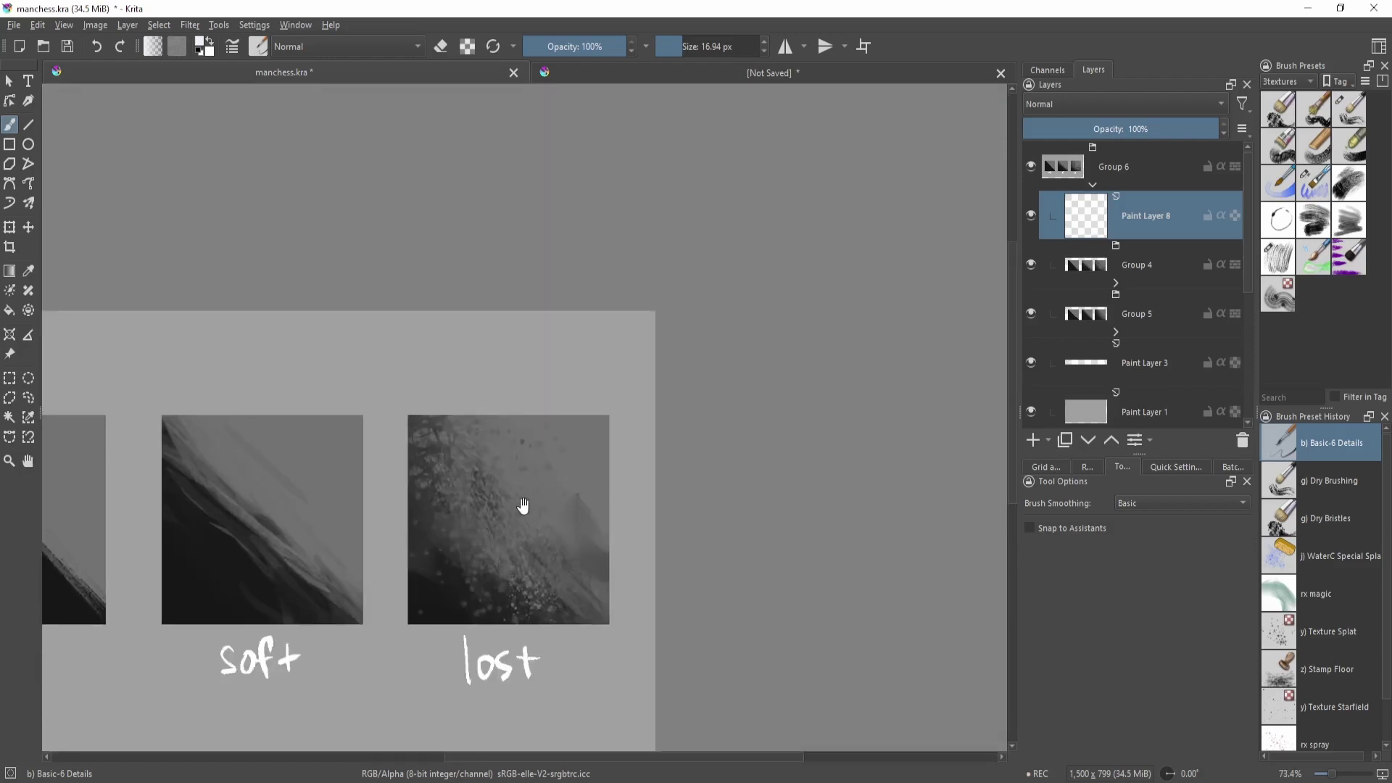
pyautogui.moveTo(523, 505); pyautogui.dragTo(581, 458)
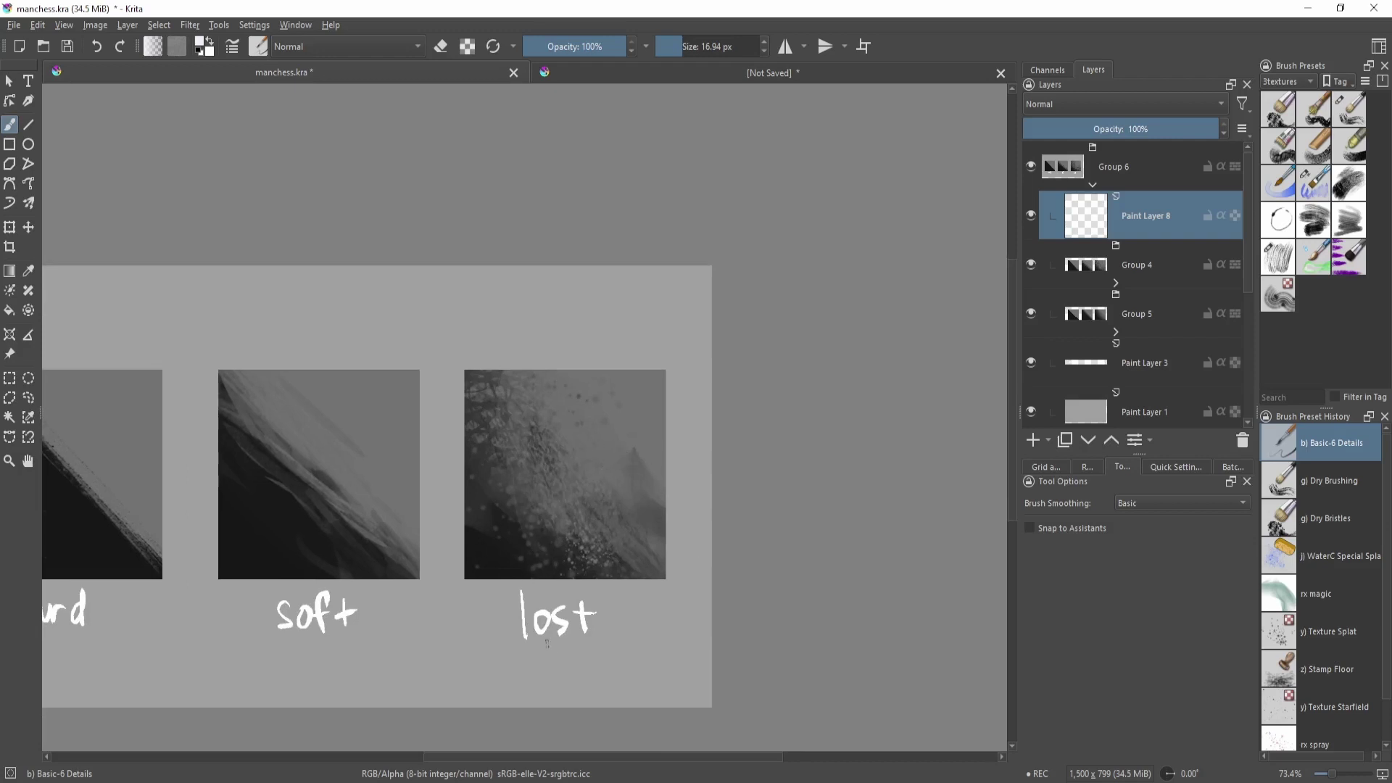
# - Collapse and hide Group 6, and examine the edges in the cat astronaut's helmet and face
pyautogui.click(1092, 184)
pyautogui.click(1030, 166)
pyautogui.moveTo(685, 421); pyautogui.dragTo(706, 462)
pyautogui.moveTo(580, 466); pyautogui.dragTo(735, 339)
pyautogui.moveTo(582, 434); pyautogui.dragTo(658, 438)
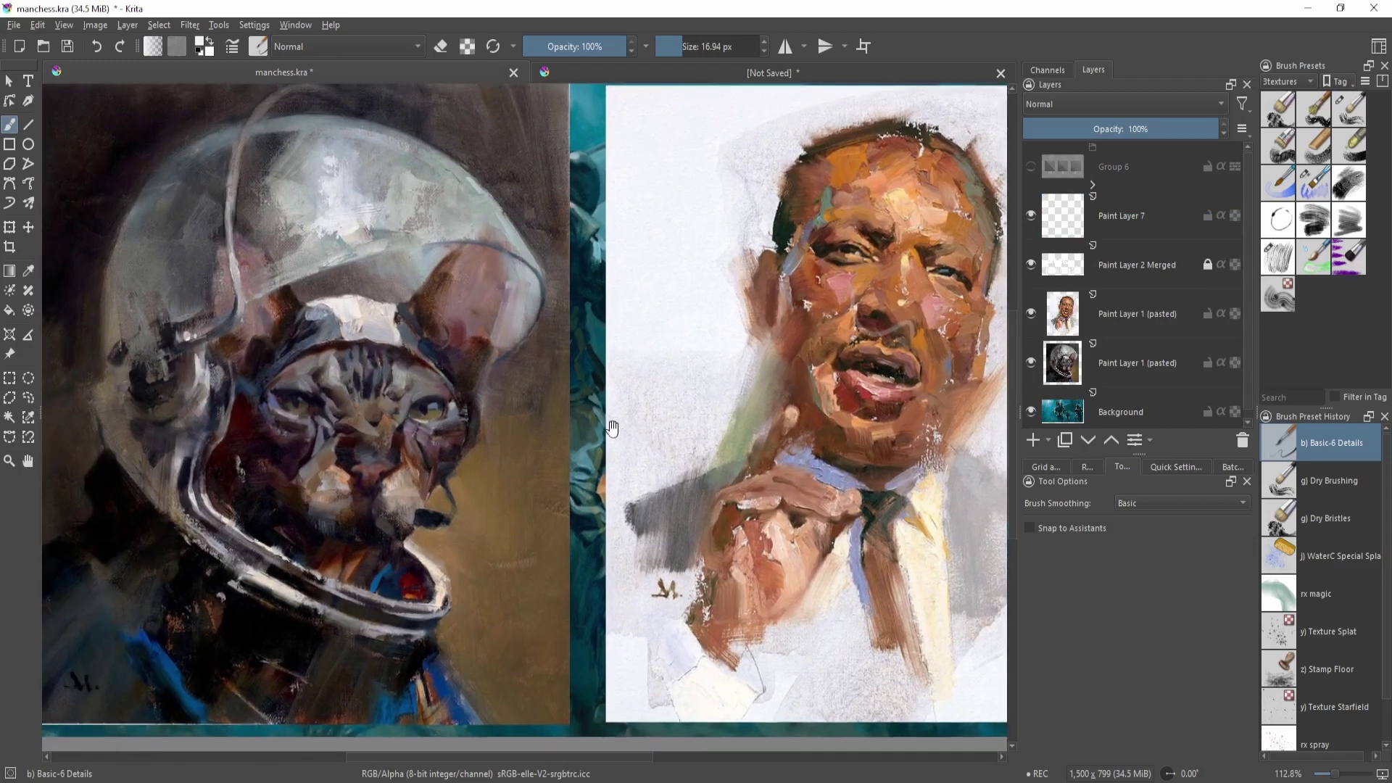
pyautogui.moveTo(615, 398); pyautogui.dragTo(683, 427)
pyautogui.moveTo(685, 416); pyautogui.dragTo(686, 441)
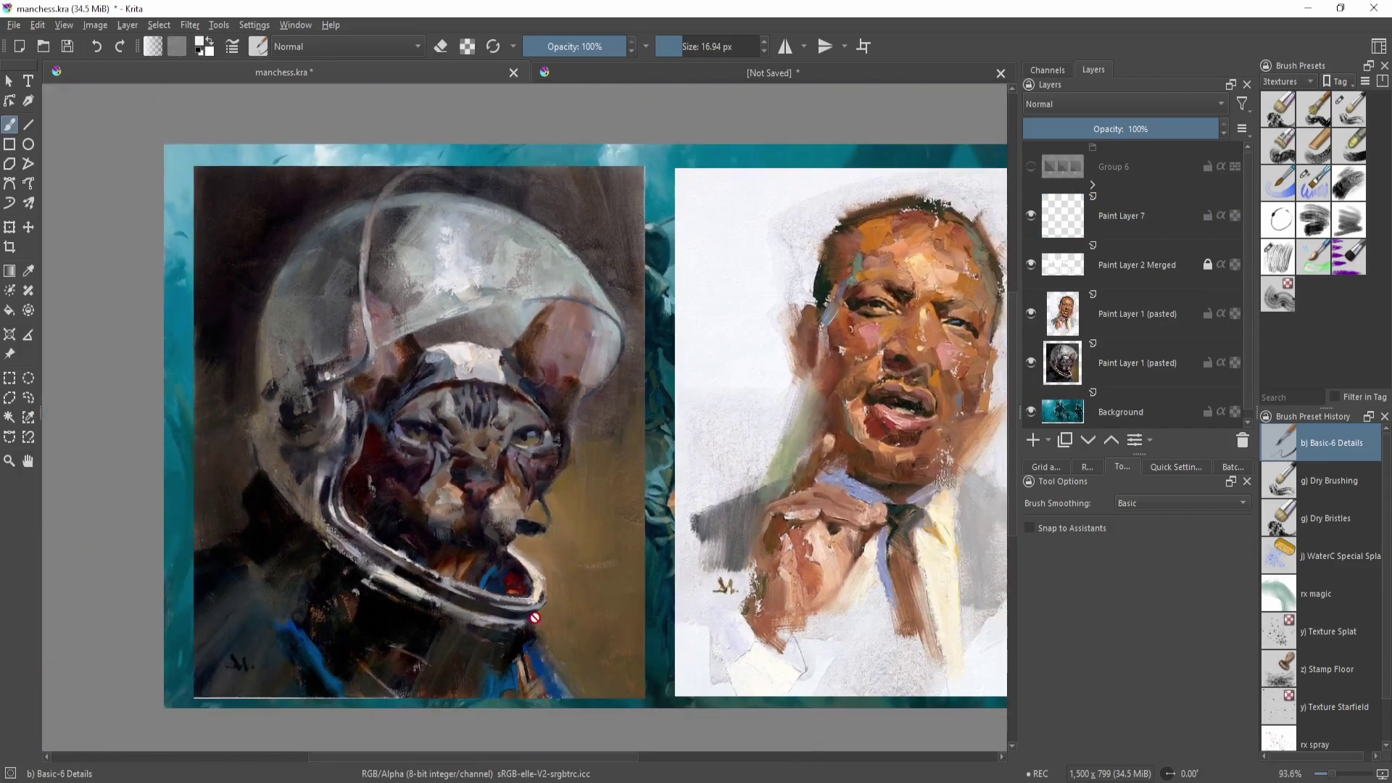
pyautogui.moveTo(606, 647); pyautogui.dragTo(604, 633)
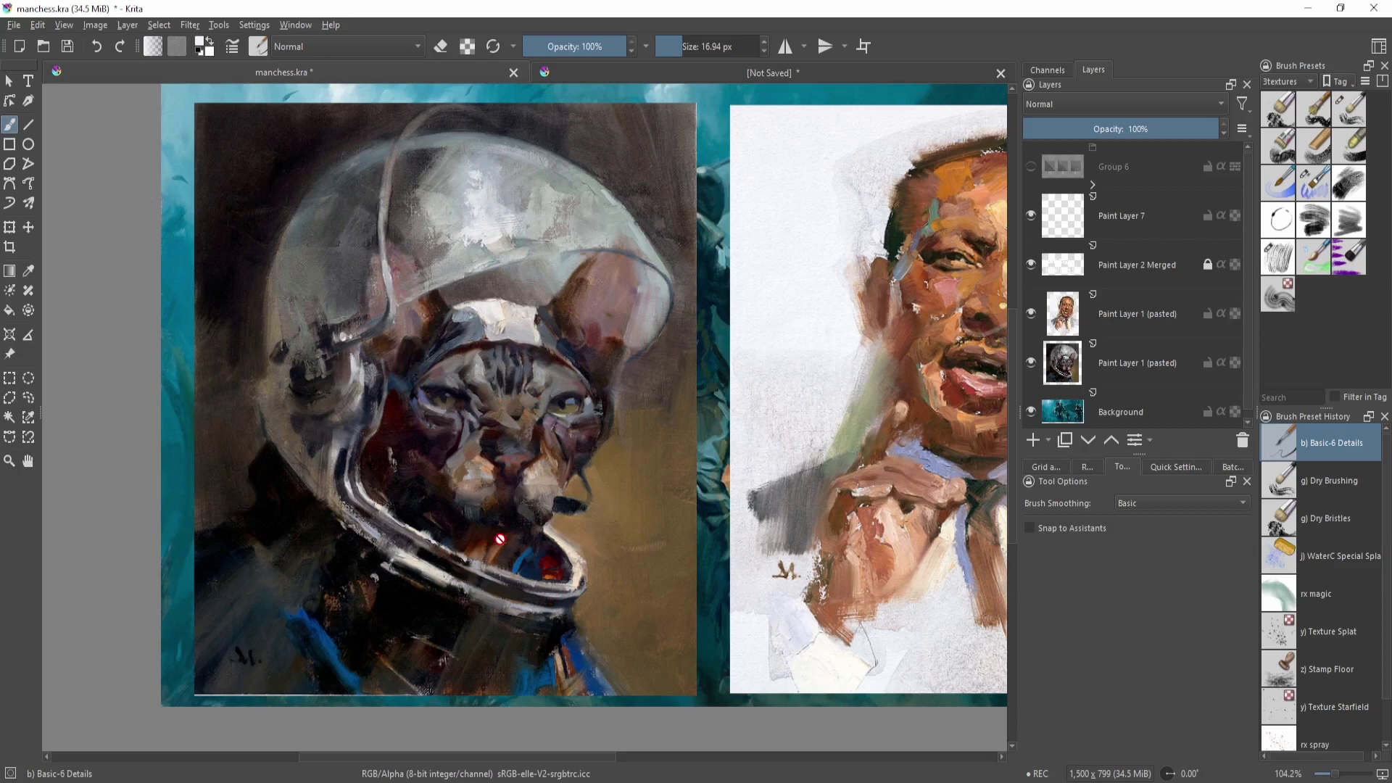
pyautogui.scroll(4, 493, 457)
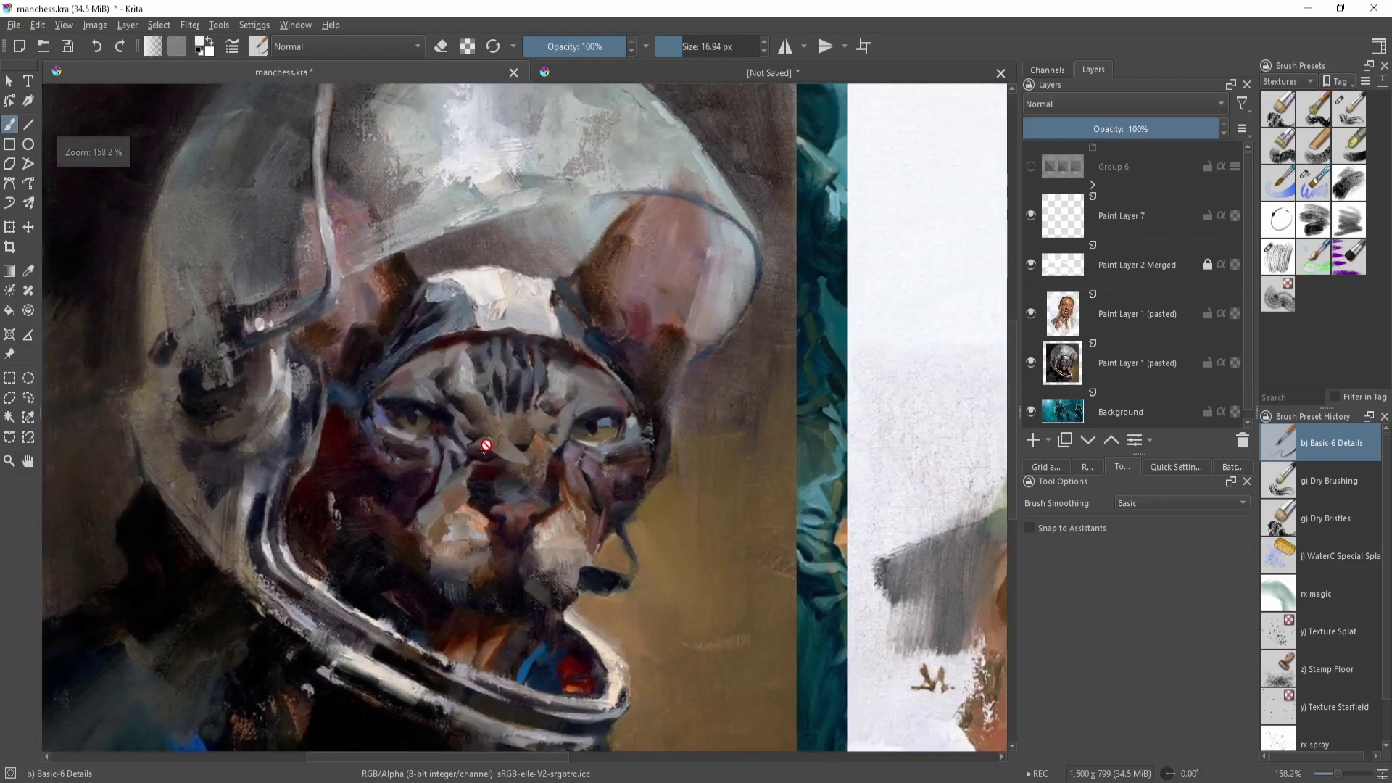
pyautogui.click(485, 445)
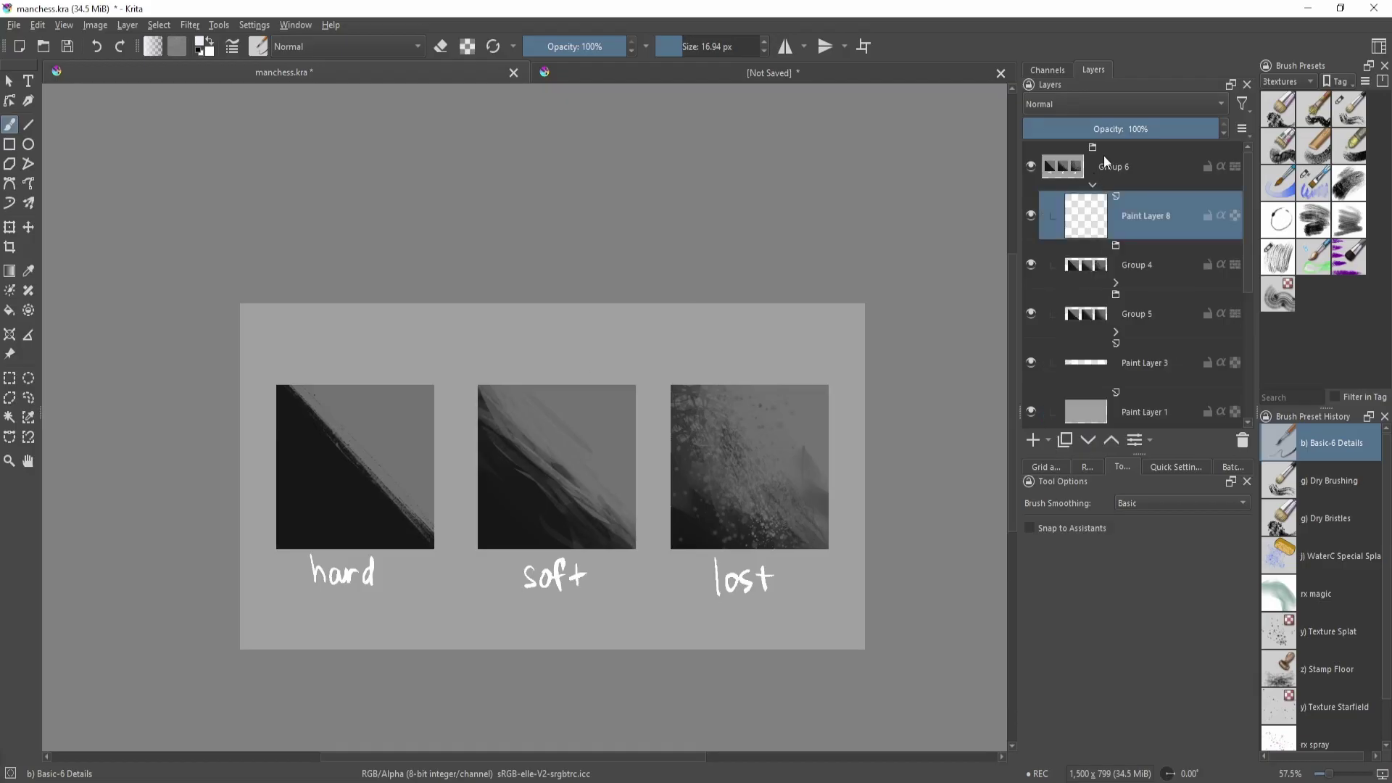
# - Switch to the unsaved document and show its Background and pasted landscape layers to review the paintings
pyautogui.click(1103, 155)
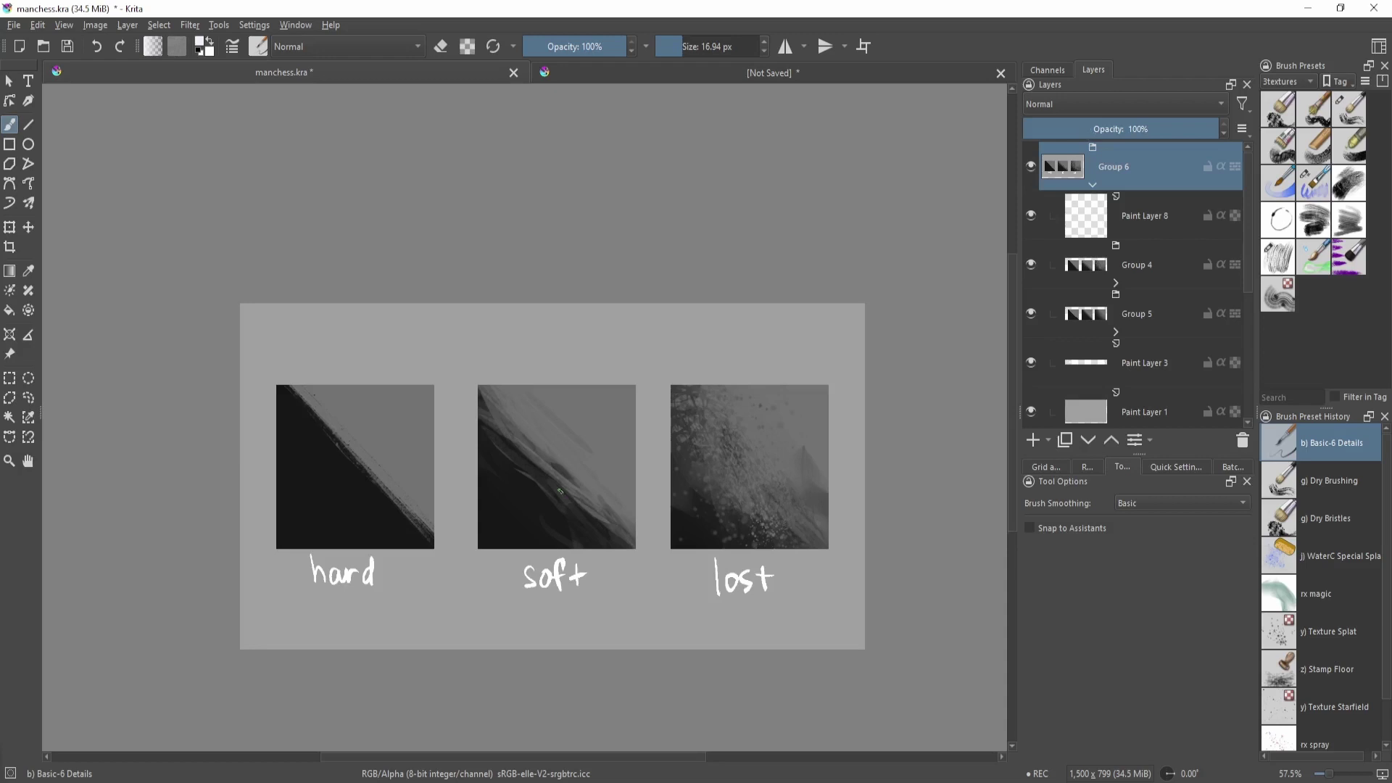
pyautogui.click(753, 76)
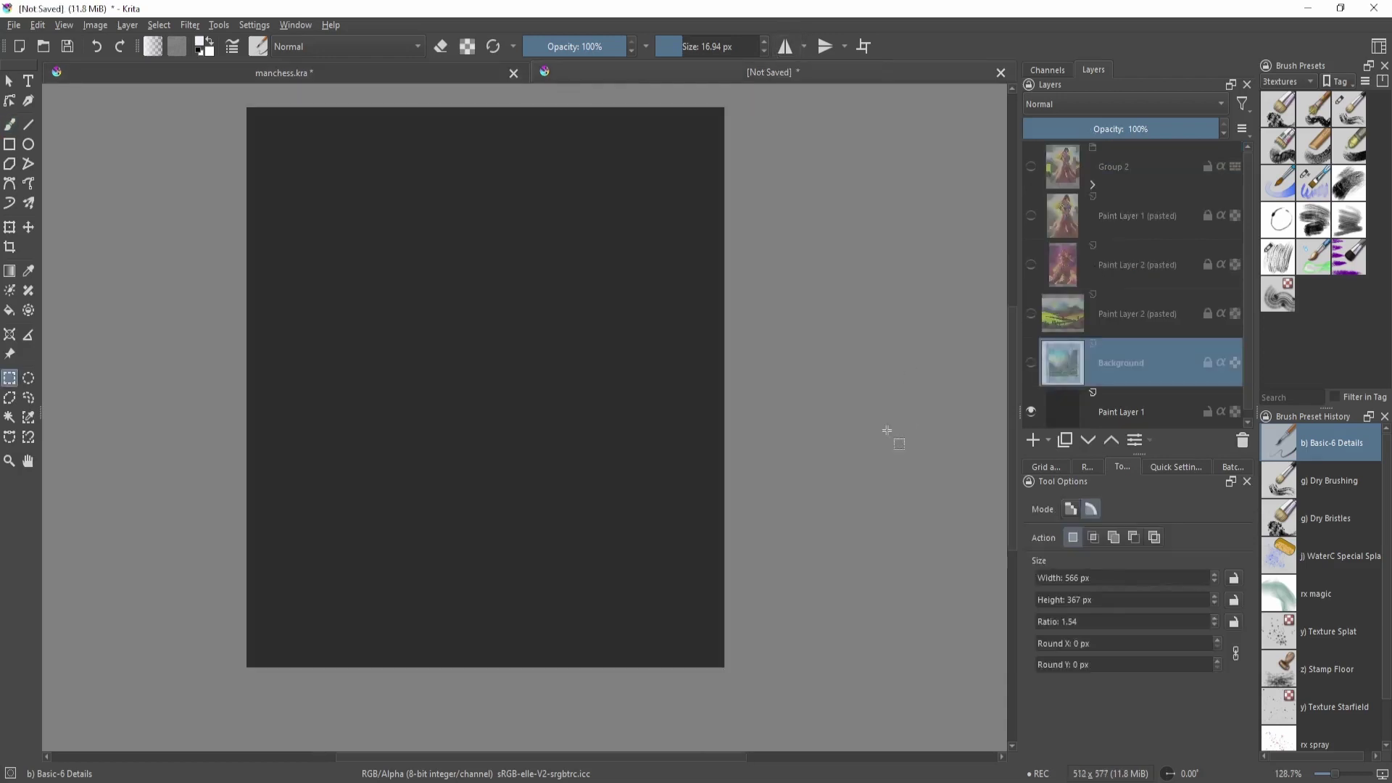
pyautogui.click(1030, 362)
pyautogui.click(1030, 313)
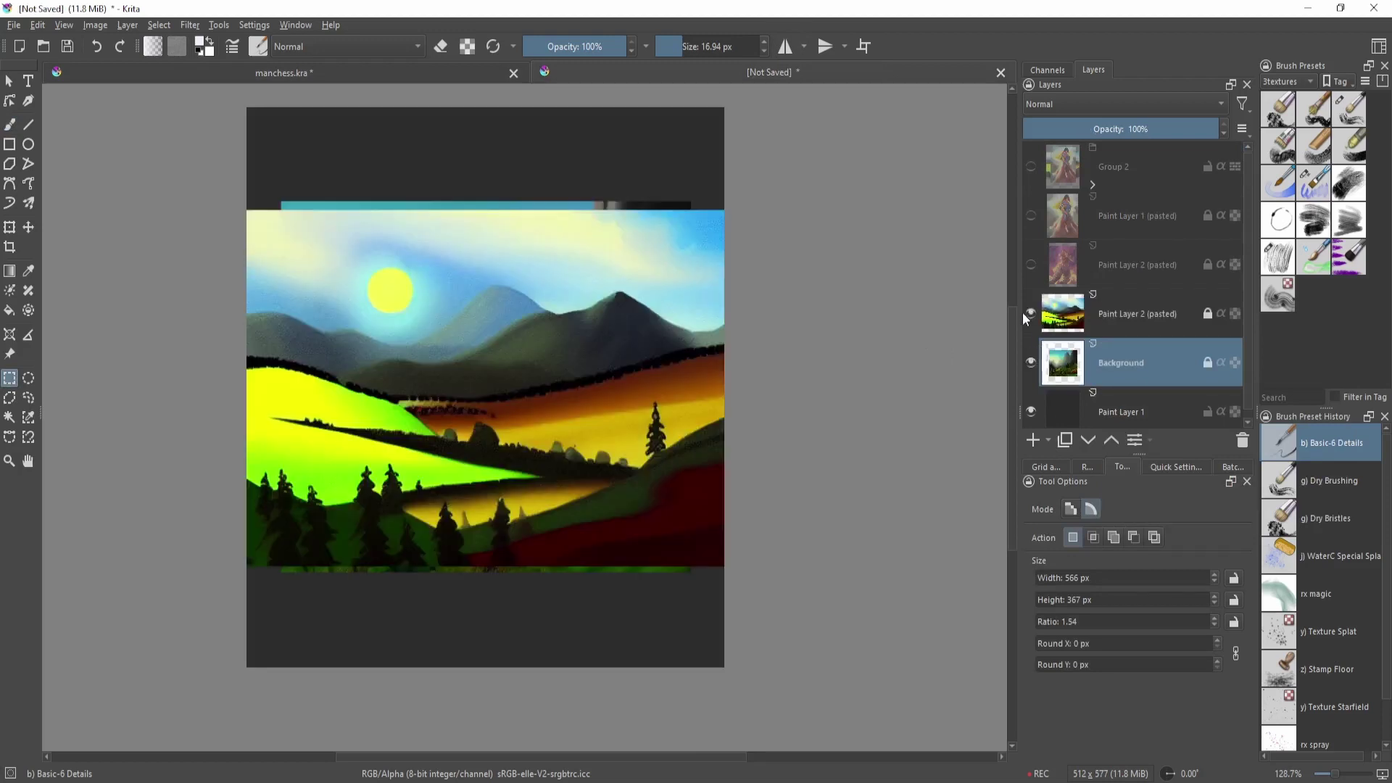
pyautogui.click(1030, 264)
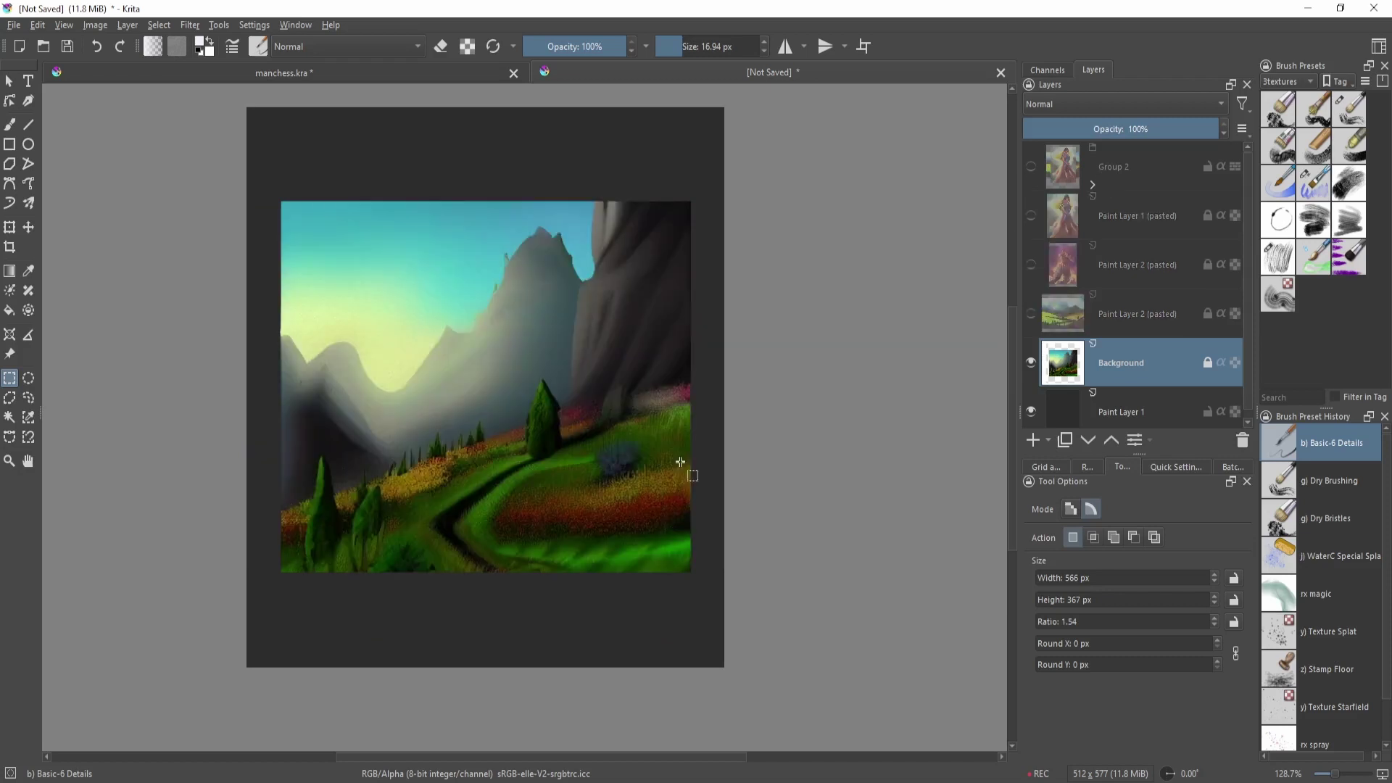
# - Try a Dry Brushing stroke across the sky on the Copy of Background layer, and undo it
pyautogui.moveTo(680, 463); pyautogui.dragTo(708, 520)
pyautogui.moveTo(709, 519); pyautogui.dragTo(808, 452)
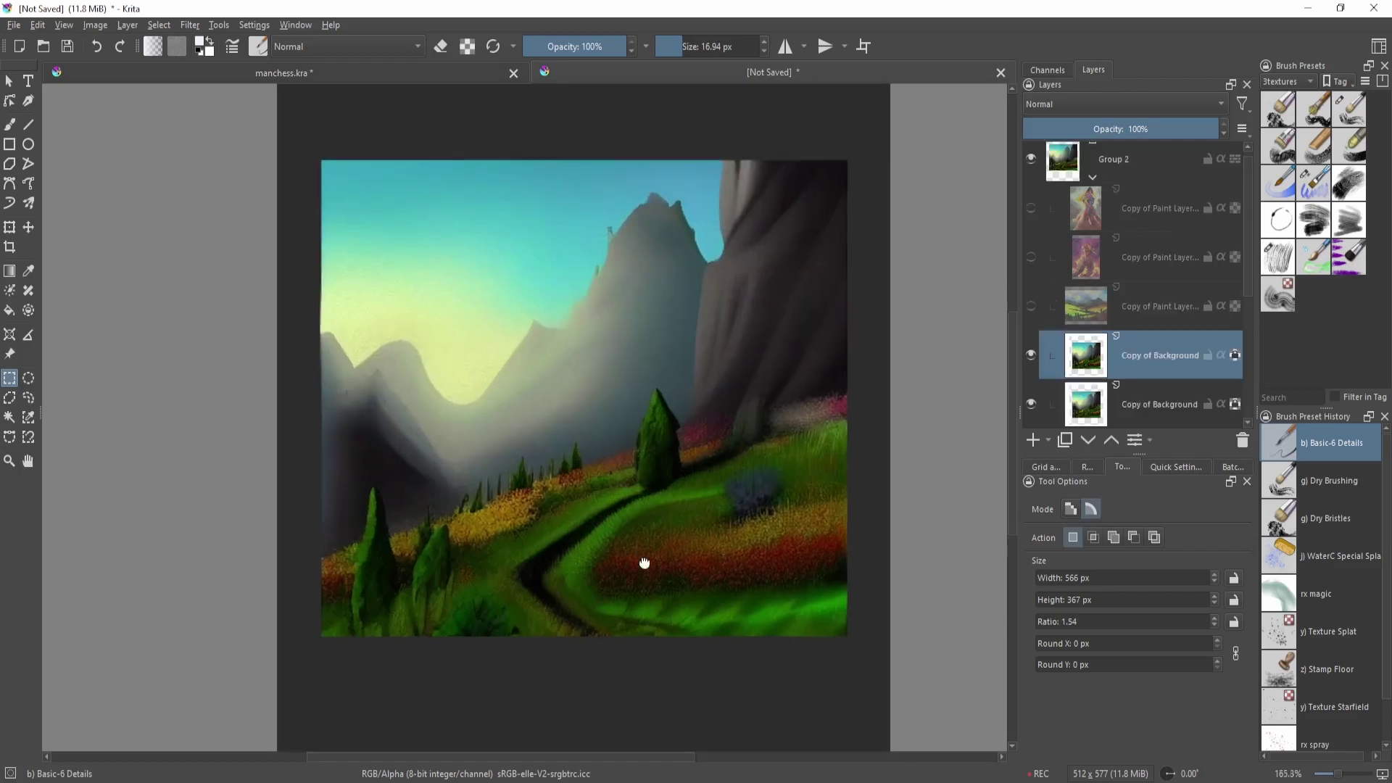
pyautogui.moveTo(640, 563); pyautogui.dragTo(687, 544)
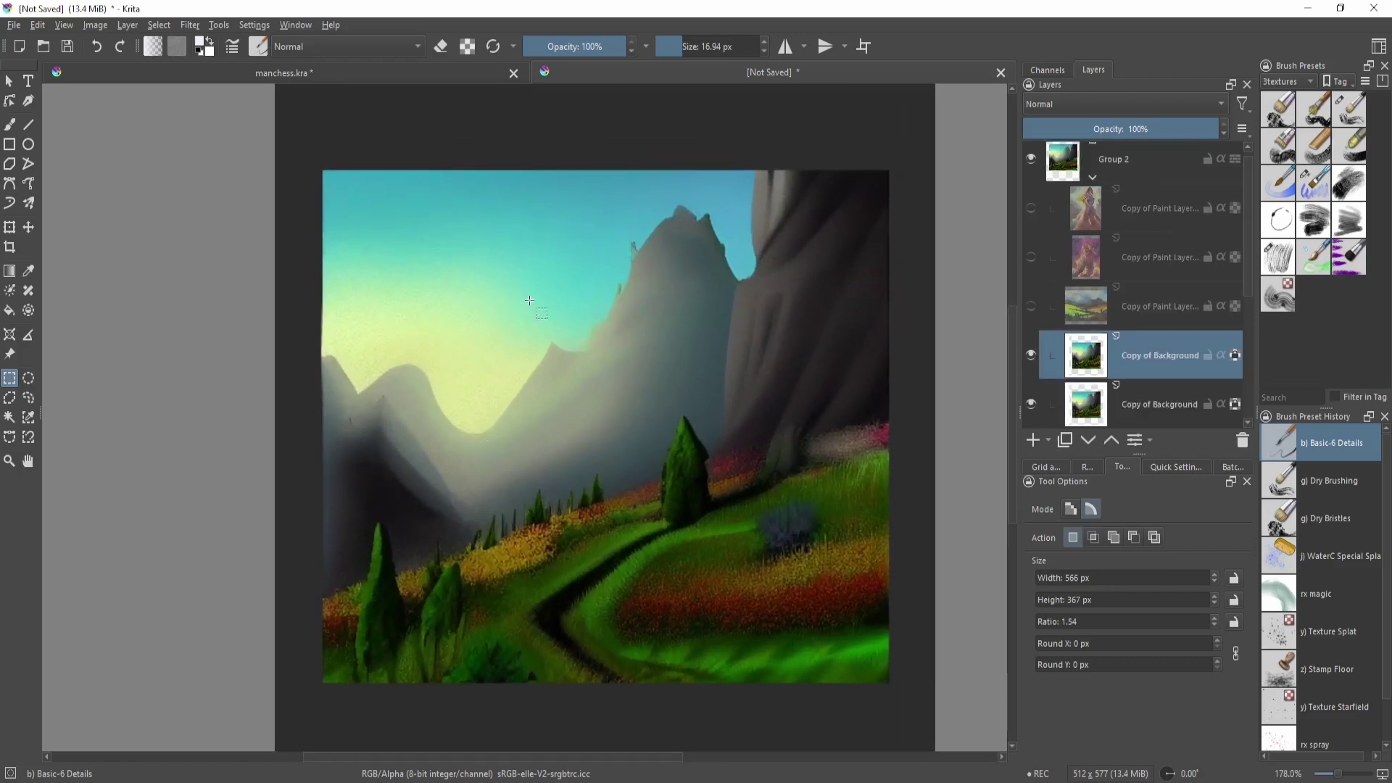
pyautogui.press('b')
pyautogui.press('/')
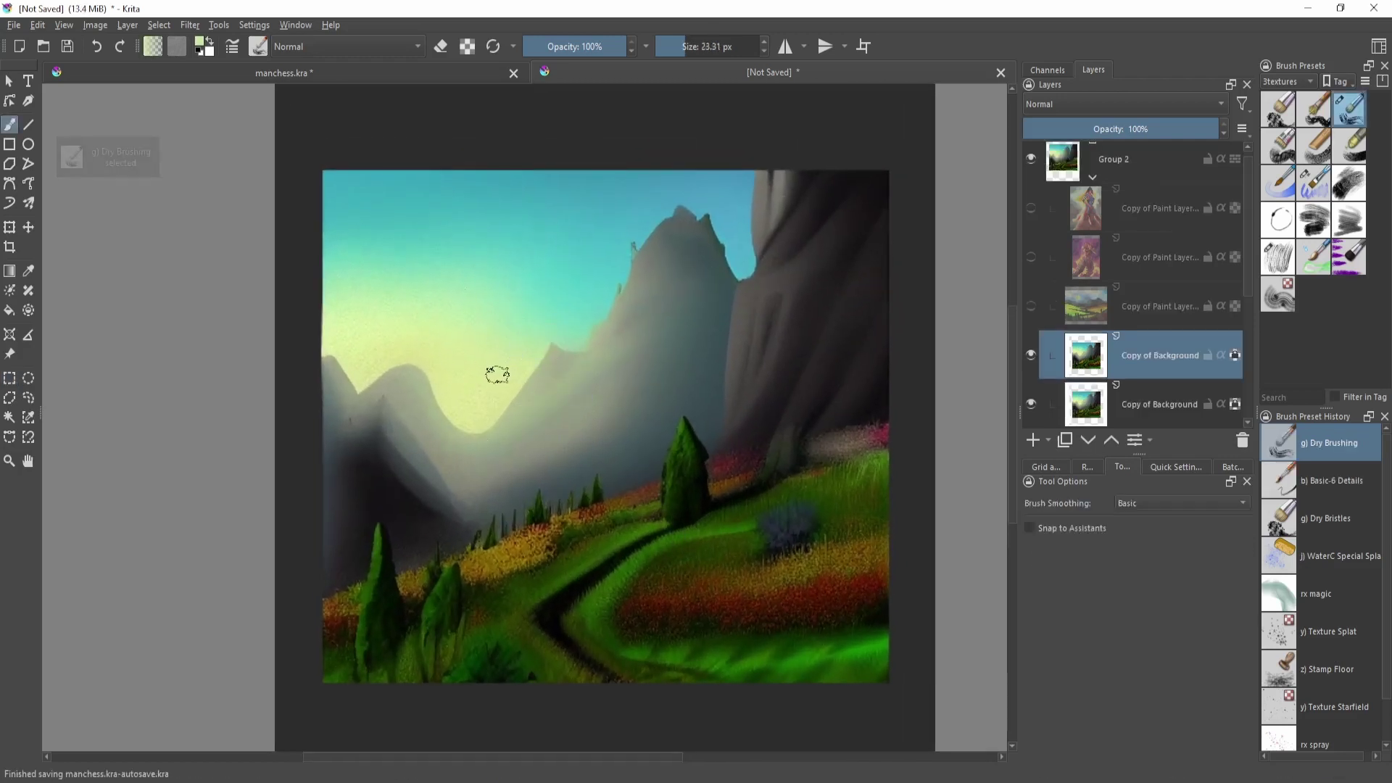
pyautogui.moveTo(384, 390)
pyautogui.mouseDown()
pyautogui.moveTo(622, 396)
pyautogui.moveTo(531, 257)
pyautogui.mouseUp()
pyautogui.hotkey('ctrl', 'z')
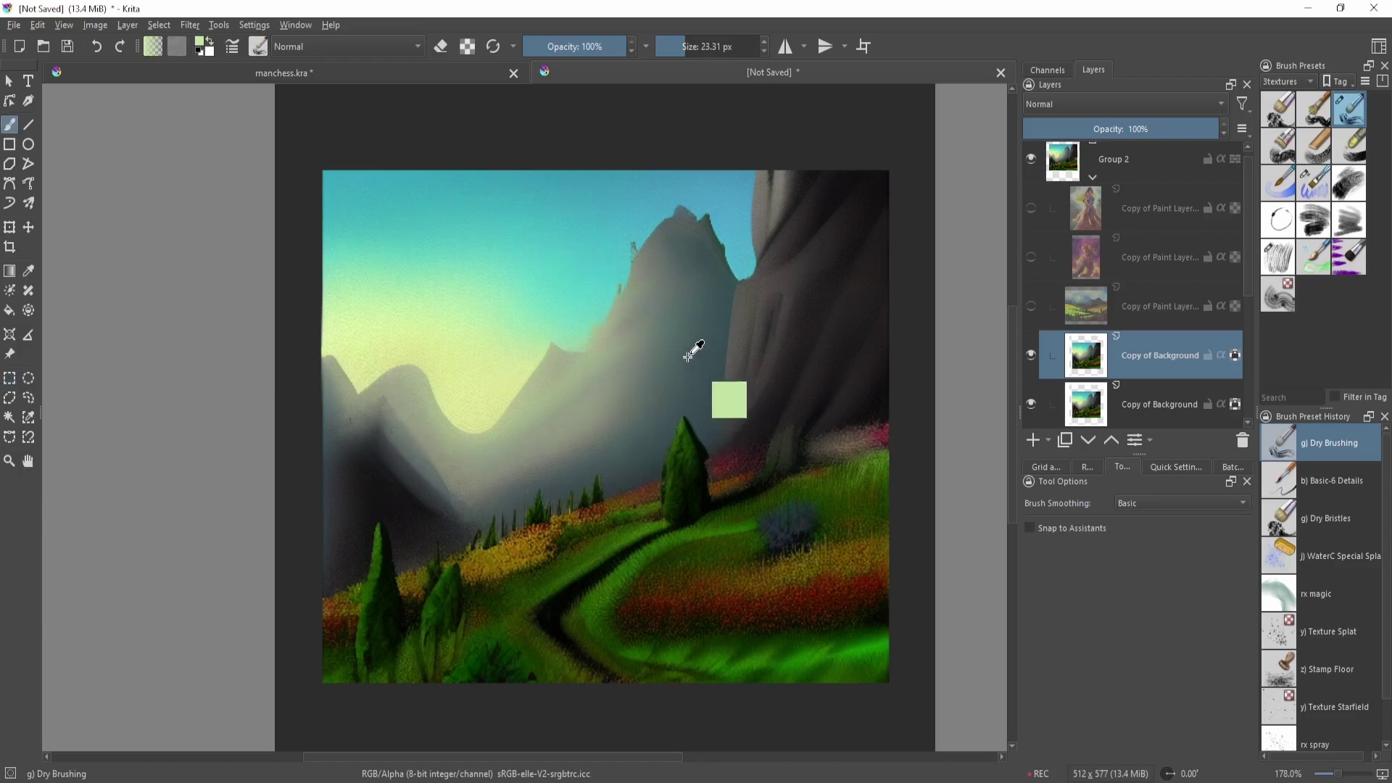
# - Sample the pale yellow of the sky and brush it over the area above the left mountains with Dry Brushing
pyautogui.keyDown('ctrl'); pyautogui.click(553, 286); pyautogui.keyUp('ctrl')
pyautogui.keyDown('ctrl'); pyautogui.click(370, 351); pyautogui.keyUp('ctrl')
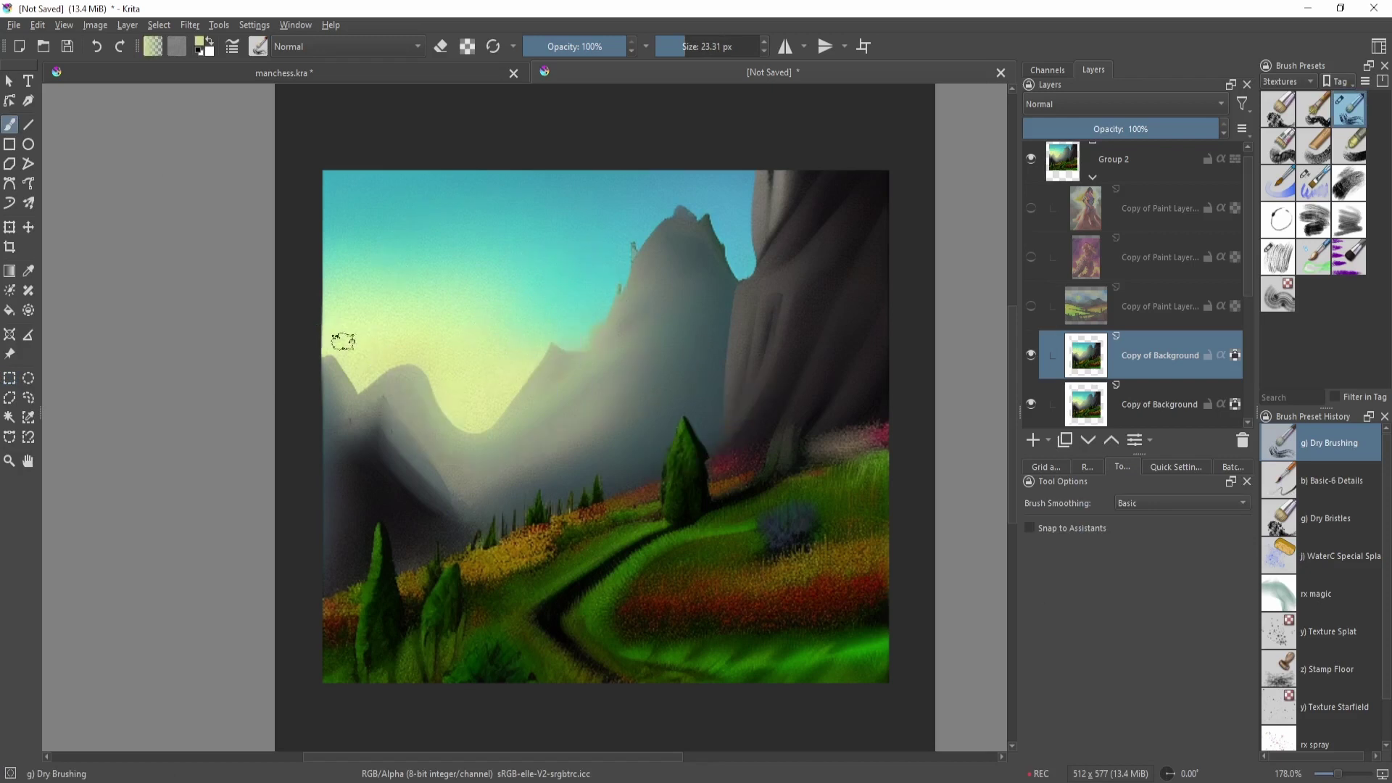
pyautogui.moveTo(370, 308)
pyautogui.mouseDown()
pyautogui.moveTo(461, 307)
pyautogui.moveTo(380, 287)
pyautogui.moveTo(398, 262)
pyautogui.mouseUp()
pyautogui.moveTo(351, 297)
pyautogui.mouseDown()
pyautogui.moveTo(419, 307)
pyautogui.moveTo(385, 319)
pyautogui.moveTo(350, 300)
pyautogui.moveTo(428, 319)
pyautogui.mouseUp()
# - Scribble sampled teal over the yellow sky with the Basic-6 Details brush, and undo all the sky test strokes
pyautogui.press('/')
pyautogui.keyDown('ctrl'); pyautogui.click(545, 301); pyautogui.keyUp('ctrl')
pyautogui.moveTo(547, 318); pyautogui.dragTo(527, 359)
pyautogui.moveTo(429, 339); pyautogui.dragTo(409, 356)
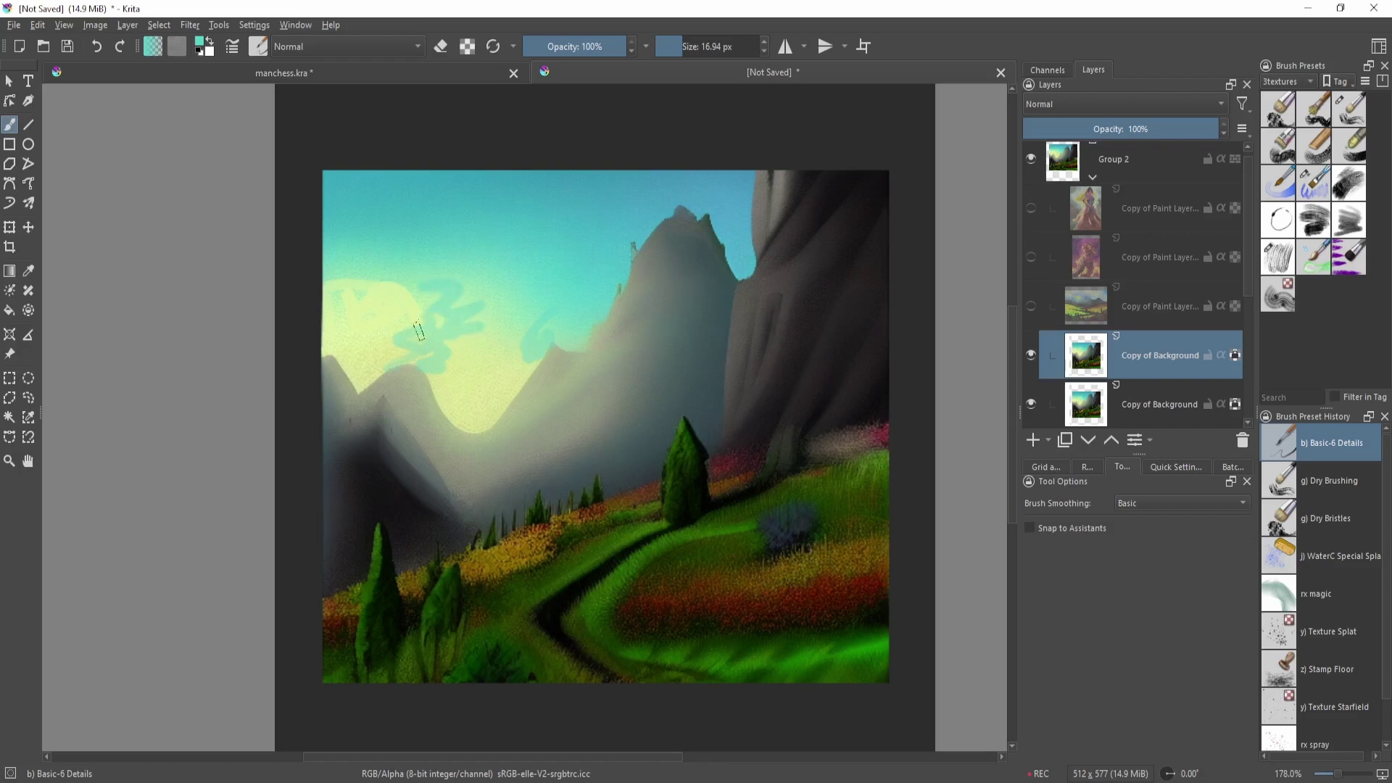
pyautogui.moveTo(585, 233)
pyautogui.mouseDown()
pyautogui.moveTo(595, 282)
pyautogui.moveTo(625, 240)
pyautogui.mouseUp()
pyautogui.hotkey('ctrl', 'z')
pyautogui.hotkey('ctrl', 'z')
pyautogui.hotkey('ctrl', 'z')
pyautogui.hotkey('ctrl', 'z')
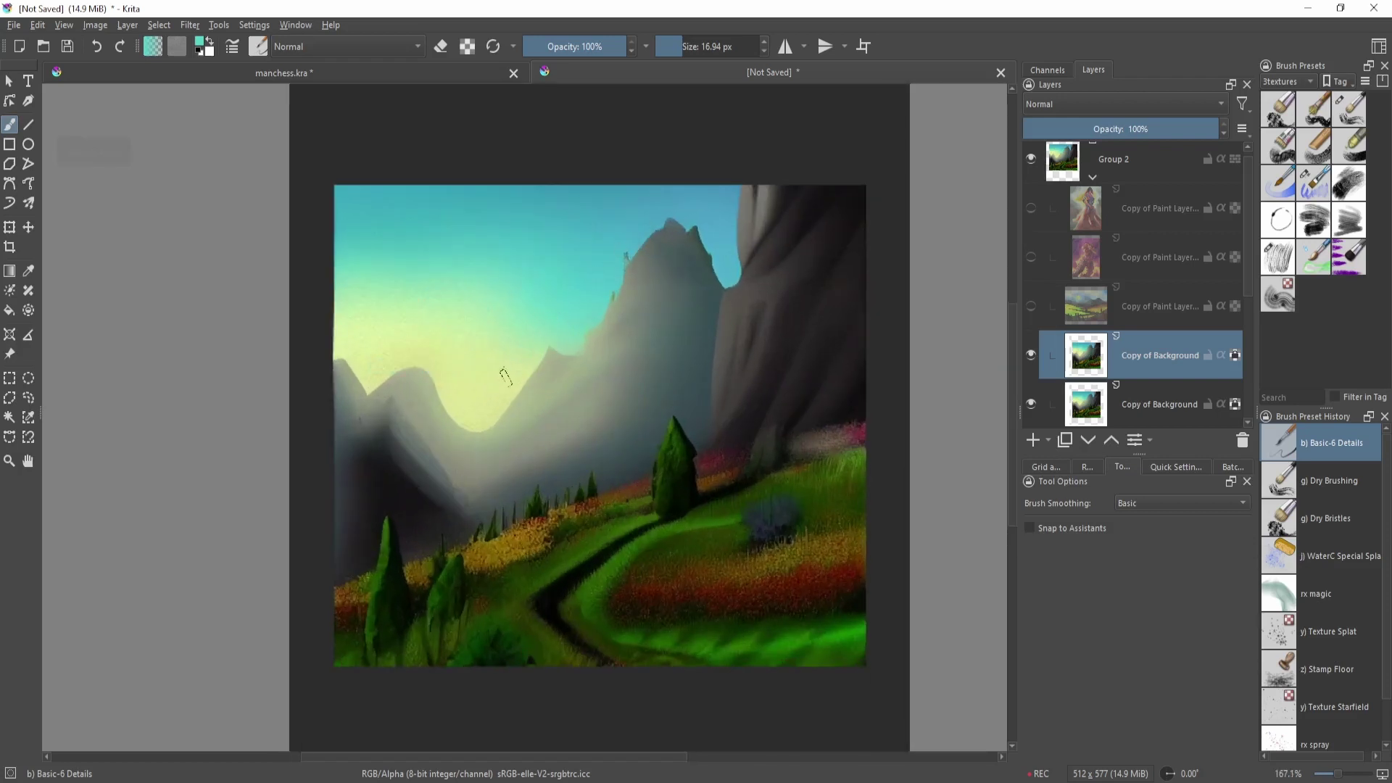
# - Paint a broad sampled yellow stroke over the mountains and valley at a brush size of 104.74 px, and undo it
pyautogui.keyDown('ctrl'); pyautogui.click(501, 387); pyautogui.keyUp('ctrl')
pyautogui.moveTo(579, 343); pyautogui.dragTo(643, 344)
pyautogui.moveTo(429, 453); pyautogui.dragTo(534, 353)
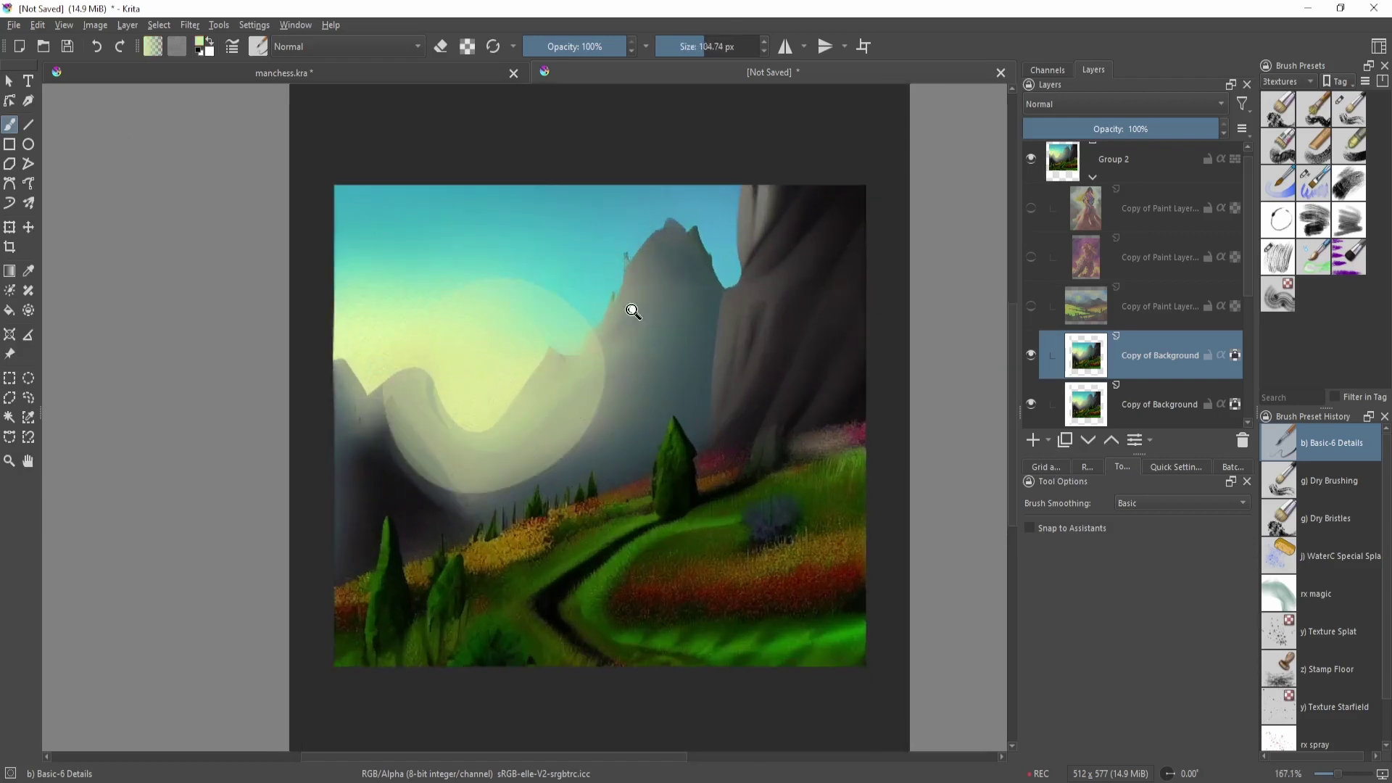
pyautogui.moveTo(607, 422)
pyautogui.mouseDown()
pyautogui.moveTo(597, 444)
pyautogui.moveTo(649, 422)
pyautogui.moveTo(735, 328)
pyautogui.moveTo(704, 359)
pyautogui.mouseUp()
pyautogui.hotkey('ctrl', 'z')
# - Paint light and dark rock planes on the central mountain with Basic-6 Details, using greys sampled from its surface
pyautogui.keyDown('ctrl'); pyautogui.click(671, 340); pyautogui.keyUp('ctrl')
pyautogui.moveTo(649, 327); pyautogui.dragTo(593, 324)
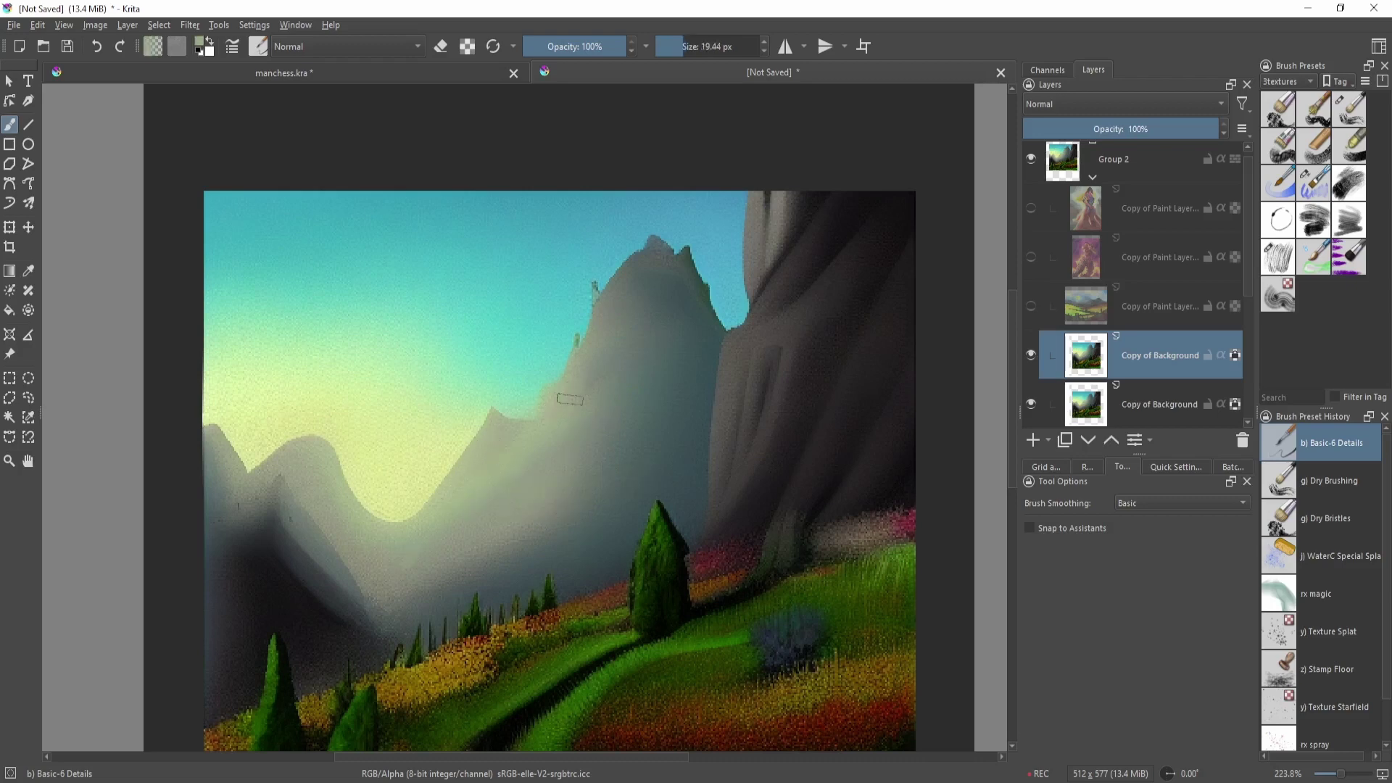
pyautogui.moveTo(590, 358)
pyautogui.mouseDown()
pyautogui.moveTo(619, 294)
pyautogui.moveTo(619, 352)
pyautogui.mouseUp()
pyautogui.keyDown('ctrl'); pyautogui.click(628, 310); pyautogui.keyUp('ctrl')
pyautogui.moveTo(559, 438)
pyautogui.mouseDown()
pyautogui.moveTo(503, 439)
pyautogui.moveTo(515, 438)
pyautogui.moveTo(515, 487)
pyautogui.moveTo(473, 539)
pyautogui.moveTo(451, 543)
pyautogui.moveTo(516, 560)
pyautogui.moveTo(603, 478)
pyautogui.moveTo(503, 437)
pyautogui.mouseUp()
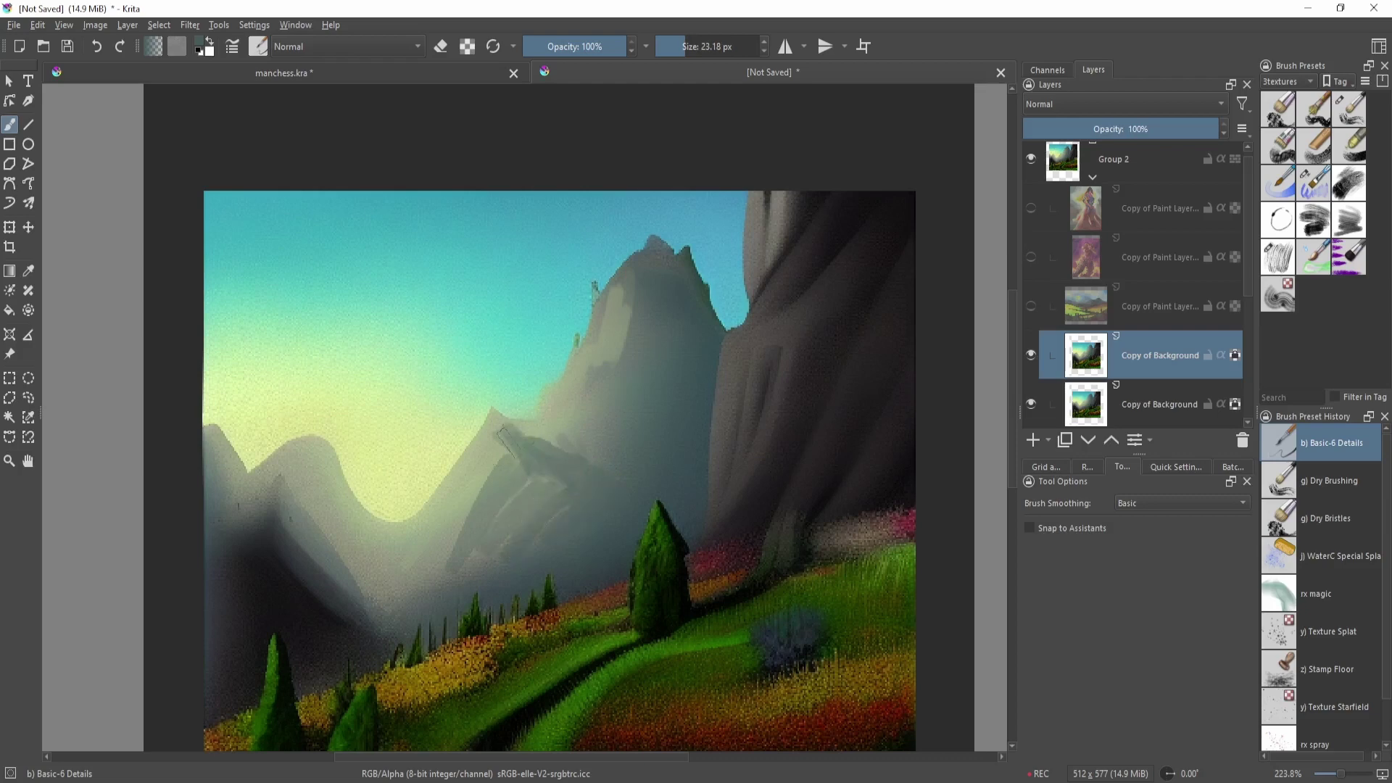
# - Paint sharp peaks and dark diagonal rock planes on the left mountains with Basic-6 Details
pyautogui.moveTo(310, 509); pyautogui.dragTo(306, 475)
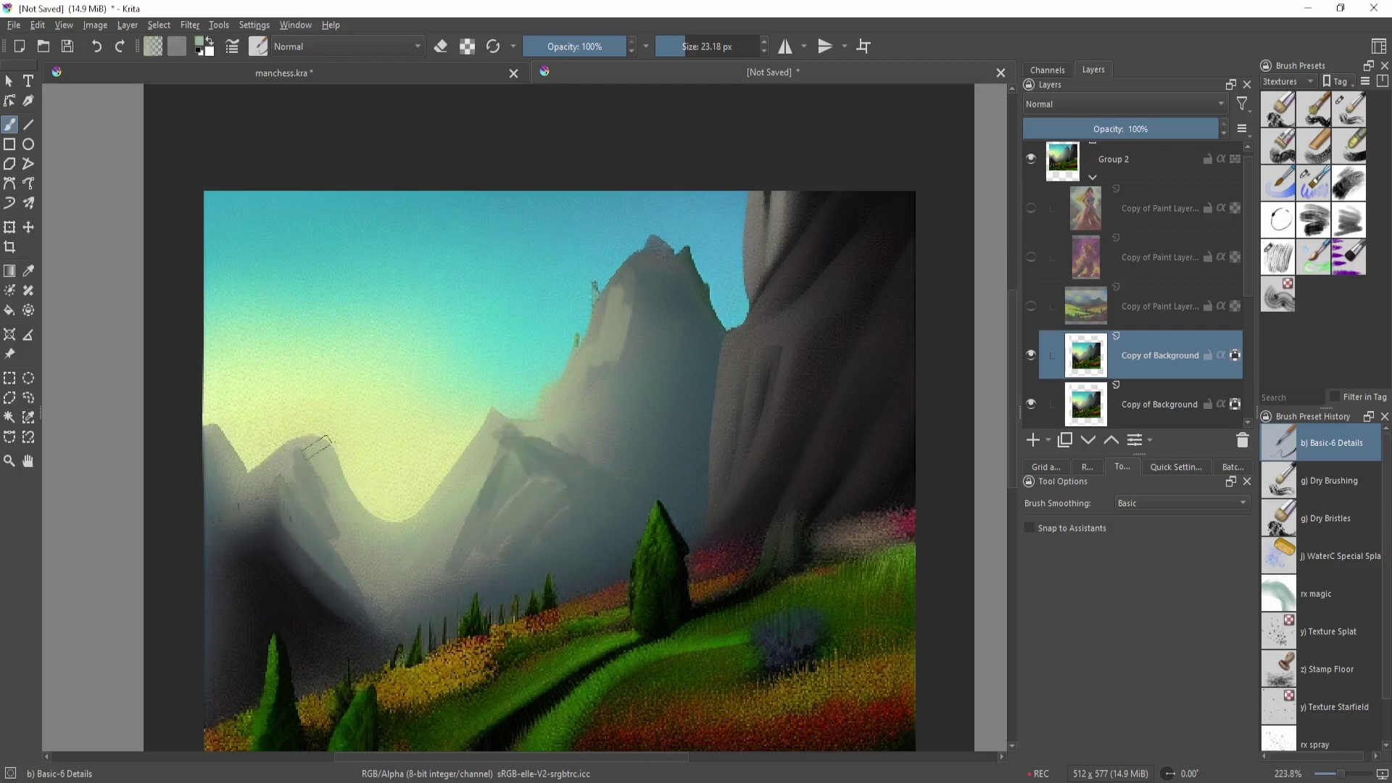
pyautogui.moveTo(284, 540); pyautogui.dragTo(347, 577)
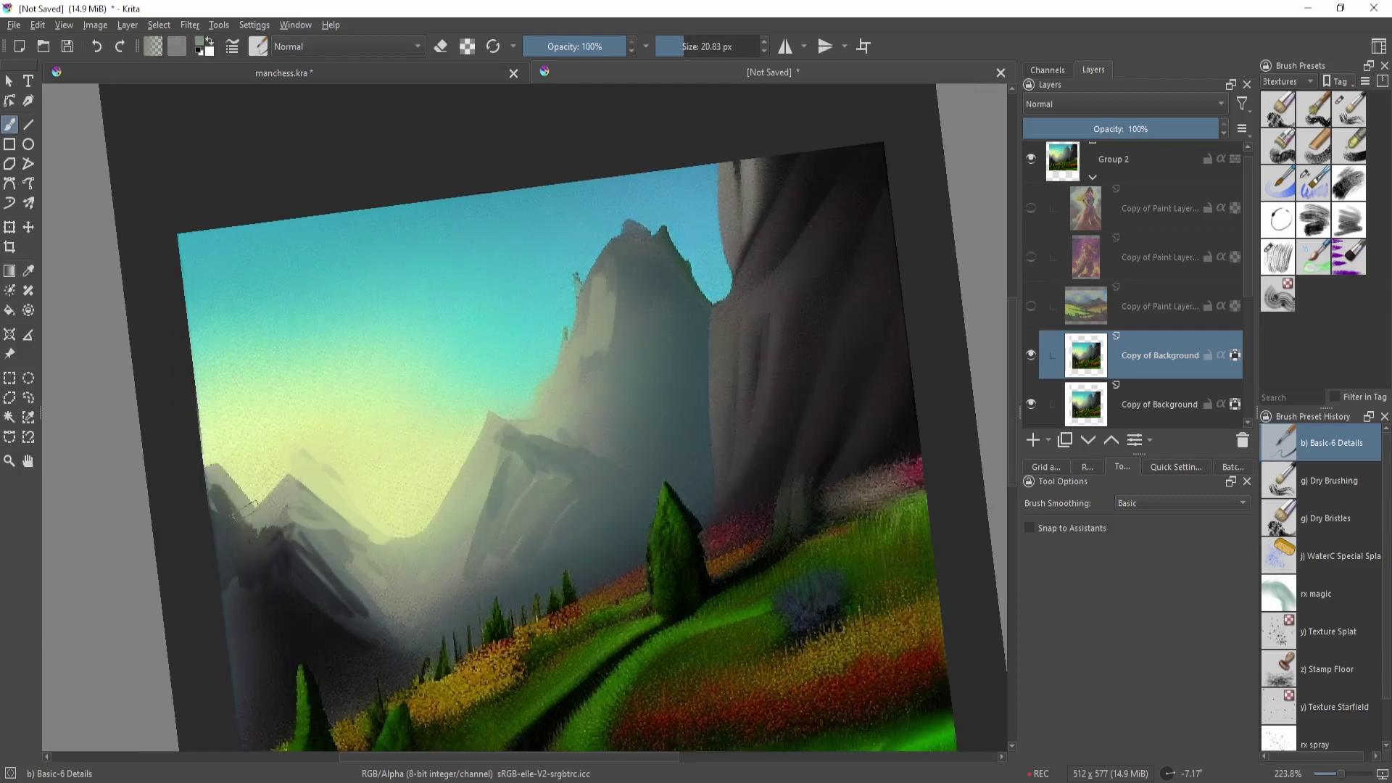
pyautogui.moveTo(224, 489); pyautogui.dragTo(254, 542)
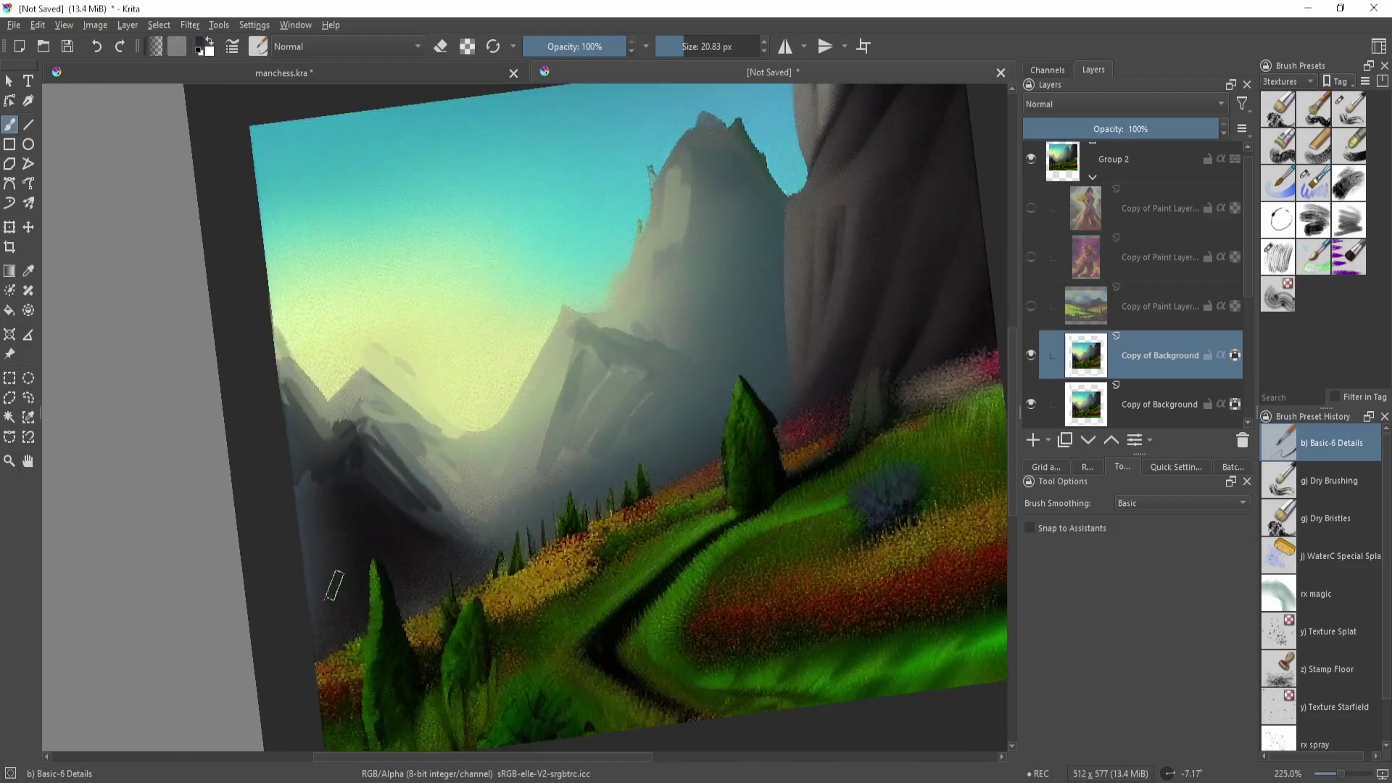
pyautogui.press('5')
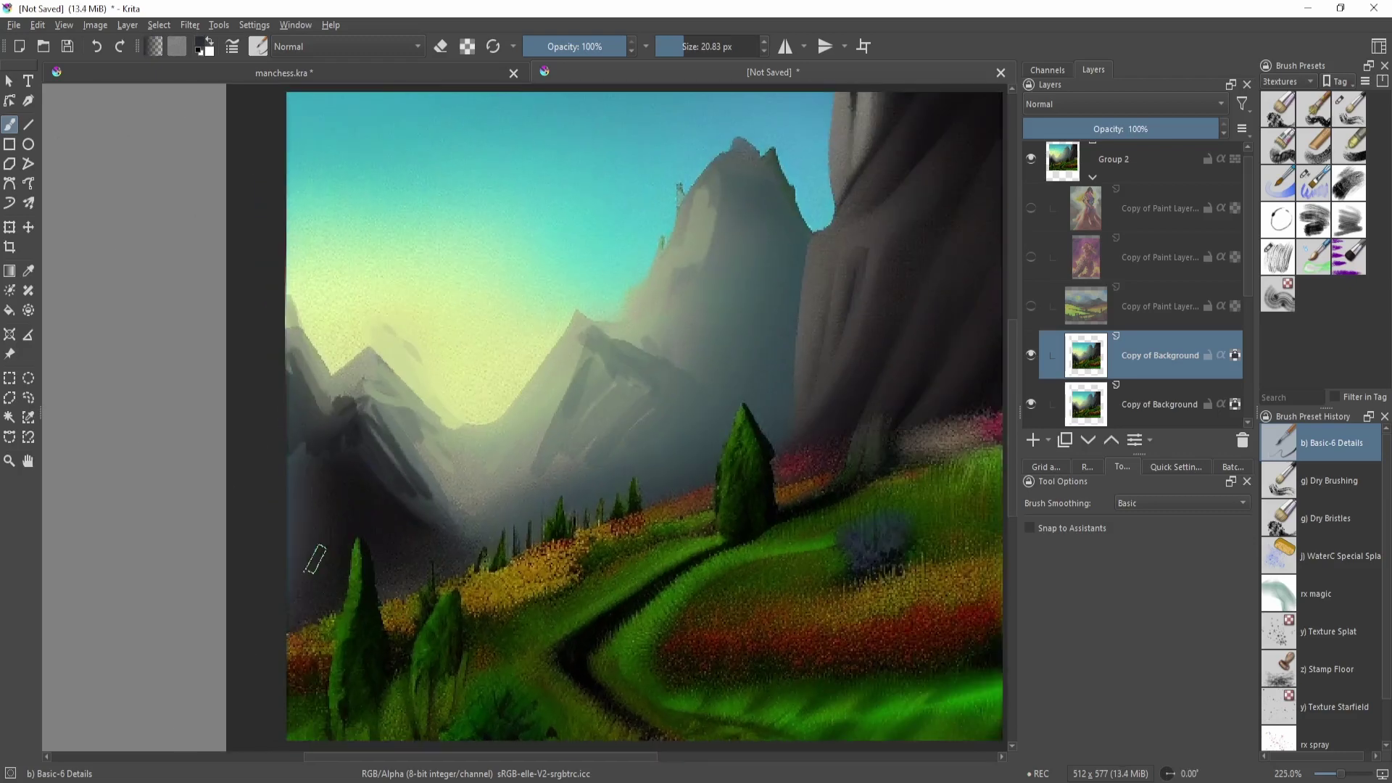
pyautogui.moveTo(683, 359); pyautogui.dragTo(636, 398)
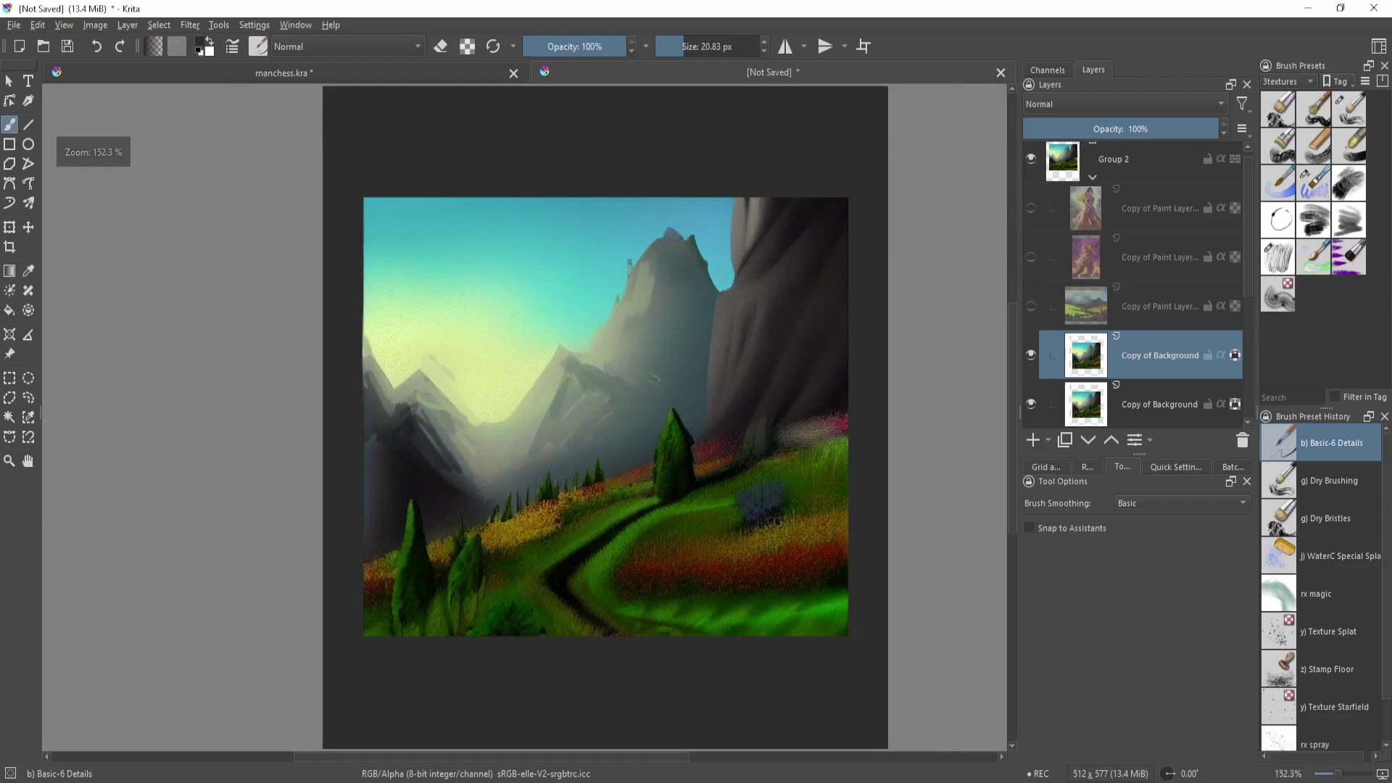
# - Build up broader rock planes on the mountains and dab teal clouds into the yellow sky
pyautogui.moveTo(555, 483); pyautogui.dragTo(612, 370)
pyautogui.moveTo(473, 507); pyautogui.dragTo(496, 600)
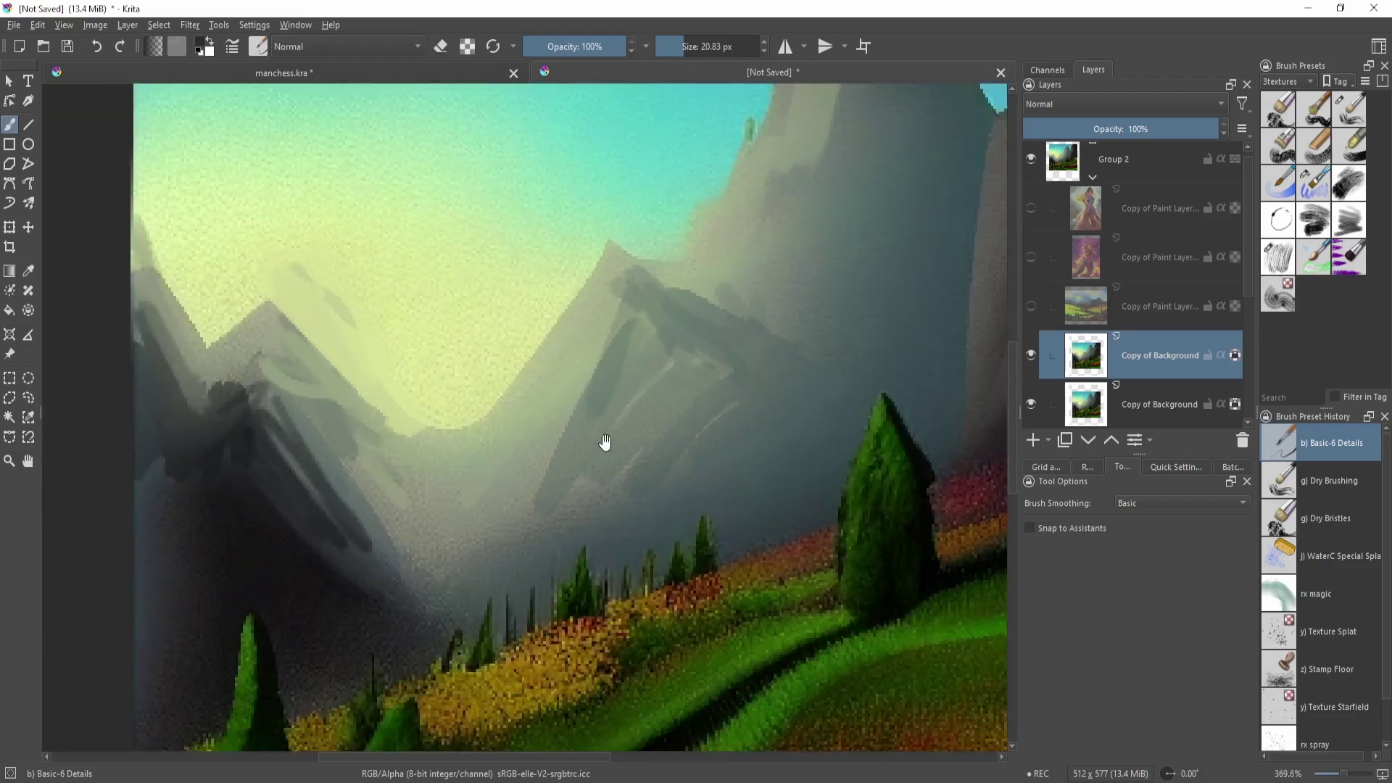
pyautogui.moveTo(605, 442); pyautogui.dragTo(503, 503)
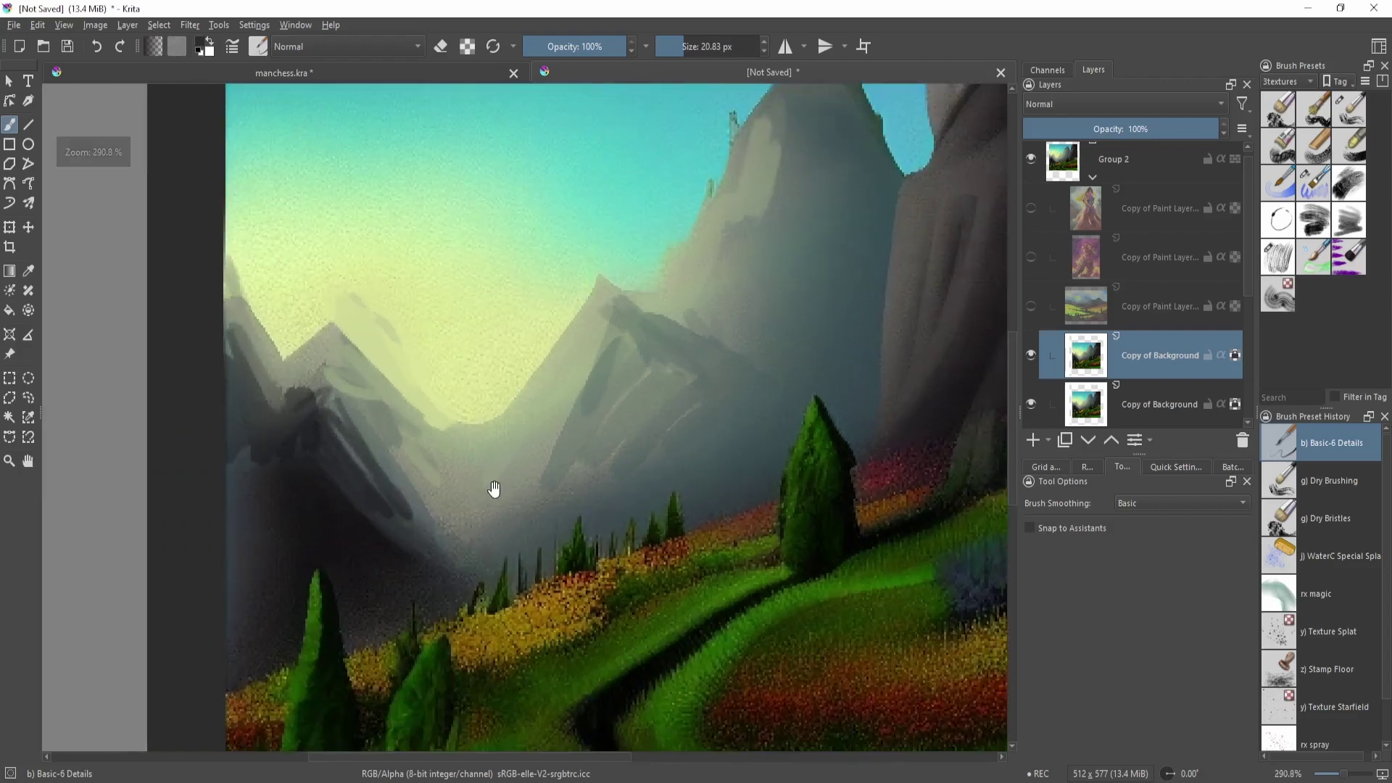
pyautogui.moveTo(307, 406)
pyautogui.mouseDown()
pyautogui.moveTo(384, 516)
pyautogui.moveTo(433, 543)
pyautogui.mouseUp()
pyautogui.keyDown('ctrl'); pyautogui.click(290, 529); pyautogui.keyUp('ctrl')
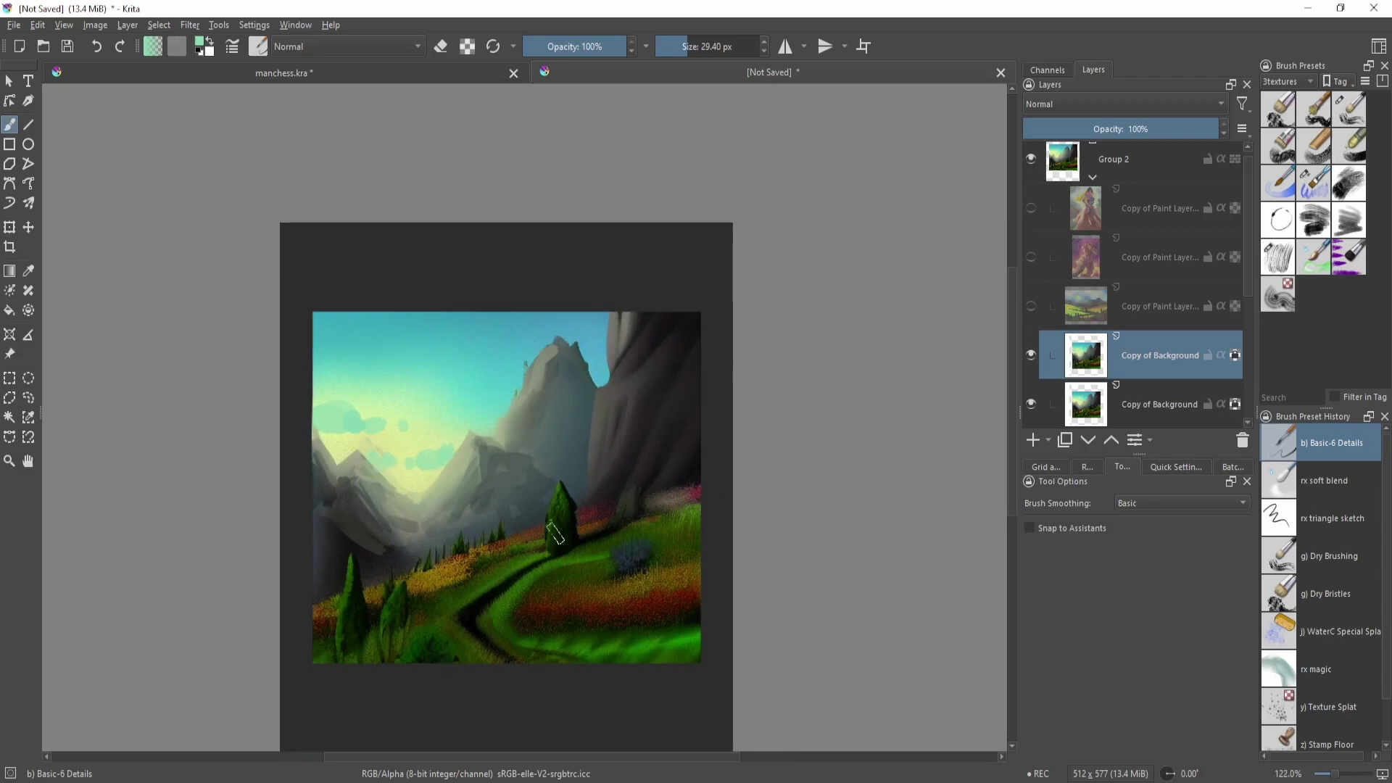
# - Draw a straight vertical teal line down through the landscape beside the large tree, and undo it
pyautogui.moveTo(513, 590)
pyautogui.mouseDown()
pyautogui.moveTo(548, 563)
pyautogui.moveTo(554, 507)
pyautogui.mouseUp()
pyautogui.press('v')
pyautogui.moveTo(646, 245); pyautogui.dragTo(648, 680)
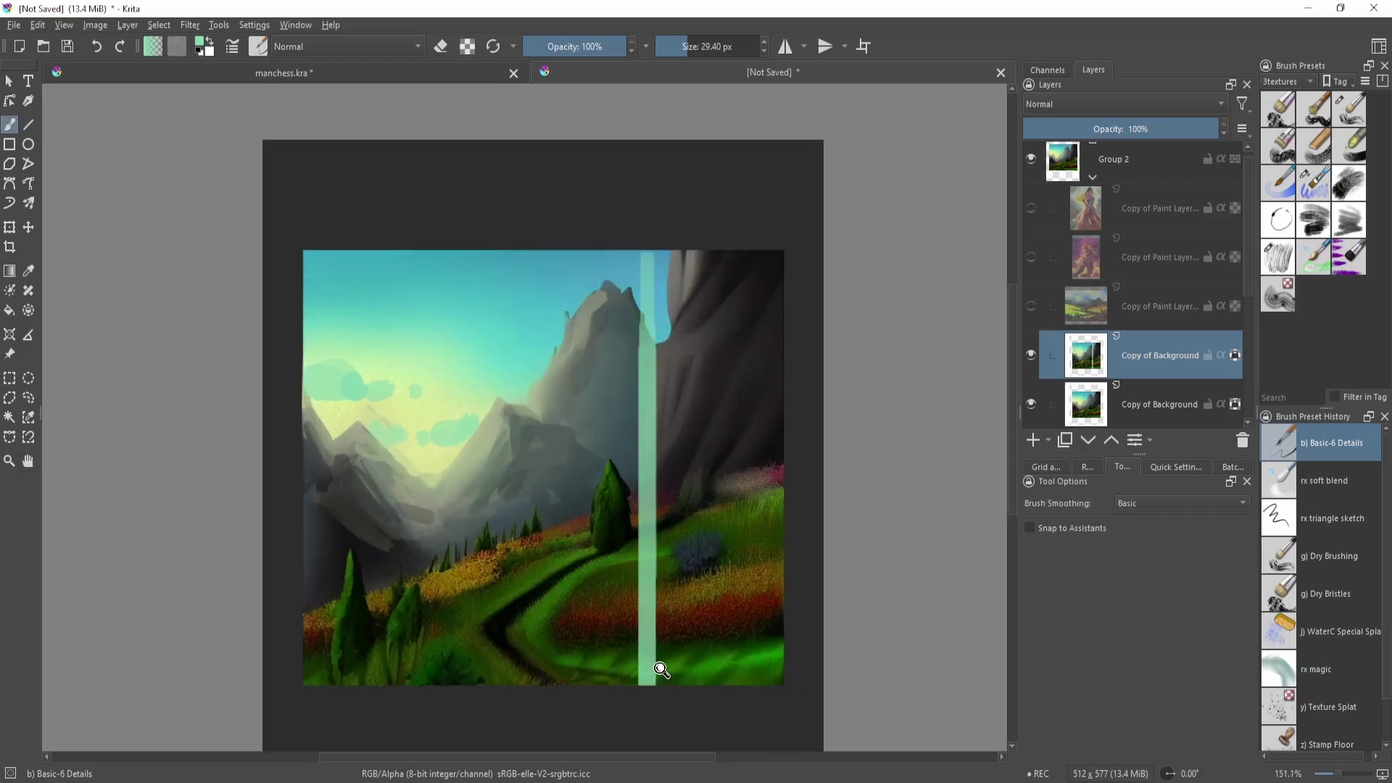
pyautogui.hotkey('ctrl', 'z')
# - Try teal strokes in the sky and over the central mountain and cliff, undoing each one
pyautogui.moveTo(671, 531); pyautogui.dragTo(683, 513)
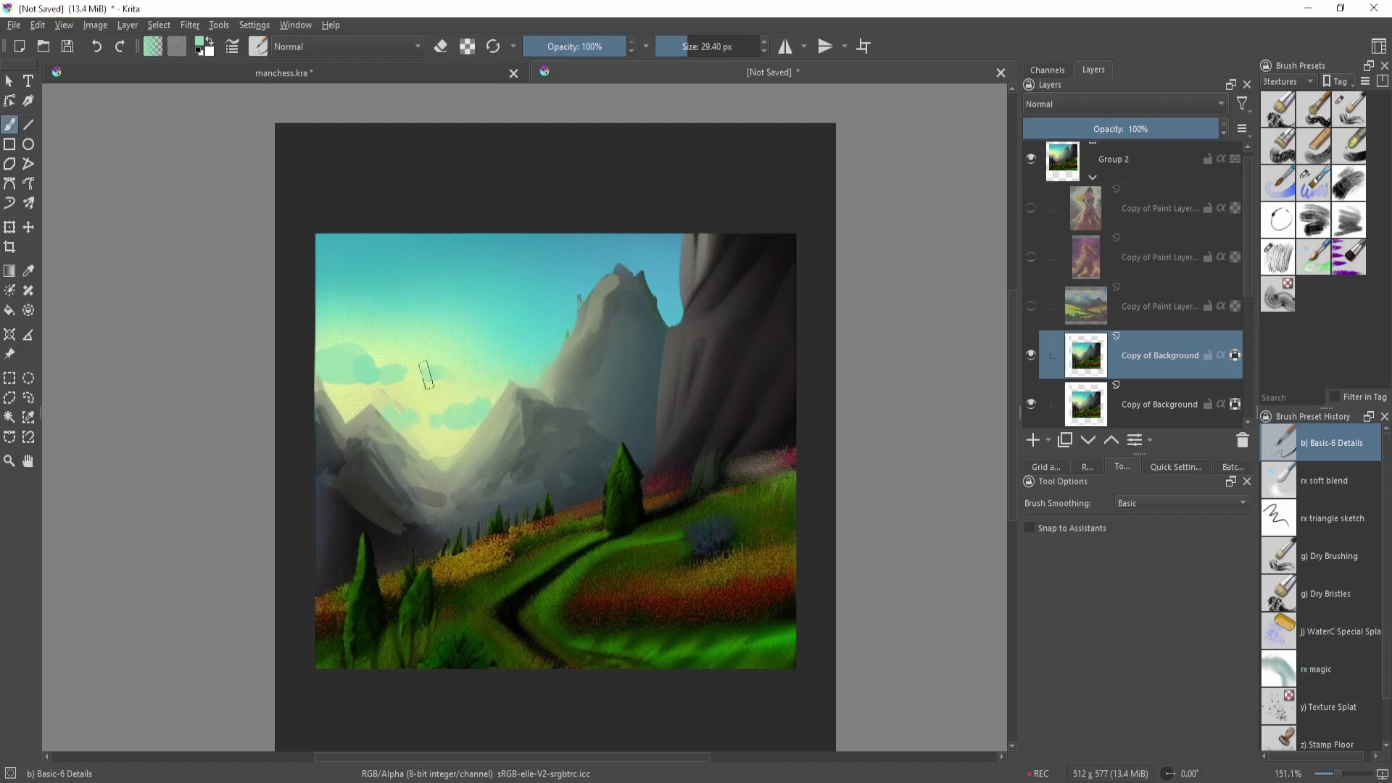
pyautogui.click(428, 373)
pyautogui.moveTo(424, 384)
pyautogui.mouseDown()
pyautogui.moveTo(499, 530)
pyautogui.moveTo(398, 398)
pyautogui.mouseUp()
pyautogui.hotkey('ctrl', 'z')
pyautogui.moveTo(627, 383)
pyautogui.mouseDown()
pyautogui.moveTo(624, 551)
pyautogui.moveTo(712, 410)
pyautogui.mouseUp()
pyautogui.hotkey('ctrl', 'z')
pyautogui.moveTo(599, 432)
pyautogui.mouseDown()
pyautogui.moveTo(657, 434)
pyautogui.moveTo(640, 417)
pyautogui.mouseUp()
pyautogui.hotkey('ctrl', 'z')
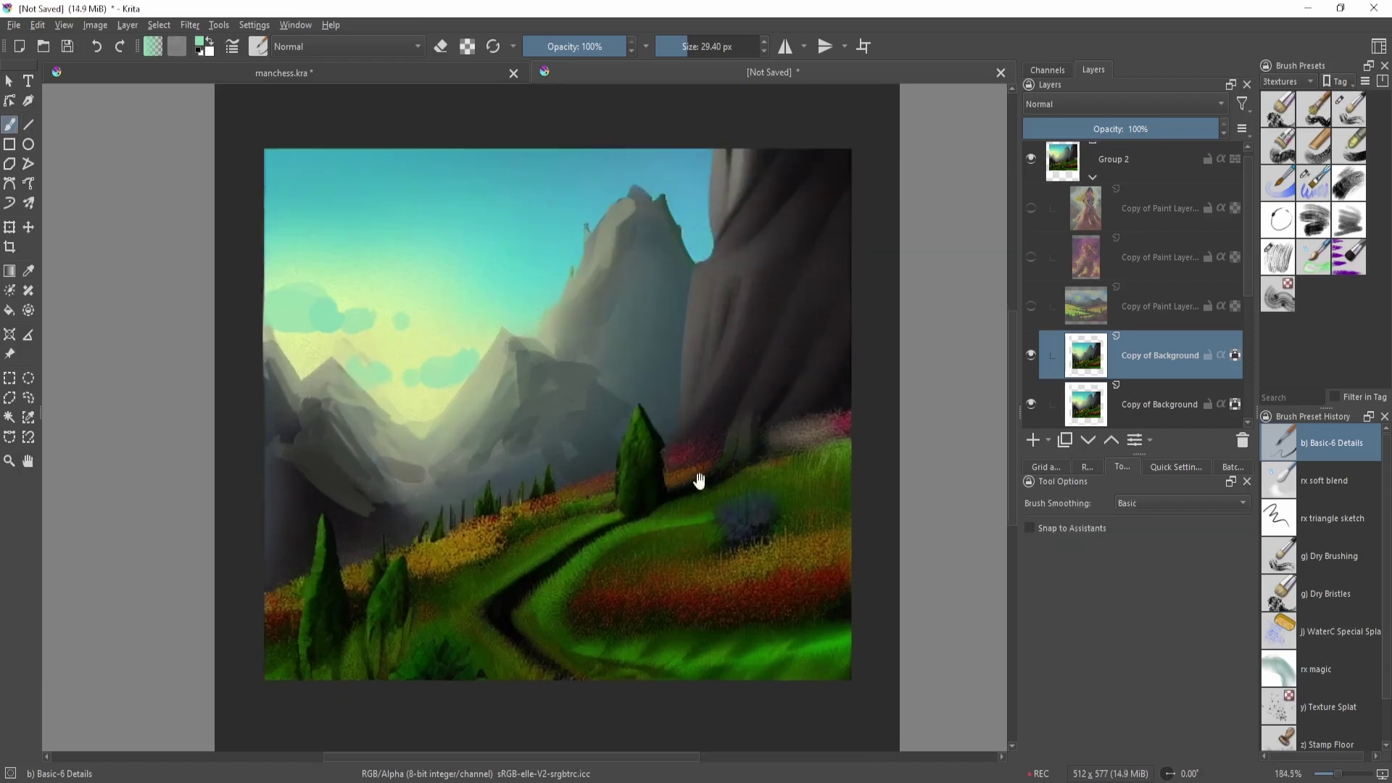
# - Try strokes in sampled dark tones along the right edge of the large tree, and undo them
pyautogui.moveTo(699, 481); pyautogui.dragTo(660, 483)
pyautogui.moveTo(660, 482); pyautogui.dragTo(697, 453)
pyautogui.keyDown('ctrl'); pyautogui.click(642, 493); pyautogui.keyUp('ctrl')
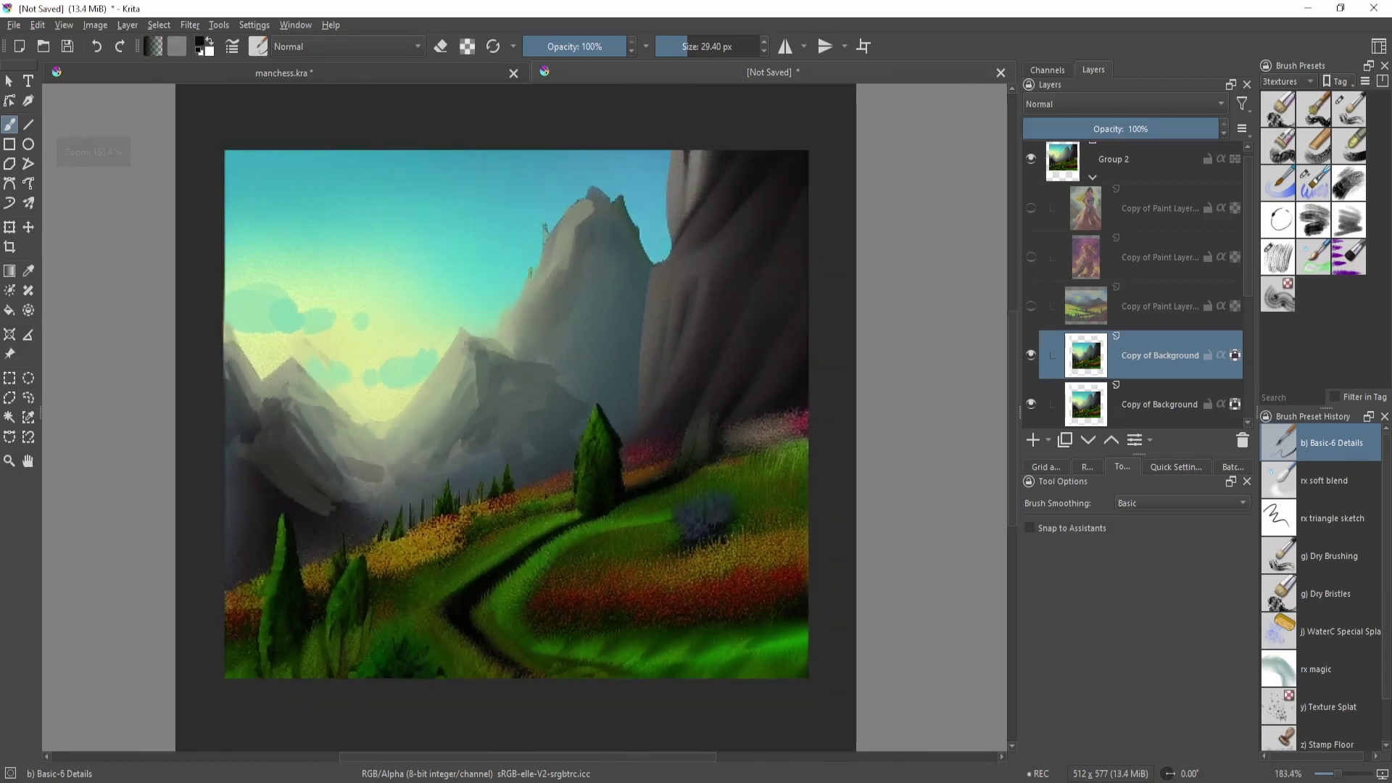
pyautogui.keyDown('ctrl'); pyautogui.click(629, 466); pyautogui.keyUp('ctrl')
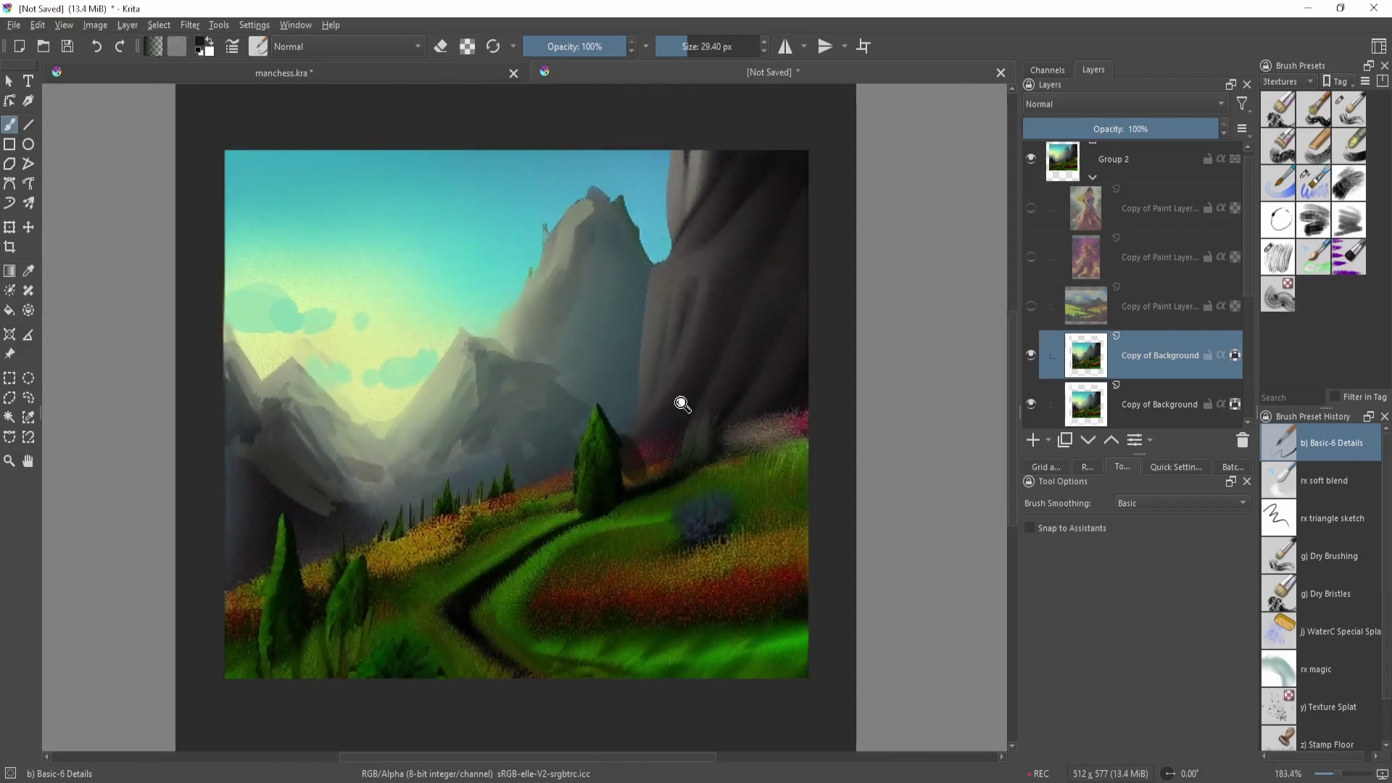
pyautogui.hotkey('ctrl', 'z')
pyautogui.keyDown('ctrl'); pyautogui.click(618, 444); pyautogui.keyUp('ctrl')
pyautogui.moveTo(626, 460)
pyautogui.mouseDown()
pyautogui.moveTo(611, 459)
pyautogui.moveTo(676, 478)
pyautogui.moveTo(624, 471)
pyautogui.mouseUp()
pyautogui.hotkey('ctrl', 'z')
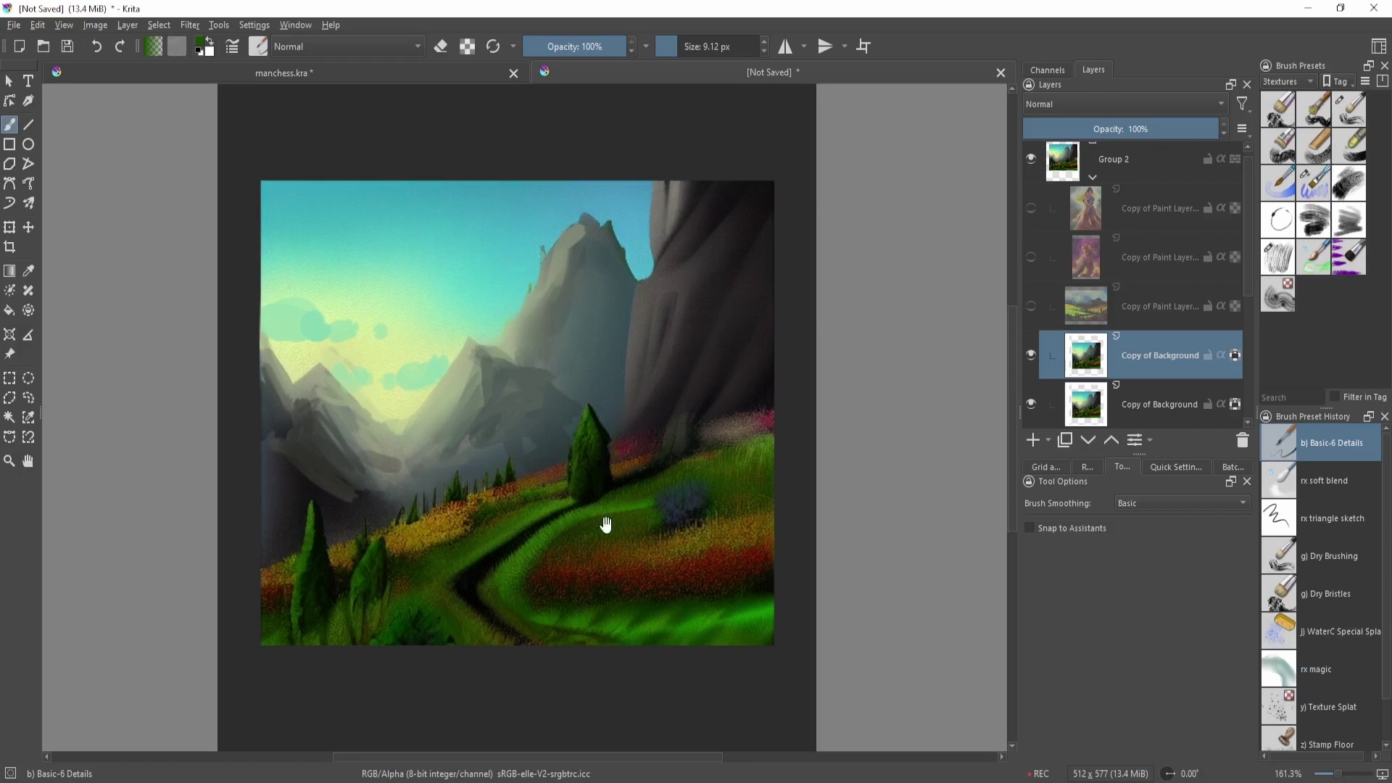
# - Brush a sampled grey over the small distant trees along the flower ridge at a size of 9.12 px, and undo it
pyautogui.moveTo(606, 525); pyautogui.dragTo(643, 489)
pyautogui.keyDown('ctrl'); pyautogui.click(522, 471); pyautogui.keyUp('ctrl')
pyautogui.moveTo(536, 513)
pyautogui.mouseDown()
pyautogui.moveTo(547, 498)
pyautogui.moveTo(512, 522)
pyautogui.mouseUp()
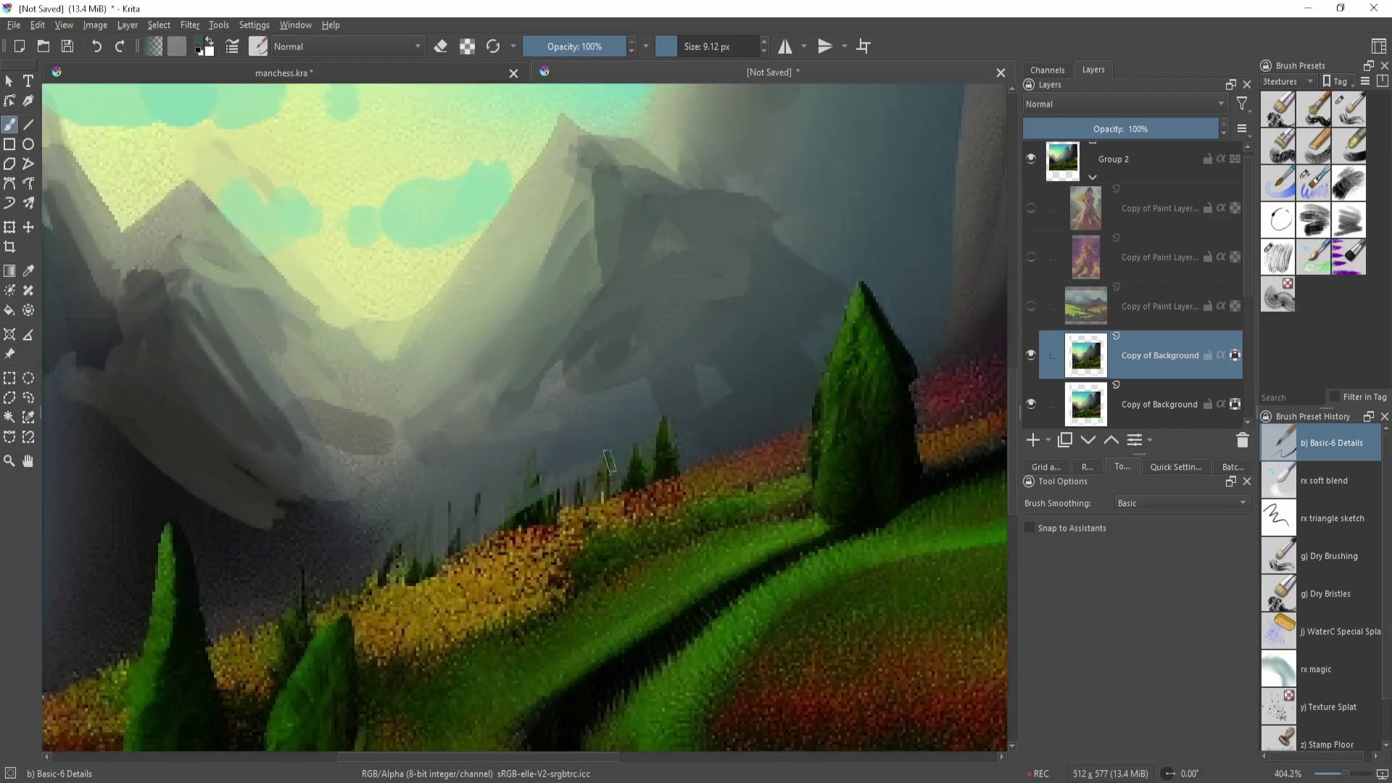
pyautogui.hotkey('ctrl', 'z')
pyautogui.hotkey('ctrl', 'z')
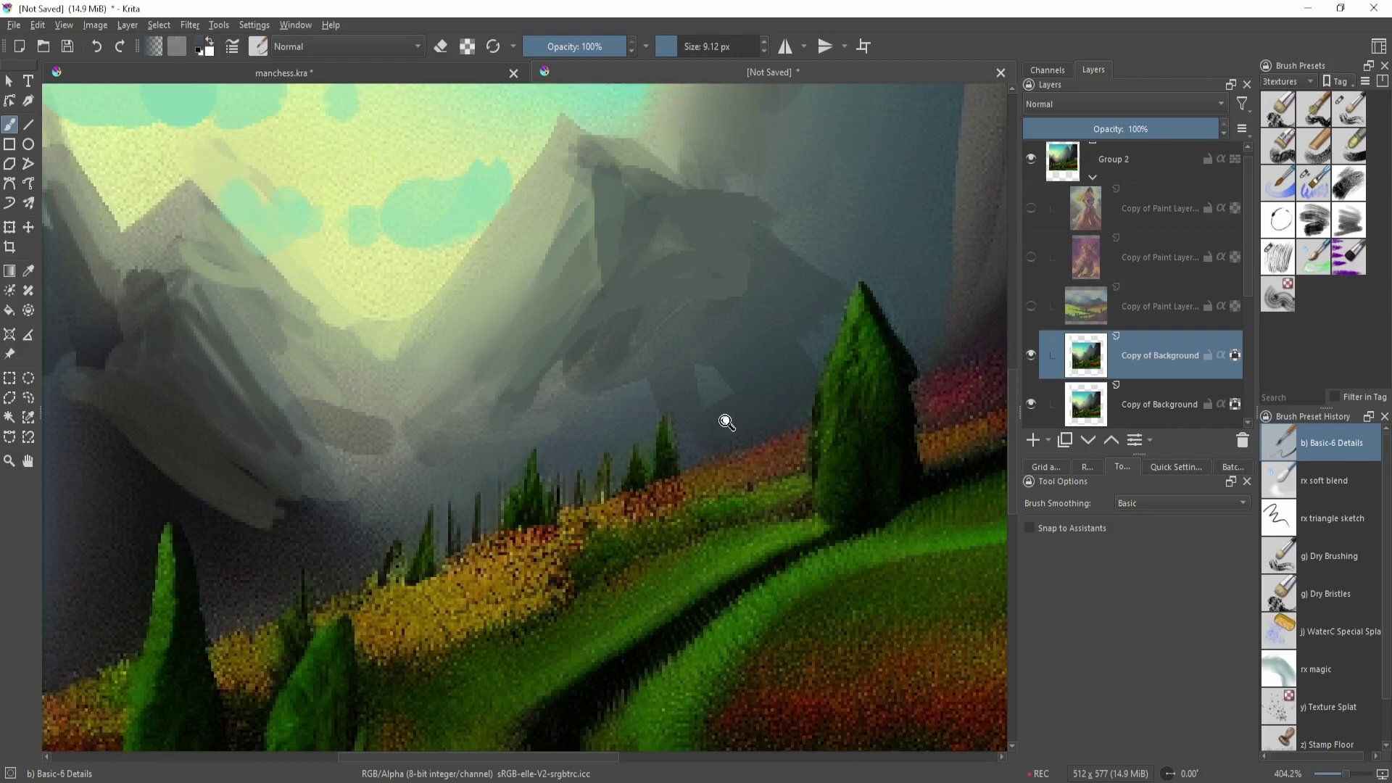
# - Stamp dark green tree shapes along the flower ridge with the WaterC Flat Big-Grain Tilt brush at 43.73 px
pyautogui.moveTo(725, 421); pyautogui.dragTo(574, 528)
pyautogui.moveTo(573, 528); pyautogui.dragTo(732, 406)
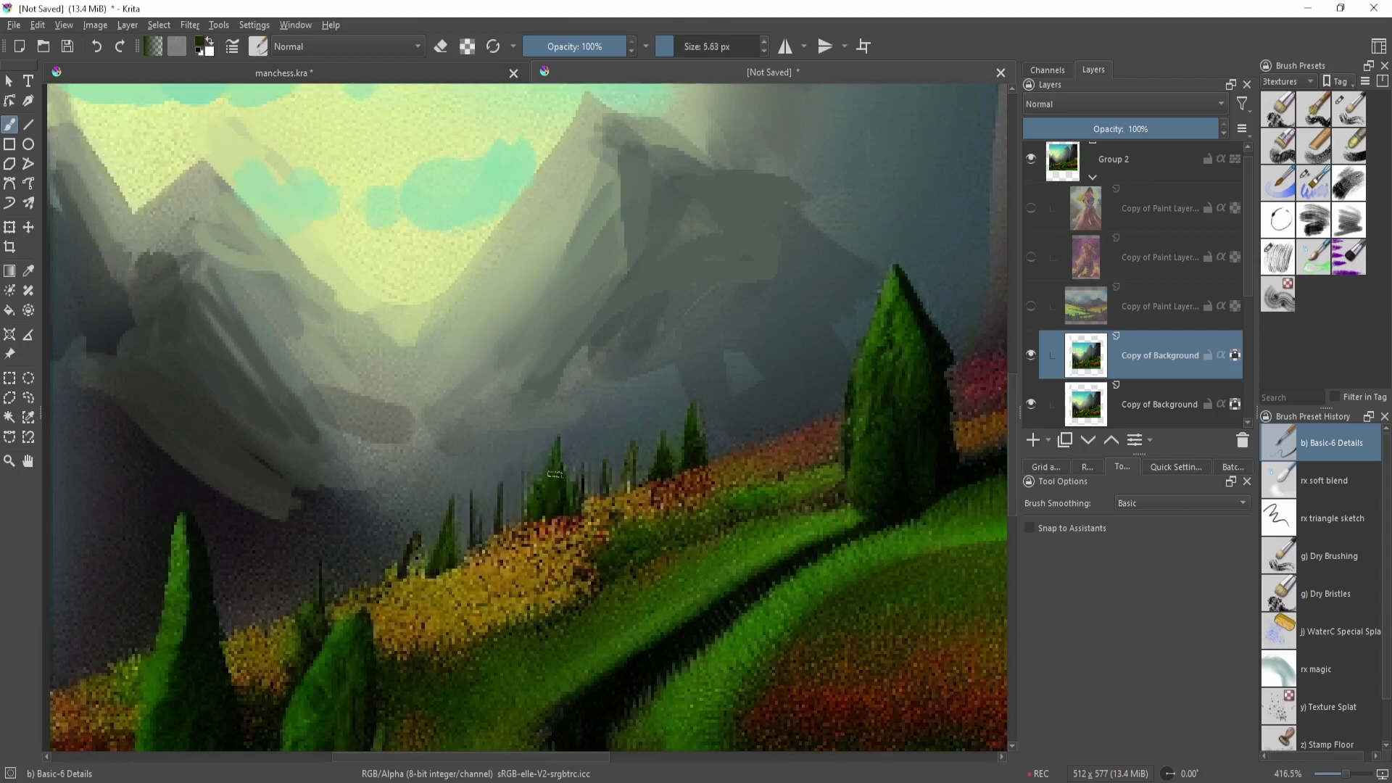
pyautogui.moveTo(606, 497); pyautogui.dragTo(661, 471)
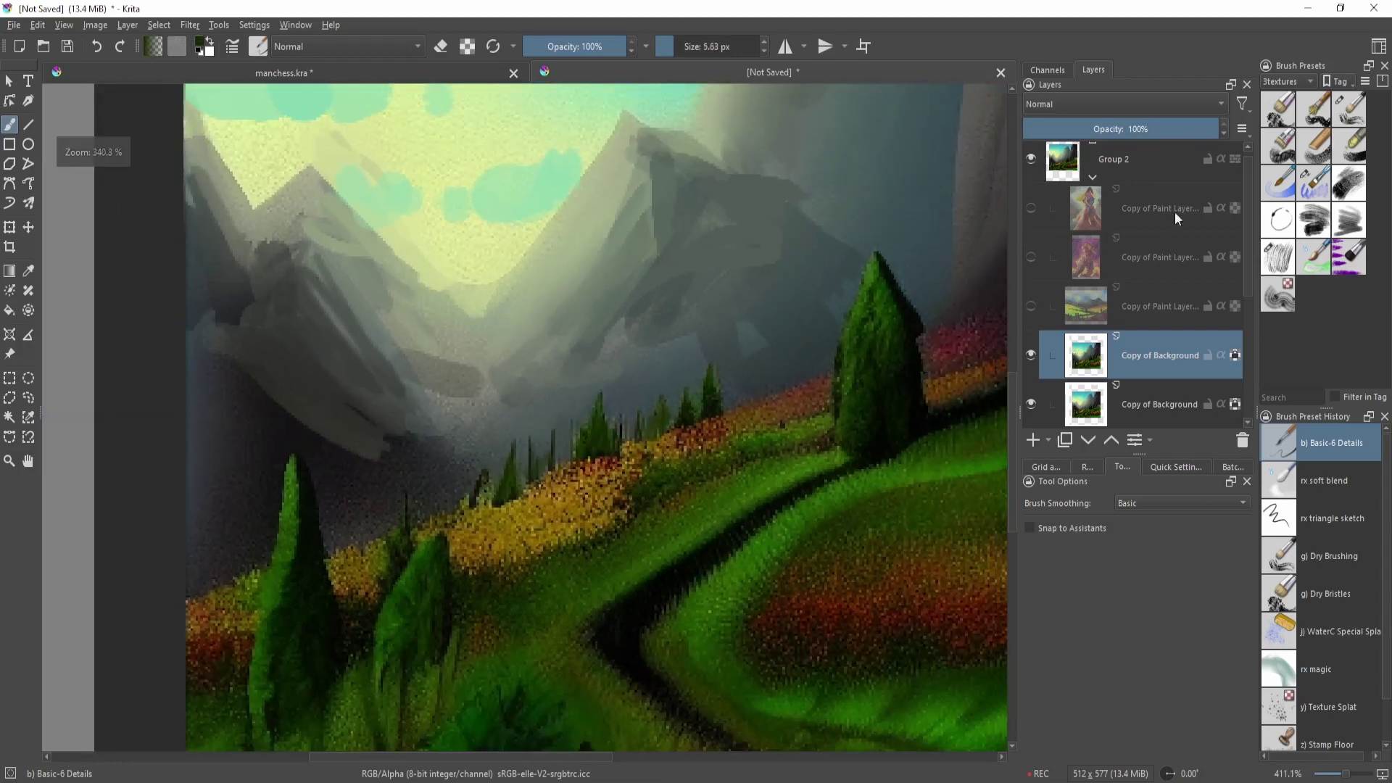
pyautogui.click(1284, 187)
pyautogui.moveTo(707, 554); pyautogui.dragTo(709, 511)
pyautogui.click(1313, 183)
pyautogui.moveTo(695, 464); pyautogui.dragTo(503, 487)
pyautogui.click(556, 457)
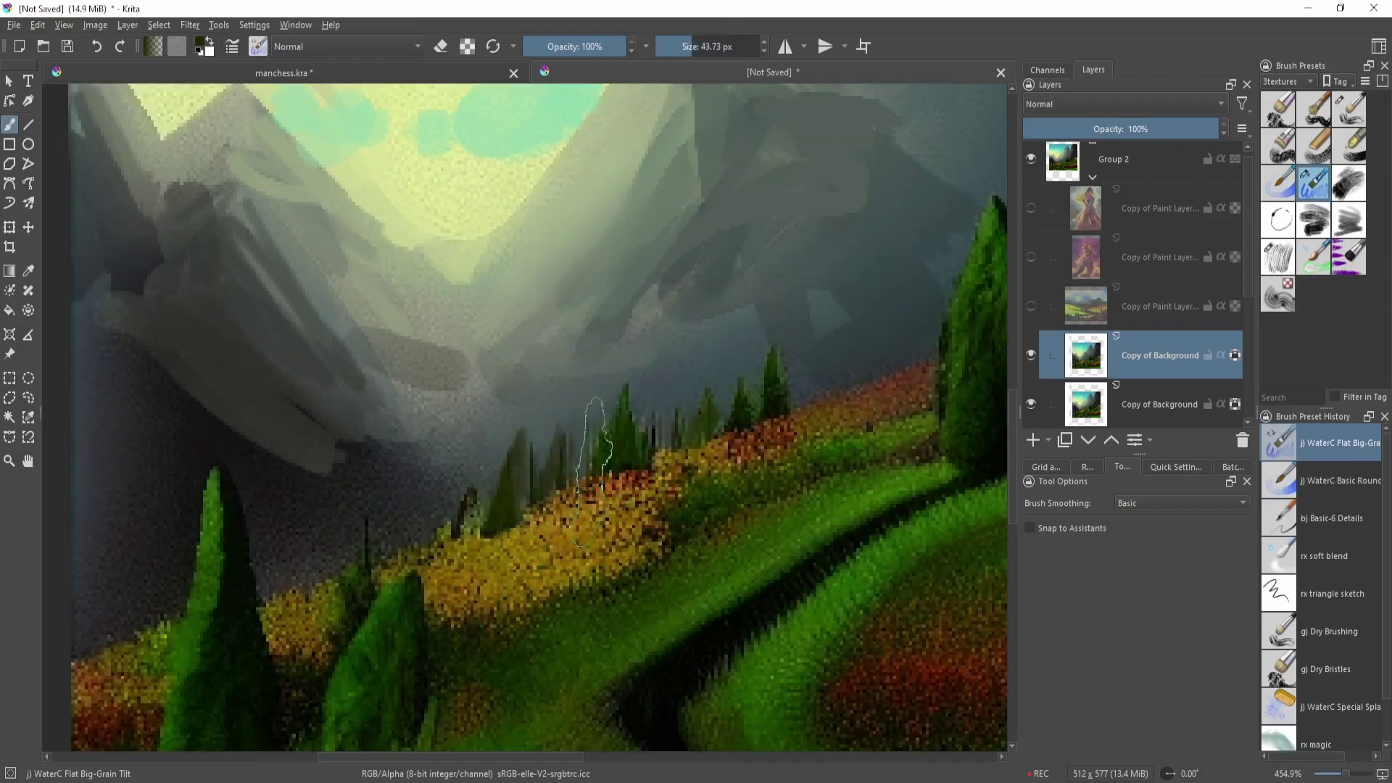
pyautogui.click(665, 438)
pyautogui.click(732, 406)
pyautogui.click(764, 387)
pyautogui.click(499, 500)
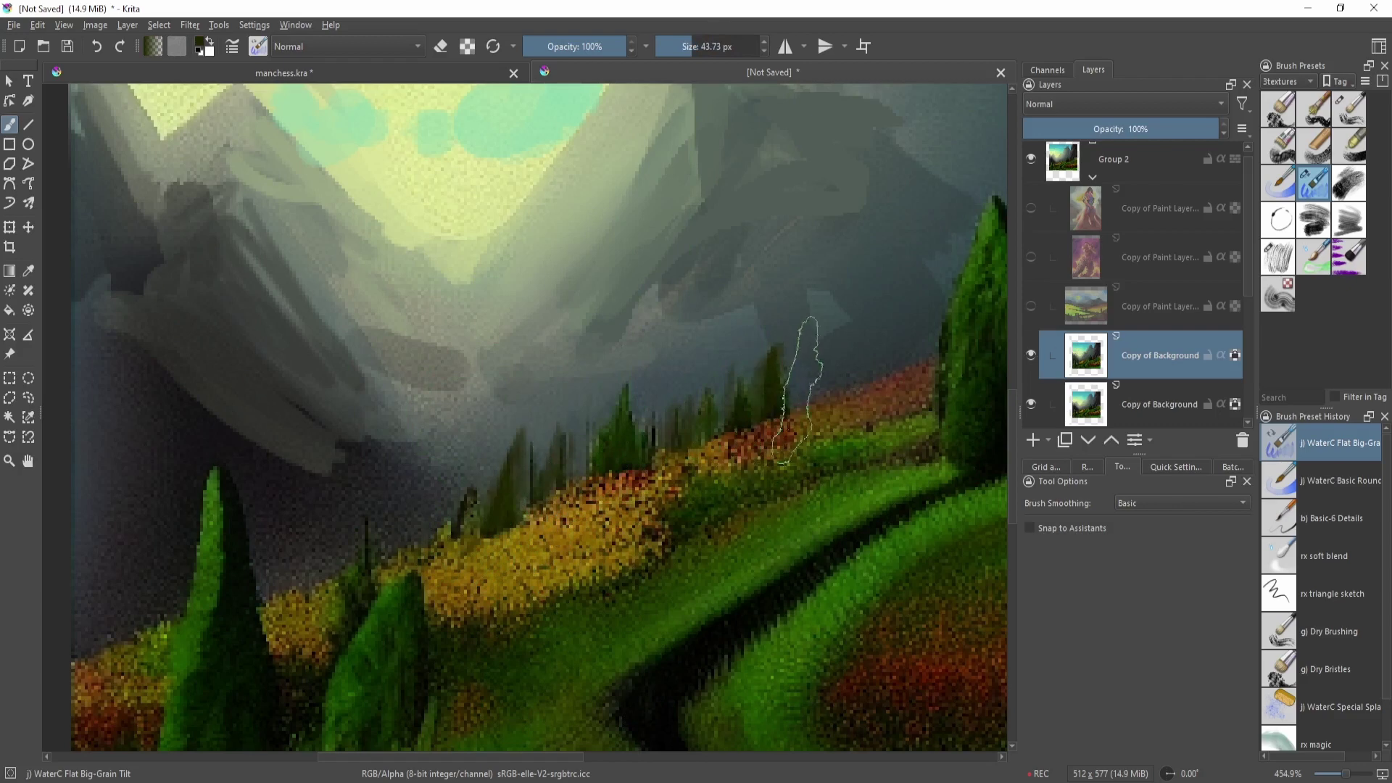
pyautogui.moveTo(843, 363)
pyautogui.mouseDown()
pyautogui.moveTo(848, 381)
pyautogui.moveTo(721, 413)
pyautogui.moveTo(612, 488)
pyautogui.moveTo(646, 460)
pyautogui.moveTo(484, 589)
pyautogui.moveTo(707, 402)
pyautogui.mouseUp()
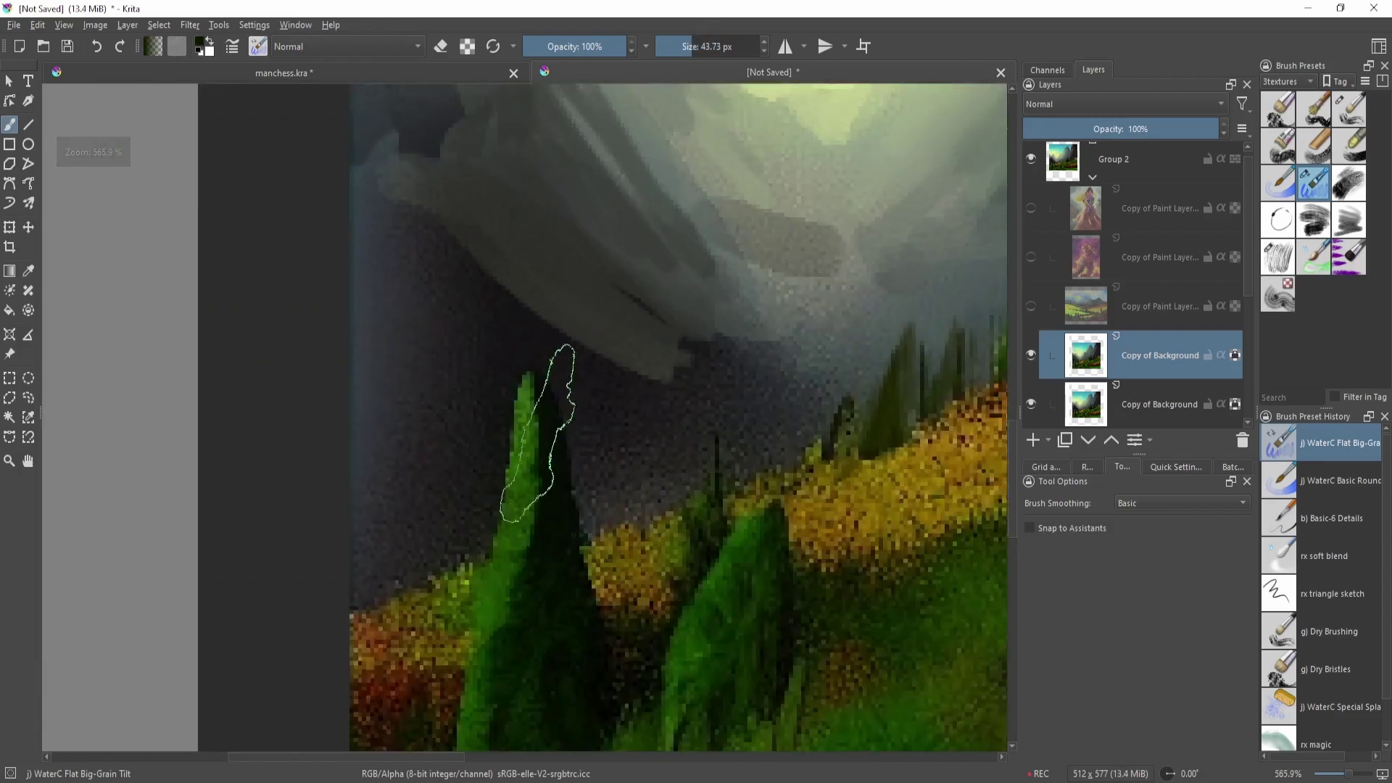
# - Brush green strokes over the tall foreground tree and its neighbour at a brush size of 48.27 px
pyautogui.moveTo(612, 426)
pyautogui.mouseDown()
pyautogui.moveTo(600, 472)
pyautogui.moveTo(650, 466)
pyautogui.moveTo(529, 481)
pyautogui.mouseUp()
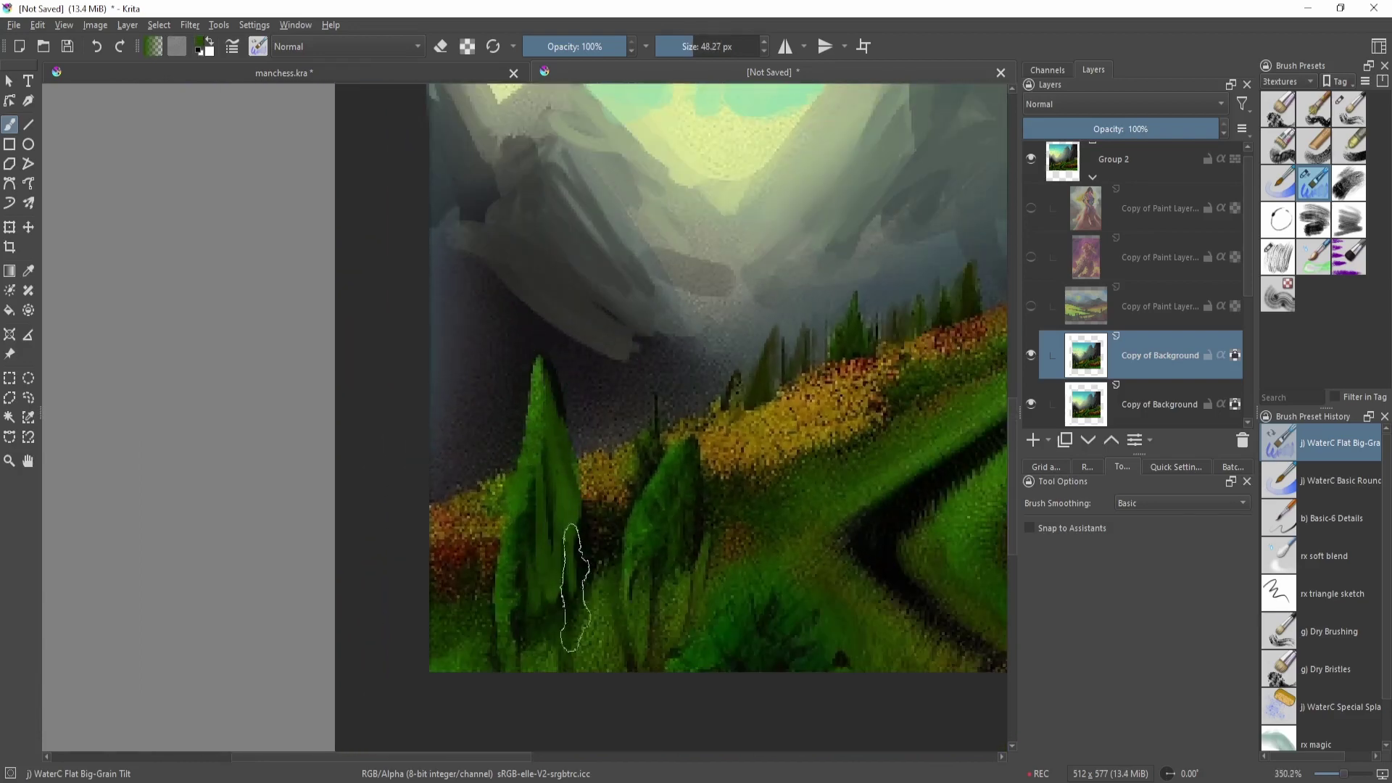
pyautogui.moveTo(575, 559); pyautogui.dragTo(730, 317)
pyautogui.moveTo(784, 358); pyautogui.dragTo(680, 497)
pyautogui.press('5')
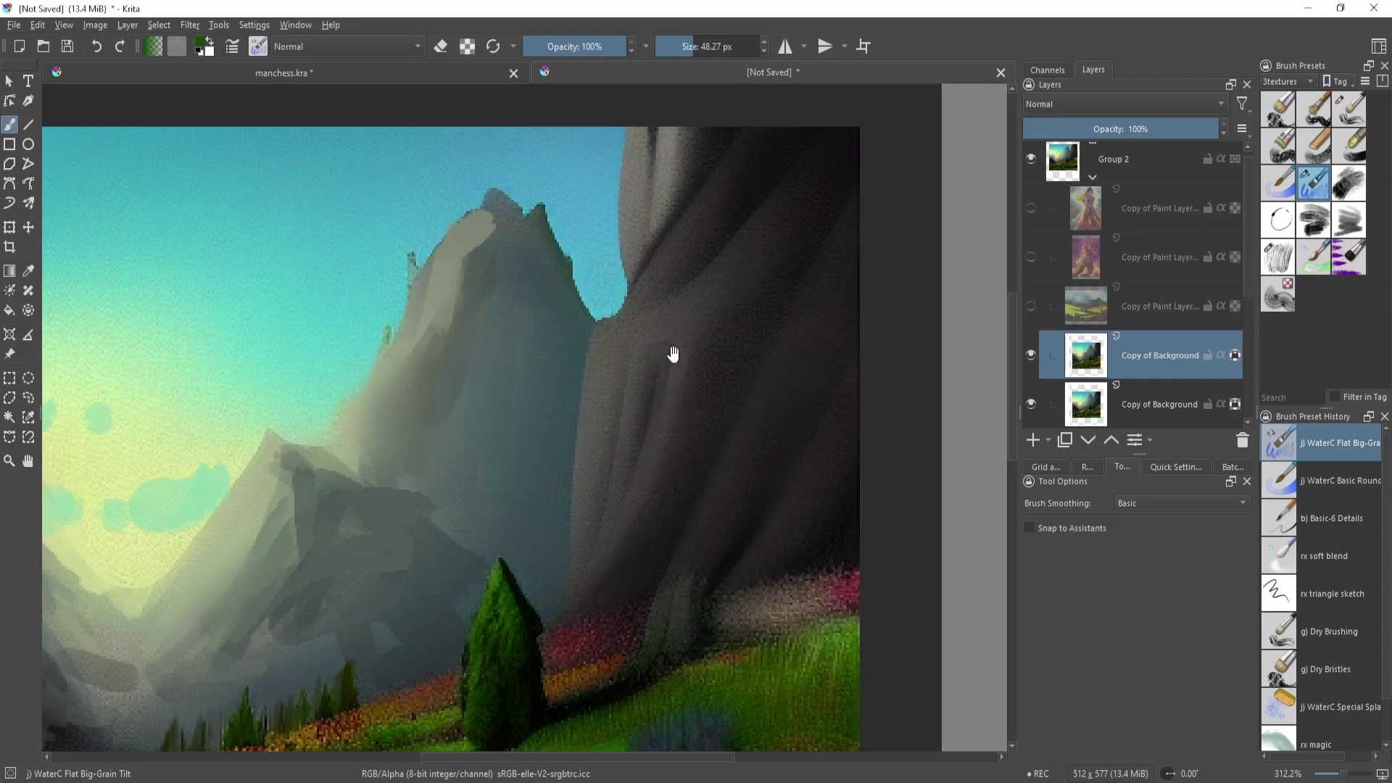
# - Block in angular rock planes on the dark cliff's upper and middle face with sampled greys at 36.30 px
pyautogui.moveTo(847, 236)
pyautogui.mouseDown()
pyautogui.moveTo(788, 314)
pyautogui.moveTo(798, 373)
pyautogui.mouseUp()
pyautogui.keyDown('ctrl'); pyautogui.click(614, 332); pyautogui.keyUp('ctrl')
pyautogui.moveTo(704, 299)
pyautogui.mouseDown()
pyautogui.moveTo(618, 337)
pyautogui.moveTo(714, 250)
pyautogui.mouseUp()
pyautogui.moveTo(668, 449); pyautogui.dragTo(695, 346)
pyautogui.moveTo(584, 388)
pyautogui.mouseDown()
pyautogui.moveTo(627, 410)
pyautogui.moveTo(572, 529)
pyautogui.mouseUp()
pyautogui.keyDown('ctrl'); pyautogui.click(673, 455); pyautogui.keyUp('ctrl')
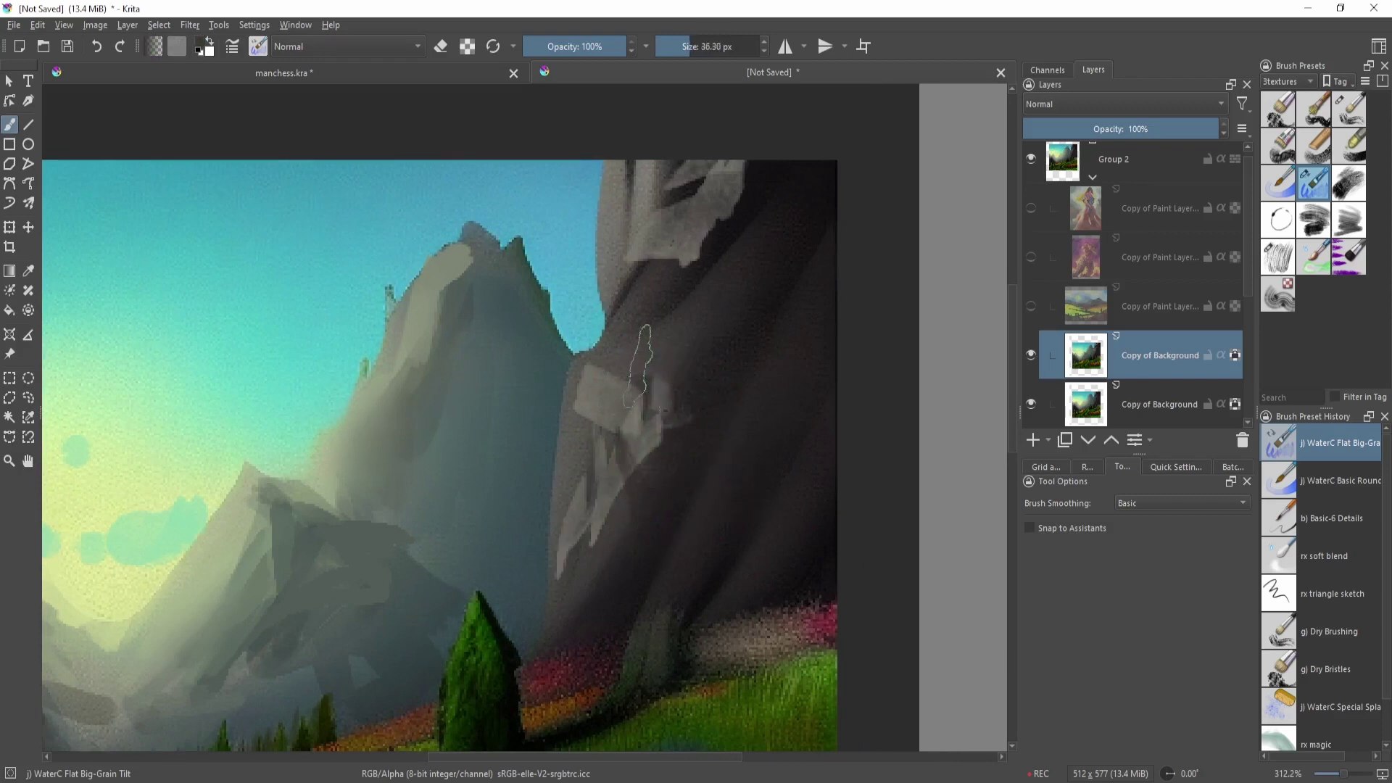
pyautogui.moveTo(646, 369); pyautogui.dragTo(723, 351)
pyautogui.keyDown('ctrl'); pyautogui.click(744, 208); pyautogui.keyUp('ctrl')
pyautogui.moveTo(663, 290); pyautogui.dragTo(722, 225)
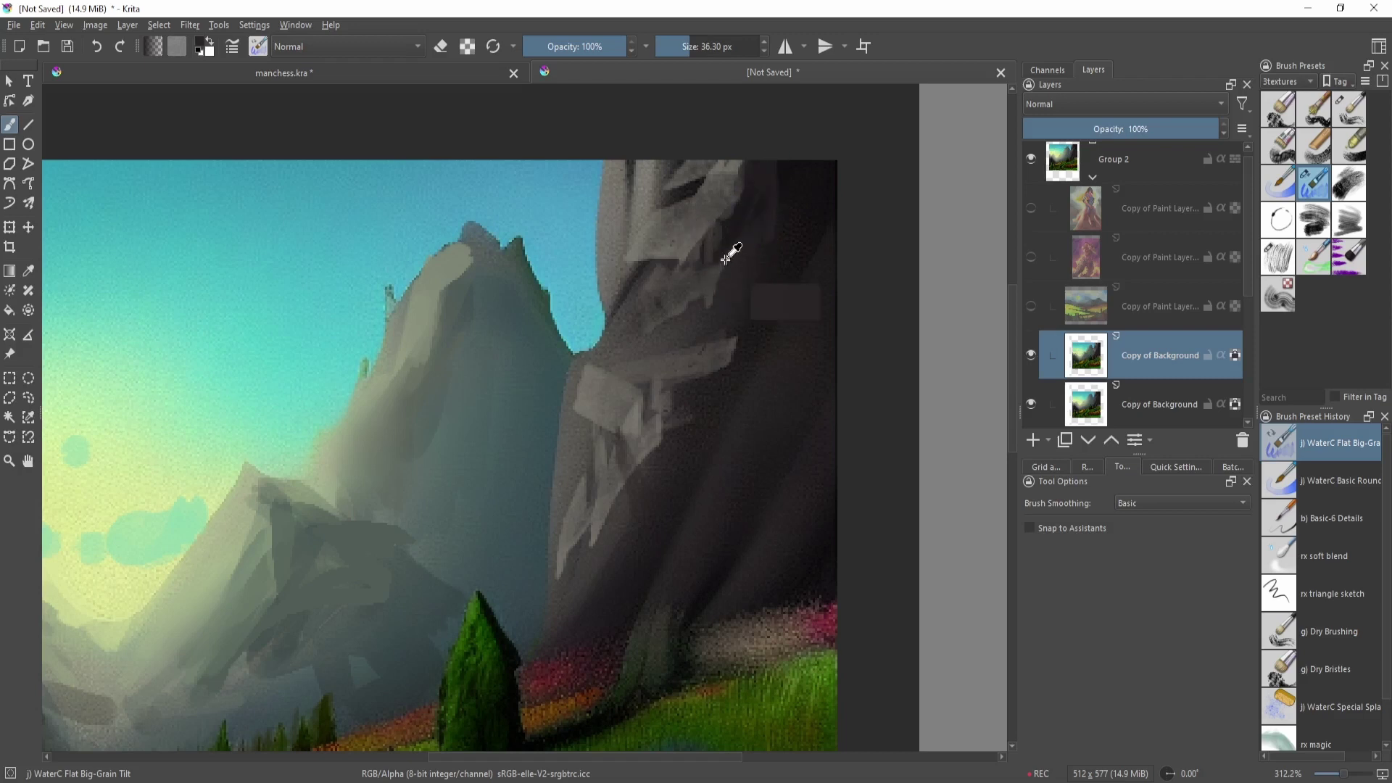
# - Extend the rock planes down the cliff's lower edge with sampled light and dark grey tones
pyautogui.scroll(-2, 768, 329)
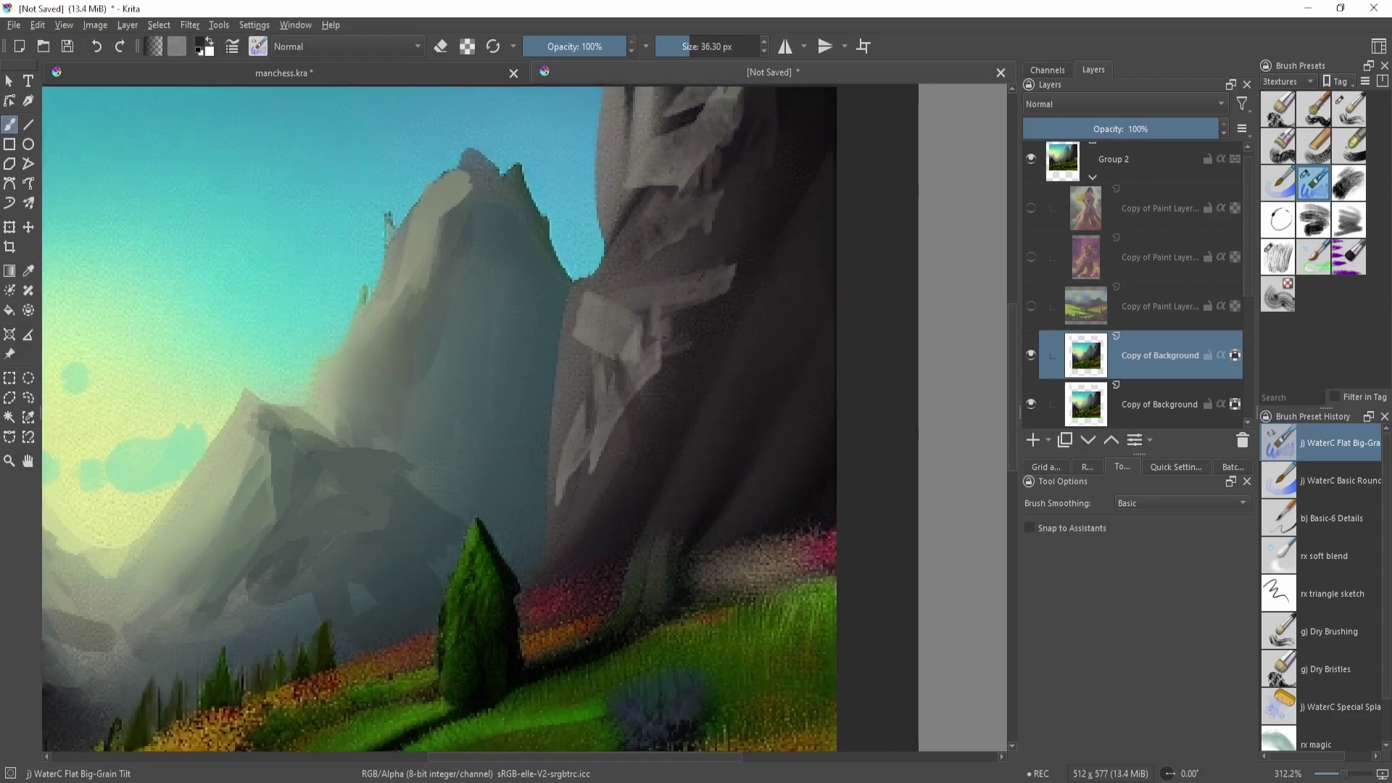
pyautogui.keyDown('ctrl'); pyautogui.click(654, 395); pyautogui.keyUp('ctrl')
pyautogui.moveTo(641, 433); pyautogui.dragTo(680, 366)
pyautogui.keyDown('ctrl'); pyautogui.click(593, 493); pyautogui.keyUp('ctrl')
pyautogui.keyDown('ctrl'); pyautogui.click(618, 516); pyautogui.keyUp('ctrl')
pyautogui.moveTo(574, 508)
pyautogui.mouseDown()
pyautogui.moveTo(618, 535)
pyautogui.moveTo(570, 514)
pyautogui.moveTo(558, 561)
pyautogui.mouseUp()
pyautogui.keyDown('ctrl'); pyautogui.click(590, 444); pyautogui.keyUp('ctrl')
pyautogui.moveTo(637, 433)
pyautogui.mouseDown()
pyautogui.moveTo(610, 524)
pyautogui.moveTo(668, 445)
pyautogui.mouseUp()
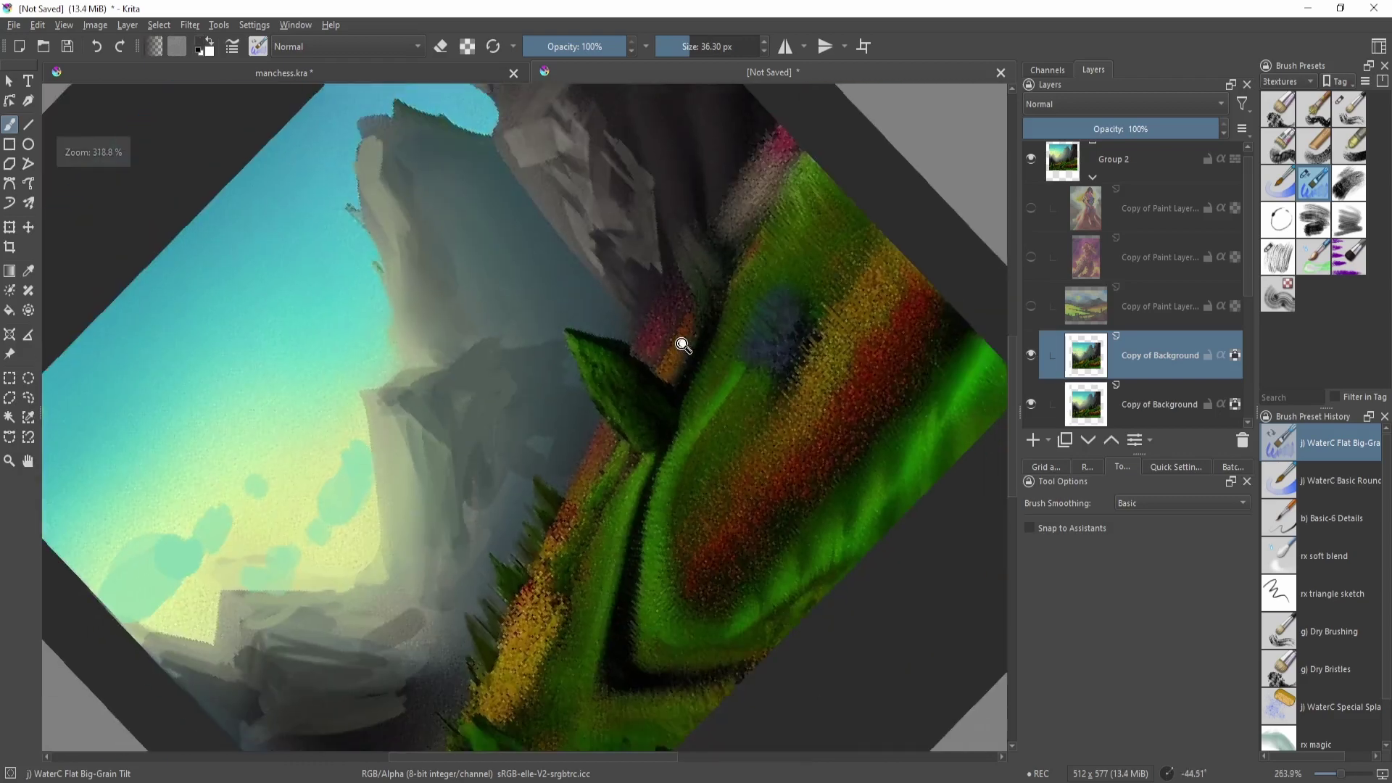
# - Sweep sampled greens along the grassy slope and over the dark path at 65.21 px, and reset the canvas rotation
pyautogui.moveTo(683, 345)
pyautogui.mouseDown()
pyautogui.moveTo(715, 261)
pyautogui.moveTo(721, 348)
pyautogui.moveTo(732, 314)
pyautogui.moveTo(711, 332)
pyautogui.mouseUp()
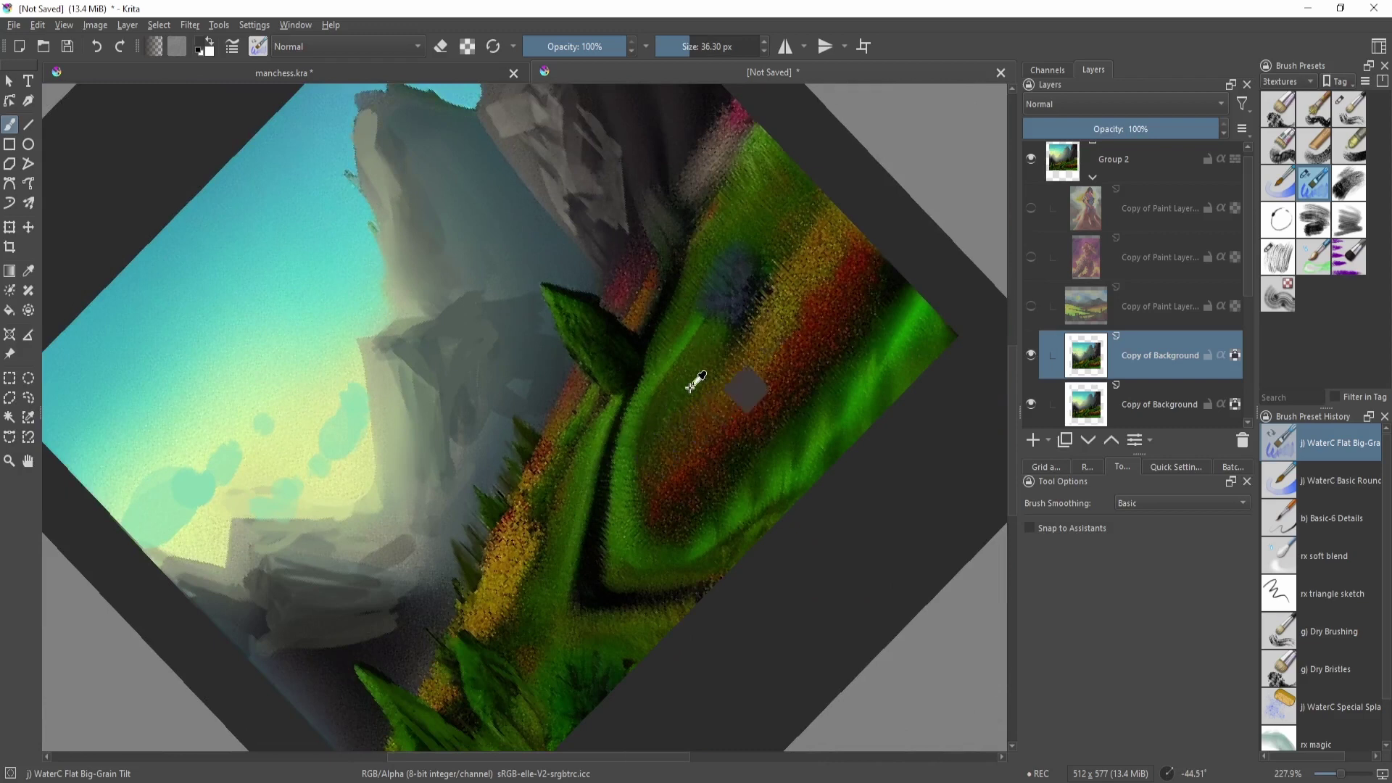
pyautogui.keyDown('ctrl'); pyautogui.click(591, 387); pyautogui.keyUp('ctrl')
pyautogui.moveTo(597, 466); pyautogui.dragTo(598, 466)
pyautogui.moveTo(633, 406)
pyautogui.mouseDown()
pyautogui.moveTo(608, 479)
pyautogui.moveTo(620, 420)
pyautogui.mouseUp()
pyautogui.keyDown('ctrl'); pyautogui.click(624, 431); pyautogui.keyUp('ctrl')
pyautogui.keyDown('ctrl'); pyautogui.click(609, 519); pyautogui.keyUp('ctrl')
pyautogui.moveTo(612, 493); pyautogui.dragTo(573, 587)
pyautogui.moveTo(578, 468); pyautogui.dragTo(685, 316)
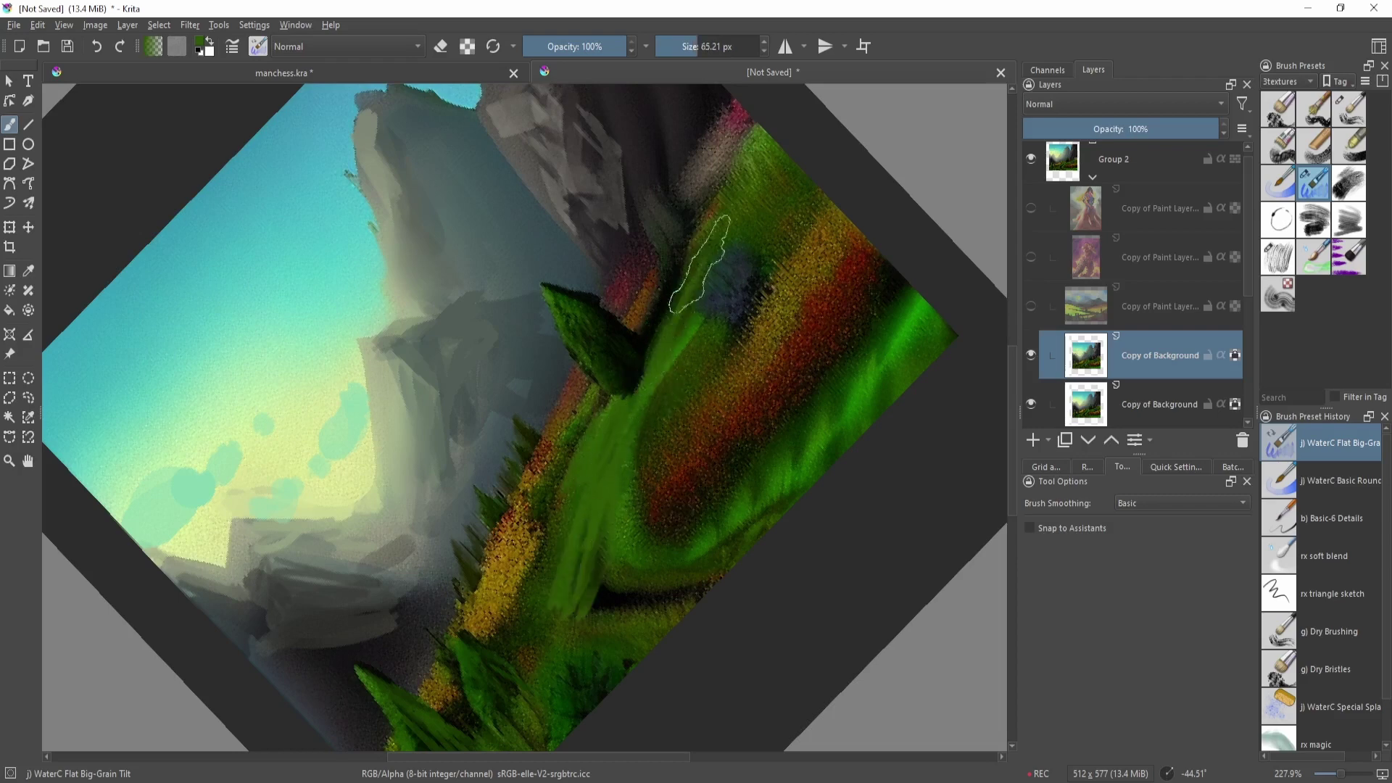
pyautogui.moveTo(699, 265)
pyautogui.mouseDown()
pyautogui.moveTo(429, 528)
pyautogui.moveTo(672, 734)
pyautogui.mouseUp()
pyautogui.press('5')
# - Lighten the central tree with green strokes in Screen blending mode at a brush size of 38.36 px
pyautogui.scroll(3, 631, 290)
pyautogui.hotkey('alt', 'shift', 's')
pyautogui.moveTo(605, 445)
pyautogui.mouseDown()
pyautogui.moveTo(571, 427)
pyautogui.moveTo(571, 471)
pyautogui.moveTo(594, 436)
pyautogui.moveTo(609, 500)
pyautogui.moveTo(572, 531)
pyautogui.mouseUp()
pyautogui.moveTo(630, 452); pyautogui.dragTo(652, 398)
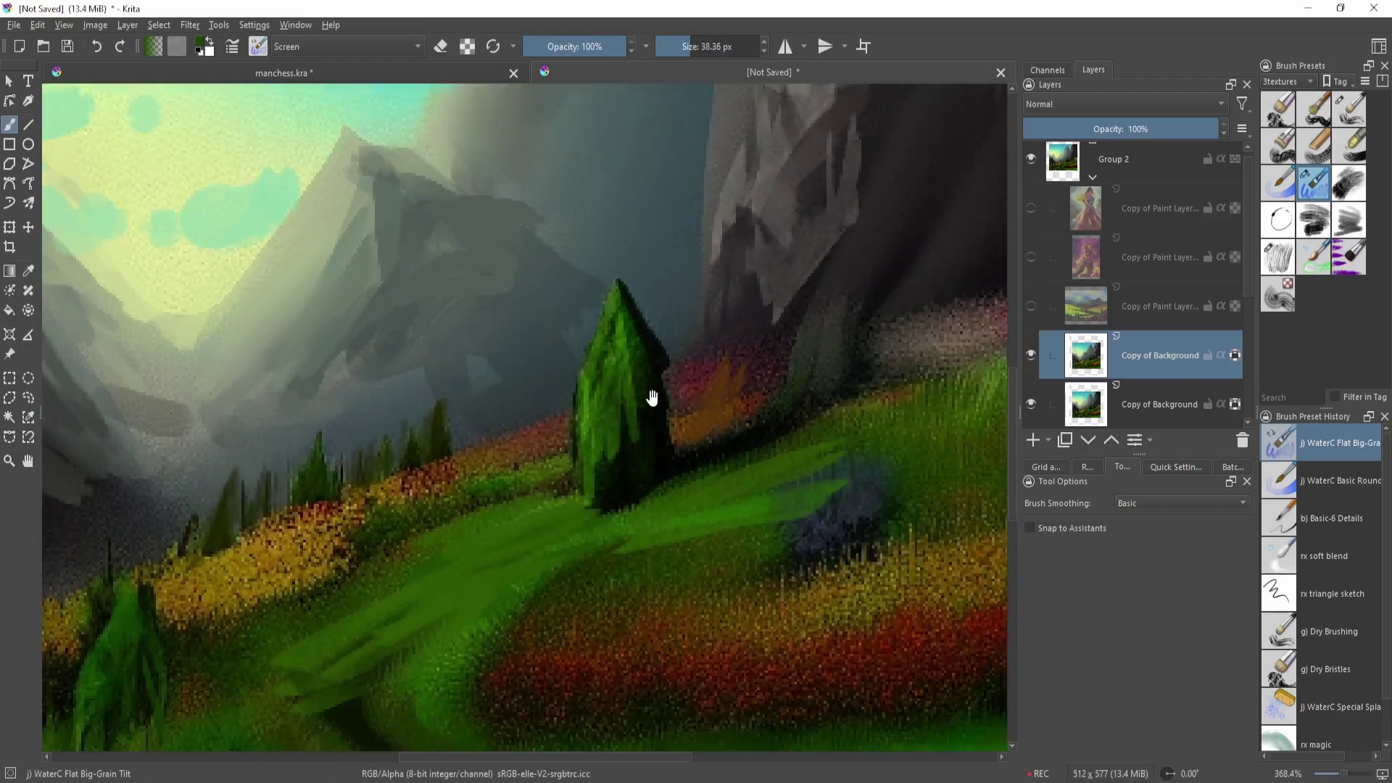
pyautogui.scroll(-3, 645, 428)
pyautogui.scroll(3, 638, 464)
# - Return to Normal blending and refine the central tree with sampled dark and green tones, reducing the brush to 26.94 px and smaller
pyautogui.hotkey('alt', 'shift', 'n')
pyautogui.keyDown('ctrl'); pyautogui.click(650, 457); pyautogui.keyUp('ctrl')
pyautogui.scroll(2, 631, 460)
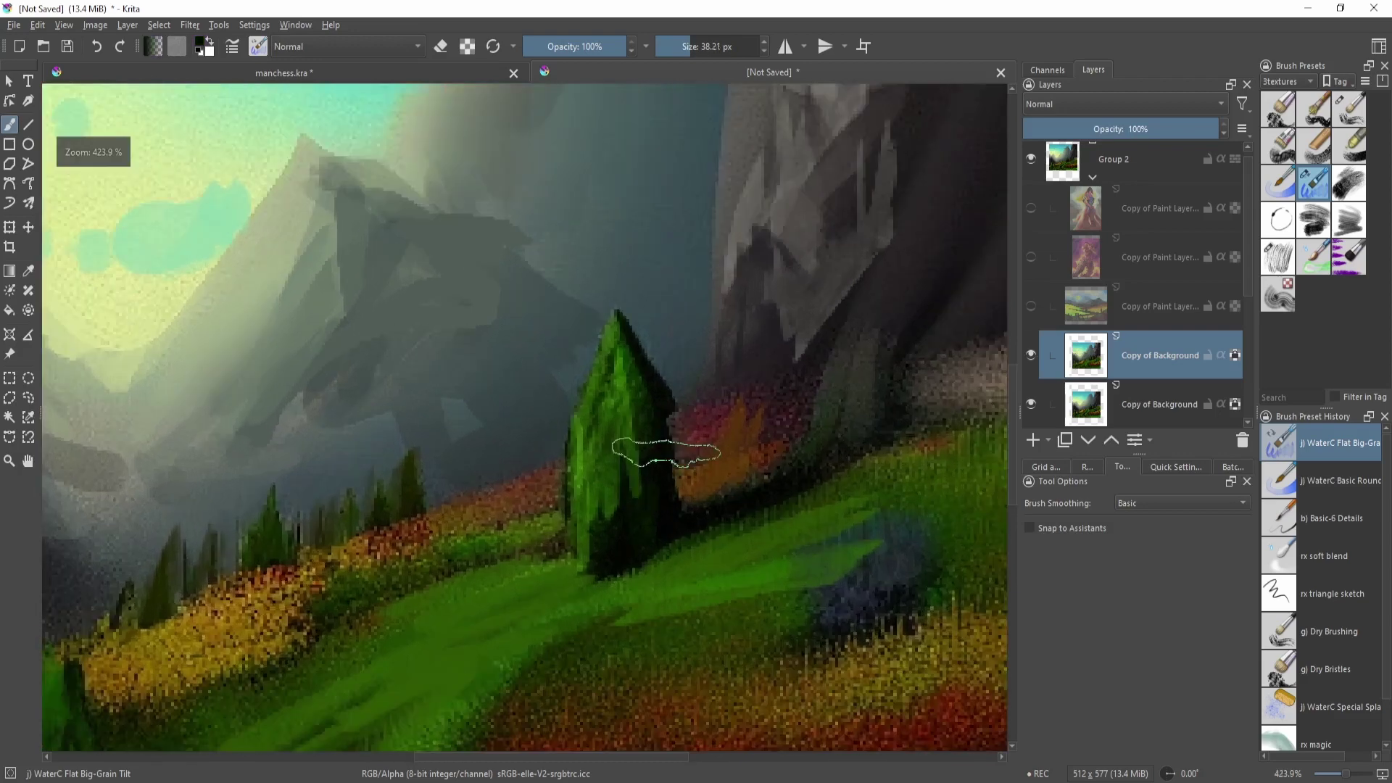
pyautogui.press('[')
pyautogui.keyDown('ctrl'); pyautogui.click(587, 465); pyautogui.keyUp('ctrl')
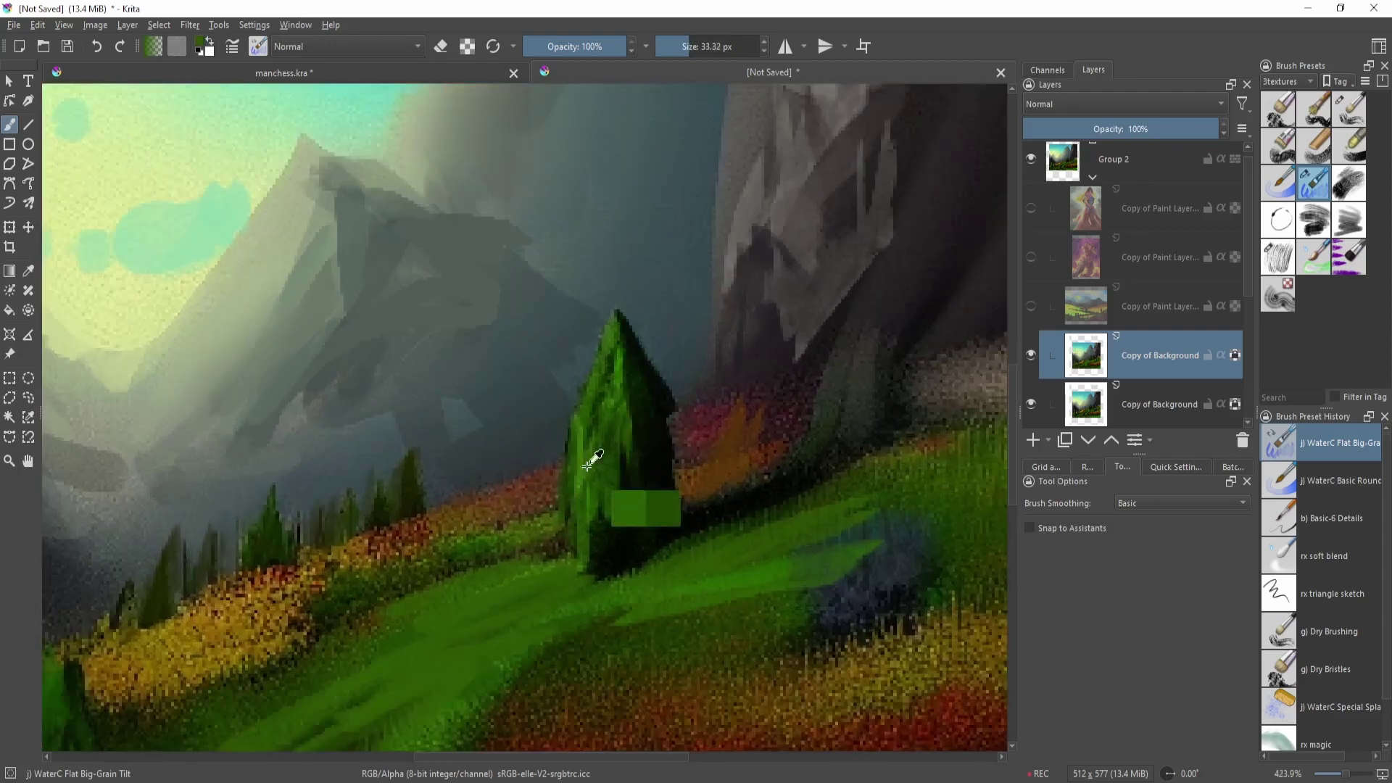
pyautogui.press('[')
pyautogui.scroll(-3, 634, 442)
pyautogui.scroll(4, 617, 462)
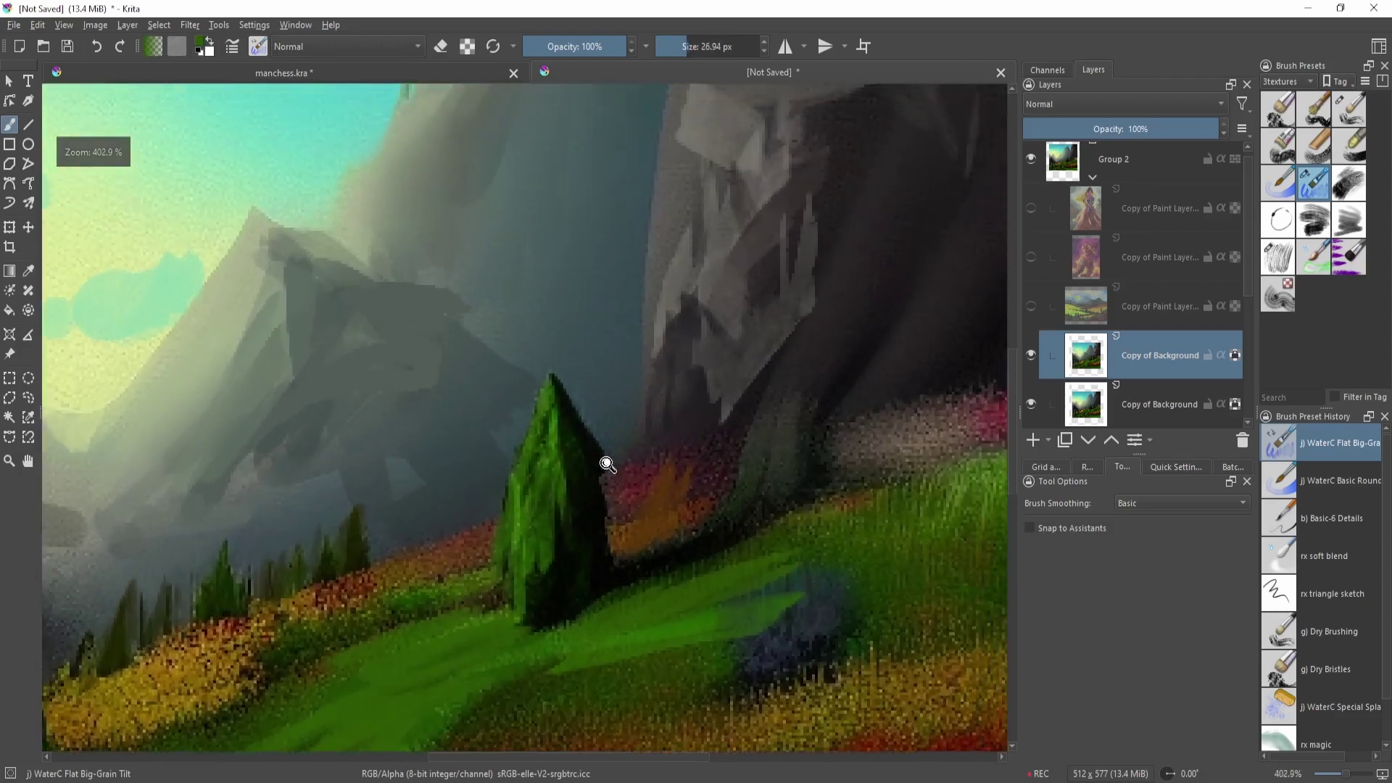
pyautogui.keyDown('ctrl'); pyautogui.click(559, 386); pyautogui.keyUp('ctrl')
pyautogui.press('[')
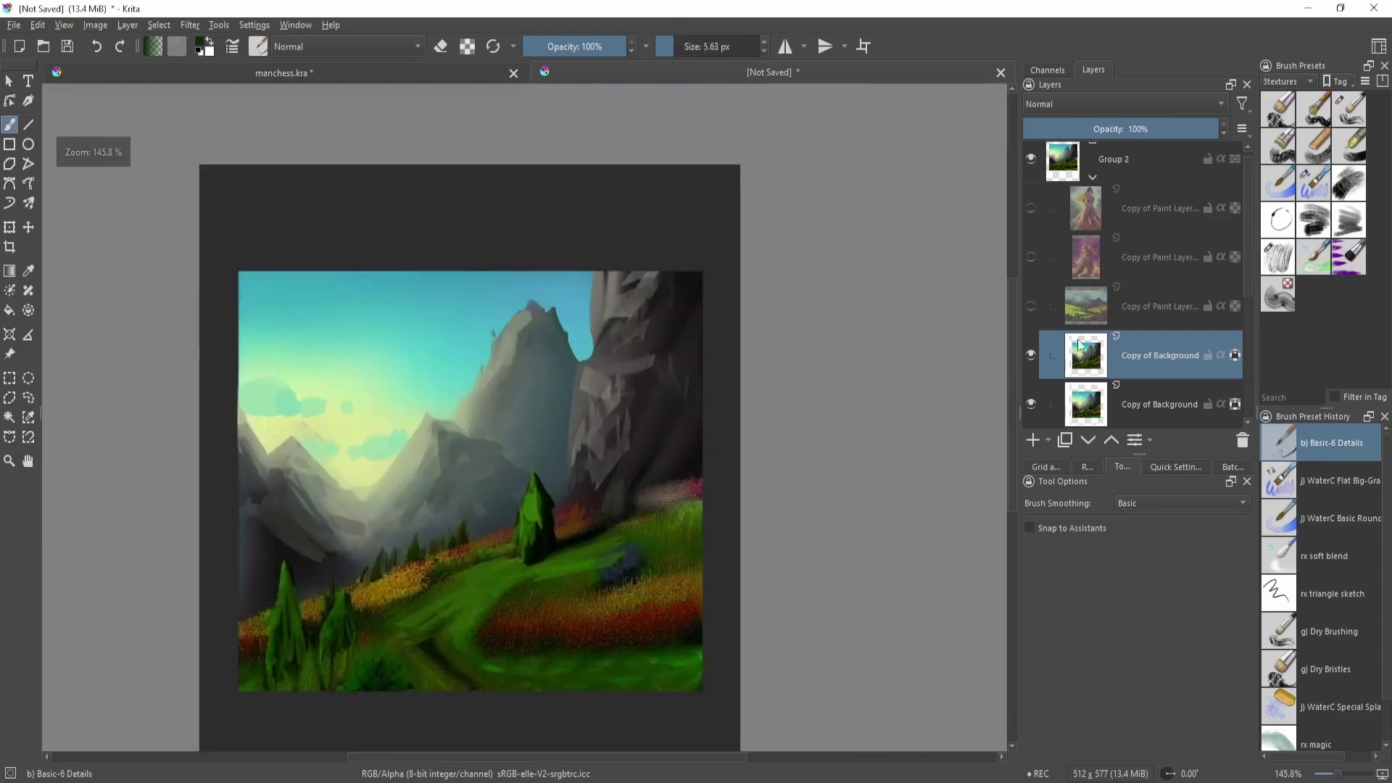
# - Toggle the repainted landscape layer's visibility repeatedly to compare it with the original beneath
pyautogui.click(1030, 357)
pyautogui.click(1030, 358)
pyautogui.click(1030, 365)
pyautogui.click(1028, 366)
pyautogui.click(1028, 366)
pyautogui.click(1029, 368)
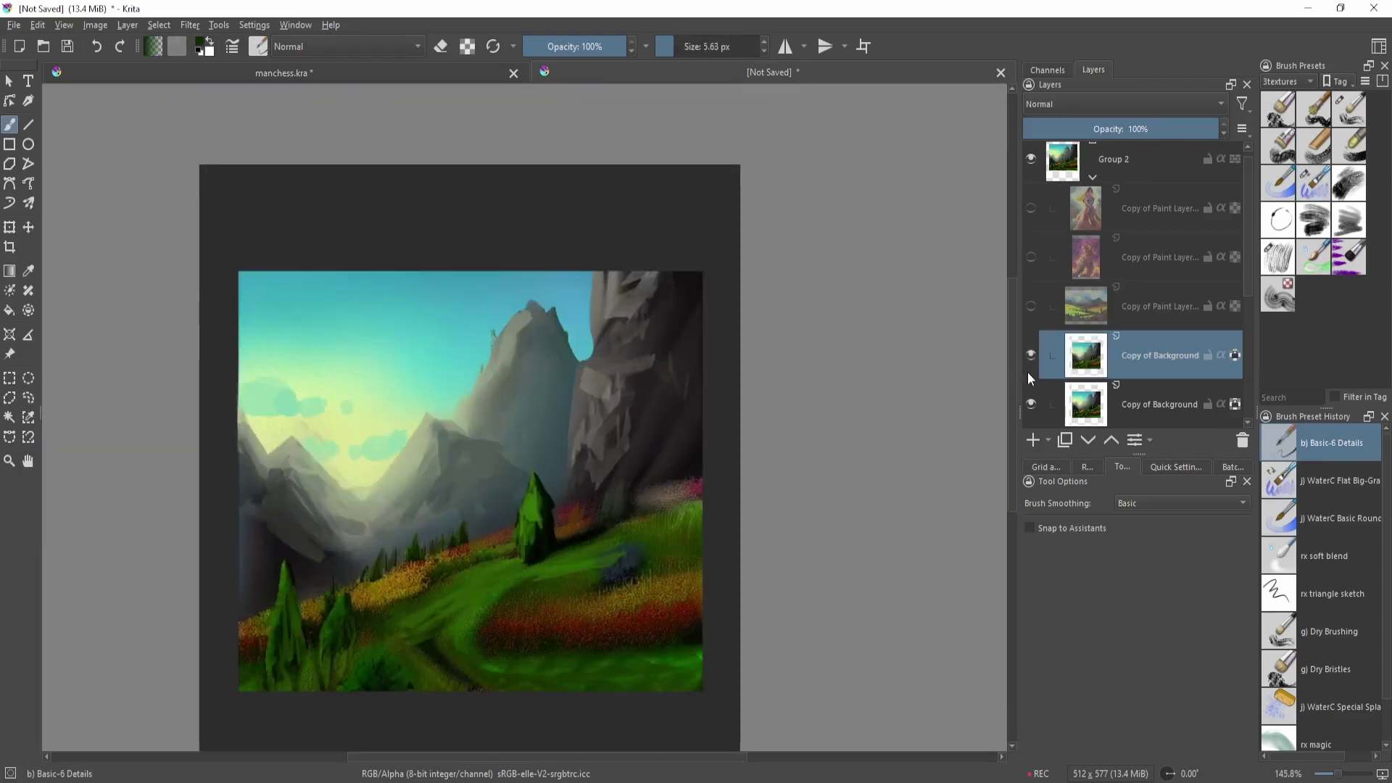
pyautogui.click(1029, 367)
pyautogui.click(1029, 368)
pyautogui.click(1029, 372)
pyautogui.click(1029, 374)
pyautogui.click(1029, 374)
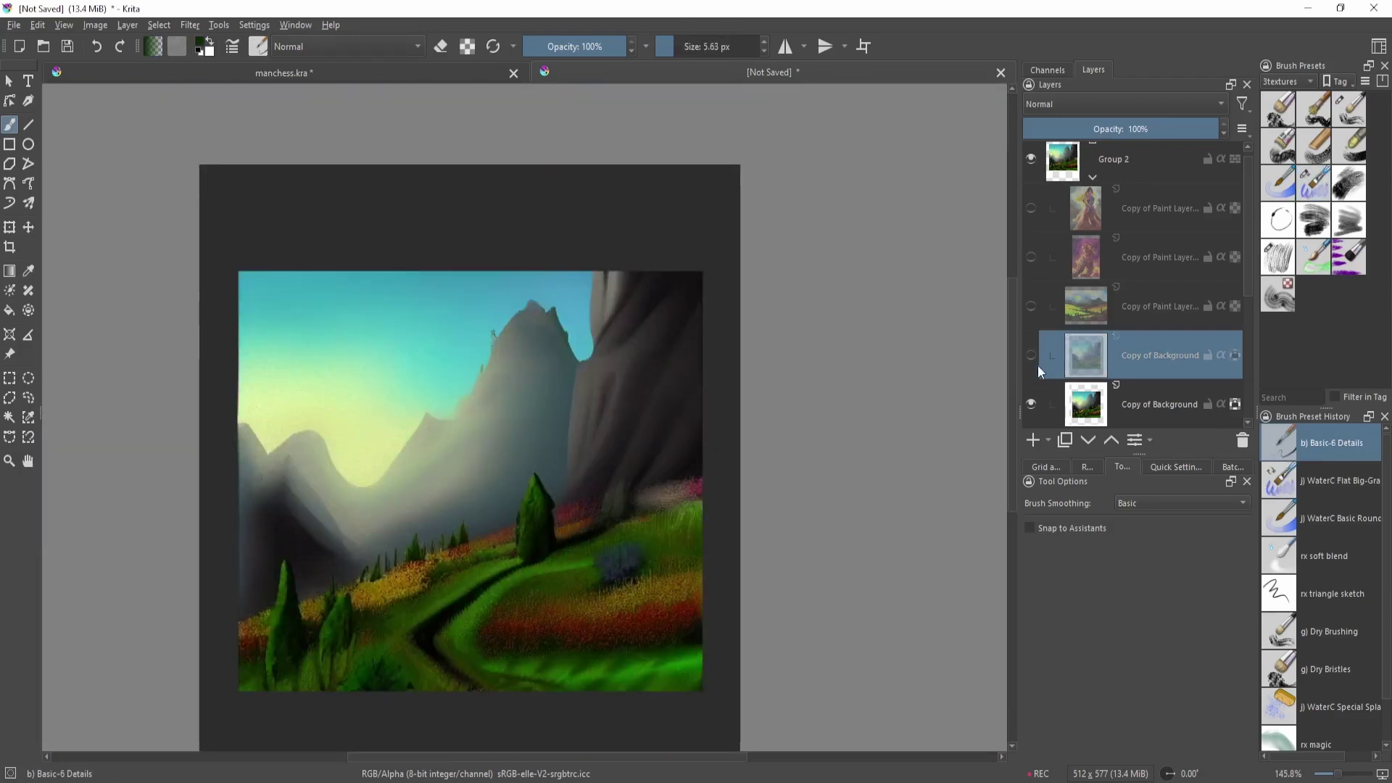
pyautogui.click(1030, 374)
# - Examine the brushwork and edges of the repainted landscape, from the cliff and central tree to the flower field
pyautogui.moveTo(709, 483); pyautogui.dragTo(643, 562)
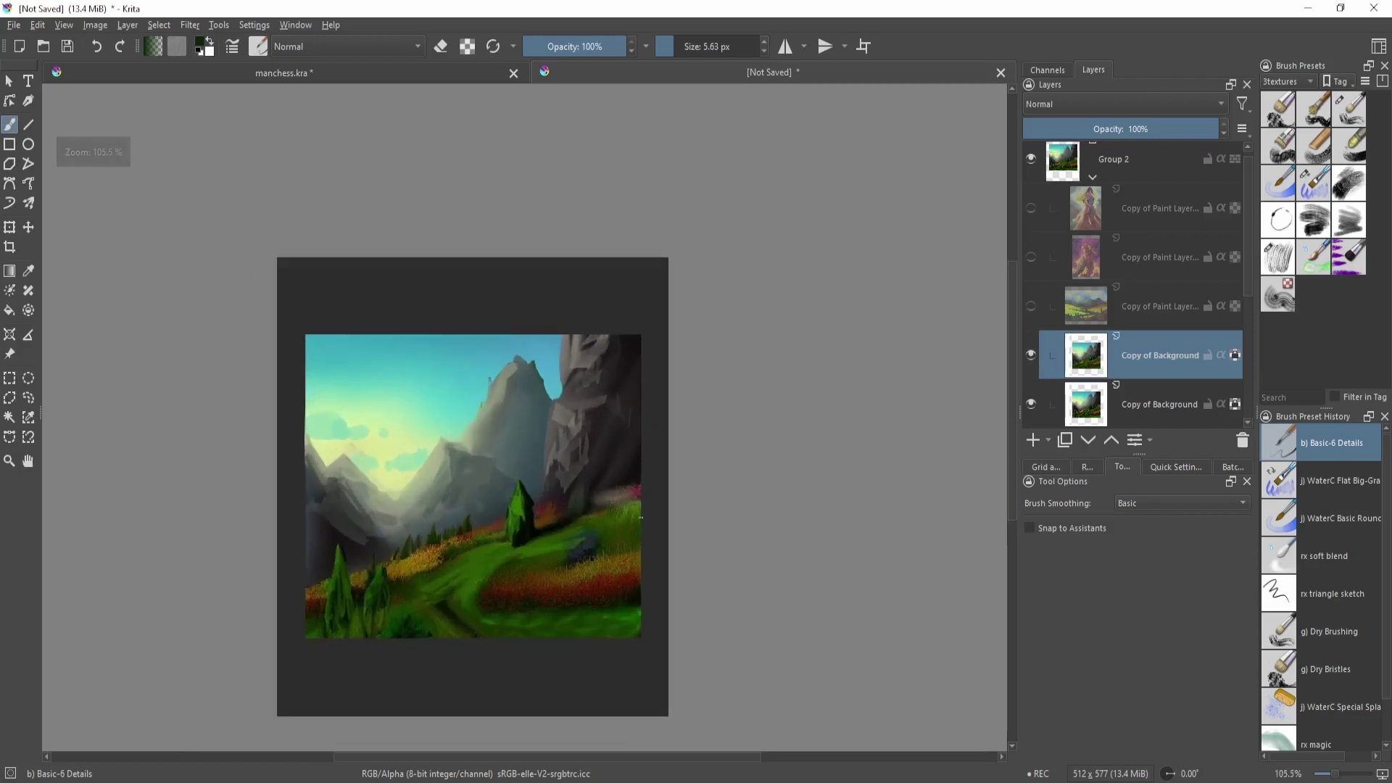
pyautogui.scroll(2, 662, 519)
pyautogui.scroll(6, 761, 401)
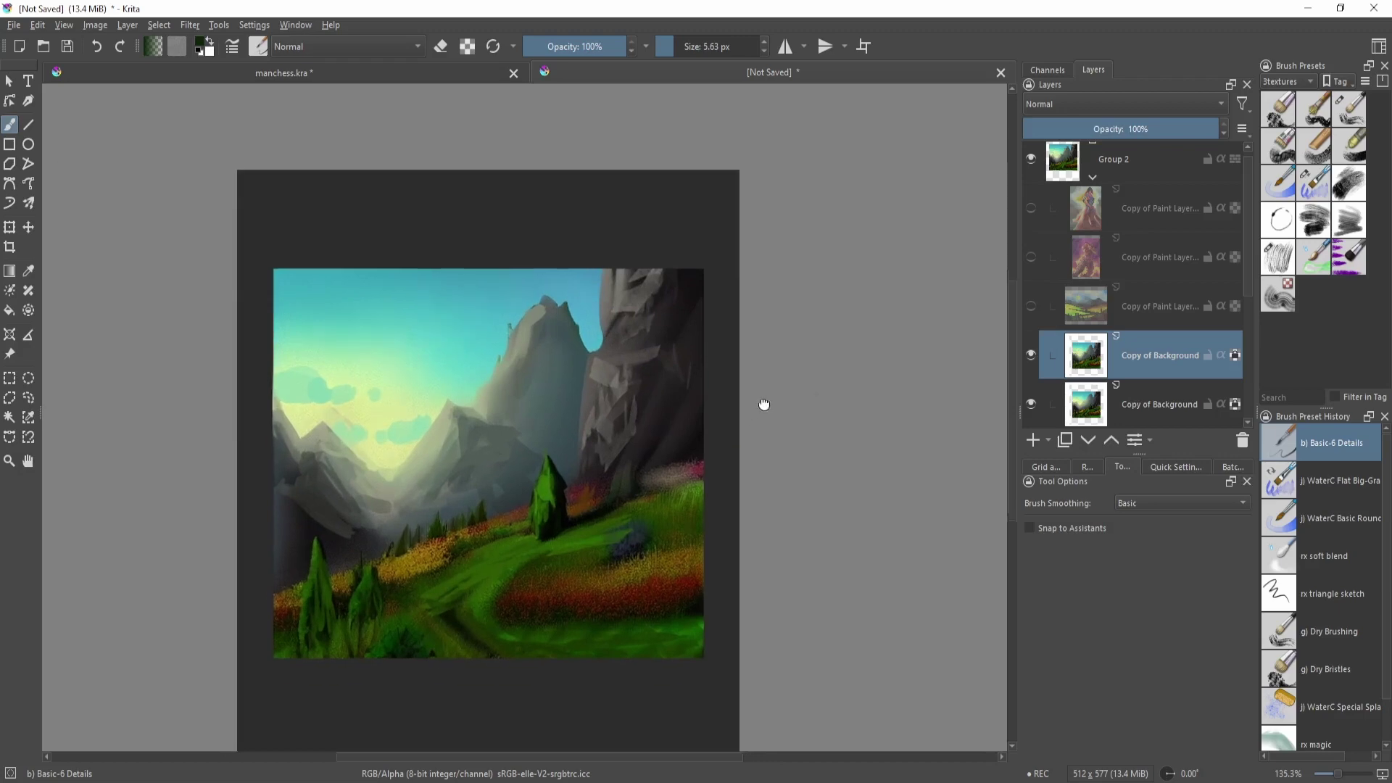
pyautogui.scroll(-2, 809, 373)
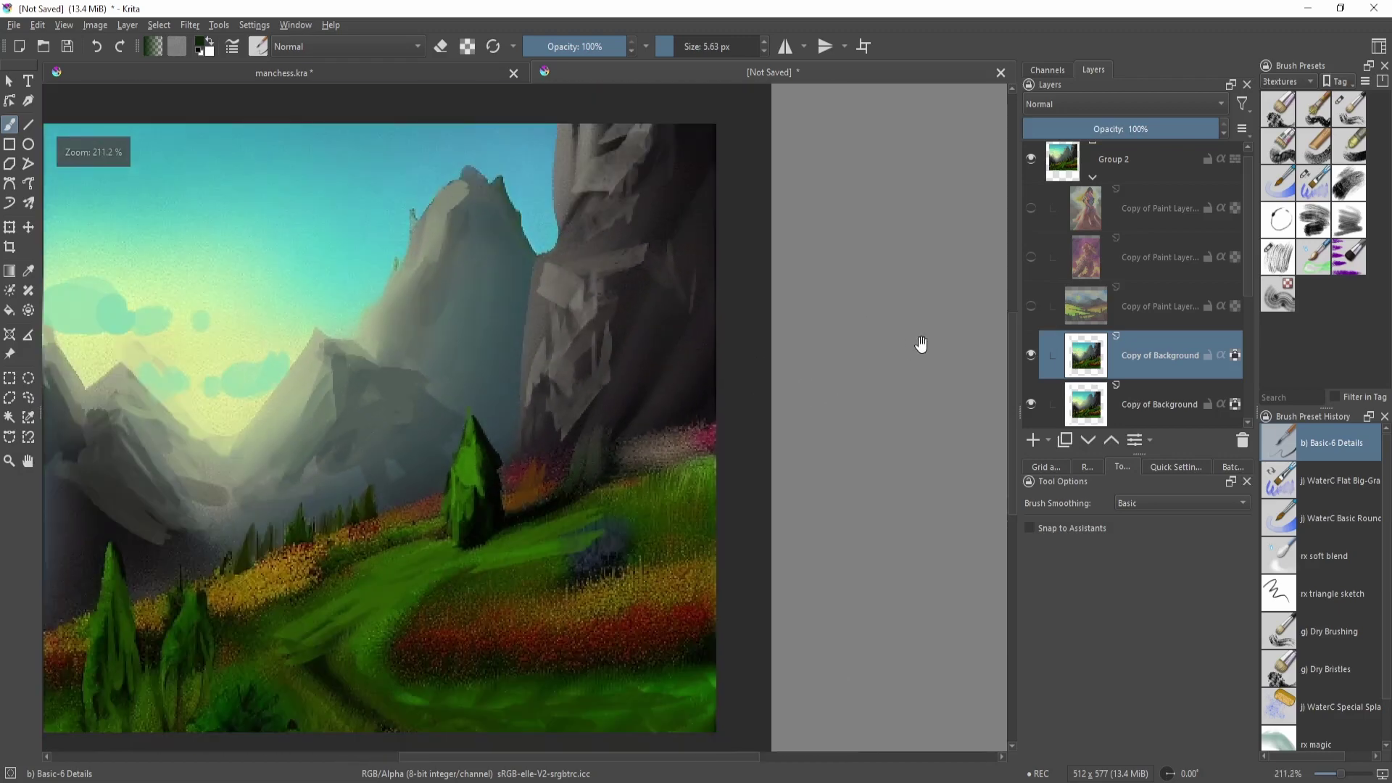
pyautogui.moveTo(672, 497); pyautogui.dragTo(659, 447)
pyautogui.scroll(2, 672, 448)
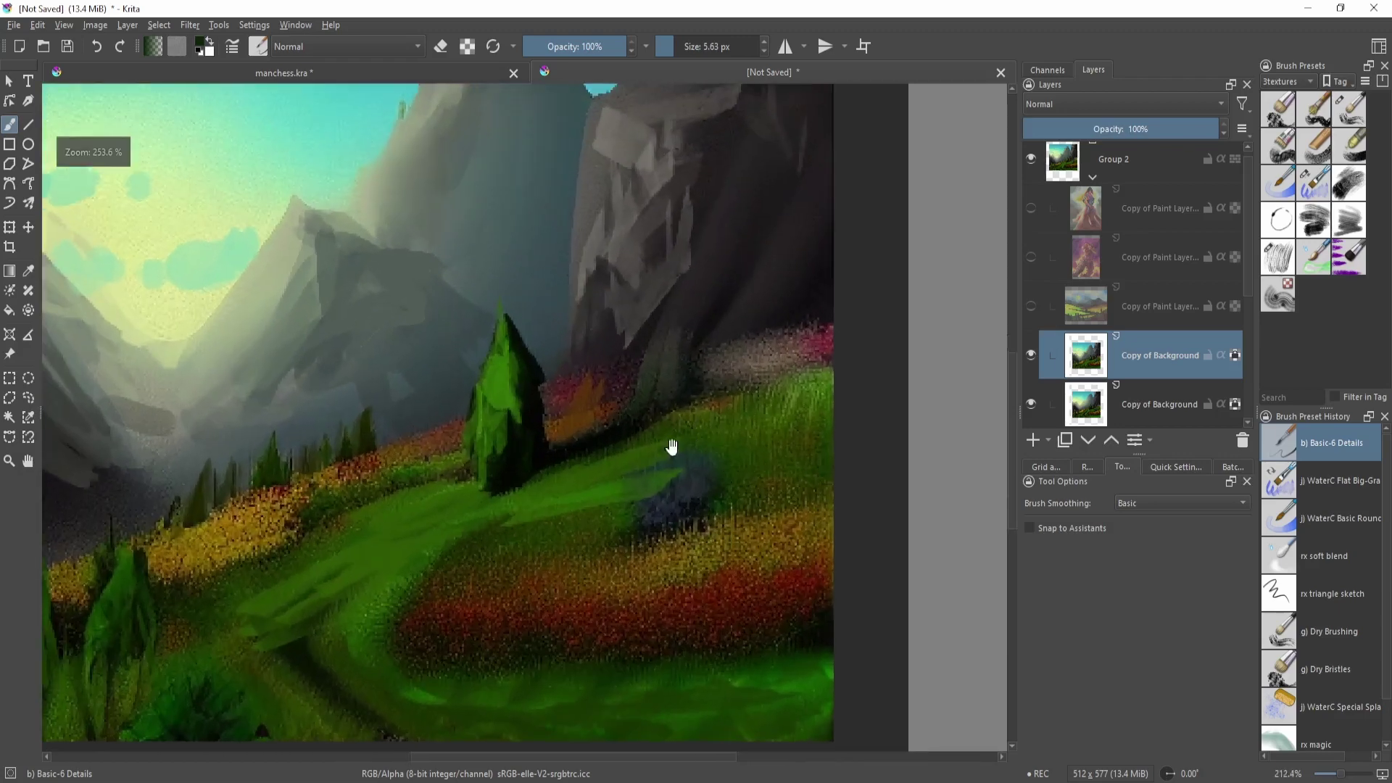
pyautogui.moveTo(528, 510); pyautogui.dragTo(753, 527)
pyautogui.scroll(-2, 733, 369)
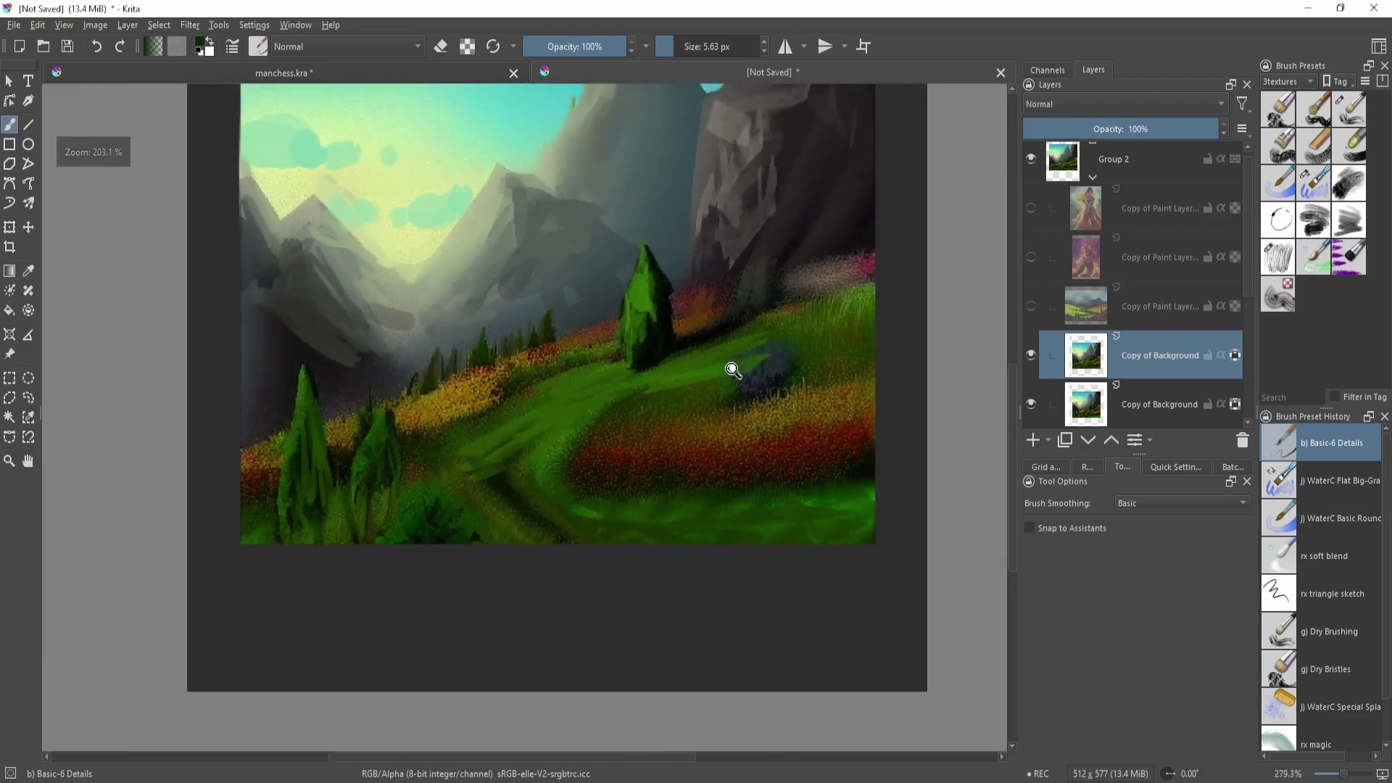
pyautogui.scroll(2, 802, 423)
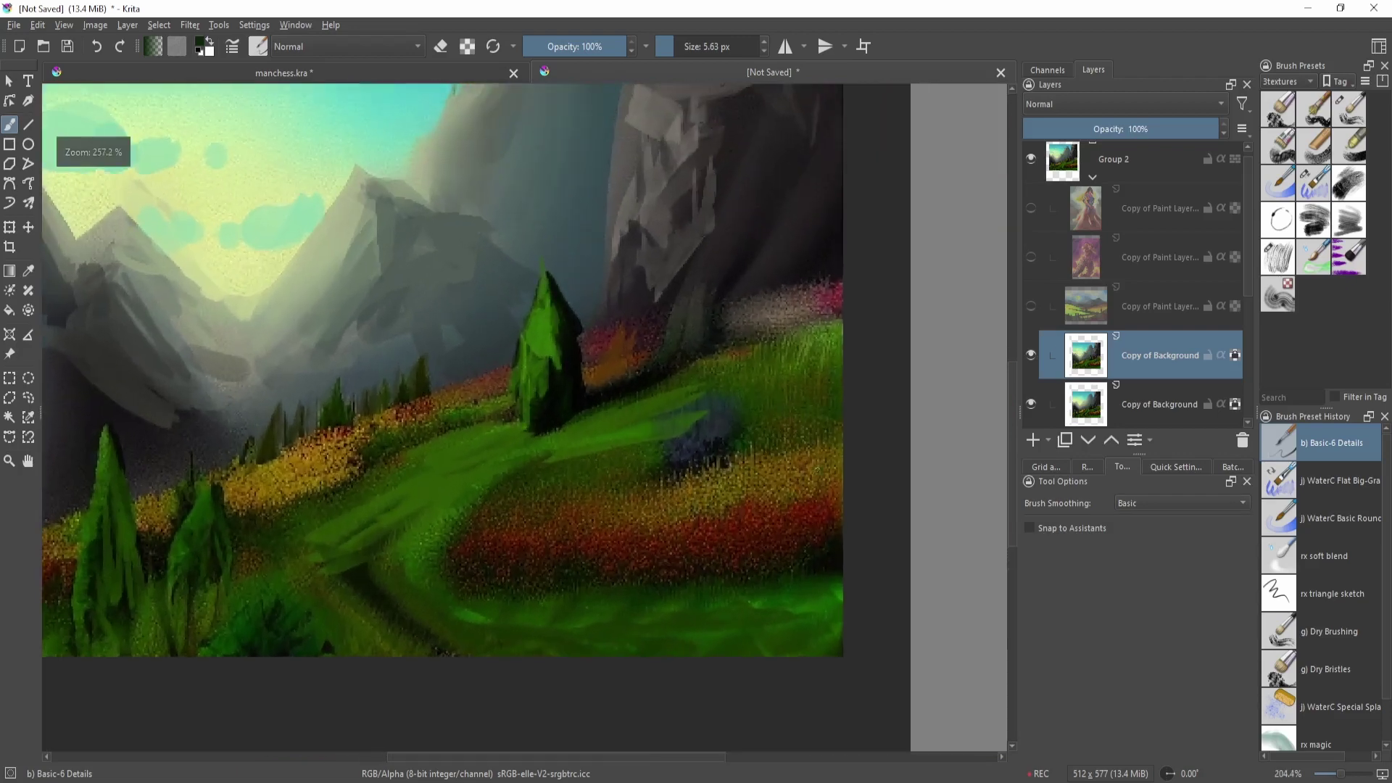
pyautogui.moveTo(537, 533); pyautogui.dragTo(522, 533)
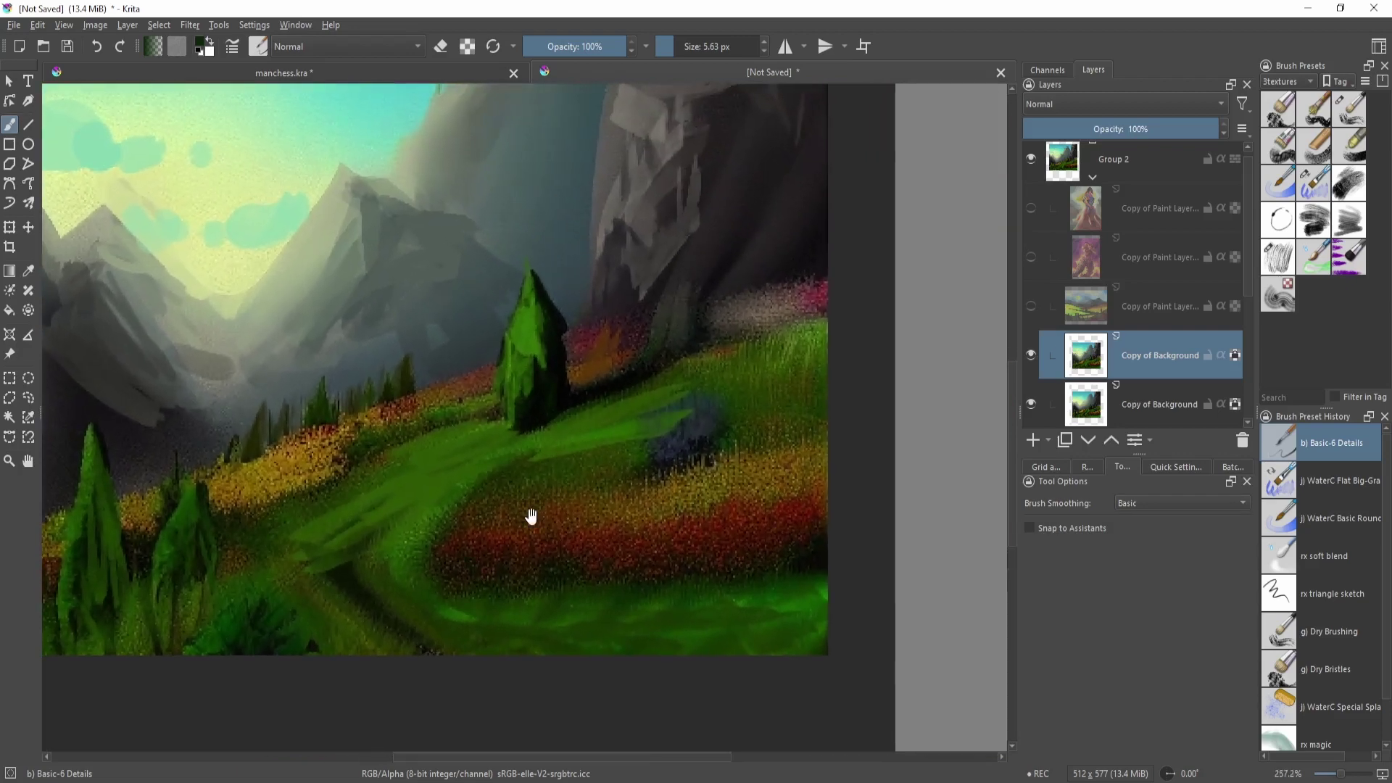
pyautogui.moveTo(785, 419); pyautogui.dragTo(662, 463)
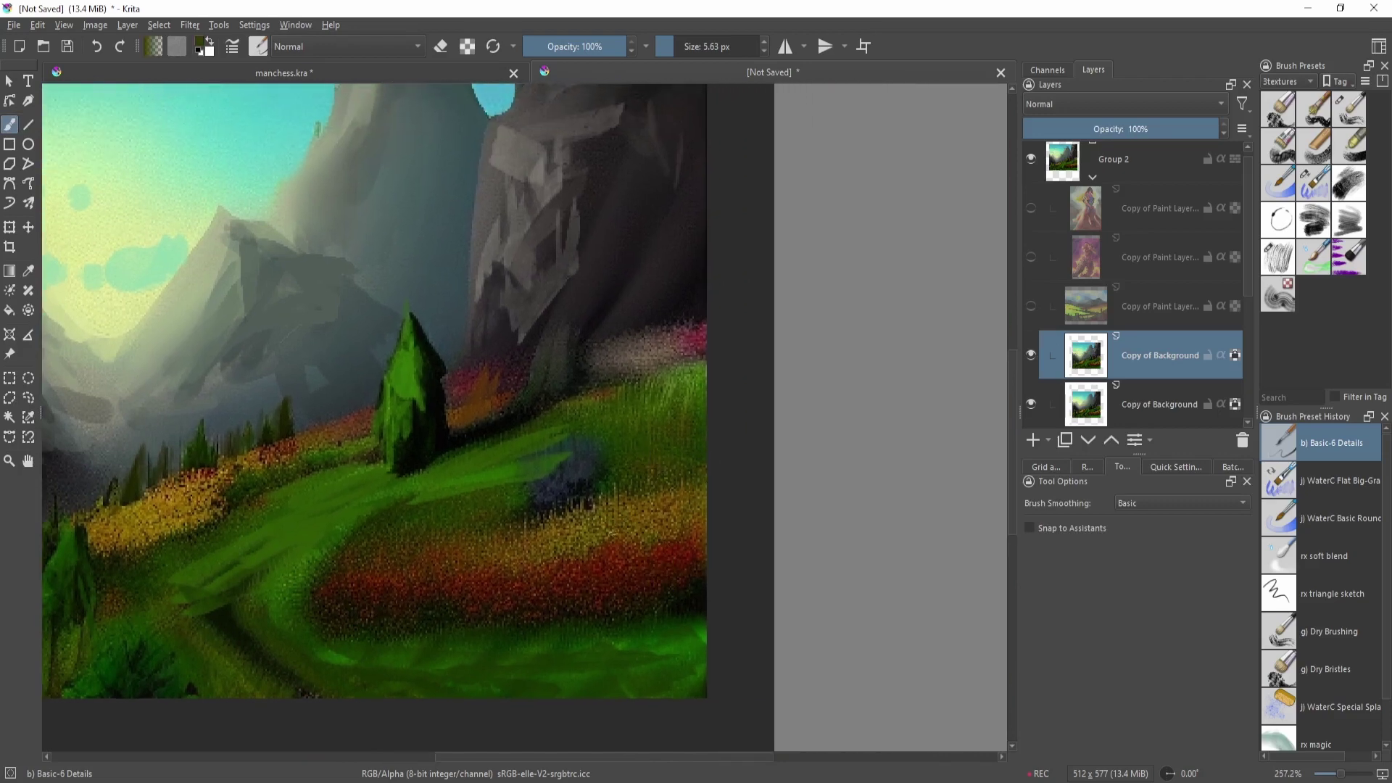
pyautogui.moveTo(565, 533)
pyautogui.mouseDown()
pyautogui.moveTo(612, 559)
pyautogui.moveTo(659, 554)
pyautogui.mouseUp()
pyautogui.scroll(-1, 652, 531)
pyautogui.moveTo(754, 424); pyautogui.dragTo(729, 318)
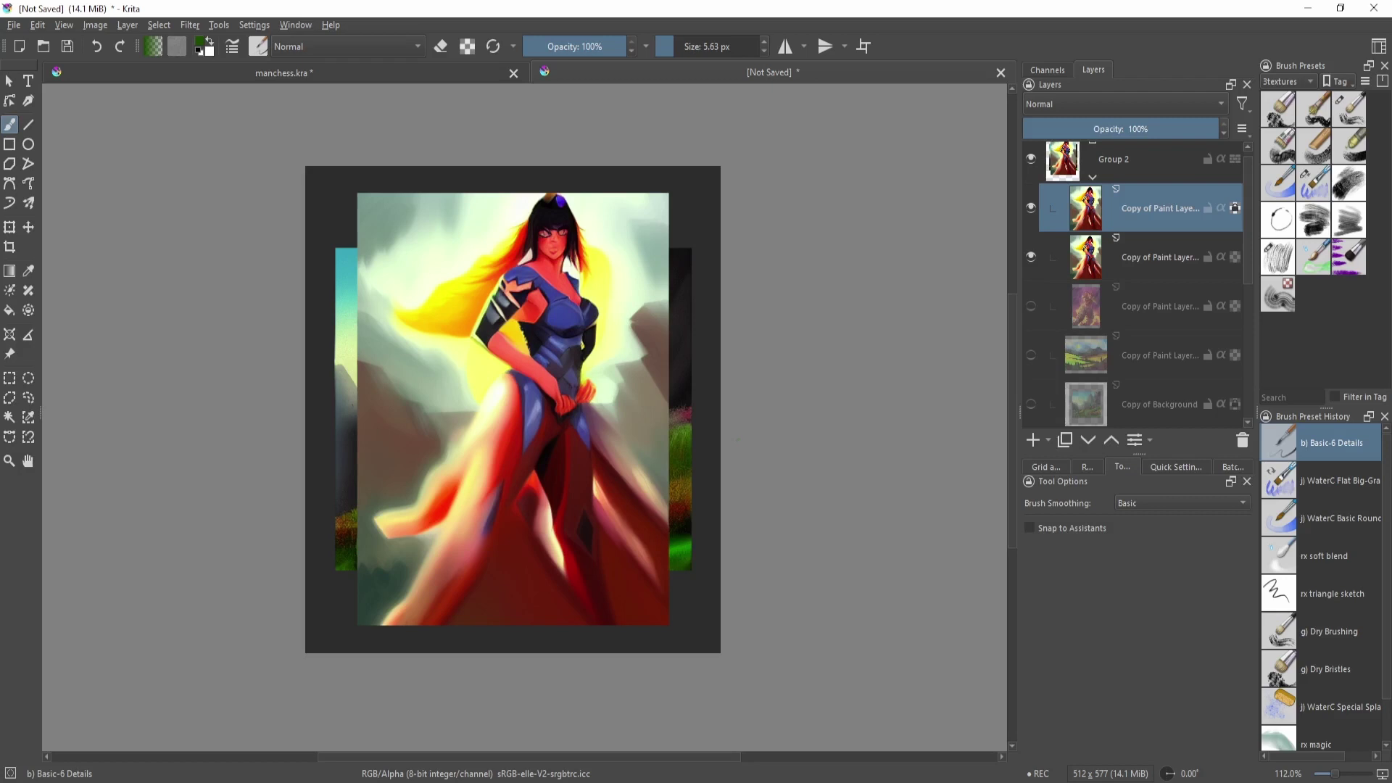
# - Try broad pink and cream strokes over the lower left of the woman's flowing skirt at 17.83 and 34.01 px, and undo them
pyautogui.moveTo(738, 439); pyautogui.dragTo(790, 402)
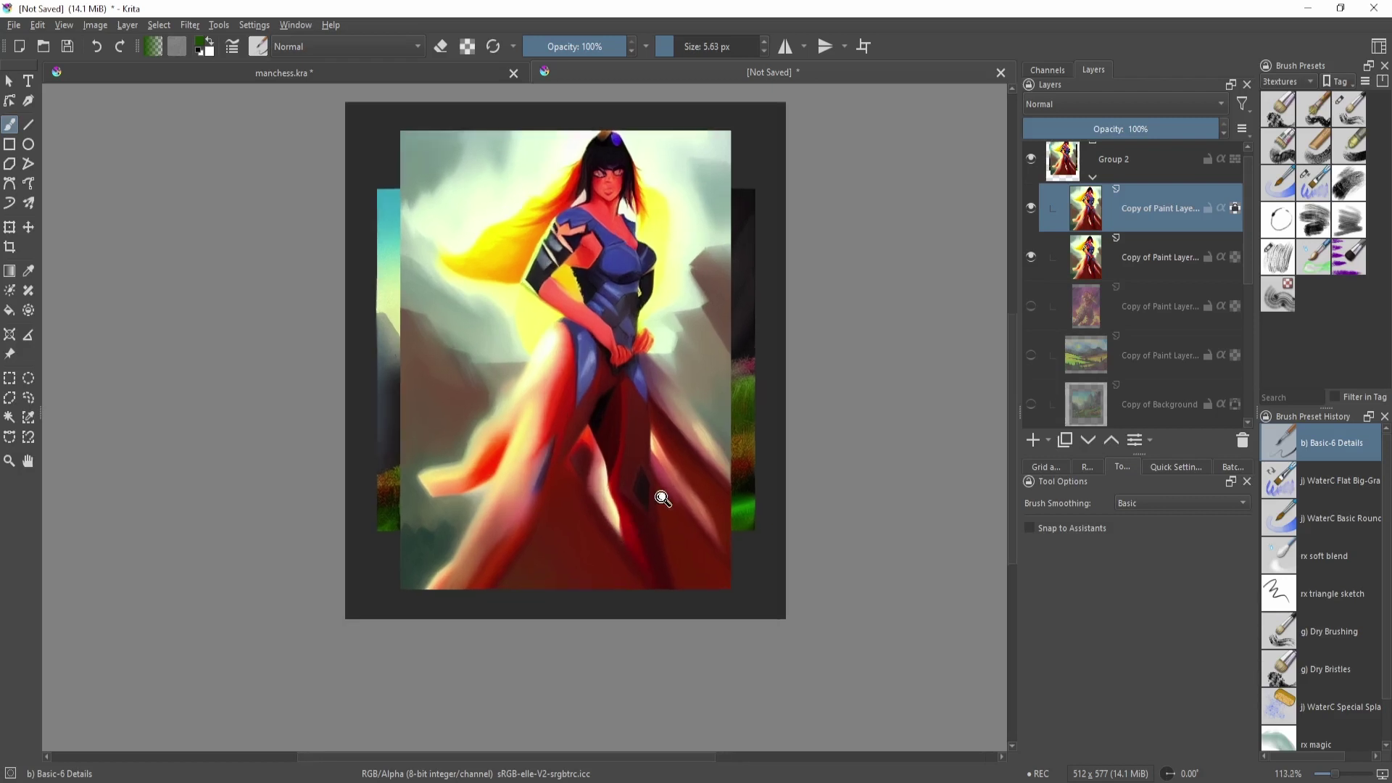
pyautogui.moveTo(659, 497); pyautogui.dragTo(592, 591)
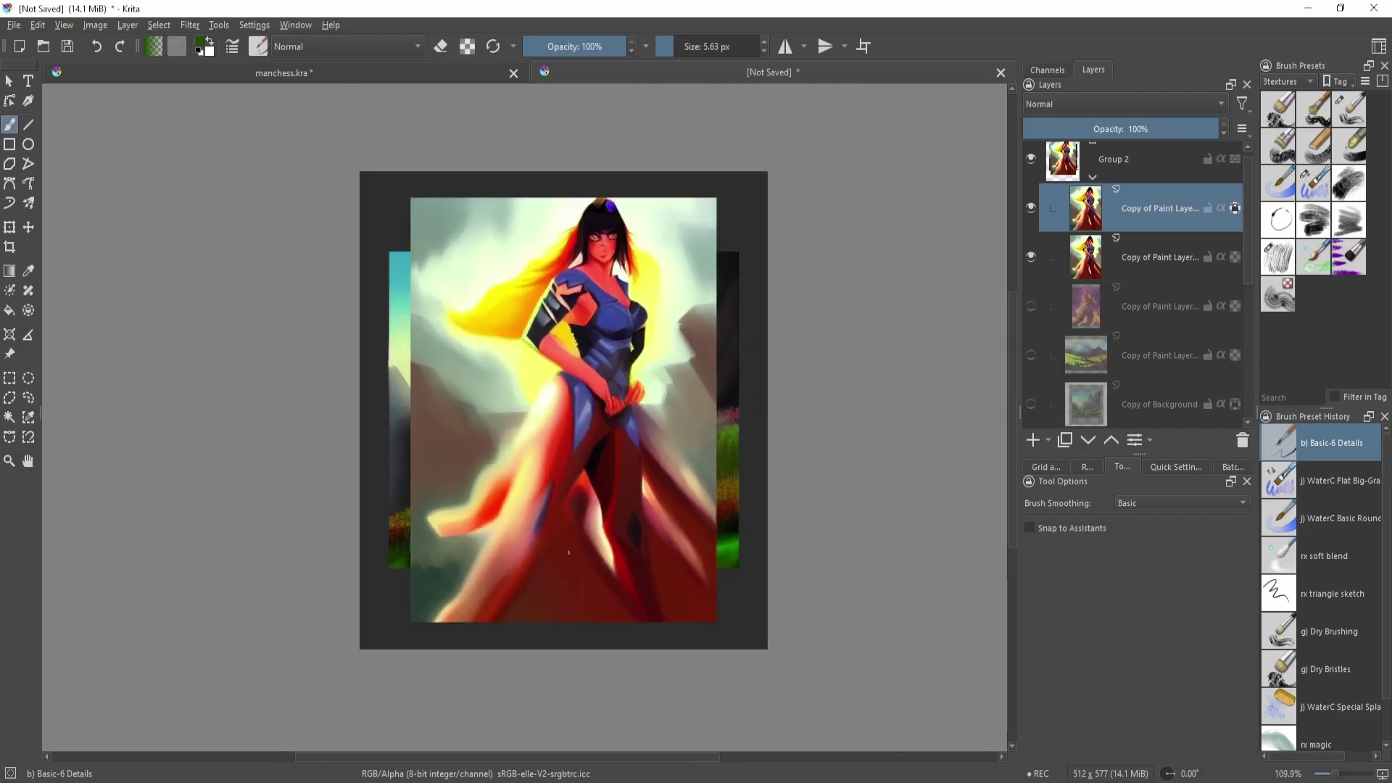
pyautogui.moveTo(529, 537)
pyautogui.mouseDown()
pyautogui.moveTo(609, 500)
pyautogui.moveTo(543, 554)
pyautogui.mouseUp()
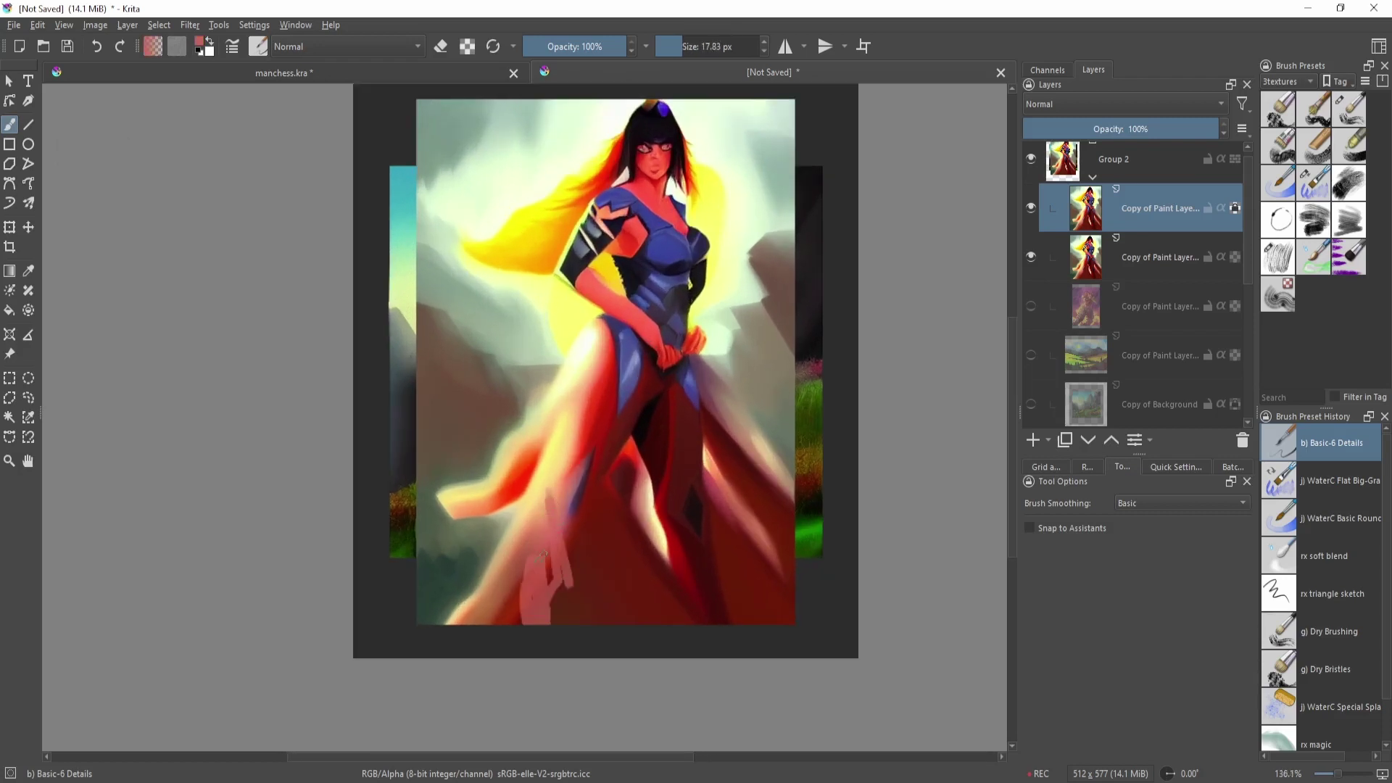
pyautogui.press(']')
pyautogui.press(']')
pyautogui.moveTo(509, 626); pyautogui.dragTo(495, 650)
pyautogui.moveTo(509, 547)
pyautogui.mouseDown()
pyautogui.moveTo(523, 447)
pyautogui.moveTo(478, 602)
pyautogui.moveTo(551, 554)
pyautogui.mouseUp()
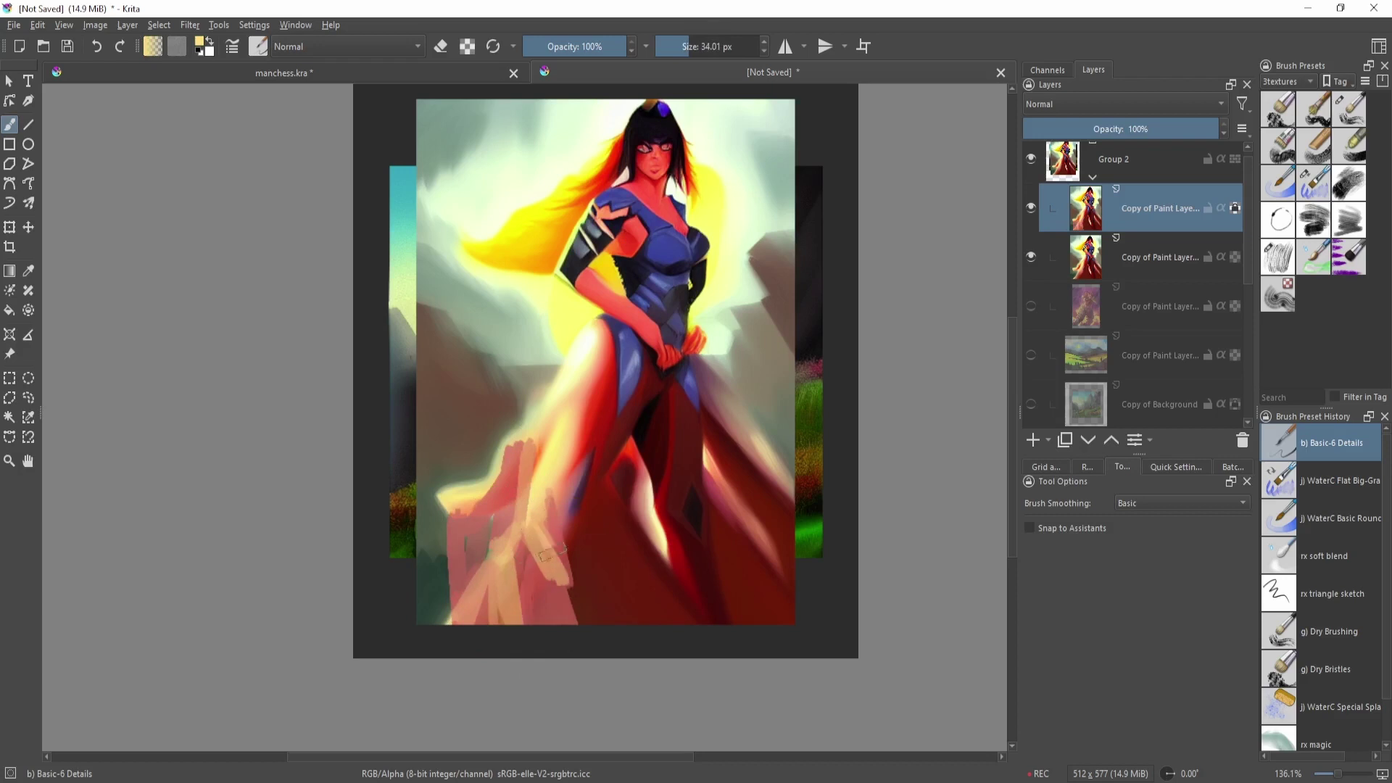
pyautogui.hotkey('ctrl', '-')
pyautogui.hotkey('ctrl', '-')
pyautogui.hotkey('ctrl', '+')
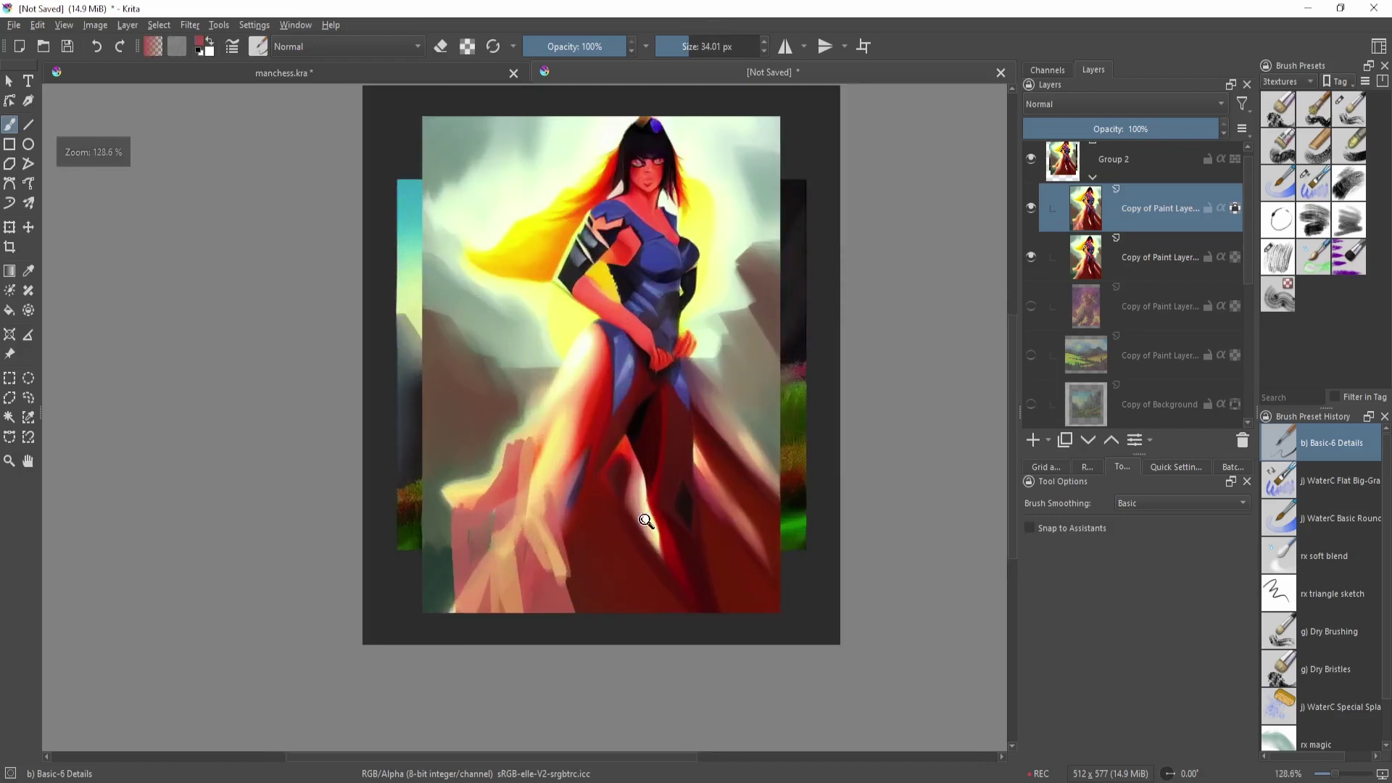
pyautogui.hotkey('ctrl', 'z')
pyautogui.hotkey('ctrl', 'z')
pyautogui.hotkey('ctrl', 'z')
pyautogui.hotkey('ctrl', 'z')
# - Brush sampled skirt and background tones along the skirt's lower left edge at 26.19 px, undoing the stray stroke
pyautogui.keyDown('ctrl'); pyautogui.click(589, 545); pyautogui.keyUp('ctrl')
pyautogui.moveTo(558, 558)
pyautogui.mouseDown()
pyautogui.moveTo(545, 602)
pyautogui.moveTo(580, 588)
pyautogui.mouseUp()
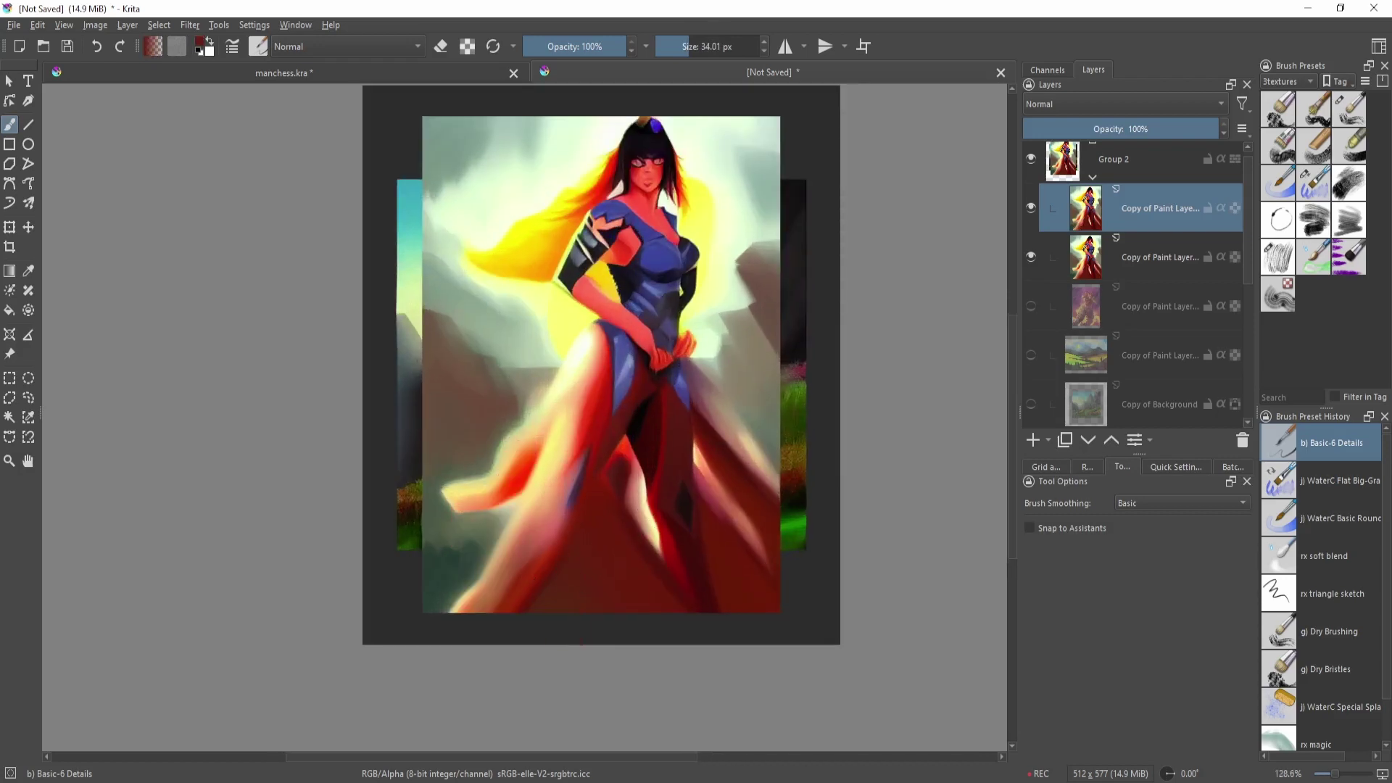
pyautogui.press('[')
pyautogui.moveTo(528, 506); pyautogui.dragTo(503, 623)
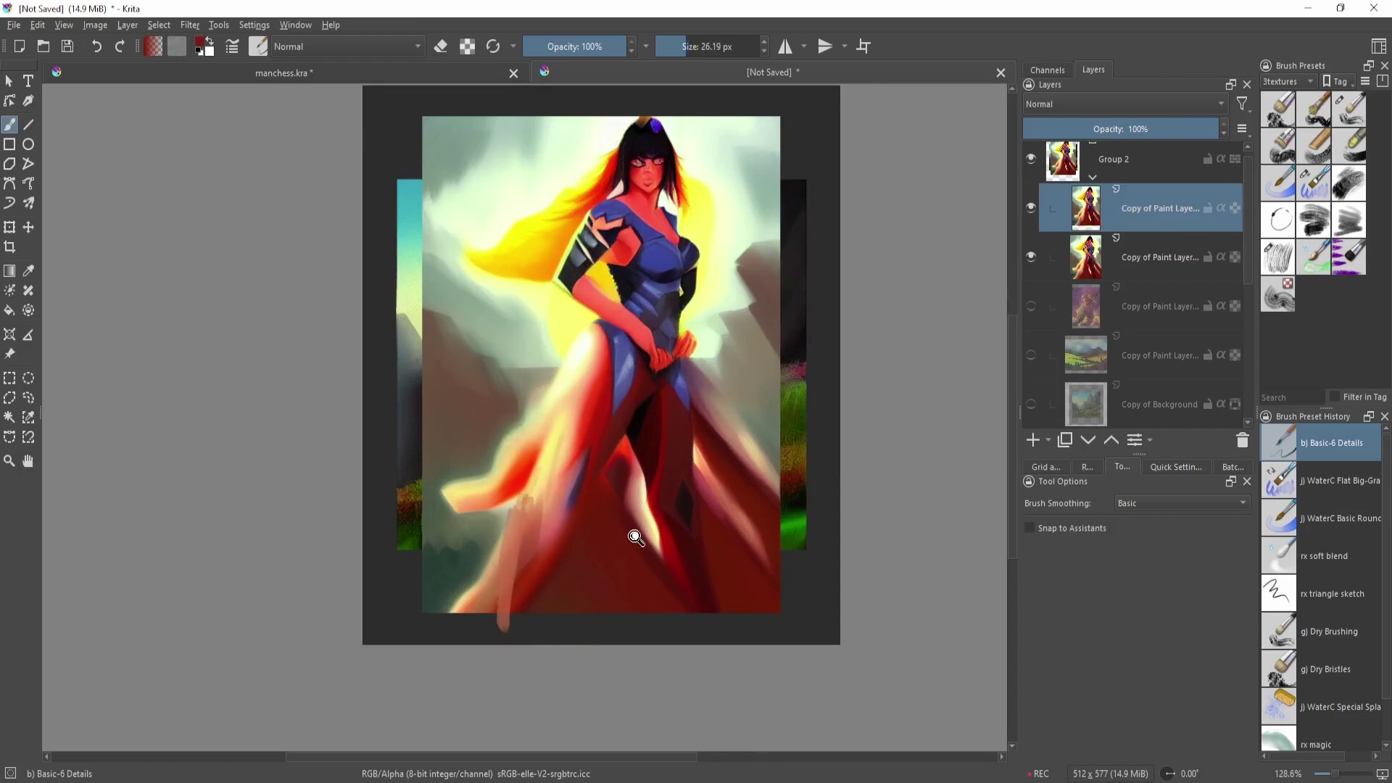
pyautogui.hotkey('ctrl', 'z')
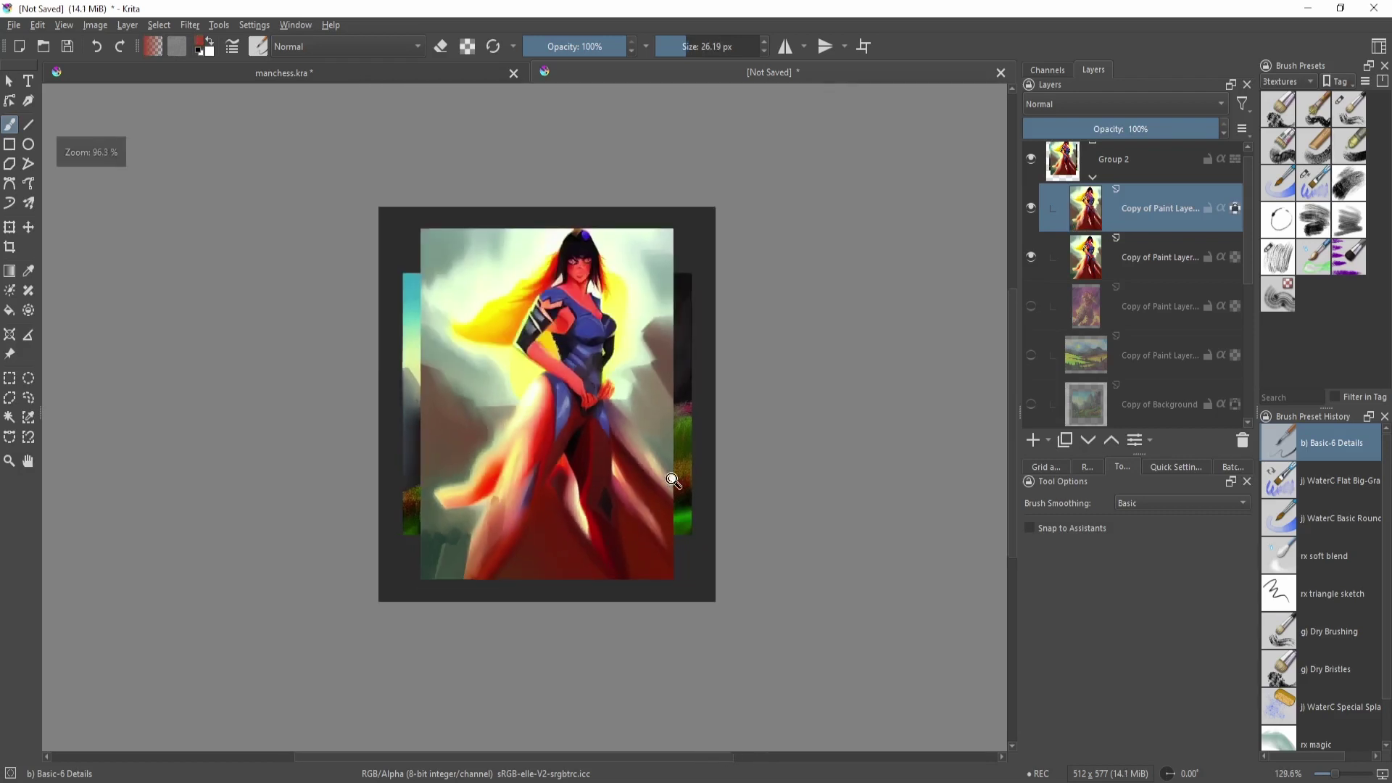
pyautogui.moveTo(674, 479)
pyautogui.mouseDown()
pyautogui.moveTo(646, 530)
pyautogui.moveTo(717, 341)
pyautogui.moveTo(733, 438)
pyautogui.mouseUp()
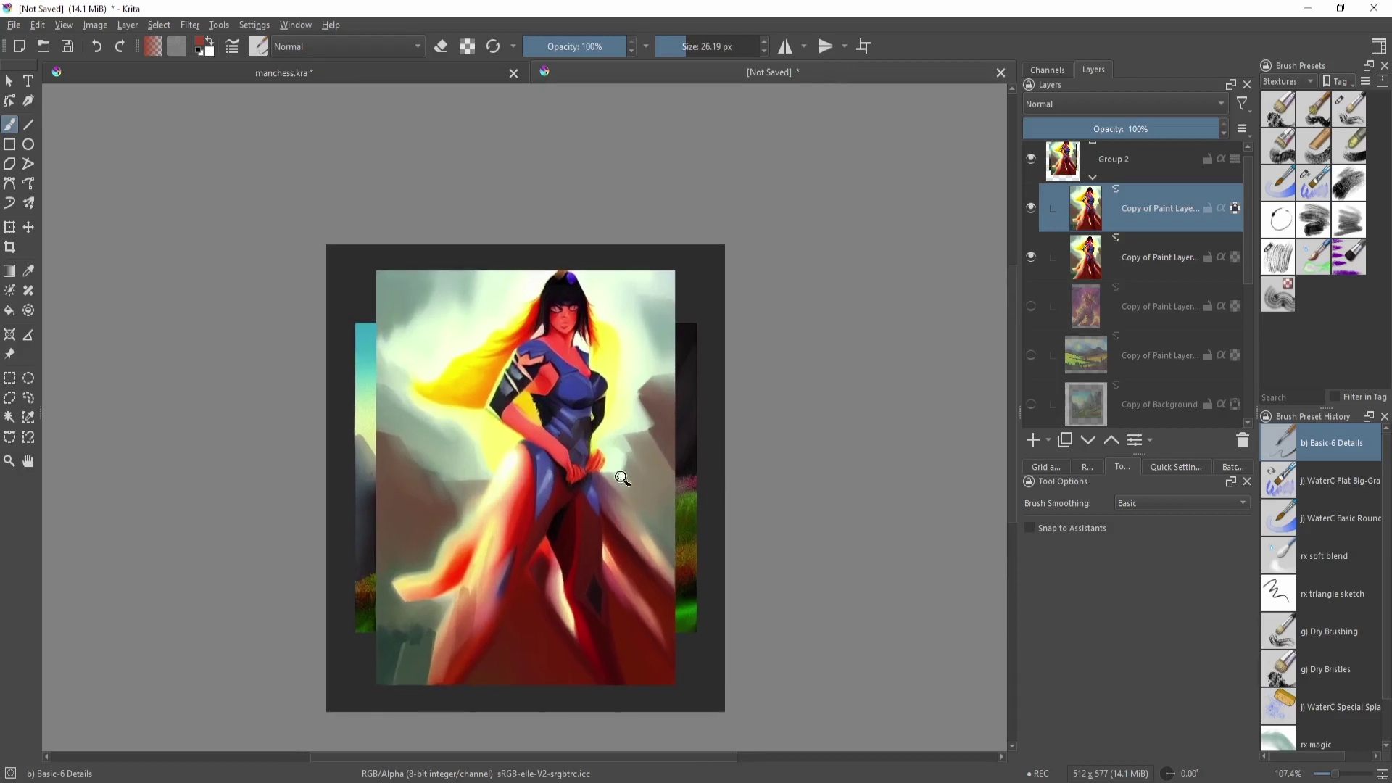
pyautogui.scroll(3, 619, 349)
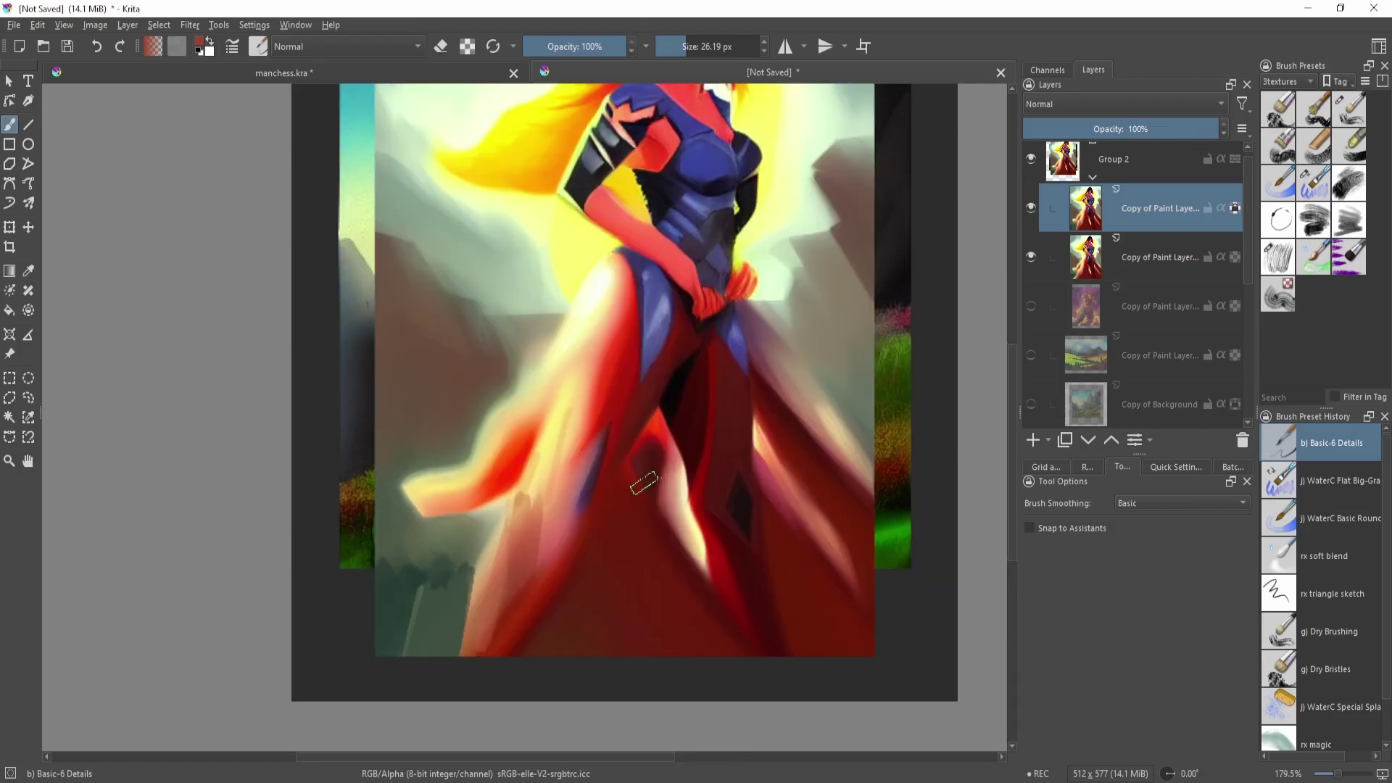
pyautogui.moveTo(702, 411); pyautogui.dragTo(679, 440)
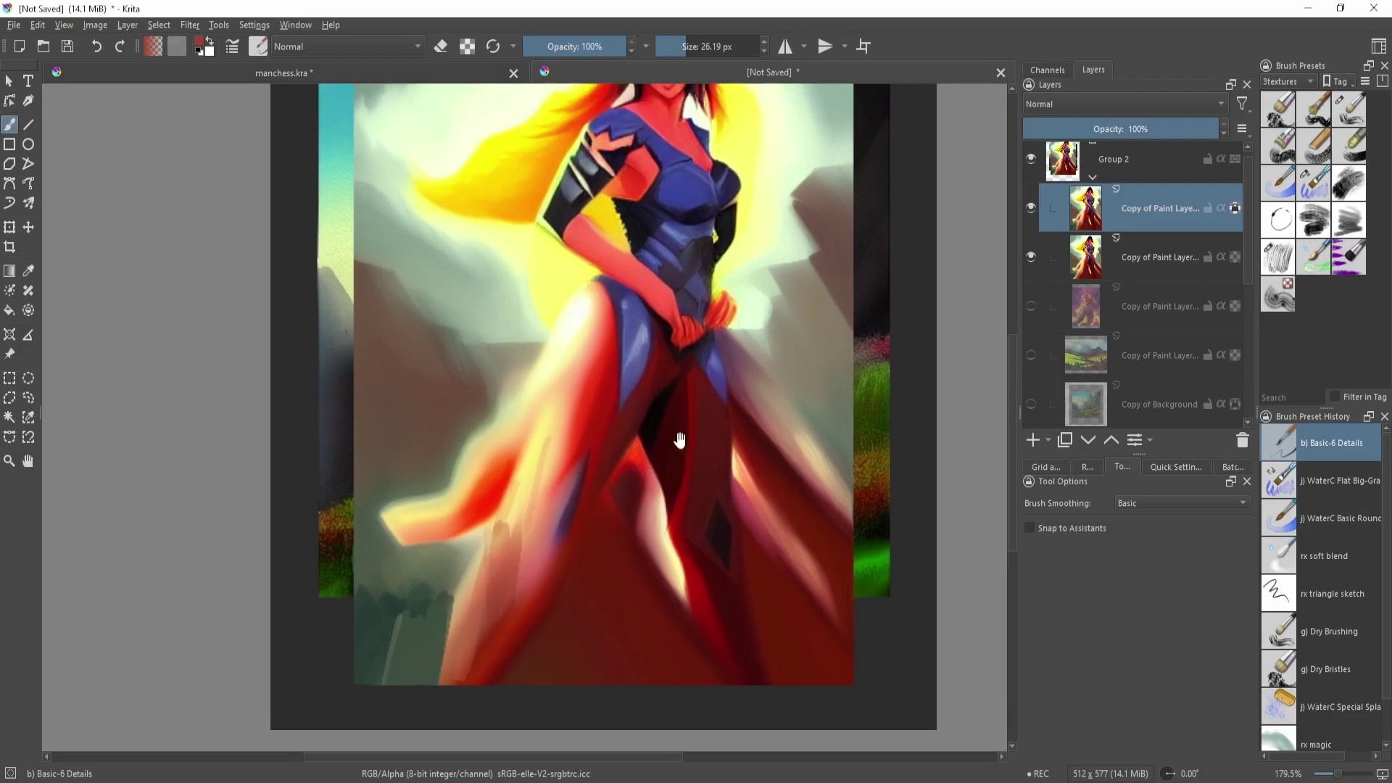
# - Define the skirt's lower left edge with sampled dark grey-green background strokes at 15.43 px
pyautogui.moveTo(633, 488); pyautogui.dragTo(665, 452)
pyautogui.keyDown('ctrl'); pyautogui.click(543, 541); pyautogui.keyUp('ctrl')
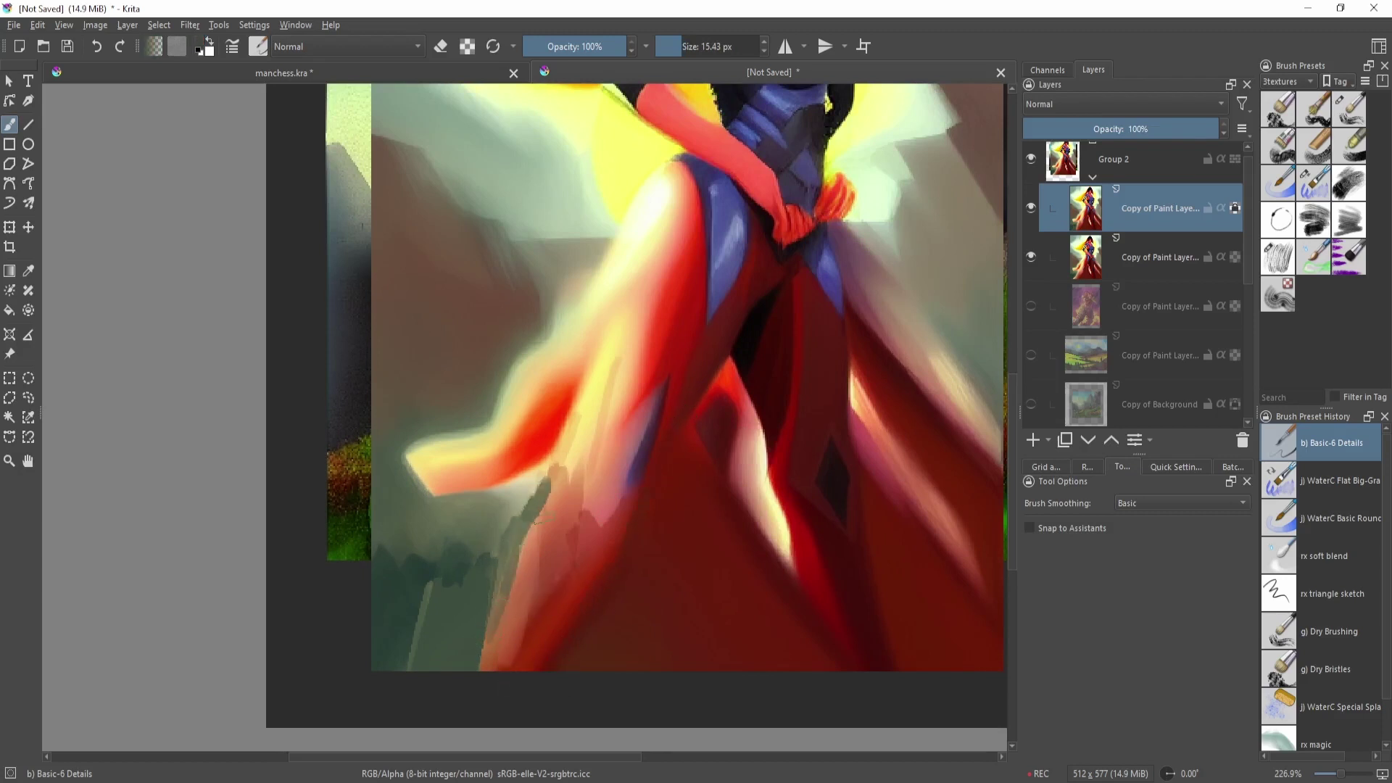
pyautogui.moveTo(532, 476); pyautogui.dragTo(491, 506)
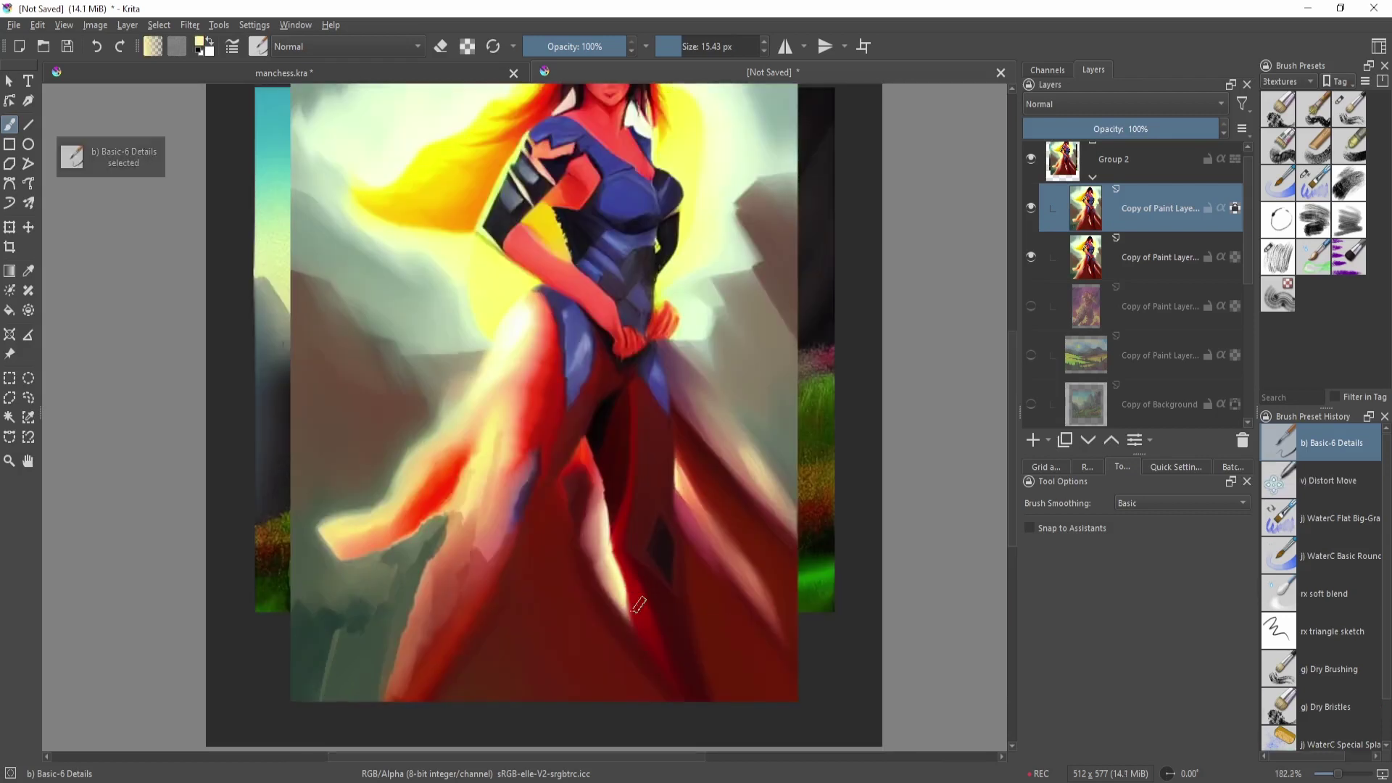
# - Cover the bright opening between the legs with sampled orange-red skirt strokes at 16.18 px
pyautogui.moveTo(616, 555); pyautogui.dragTo(575, 568)
pyautogui.keyDown('ctrl'); pyautogui.click(499, 564); pyautogui.keyUp('ctrl')
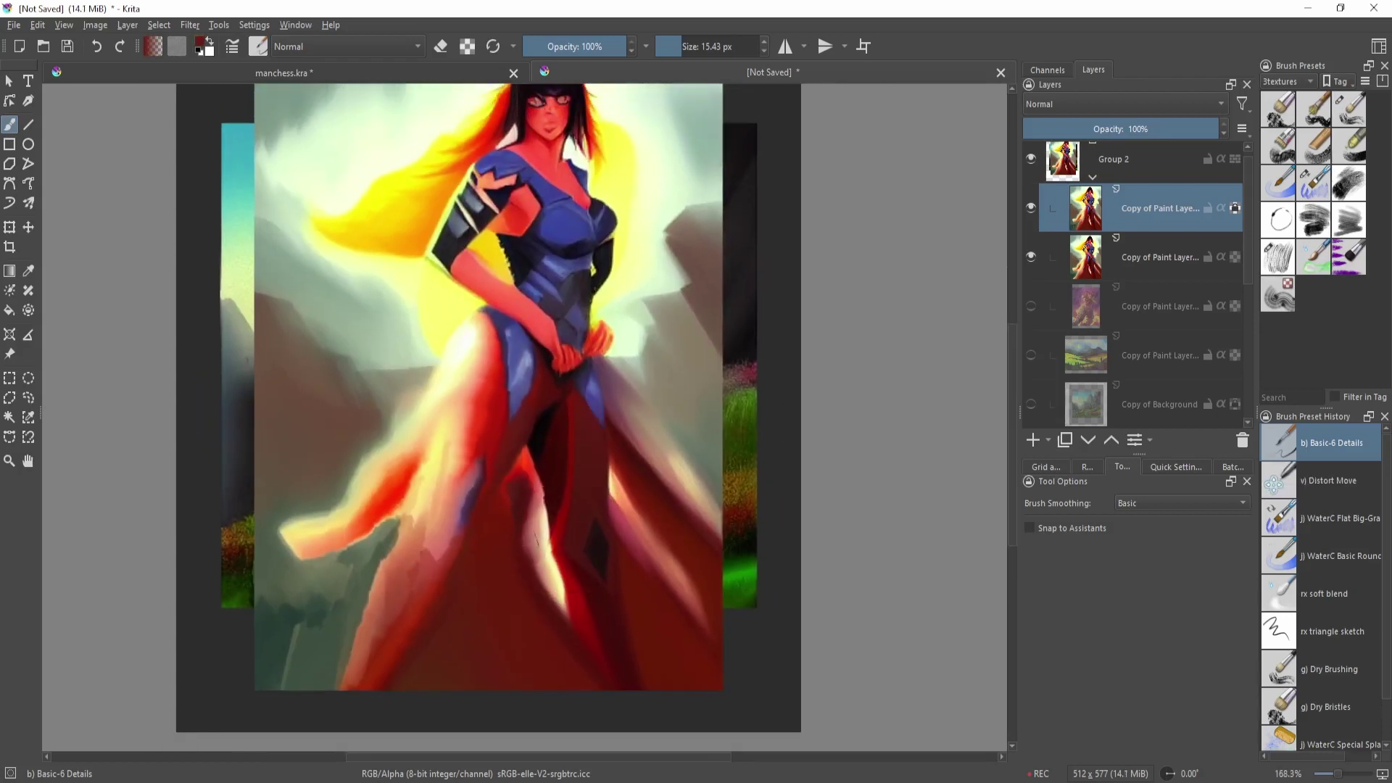
pyautogui.moveTo(540, 578)
pyautogui.mouseDown()
pyautogui.moveTo(545, 549)
pyautogui.moveTo(502, 521)
pyautogui.mouseUp()
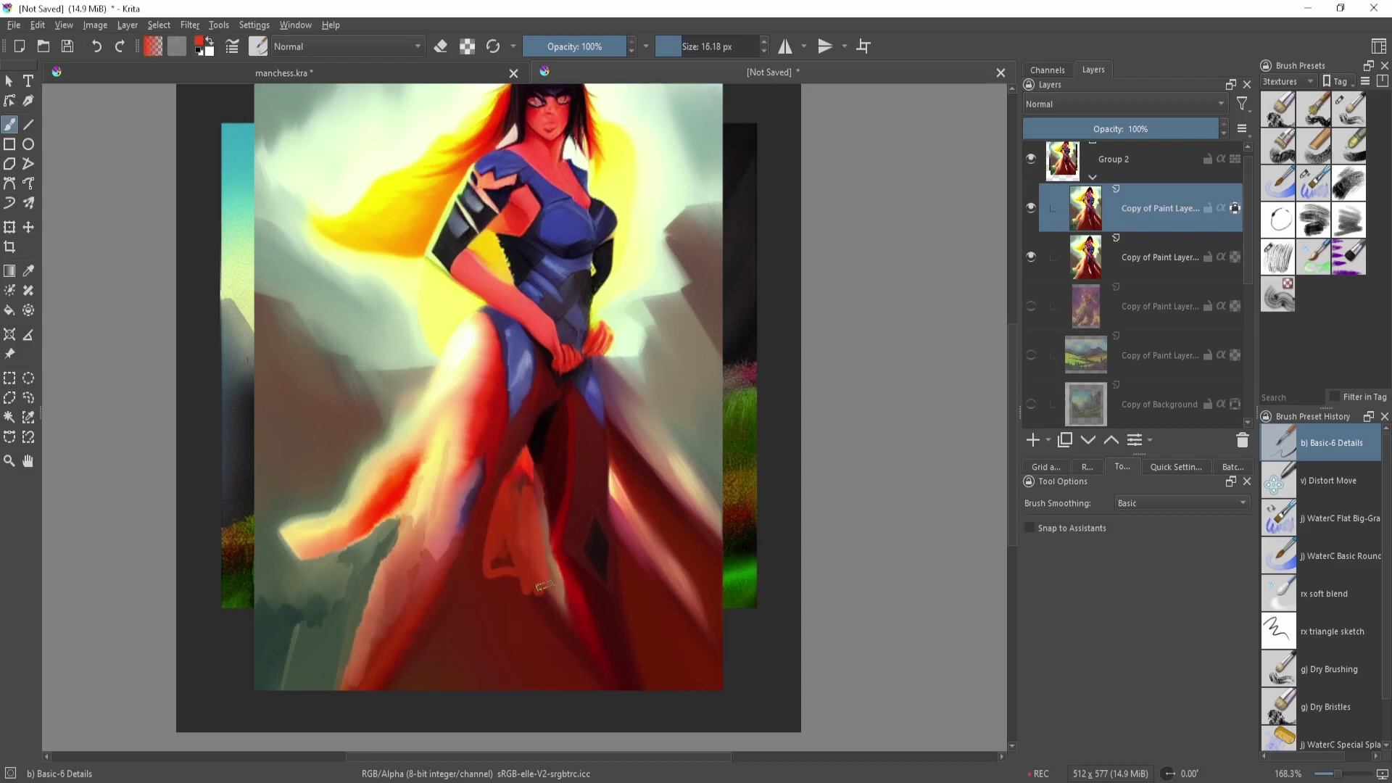
pyautogui.keyDown('ctrl'); pyautogui.click(462, 618); pyautogui.keyUp('ctrl')
pyautogui.keyDown('ctrl'); pyautogui.click(561, 591); pyautogui.keyUp('ctrl')
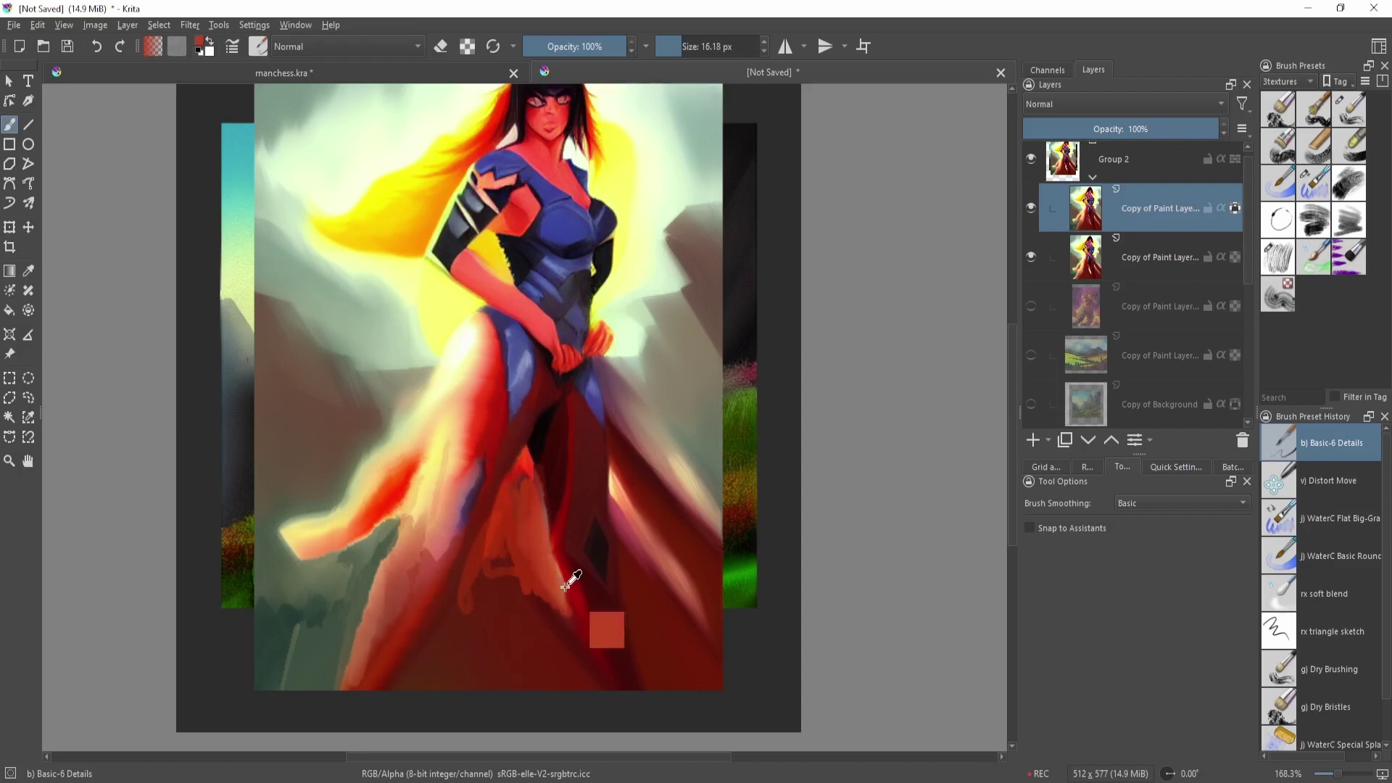
# - Choose the Airbrush Soft brush and set its blending mode to Darken
pyautogui.moveTo(668, 538); pyautogui.dragTo(654, 538)
pyautogui.scroll(4, 643, 531)
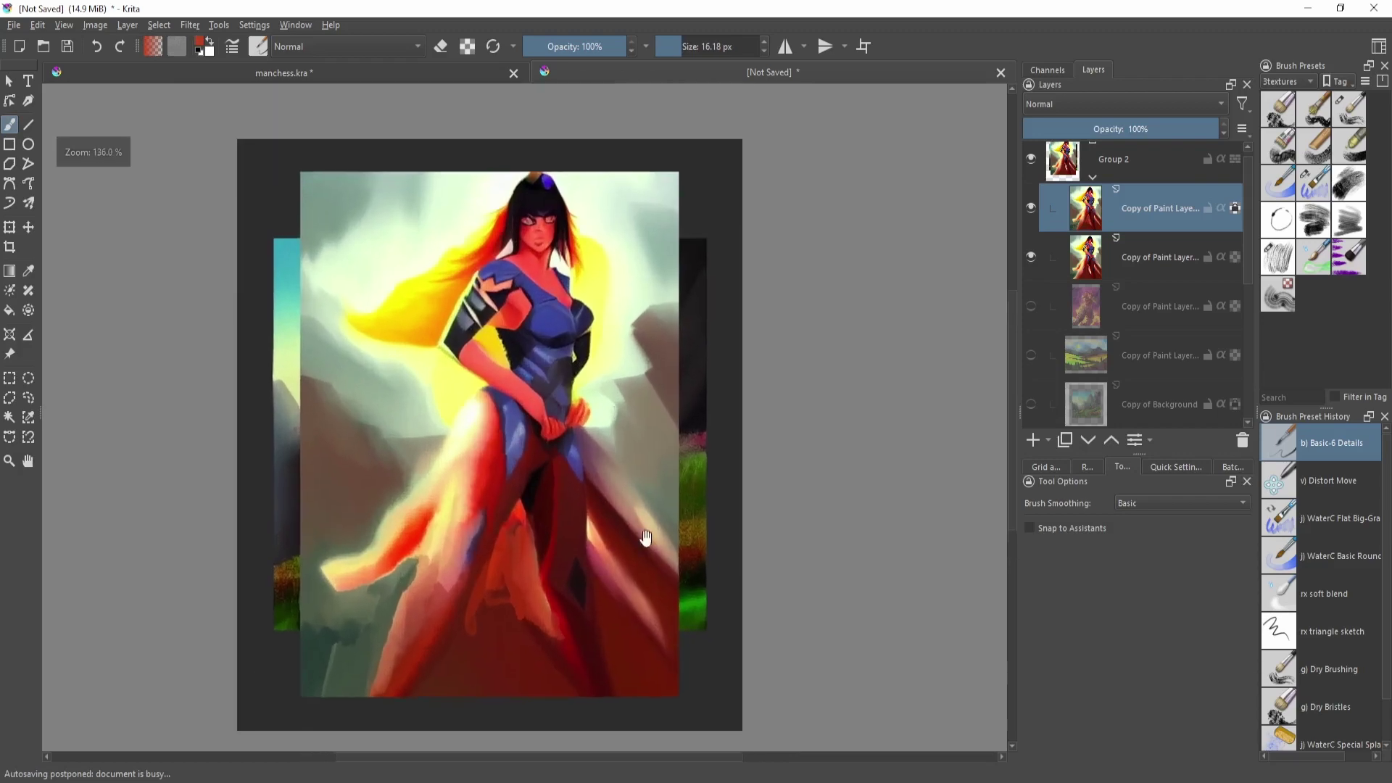
pyautogui.scroll(2, 583, 414)
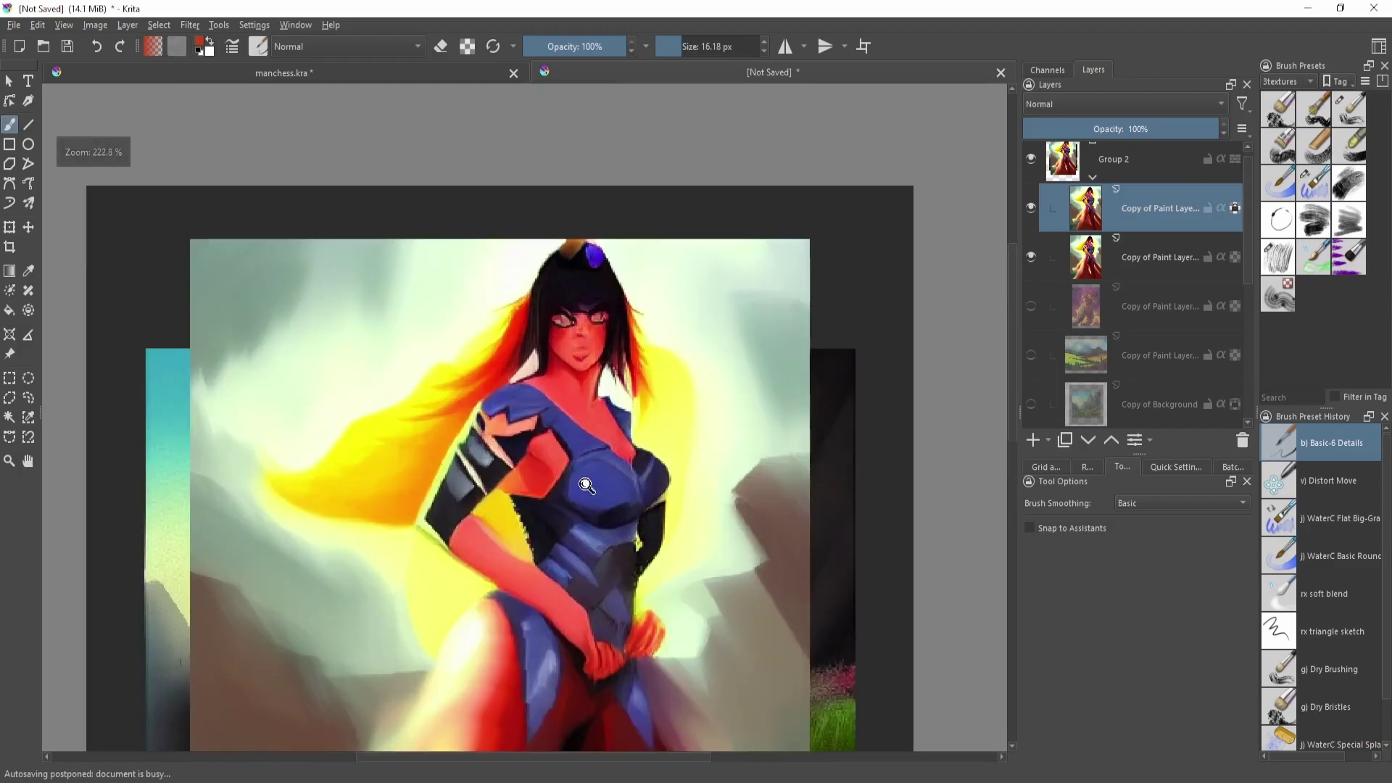
pyautogui.click(28, 417)
pyautogui.click(687, 321)
pyautogui.moveTo(686, 320); pyautogui.dragTo(638, 523)
pyautogui.hotkey('ctrl', 'shift', 'a')
pyautogui.hotkey('ctrl', 'alt', '1')
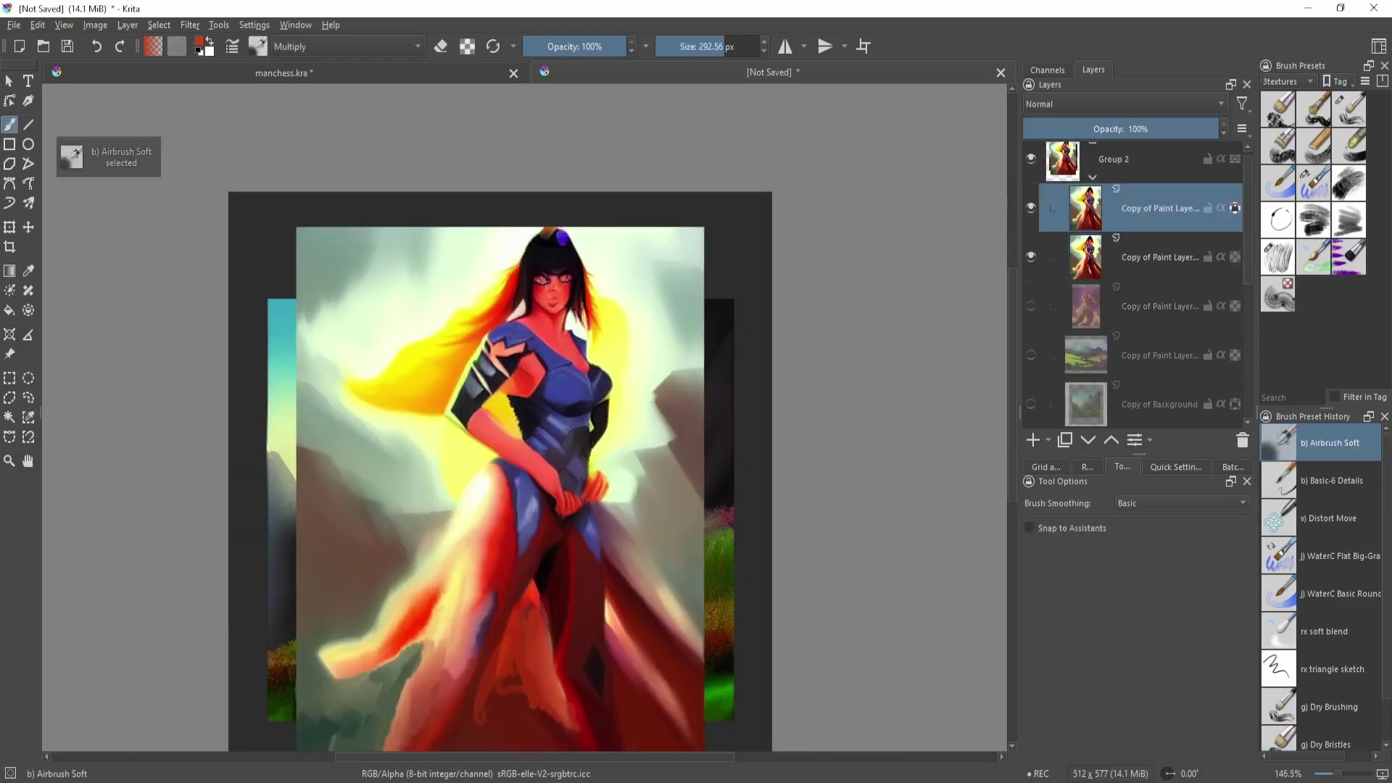
pyautogui.hotkey('alt', 'shift', 'k')
# - Darken the pale sky around the flowing hair in grey-green with Airbrush Soft at 187.74 px and Basic-6 Details at 82.47 px, undoing stray strokes
pyautogui.moveTo(581, 581); pyautogui.dragTo(566, 652)
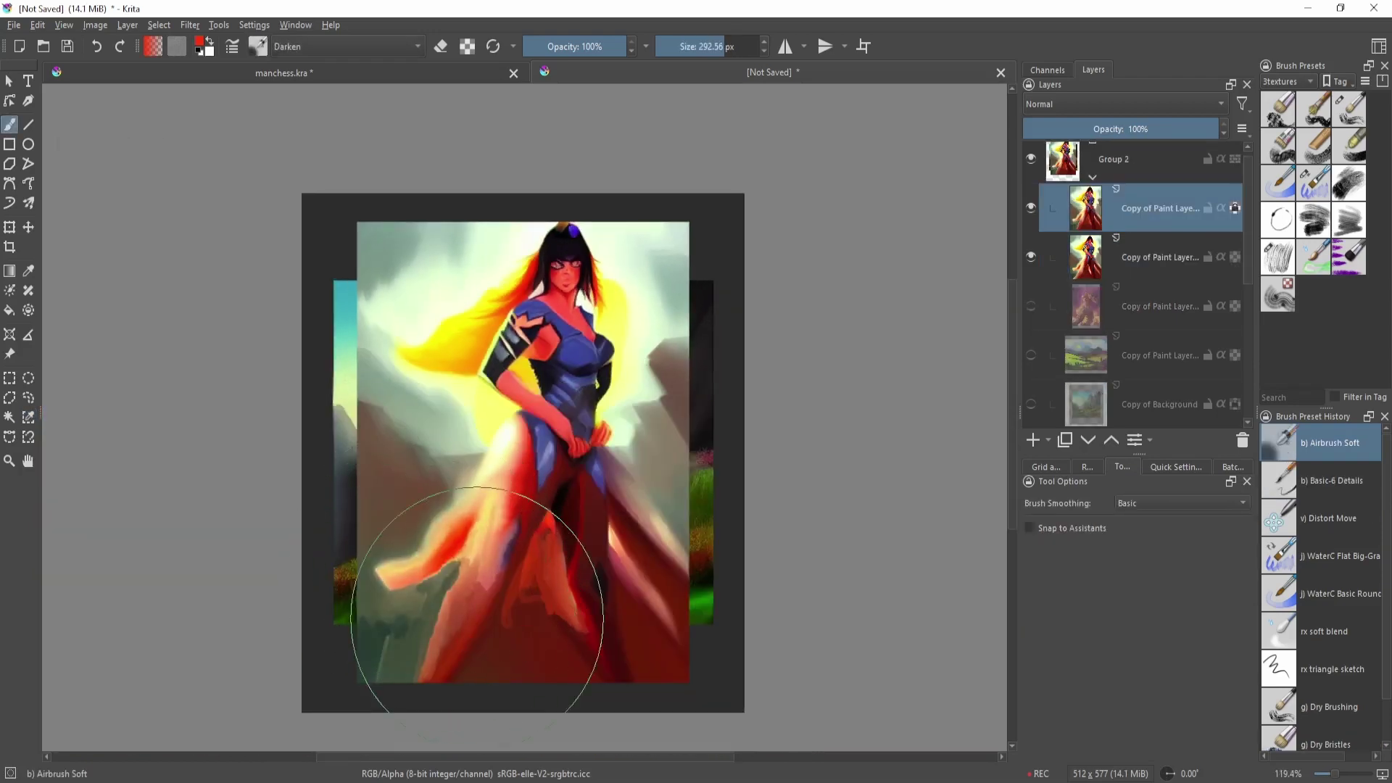
pyautogui.hotkey('shift', 'i')
pyautogui.click(599, 474)
pyautogui.moveTo(433, 578); pyautogui.dragTo(436, 530)
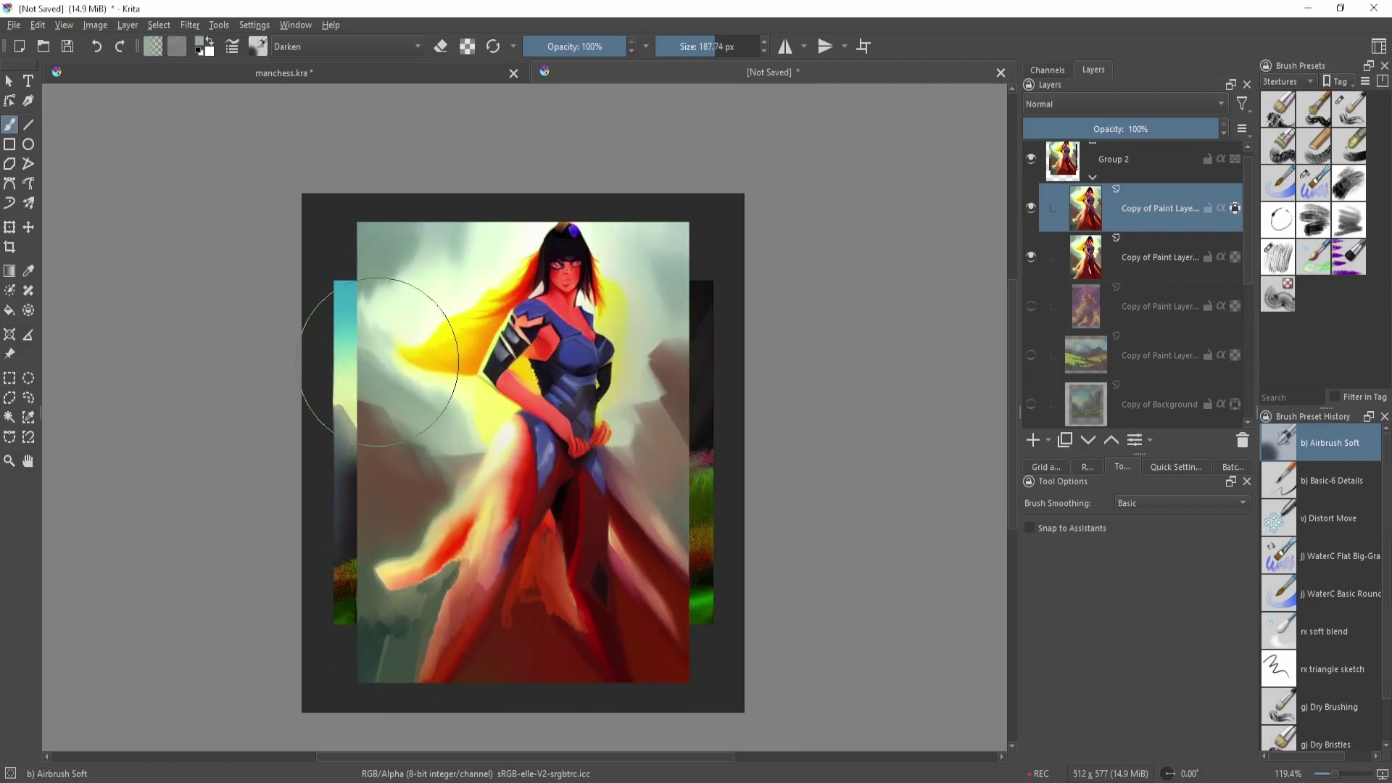
pyautogui.moveTo(389, 363)
pyautogui.mouseDown()
pyautogui.moveTo(390, 305)
pyautogui.moveTo(465, 208)
pyautogui.moveTo(464, 272)
pyautogui.mouseUp()
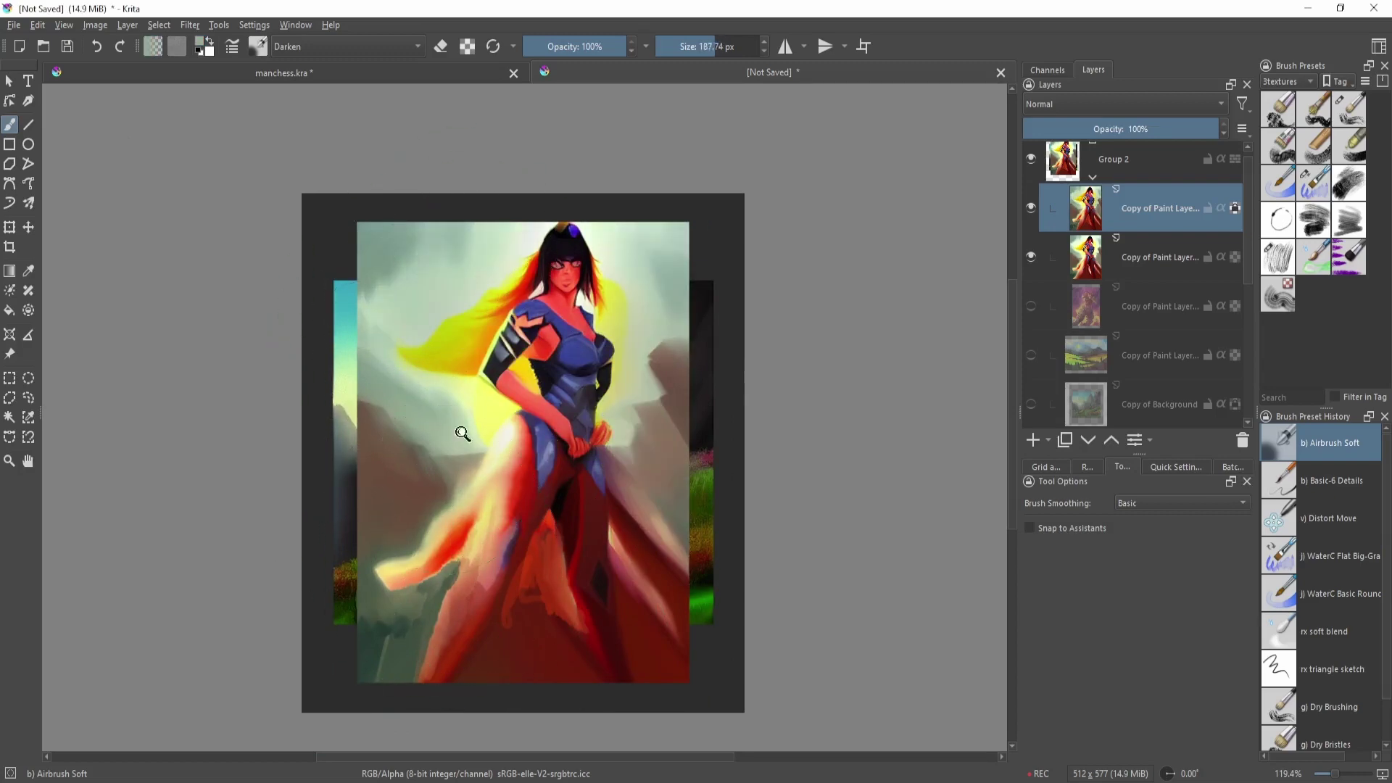
pyautogui.hotkey('ctrl', 'z')
pyautogui.hotkey('ctrl', 'z')
pyautogui.moveTo(662, 354); pyautogui.dragTo(680, 479)
pyautogui.moveTo(694, 396); pyautogui.dragTo(686, 359)
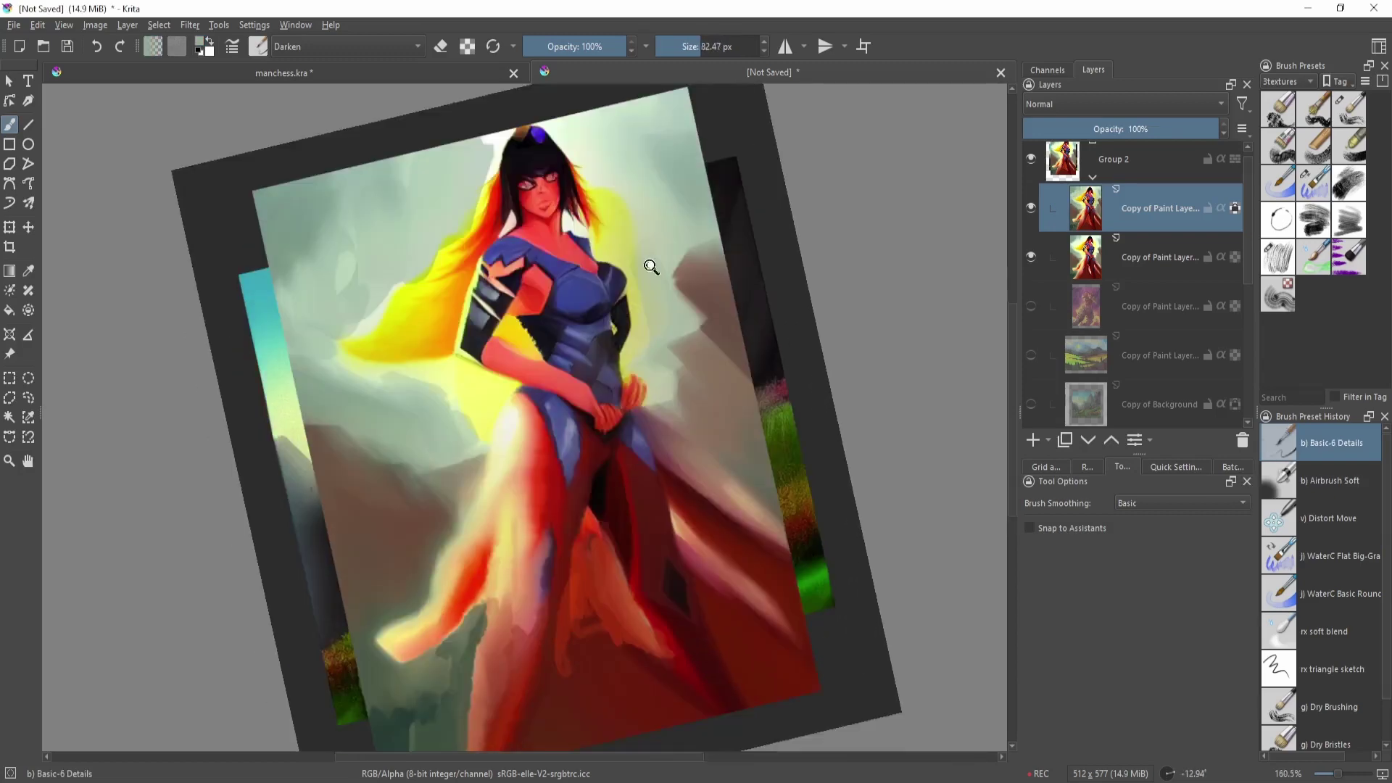
# - Repaint the skirt over the woman's left-hand thigh in sampled cream and orange tones with Basic-6 Details in Normal mode at 43.76 px
pyautogui.moveTo(649, 267)
pyautogui.mouseDown()
pyautogui.moveTo(655, 314)
pyautogui.moveTo(590, 385)
pyautogui.mouseUp()
pyautogui.press('/')
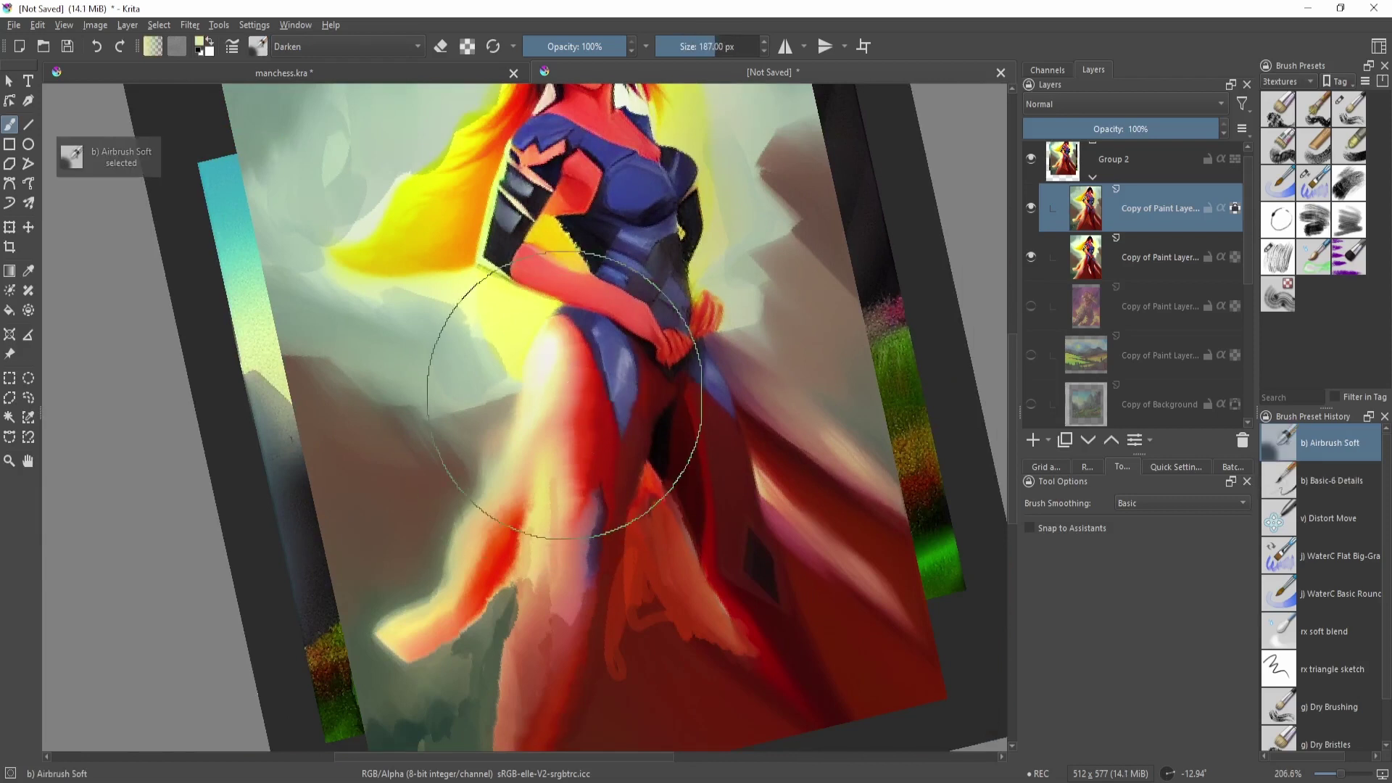
pyautogui.press('/')
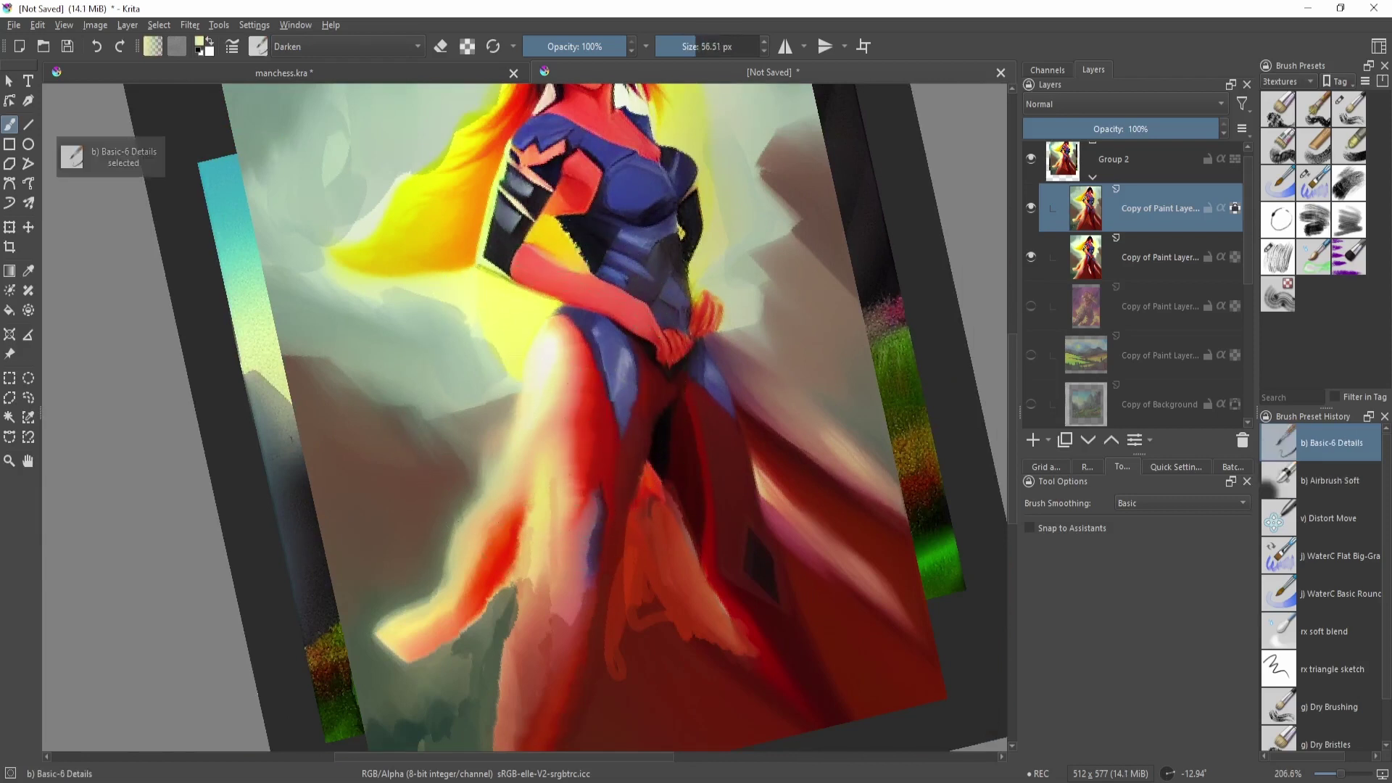
pyautogui.keyDown('ctrl'); pyautogui.click(567, 348); pyautogui.keyUp('ctrl')
pyautogui.moveTo(552, 339); pyautogui.dragTo(522, 462)
pyautogui.keyDown('ctrl'); pyautogui.click(534, 370); pyautogui.keyUp('ctrl')
pyautogui.keyDown('ctrl'); pyautogui.click(515, 436); pyautogui.keyUp('ctrl')
pyautogui.moveTo(552, 339); pyautogui.dragTo(538, 424)
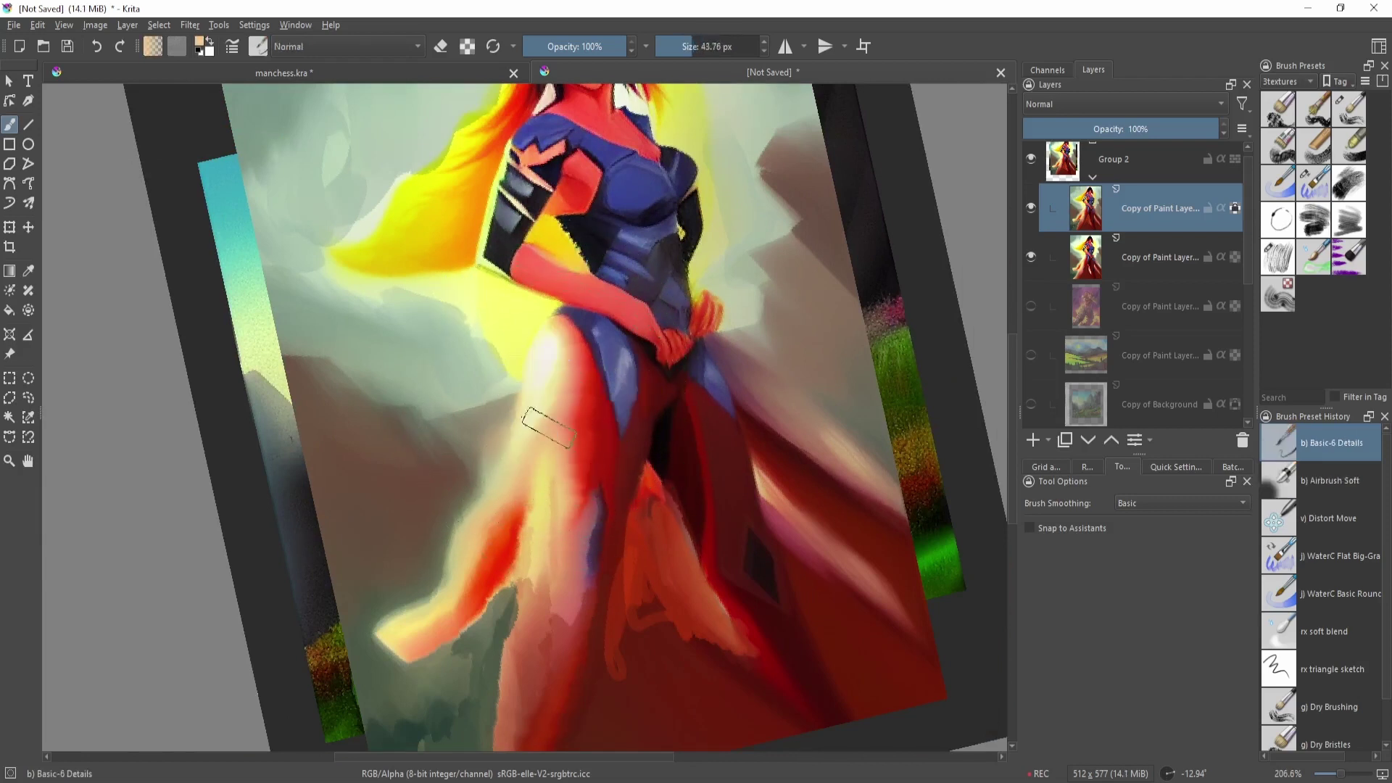
pyautogui.keyDown('ctrl'); pyautogui.click(563, 379); pyautogui.keyUp('ctrl')
pyautogui.moveTo(557, 356); pyautogui.dragTo(525, 425)
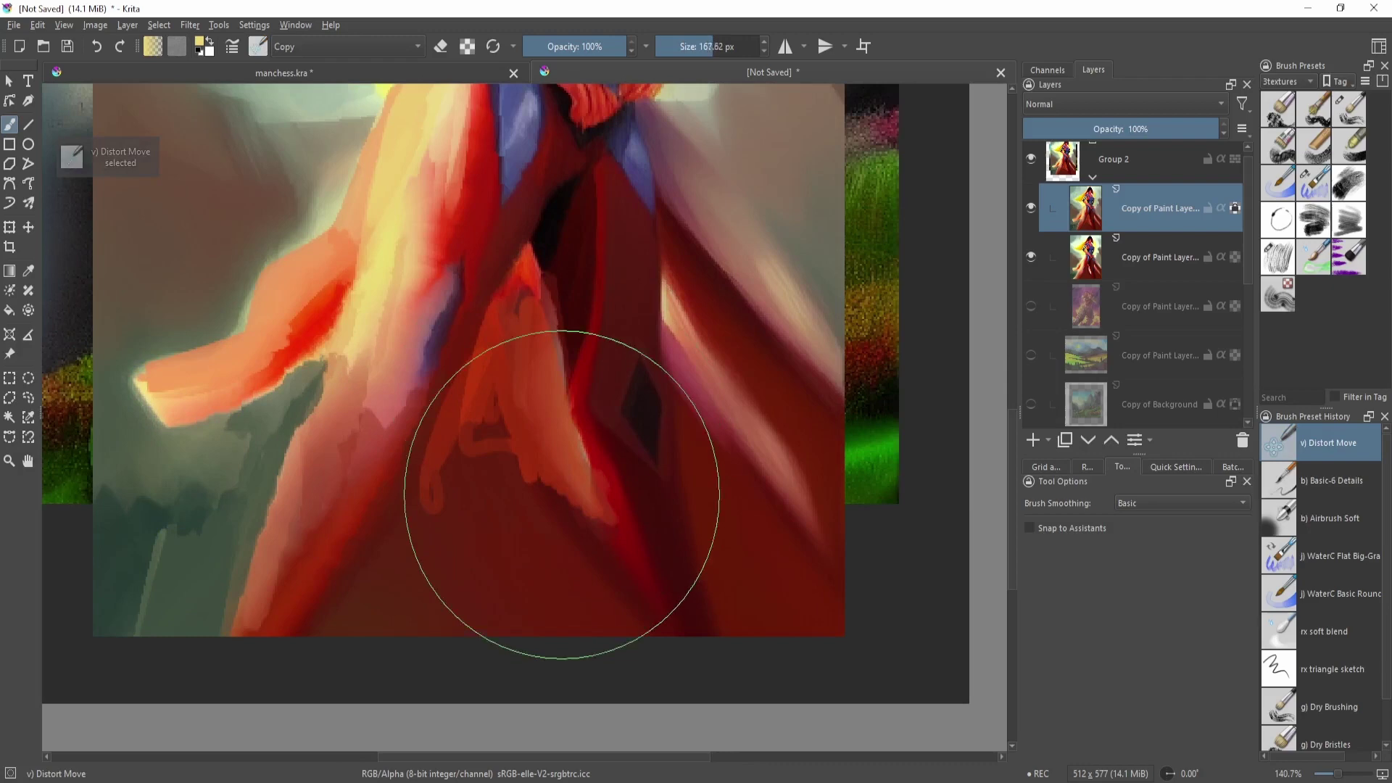
# - Try to push the orange patch between the legs downward with Distort Move at 87.04 px, and undo it
pyautogui.moveTo(472, 593); pyautogui.dragTo(312, 592)
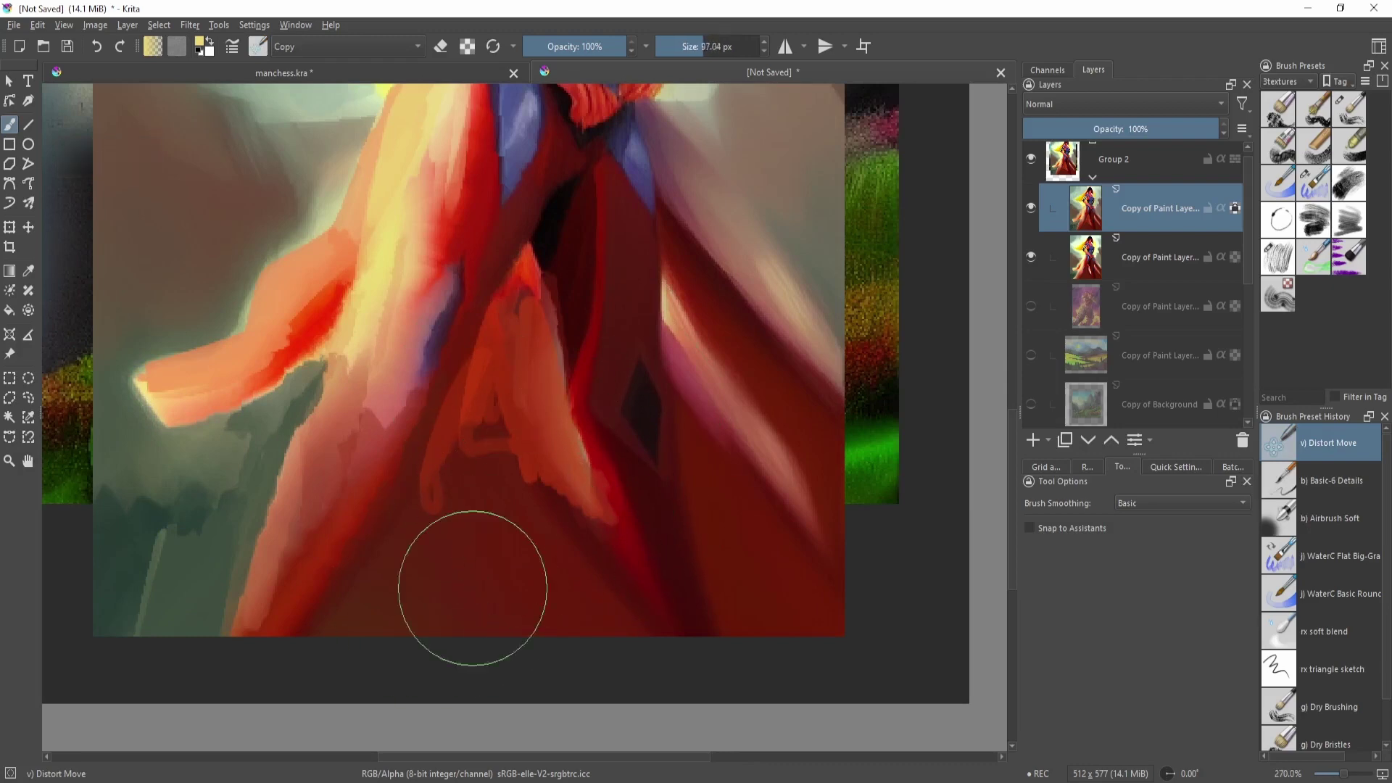
pyautogui.moveTo(515, 435); pyautogui.dragTo(502, 598)
pyautogui.hotkey('ctrl', 'z')
# - Blend the orange patch between the legs into the dark red skirt with rx soft blend at 34.33 px
pyautogui.press('/')
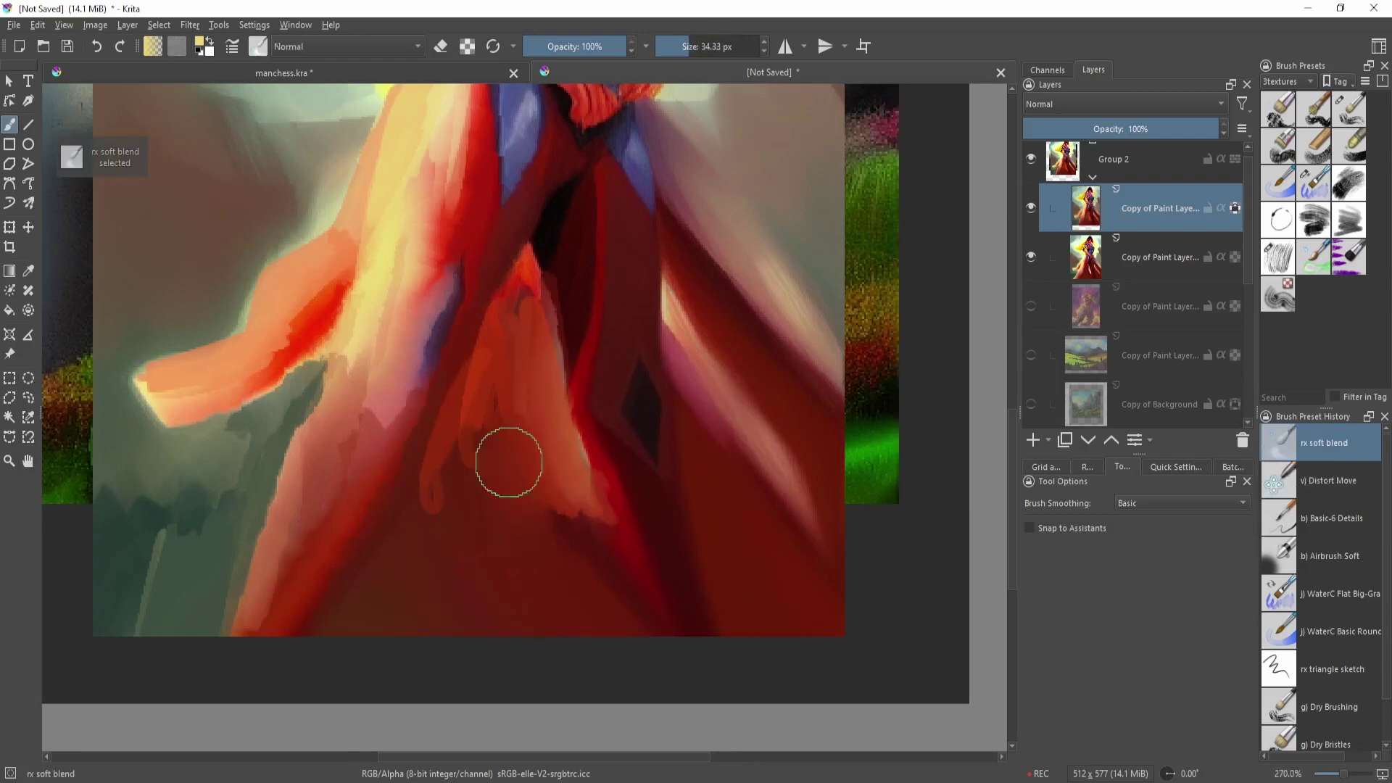
pyautogui.moveTo(508, 463); pyautogui.dragTo(585, 556)
pyautogui.moveTo(611, 498)
pyautogui.mouseDown()
pyautogui.moveTo(606, 450)
pyautogui.moveTo(581, 444)
pyautogui.mouseUp()
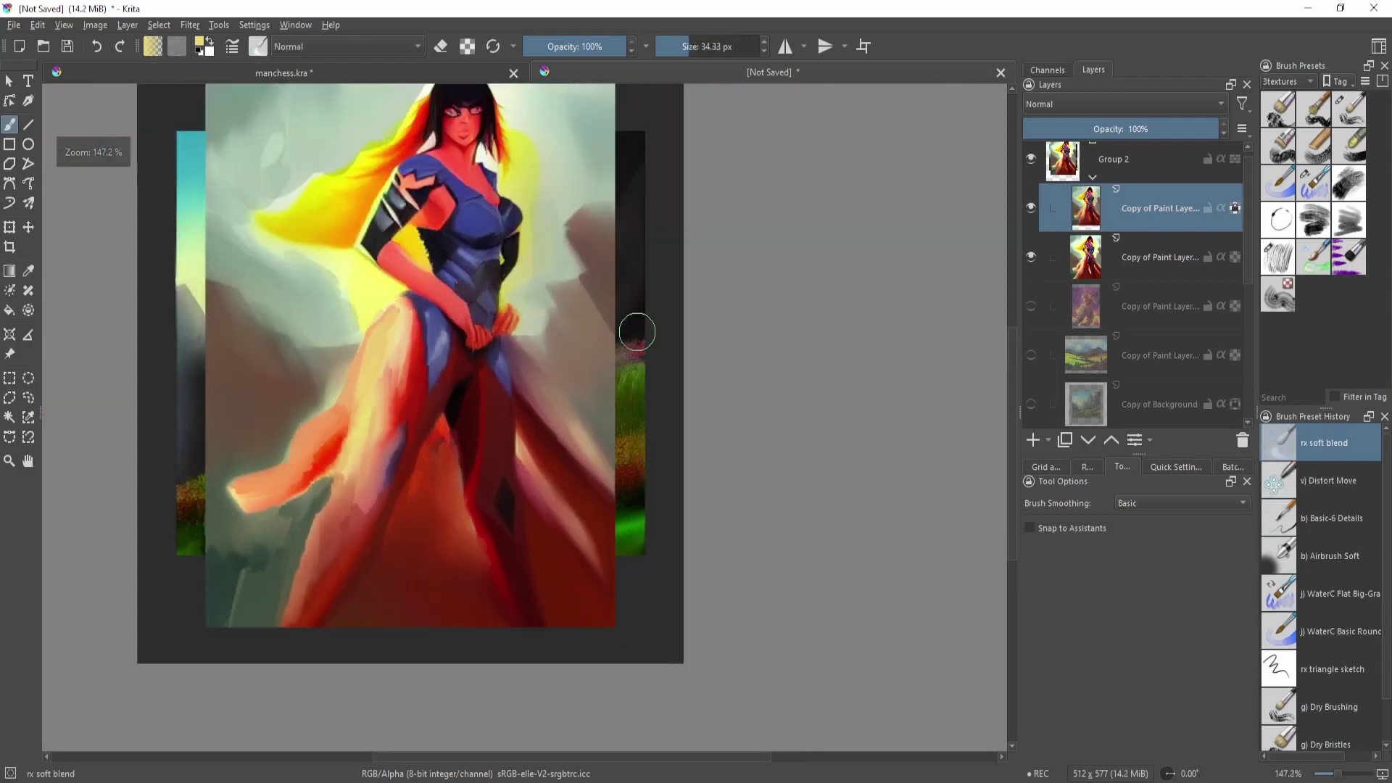
# - Brush sampled tones along the flowing hair with Basic-6 Details at 25.22 px, undoing the stray stroke
pyautogui.moveTo(666, 326)
pyautogui.mouseDown()
pyautogui.moveTo(621, 398)
pyautogui.moveTo(606, 481)
pyautogui.moveTo(665, 351)
pyautogui.moveTo(643, 460)
pyautogui.moveTo(666, 372)
pyautogui.mouseUp()
pyautogui.press('/')
pyautogui.press('5')
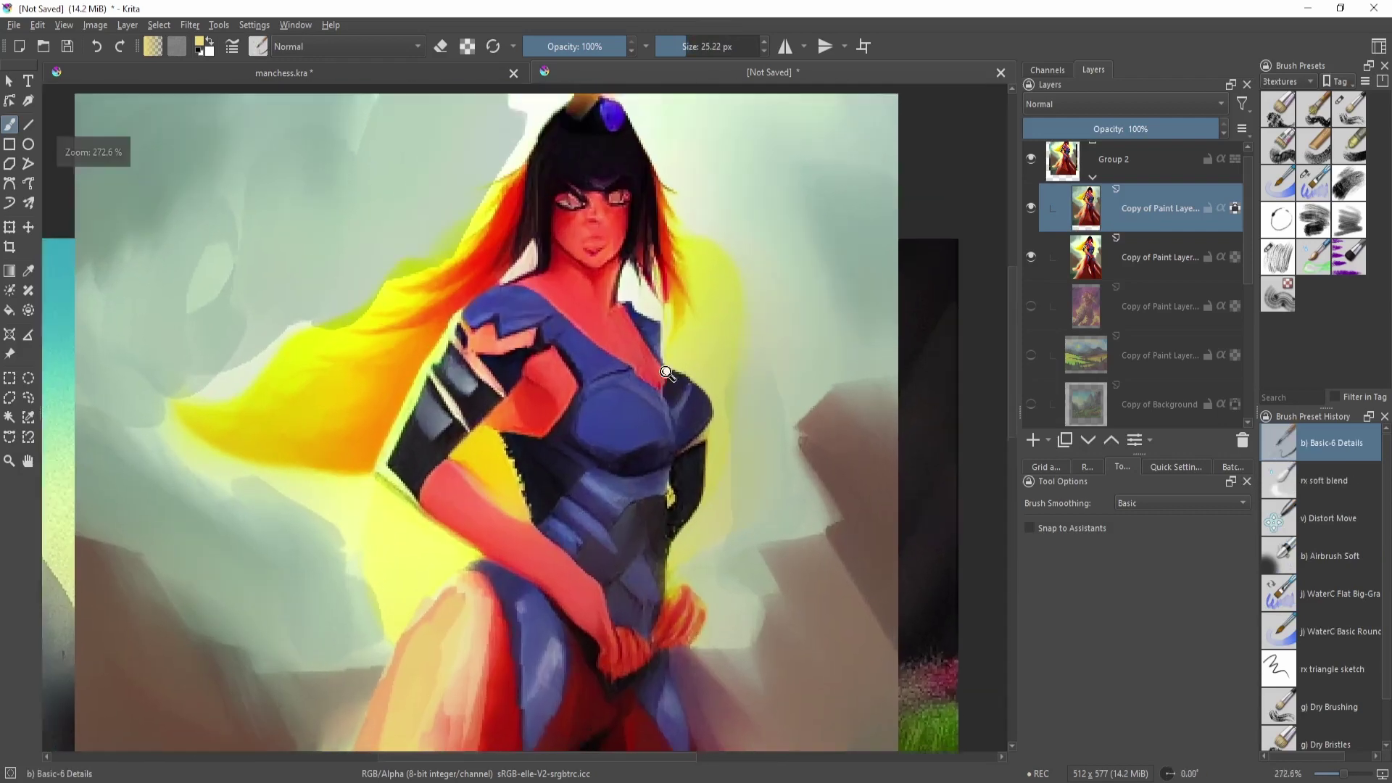
pyautogui.scroll(1, 667, 373)
pyautogui.keyDown('ctrl'); pyautogui.click(572, 377); pyautogui.keyUp('ctrl')
pyautogui.moveTo(373, 446)
pyautogui.mouseDown()
pyautogui.moveTo(357, 458)
pyautogui.moveTo(415, 440)
pyautogui.moveTo(469, 377)
pyautogui.moveTo(560, 433)
pyautogui.moveTo(667, 341)
pyautogui.mouseUp()
pyautogui.hotkey('ctrl', 'z')
pyautogui.keyDown('ctrl'); pyautogui.click(554, 392); pyautogui.keyUp('ctrl')
pyautogui.moveTo(501, 417)
pyautogui.mouseDown()
pyautogui.moveTo(507, 522)
pyautogui.moveTo(464, 561)
pyautogui.mouseUp()
# - Break up the tip and outline of the flowing hair with sampled hair and grey-green sky strokes at 23.83 px
pyautogui.keyDown('ctrl'); pyautogui.click(565, 478); pyautogui.keyUp('ctrl')
pyautogui.press(']')
pyautogui.keyDown('ctrl'); pyautogui.click(475, 522); pyautogui.keyUp('ctrl')
pyautogui.scroll(-2, 507, 464)
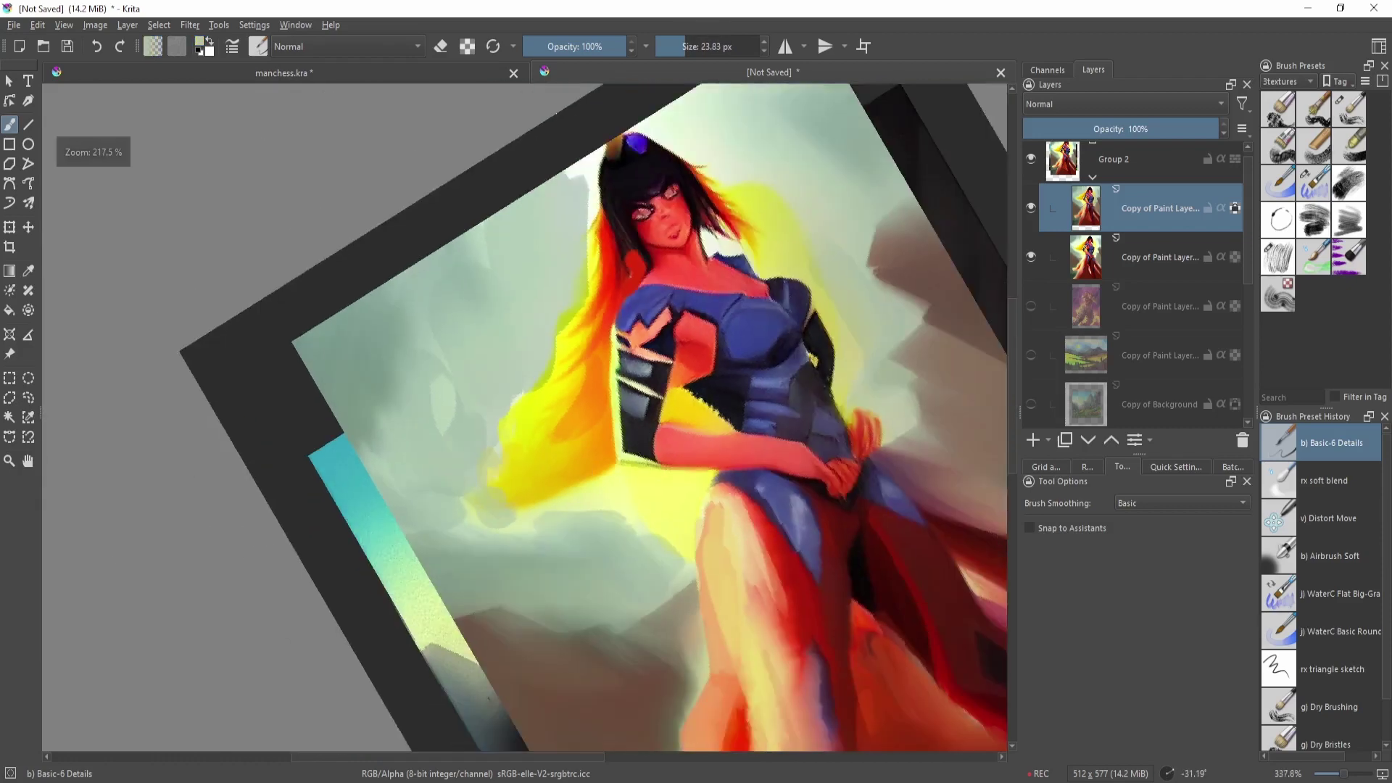
pyautogui.press('5')
pyautogui.scroll(2, 573, 406)
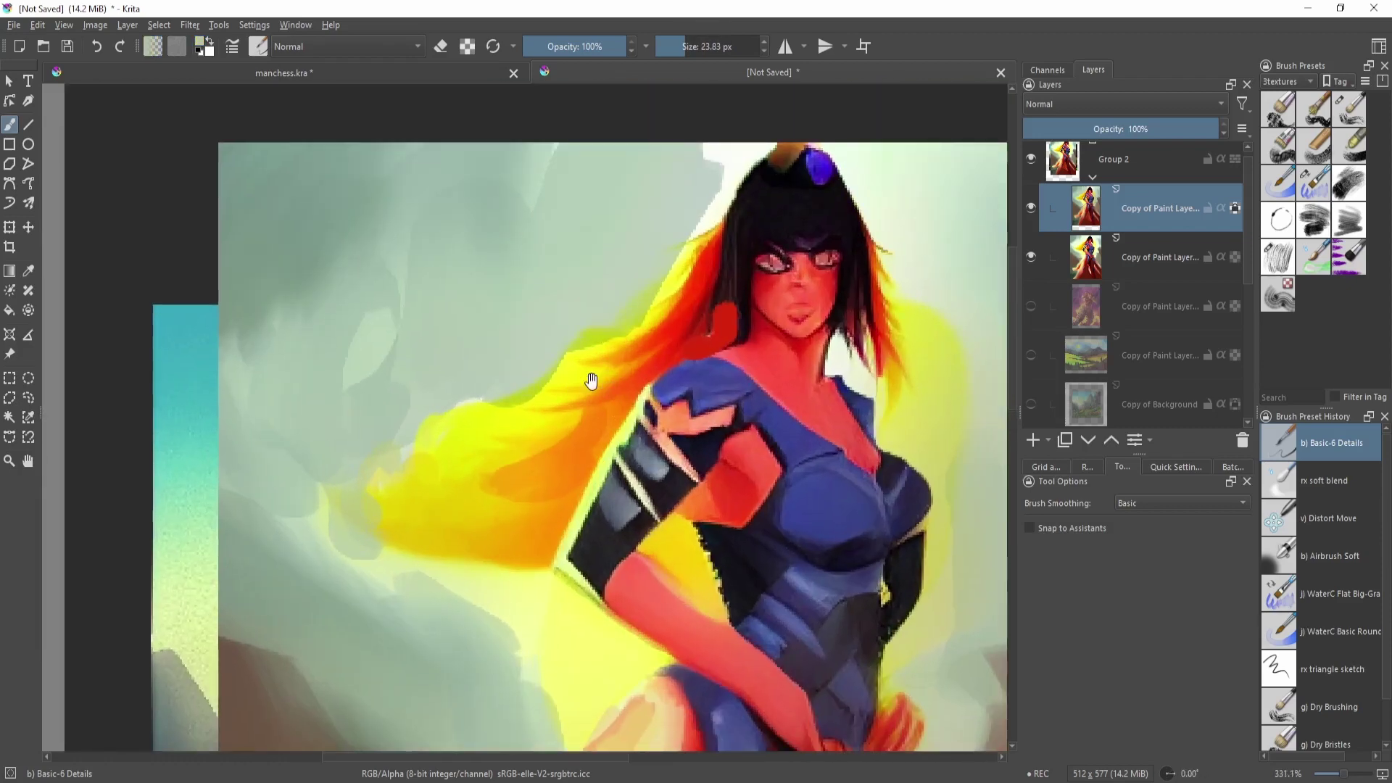
# - Fill the gap between the bent arm and the waist with sampled orange and red strokes at 17.09 and 16.88 px
pyautogui.moveTo(591, 379); pyautogui.dragTo(507, 495)
pyautogui.moveTo(561, 414); pyautogui.dragTo(541, 426)
pyautogui.scroll(2, 541, 426)
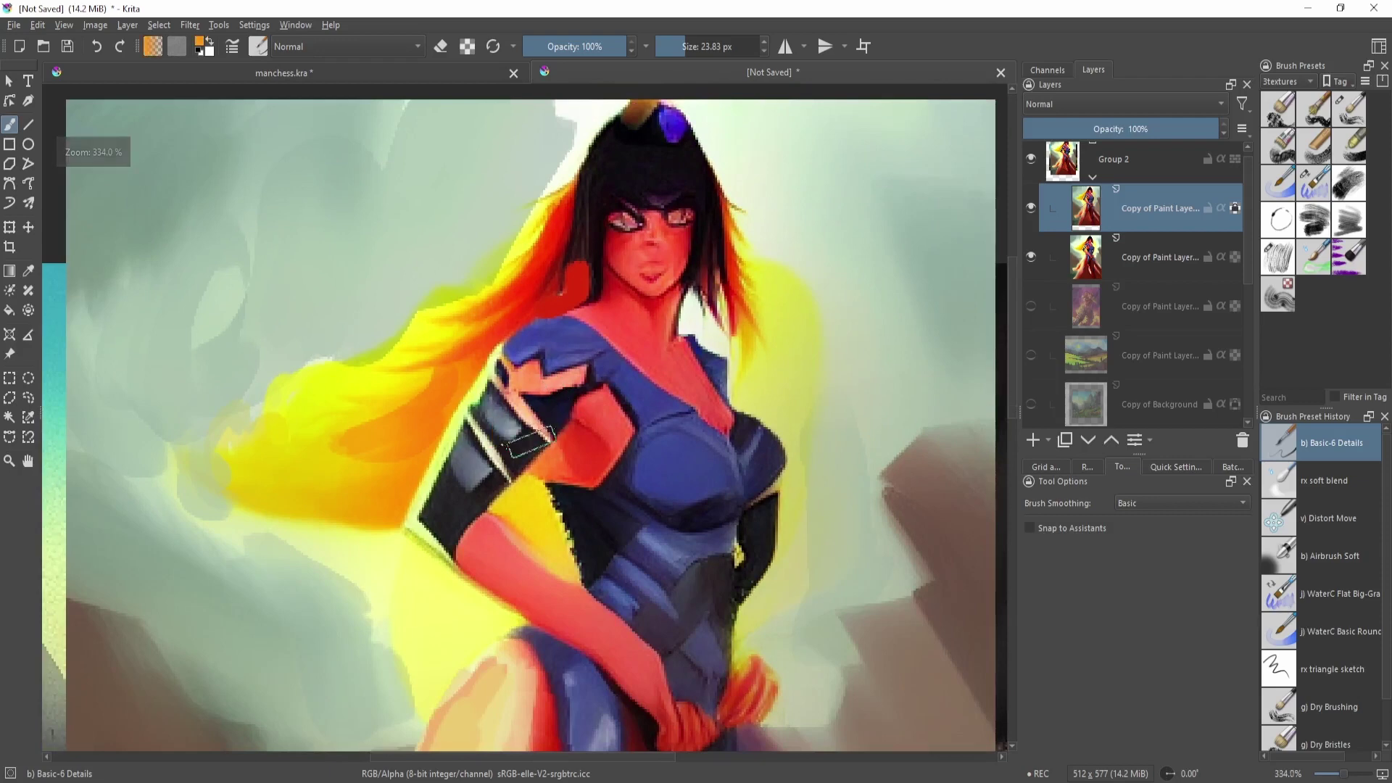
pyautogui.keyDown('shift'); pyautogui.moveTo(532, 442); pyautogui.dragTo(515, 442); pyautogui.keyUp('shift')
pyautogui.moveTo(553, 544); pyautogui.dragTo(505, 507)
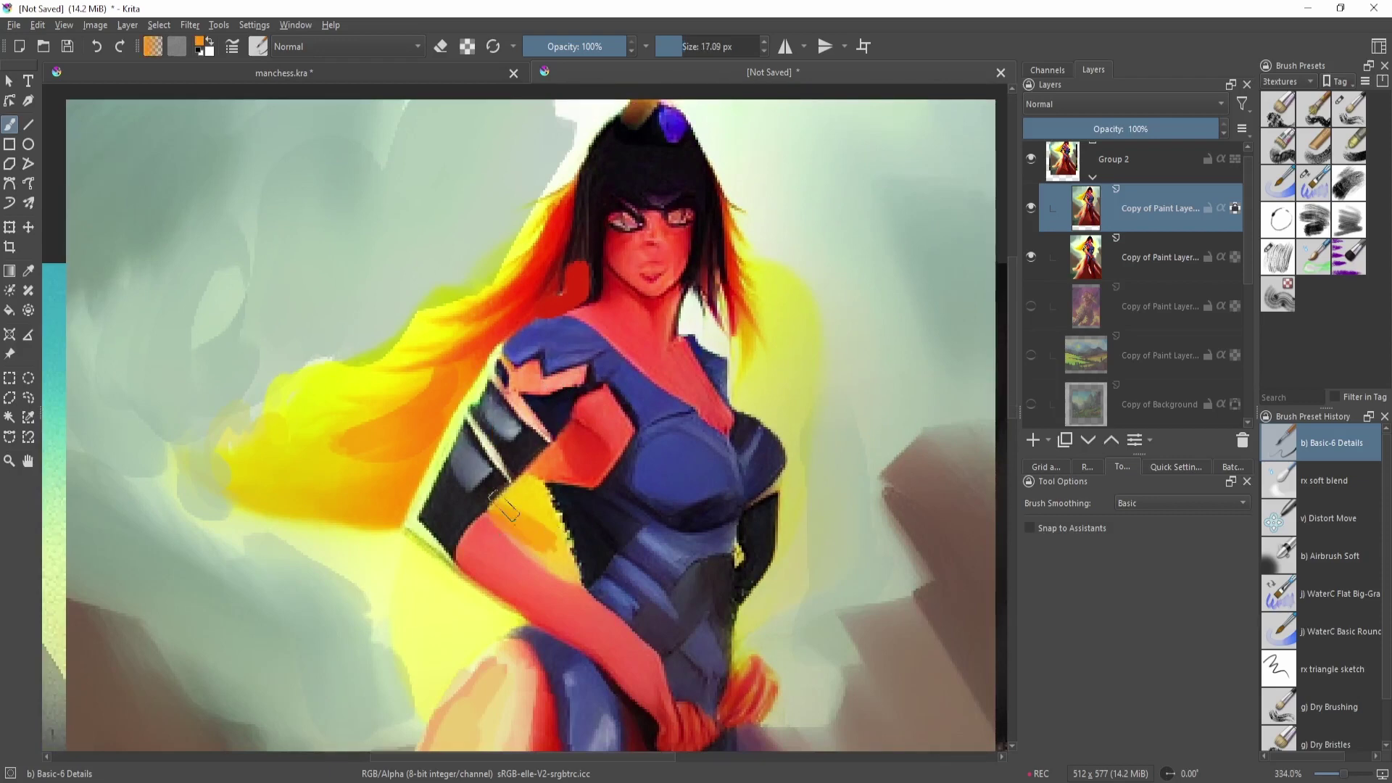
pyautogui.scroll(-4, 634, 461)
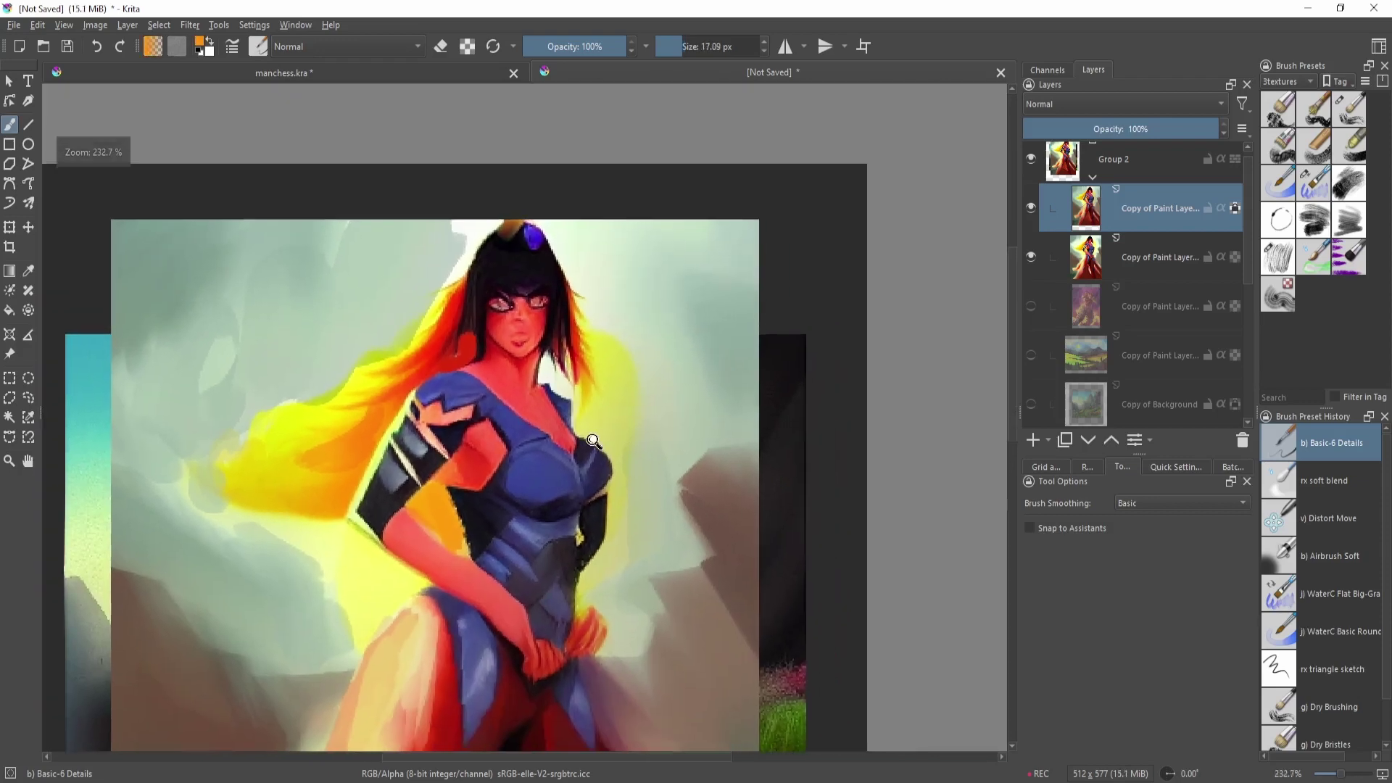
pyautogui.scroll(6, 634, 428)
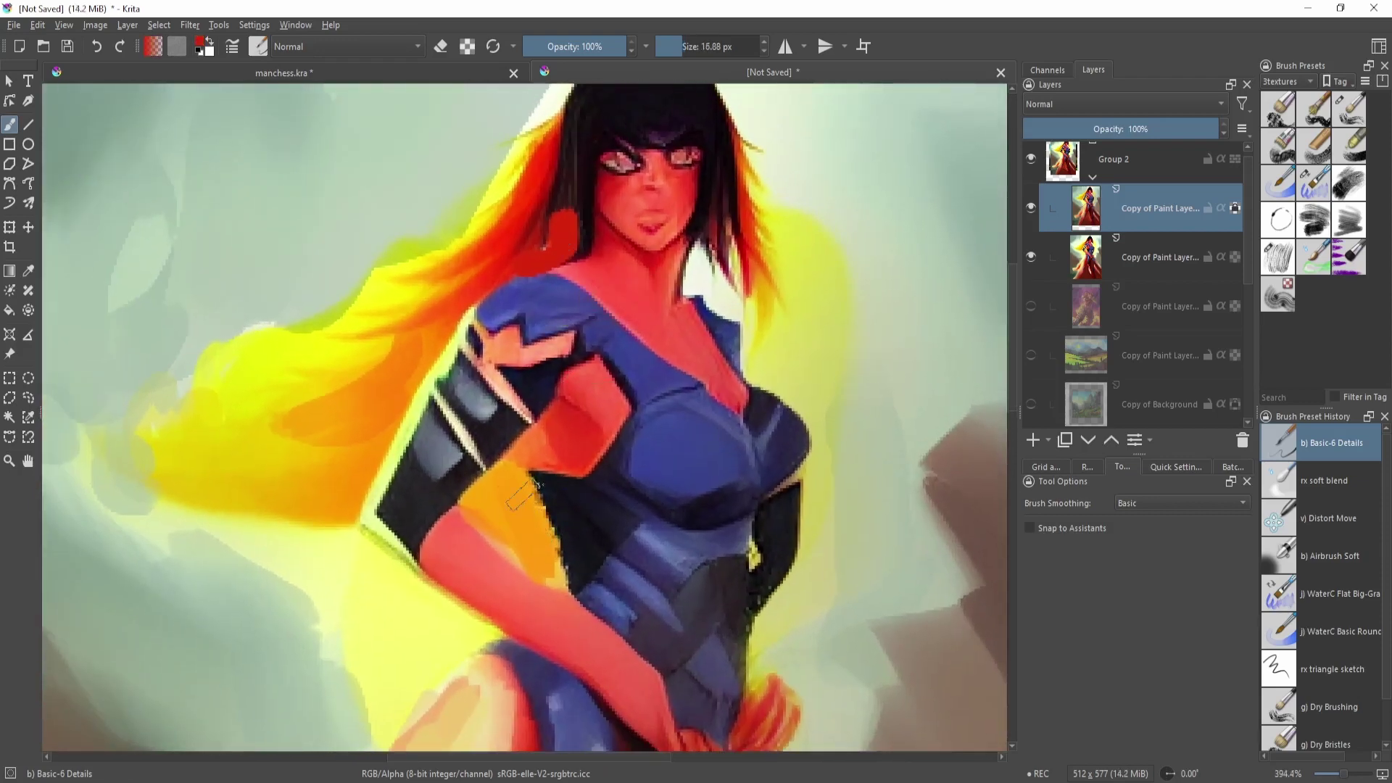
# - Paint a dark mask-like shadow around the woman's eyes in sampled near-black at 8.97 px
pyautogui.scroll(1, 637, 246)
pyautogui.moveTo(652, 290)
pyautogui.keyDown('shift'); pyautogui.mouseDown()
pyautogui.moveTo(558, 377)
pyautogui.moveTo(560, 362)
pyautogui.mouseUp(); pyautogui.keyUp('shift')
pyautogui.keyDown('ctrl'); pyautogui.click(580, 397); pyautogui.keyUp('ctrl')
pyautogui.keyDown('ctrl'); pyautogui.click(558, 352); pyautogui.keyUp('ctrl')
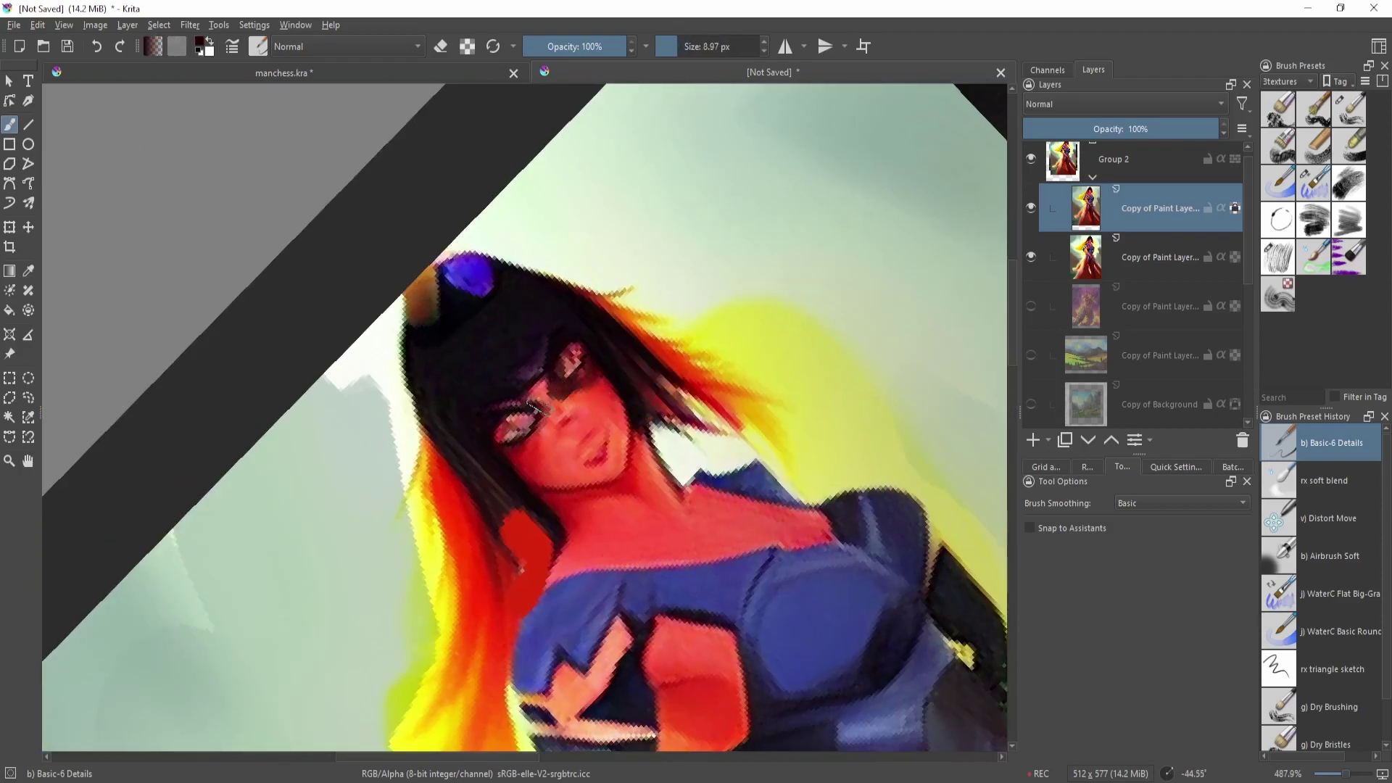
pyautogui.press('5')
pyautogui.keyDown('ctrl'); pyautogui.moveTo(518, 391); pyautogui.dragTo(627, 366); pyautogui.keyUp('ctrl')
pyautogui.scroll(-8, 698, 425)
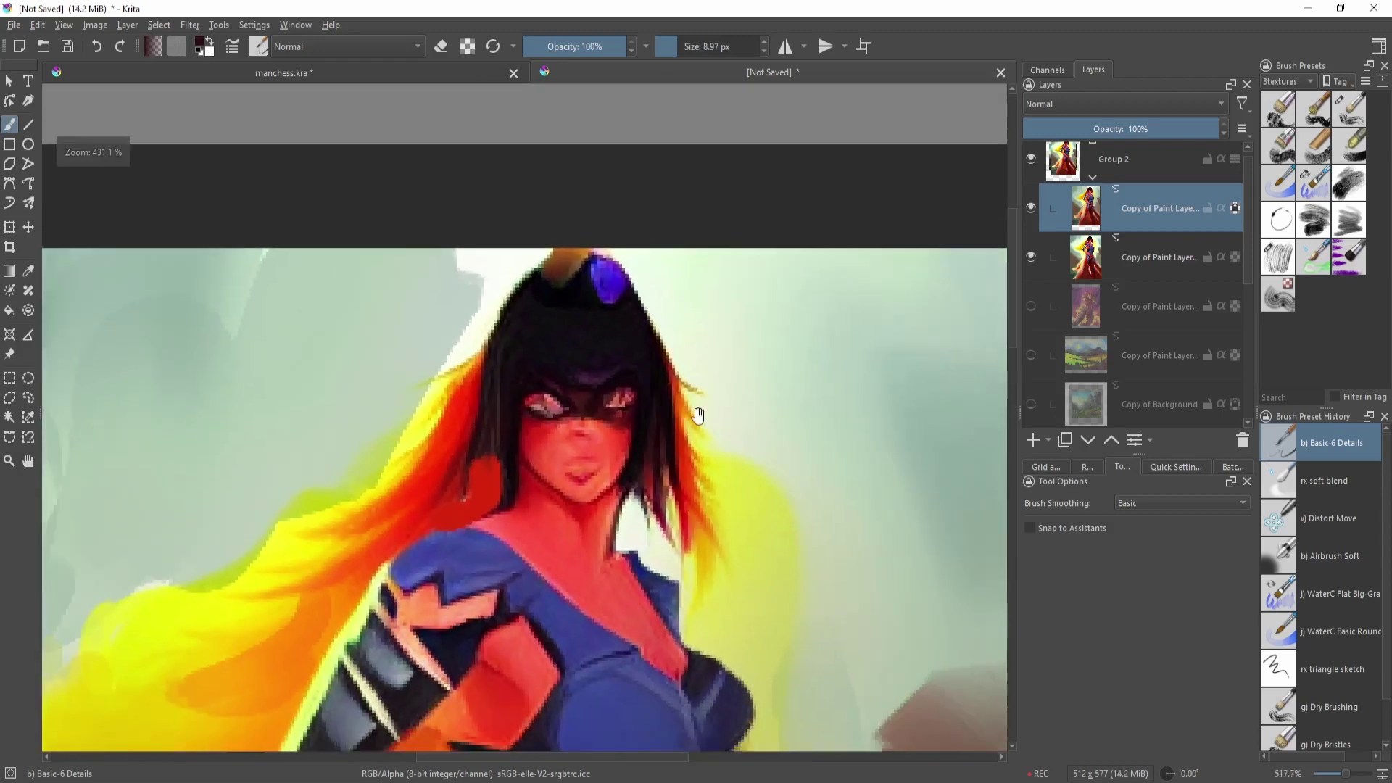
# - Repaint the woman's lips in a sampled red at 7.59 px
pyautogui.scroll(5, 667, 459)
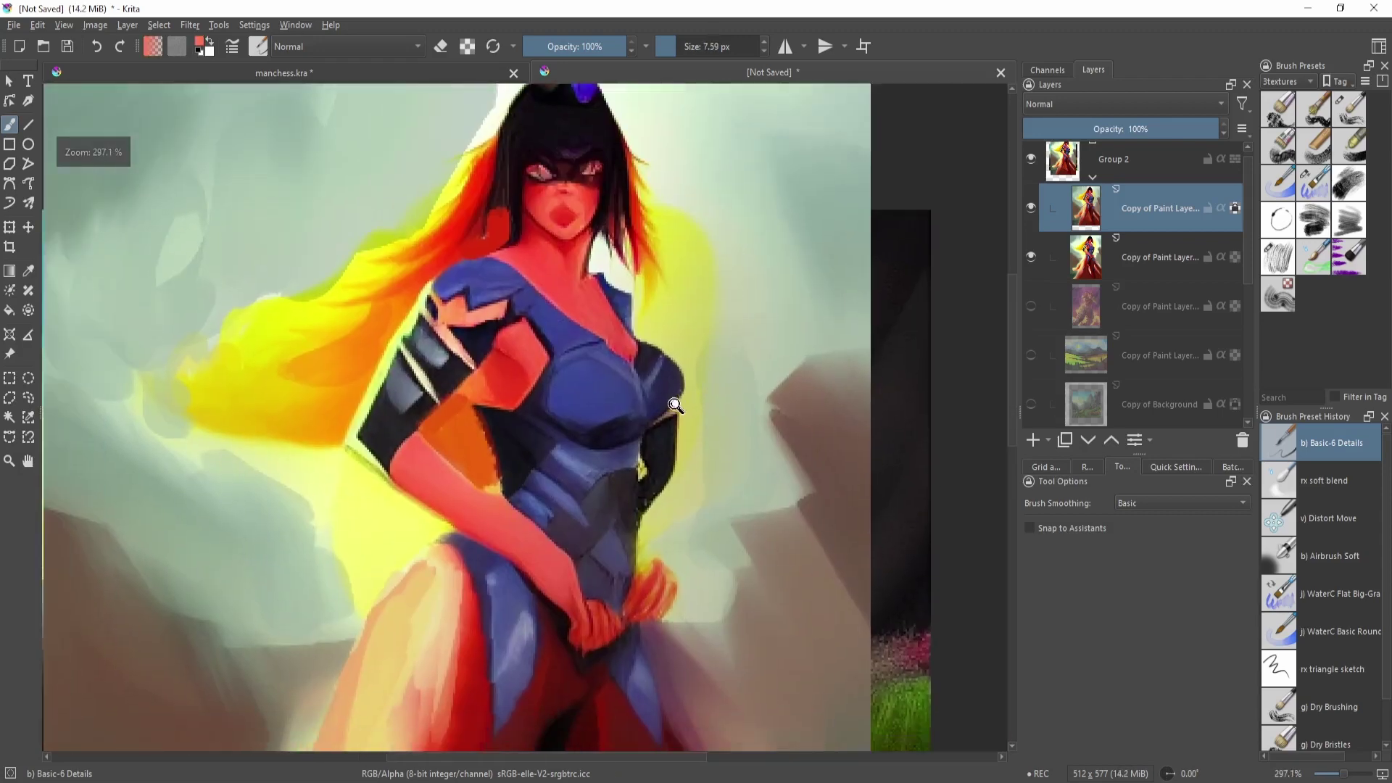
pyautogui.scroll(-2, 660, 392)
pyautogui.scroll(2, 606, 479)
pyautogui.moveTo(606, 479); pyautogui.dragTo(601, 489)
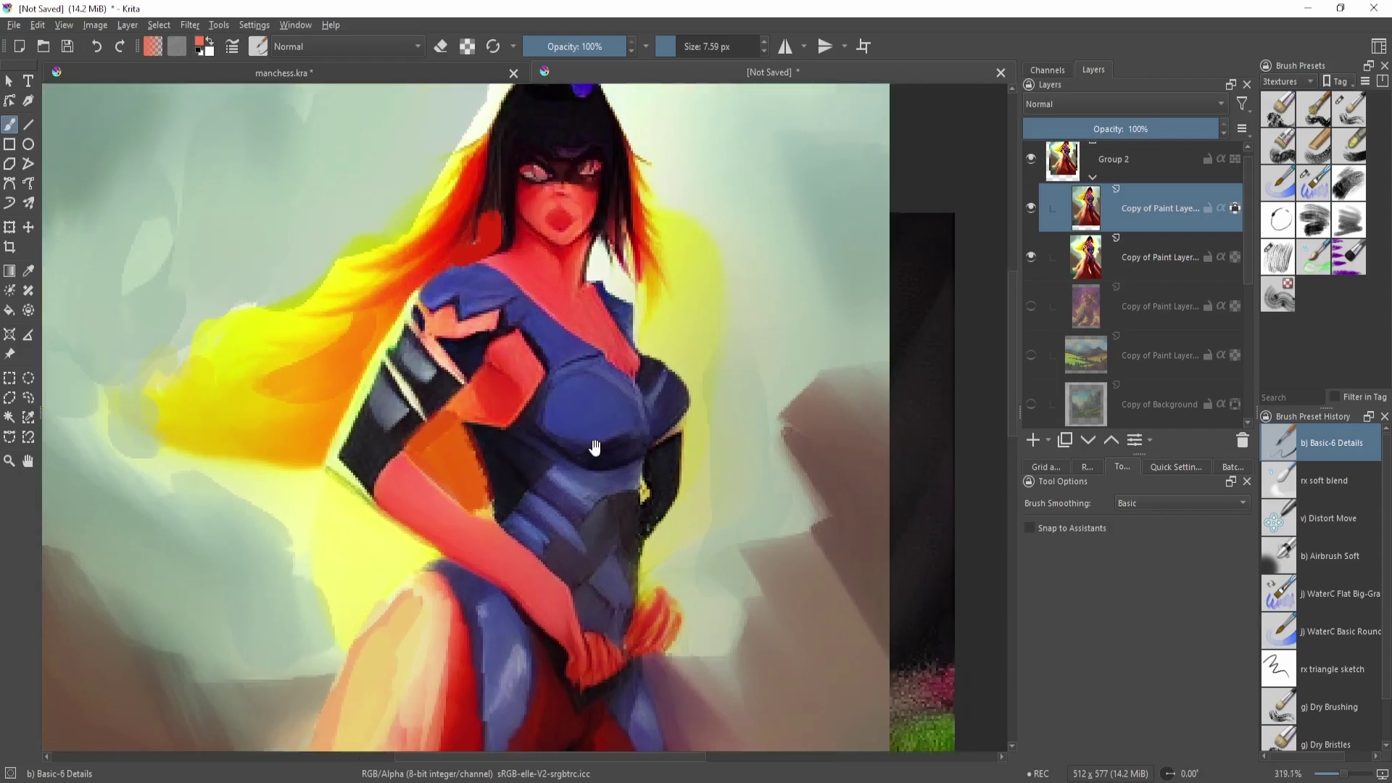
# - Examine the repainted figure from the skirt and hands up to the torso, hair and face
pyautogui.moveTo(690, 401); pyautogui.dragTo(640, 472)
pyautogui.scroll(-5, 640, 472)
pyautogui.scroll(1, 568, 584)
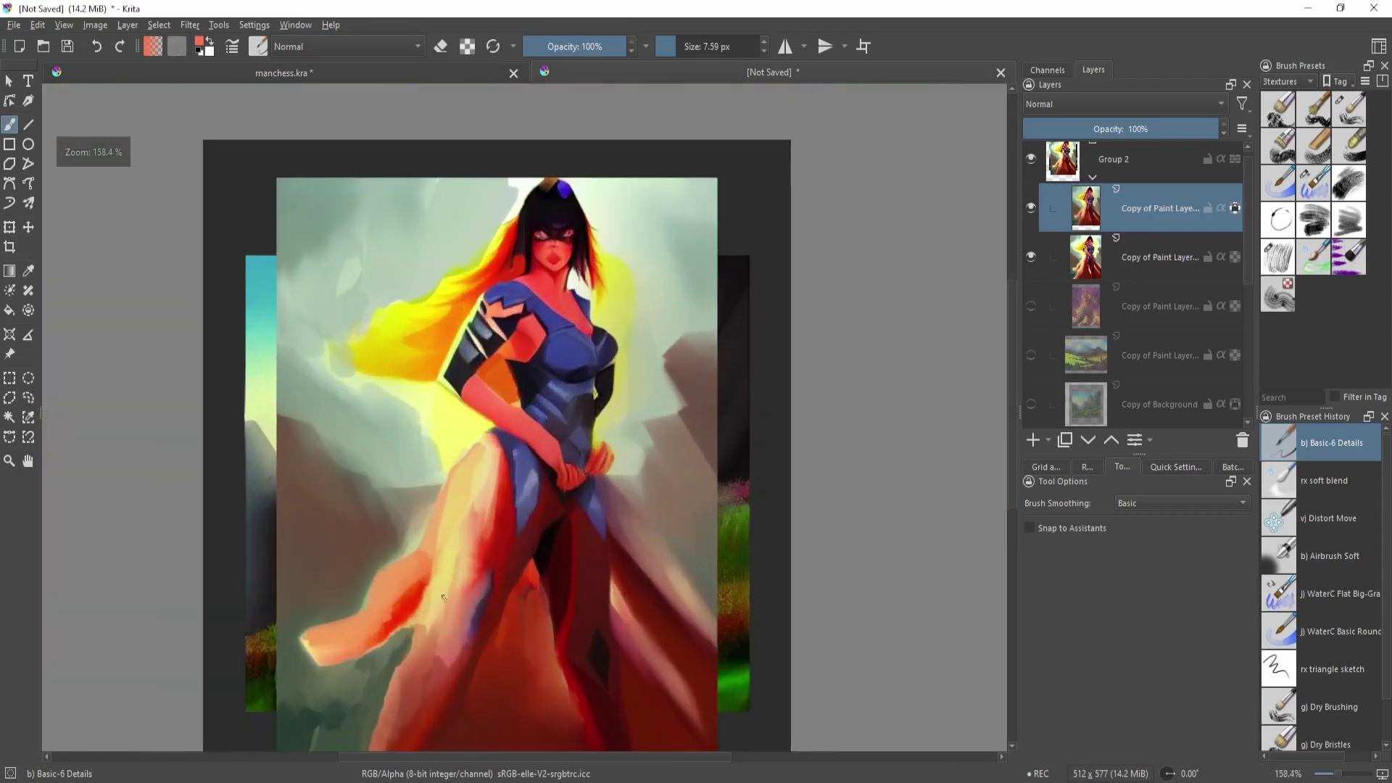
pyautogui.scroll(2, 659, 373)
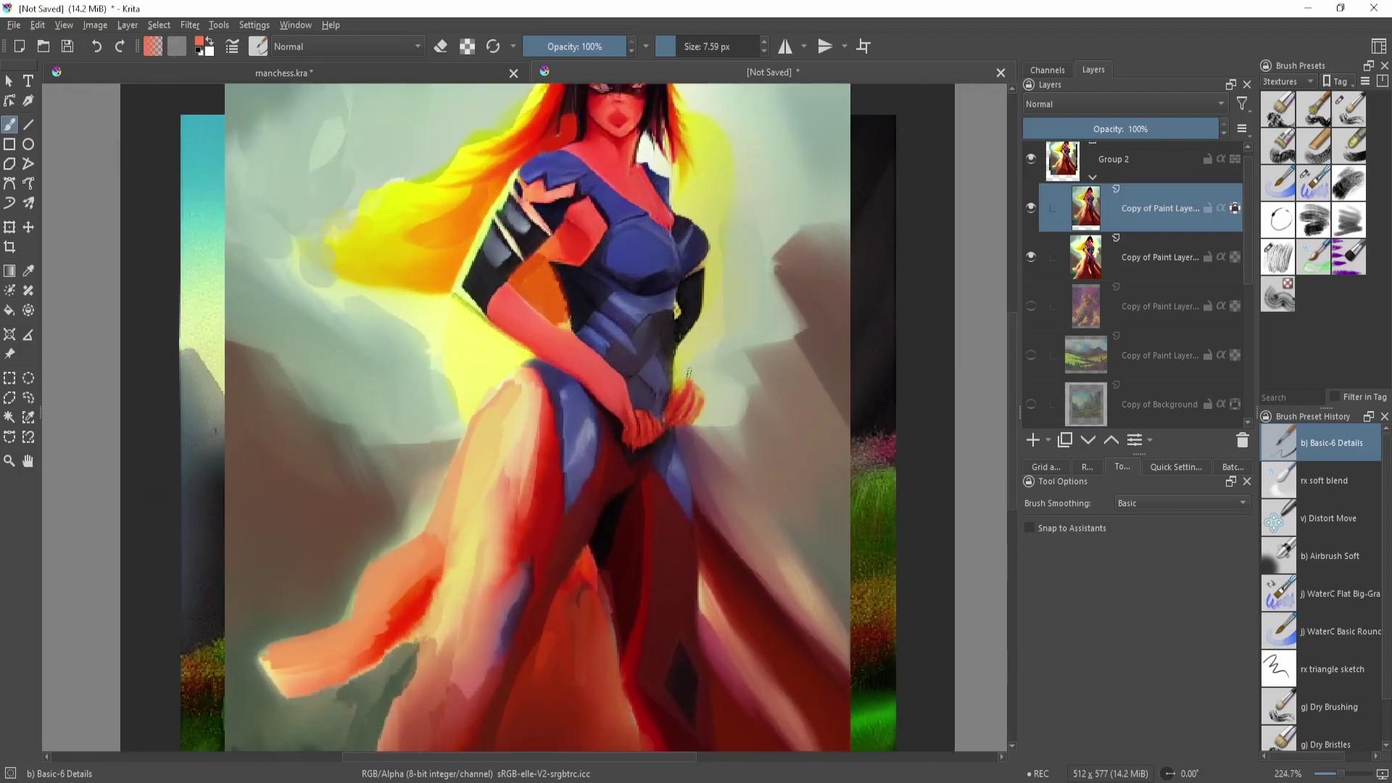
pyautogui.scroll(3, 689, 373)
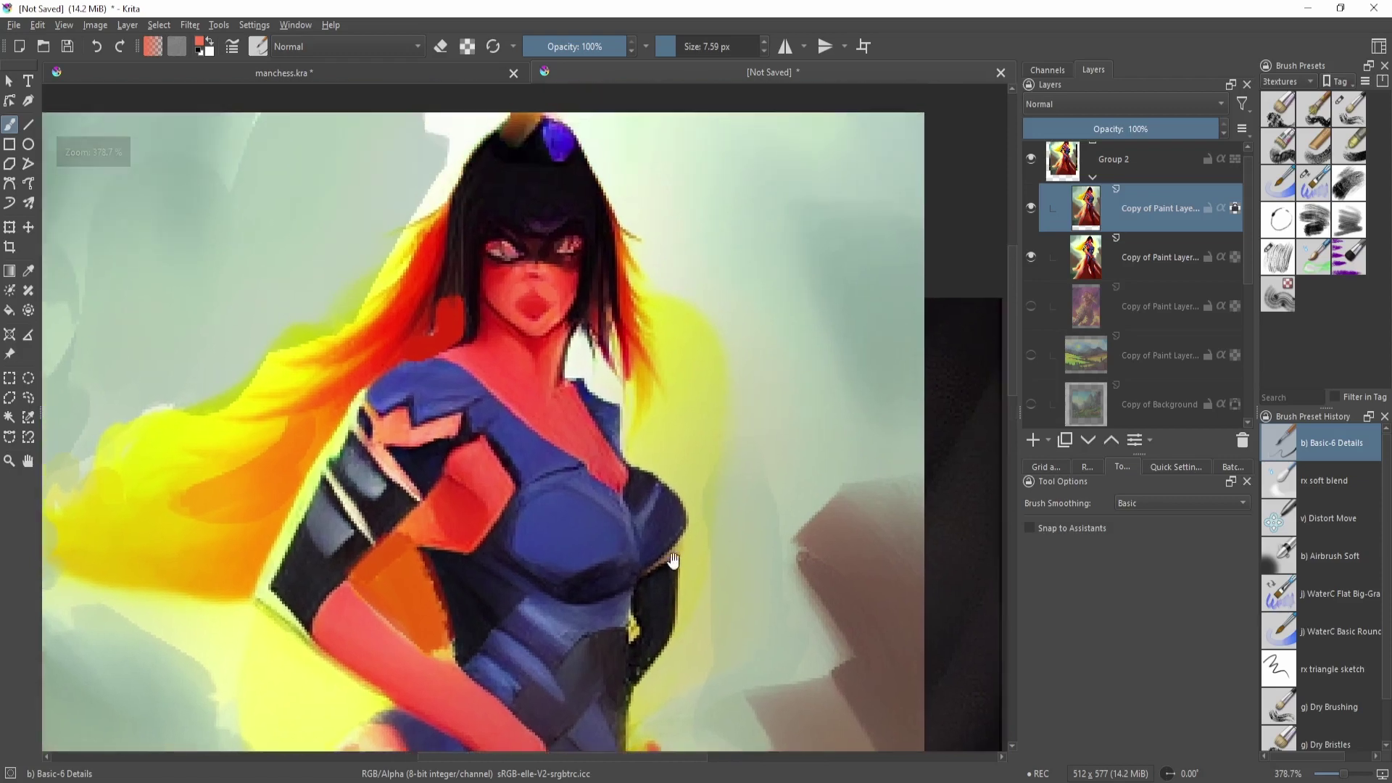
pyautogui.moveTo(631, 462); pyautogui.dragTo(715, 369)
pyautogui.scroll(1, 705, 385)
pyautogui.scroll(-2, 505, 411)
# - Soften the pale armour edge on the upper arm with rx soft blend at 17.78 px, and return to Basic-6 Details with a dark colour
pyautogui.press('/')
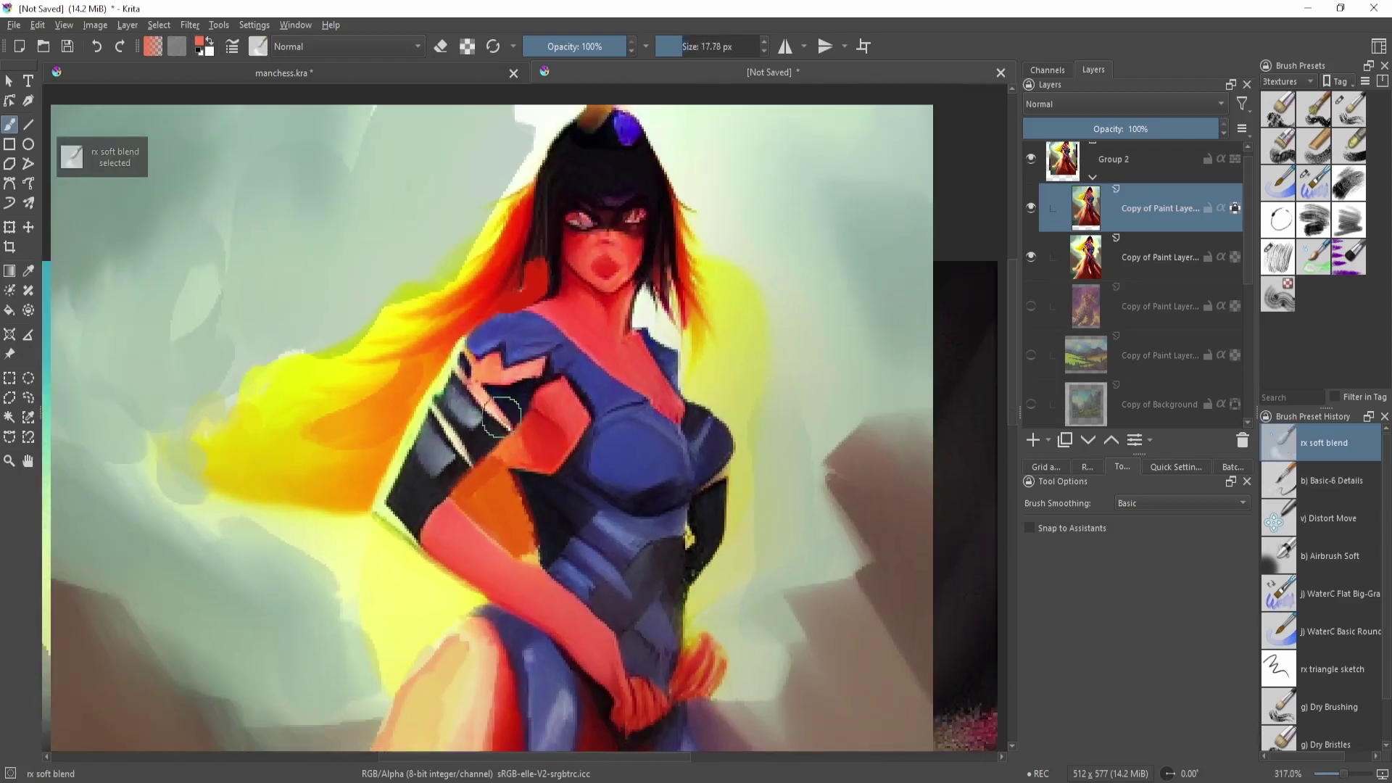
pyautogui.press('/')
pyautogui.press('d')
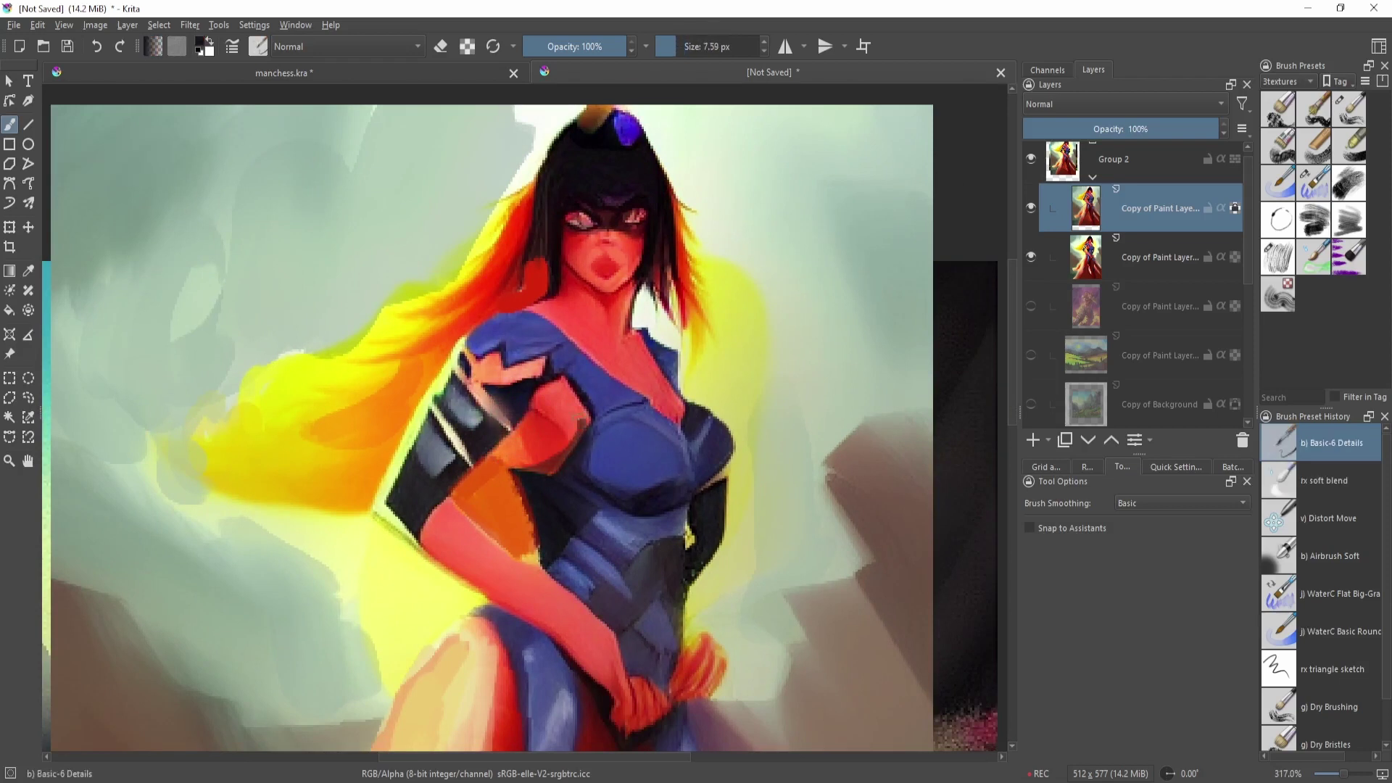
# - Examine the heroine's arms, torso and hair up close and against the whole composition
pyautogui.scroll(1, 586, 419)
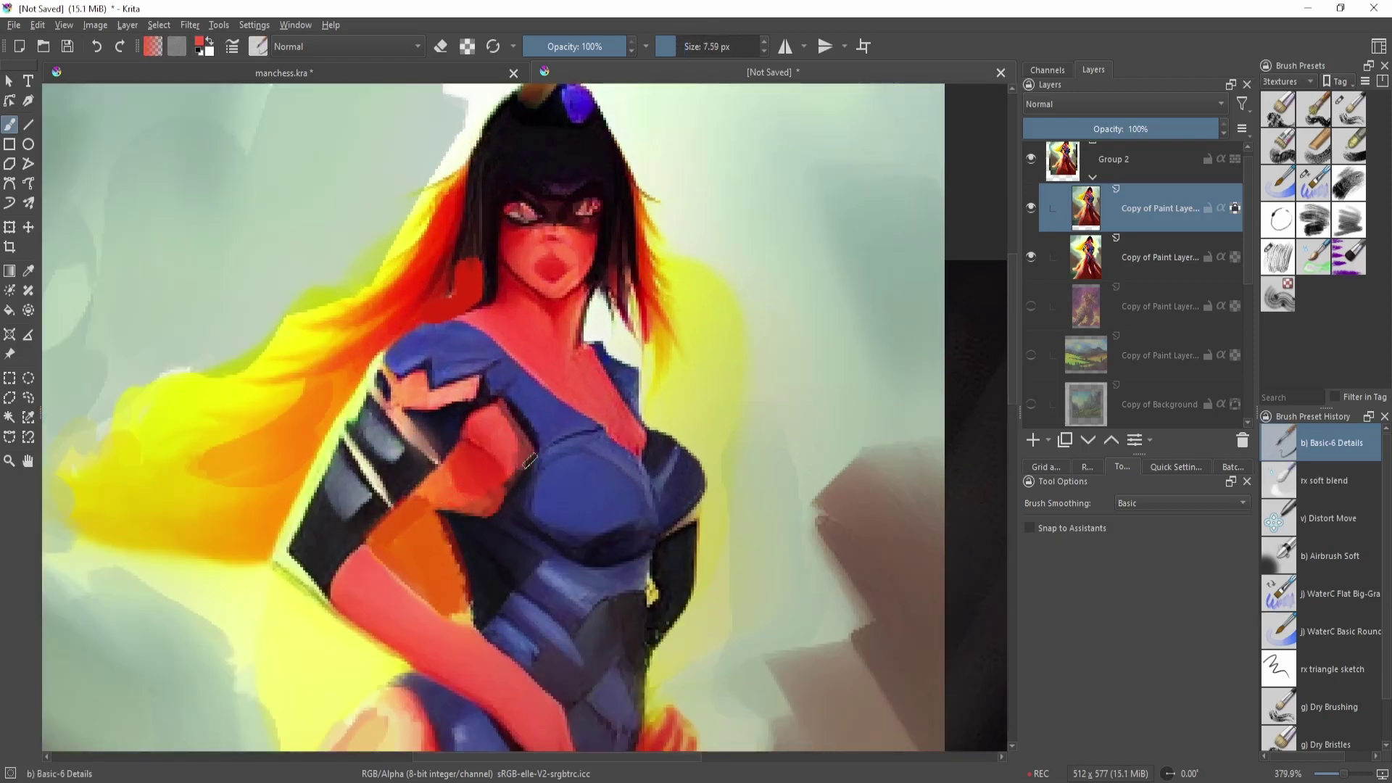
pyautogui.scroll(-6, 529, 461)
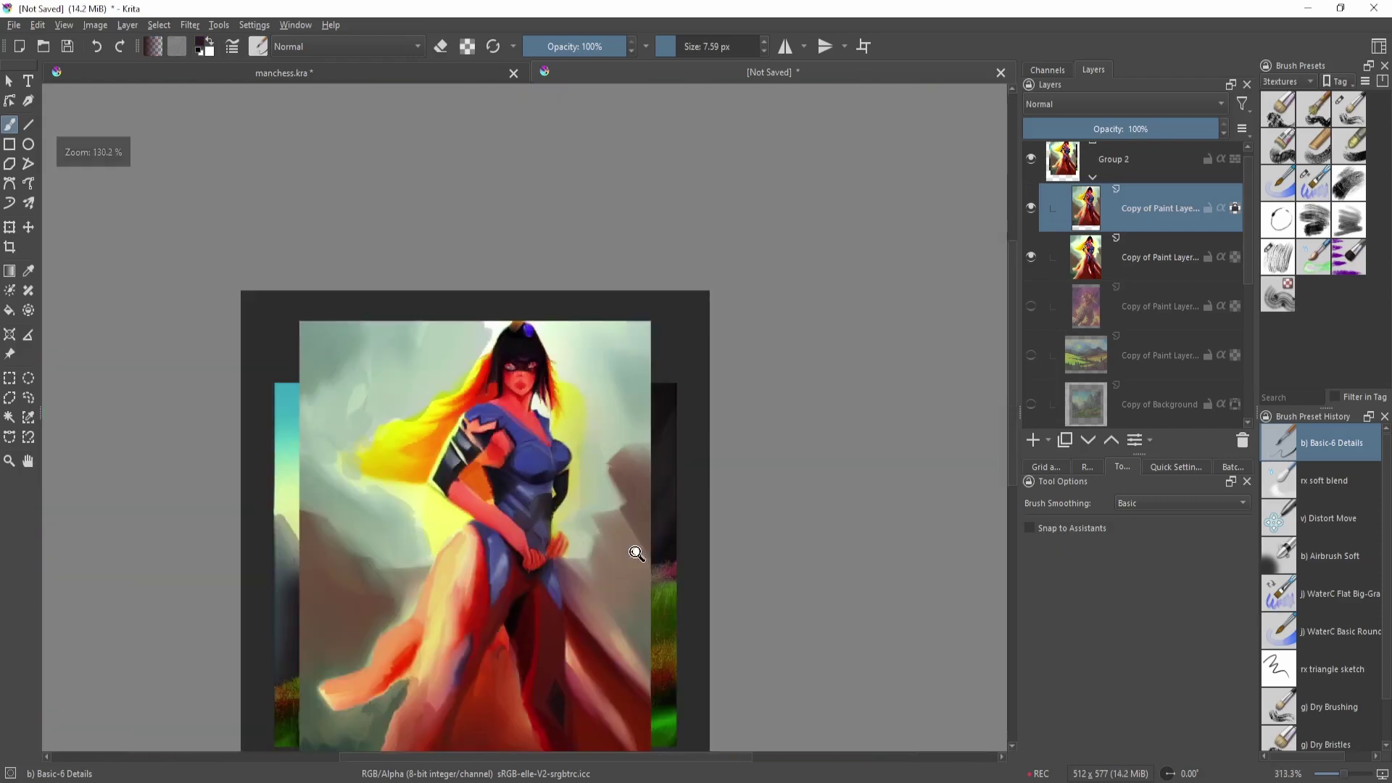
pyautogui.scroll(3, 609, 507)
pyautogui.moveTo(475, 234)
pyautogui.mouseDown()
pyautogui.moveTo(499, 540)
pyautogui.moveTo(597, 391)
pyautogui.mouseUp()
pyautogui.hotkey('ctrl', 'z')
pyautogui.scroll(5, 688, 370)
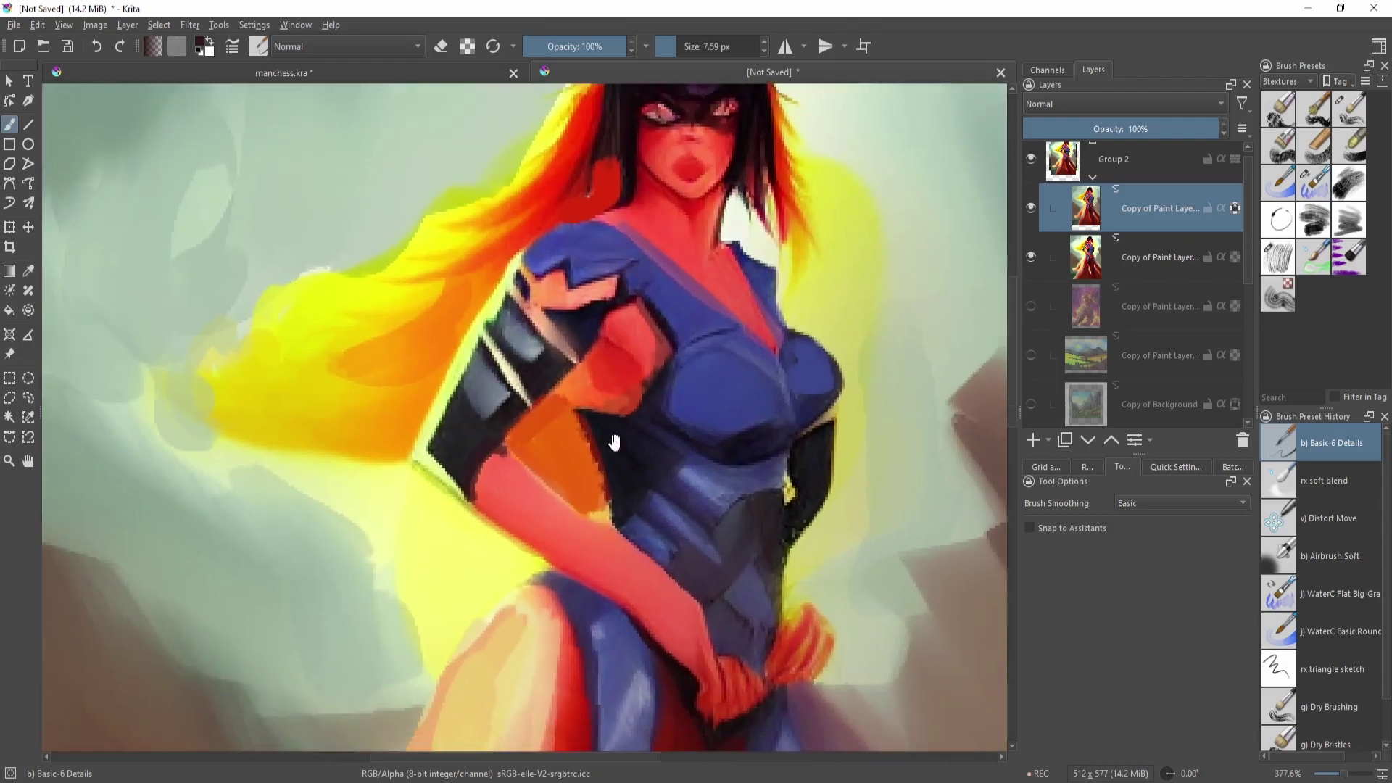
pyautogui.scroll(-6, 614, 442)
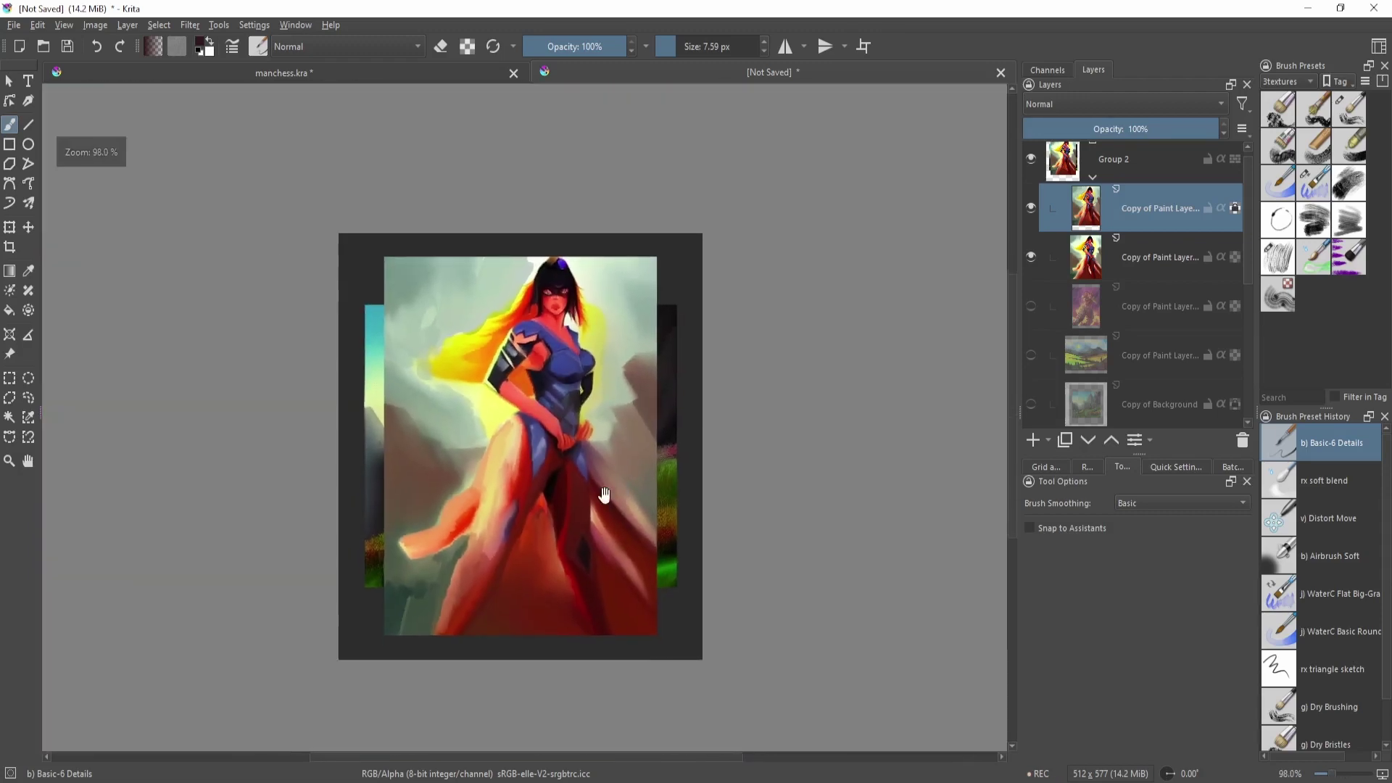
pyautogui.scroll(4, 617, 451)
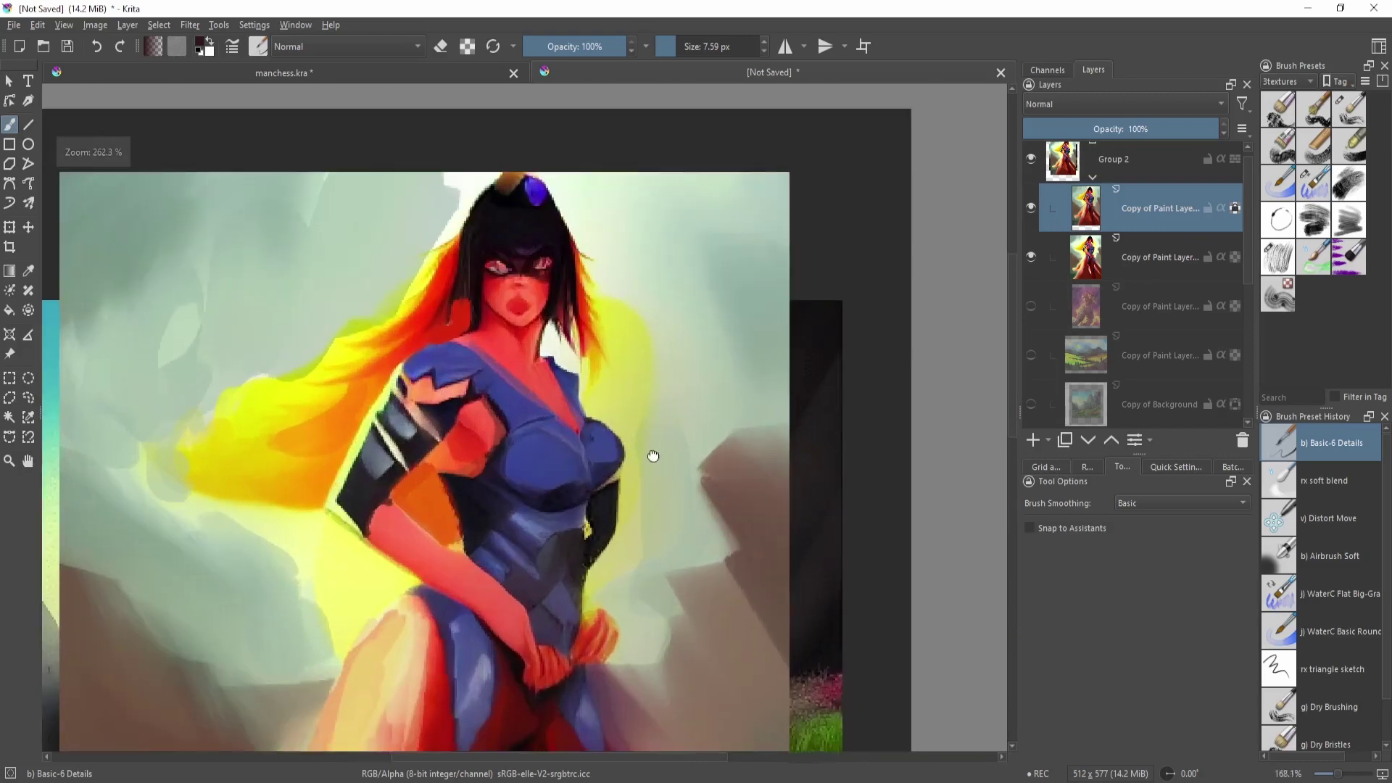
pyautogui.moveTo(654, 456); pyautogui.dragTo(673, 485)
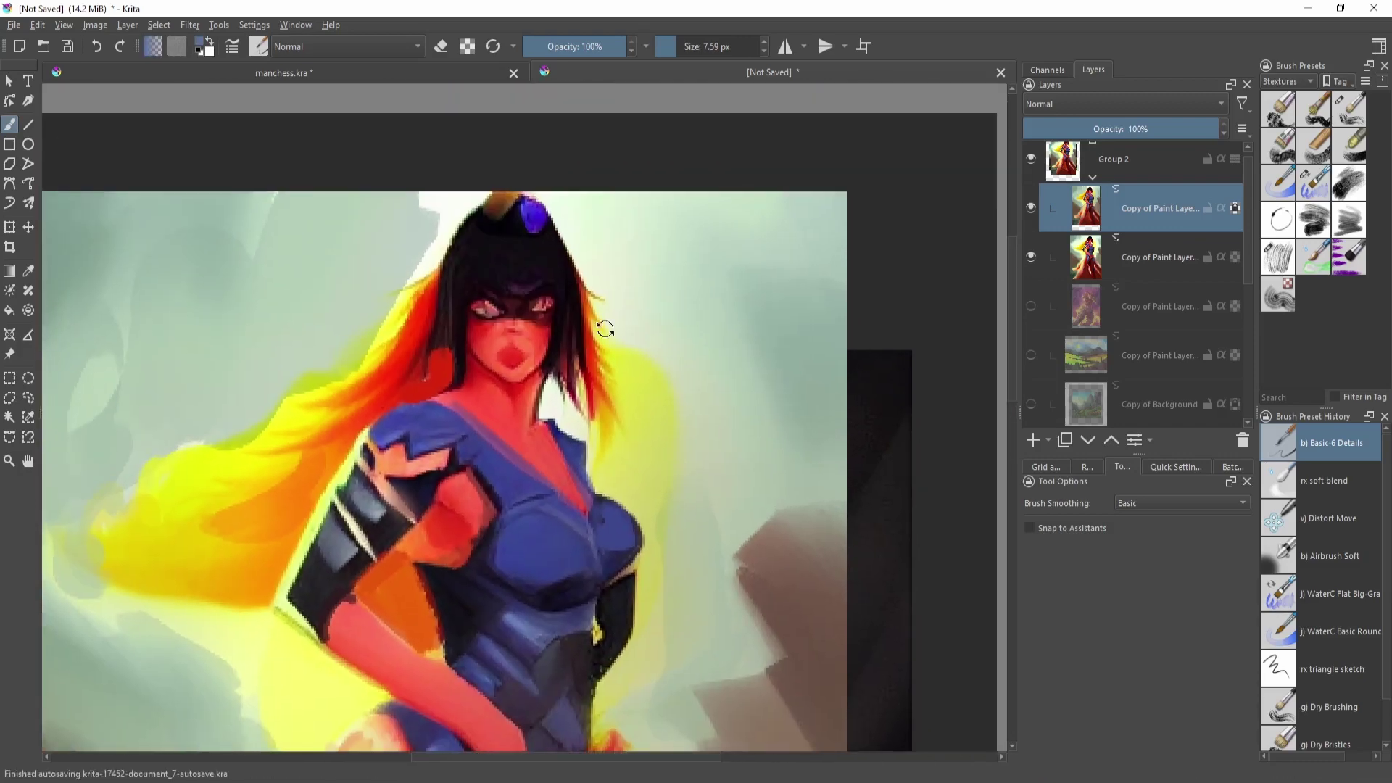
# - Paint a lighter blue band from the shoulder across the bodice's neckline with a sampled blue at 8.06 px
pyautogui.moveTo(606, 325); pyautogui.dragTo(694, 450)
pyautogui.keyDown('ctrl'); pyautogui.click(470, 429); pyautogui.keyUp('ctrl')
pyautogui.press(']')
pyautogui.moveTo(464, 358); pyautogui.dragTo(464, 472)
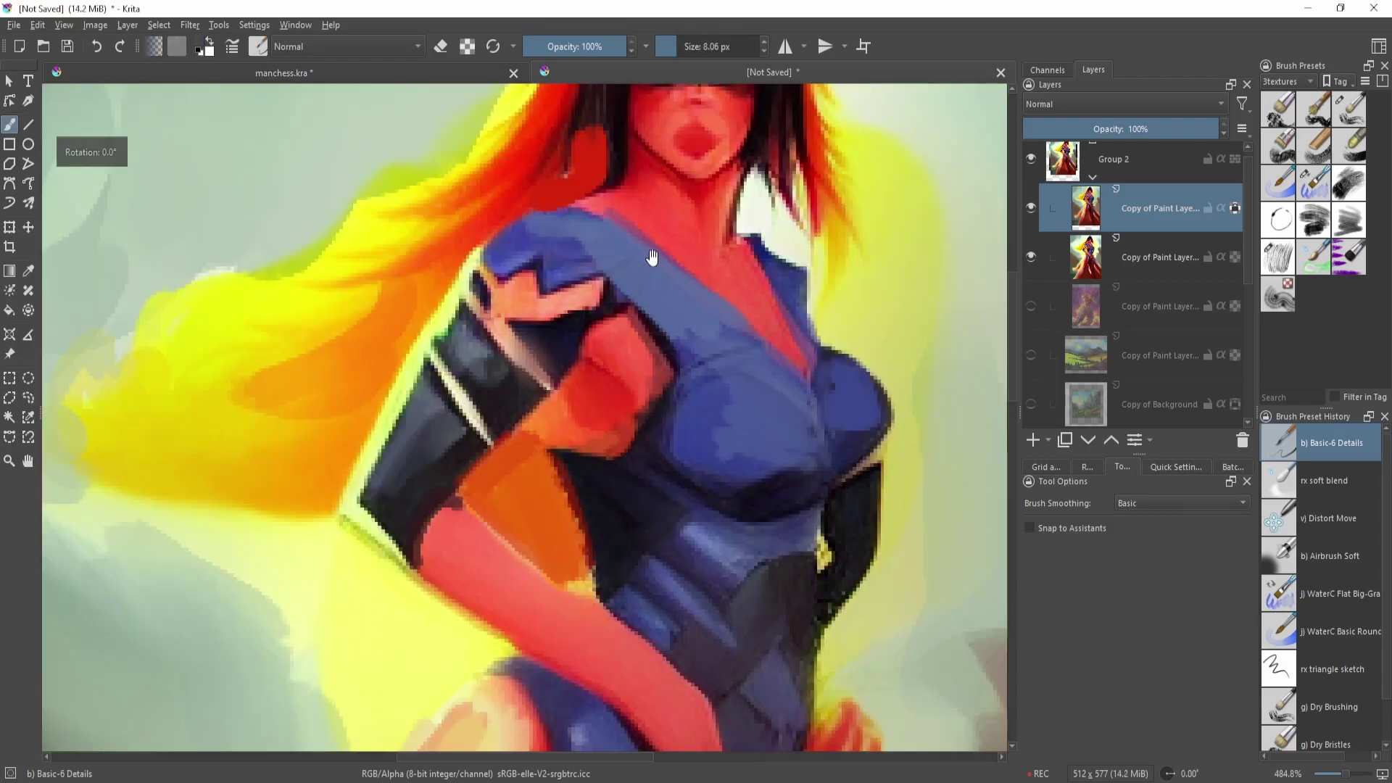
pyautogui.moveTo(649, 258); pyautogui.dragTo(648, 361)
# - Repaint the pale gap in the upper-arm armour with a sampled red at 6.26 px
pyautogui.keyDown('ctrl'); pyautogui.click(576, 385); pyautogui.keyUp('ctrl')
pyautogui.moveTo(643, 293)
pyautogui.mouseDown()
pyautogui.moveTo(743, 354)
pyautogui.moveTo(749, 404)
pyautogui.mouseUp()
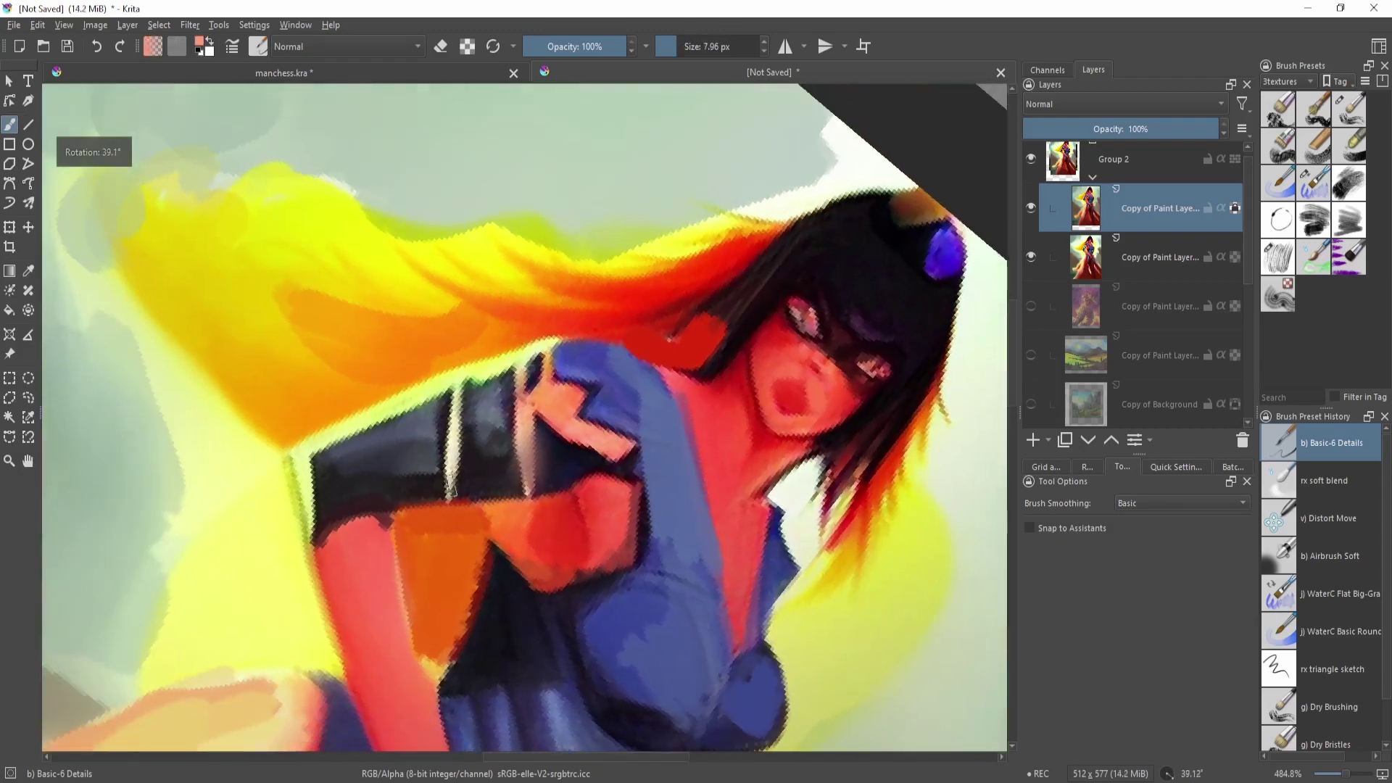
pyautogui.moveTo(451, 488); pyautogui.dragTo(444, 491)
pyautogui.keyDown('ctrl'); pyautogui.click(394, 569); pyautogui.keyUp('ctrl')
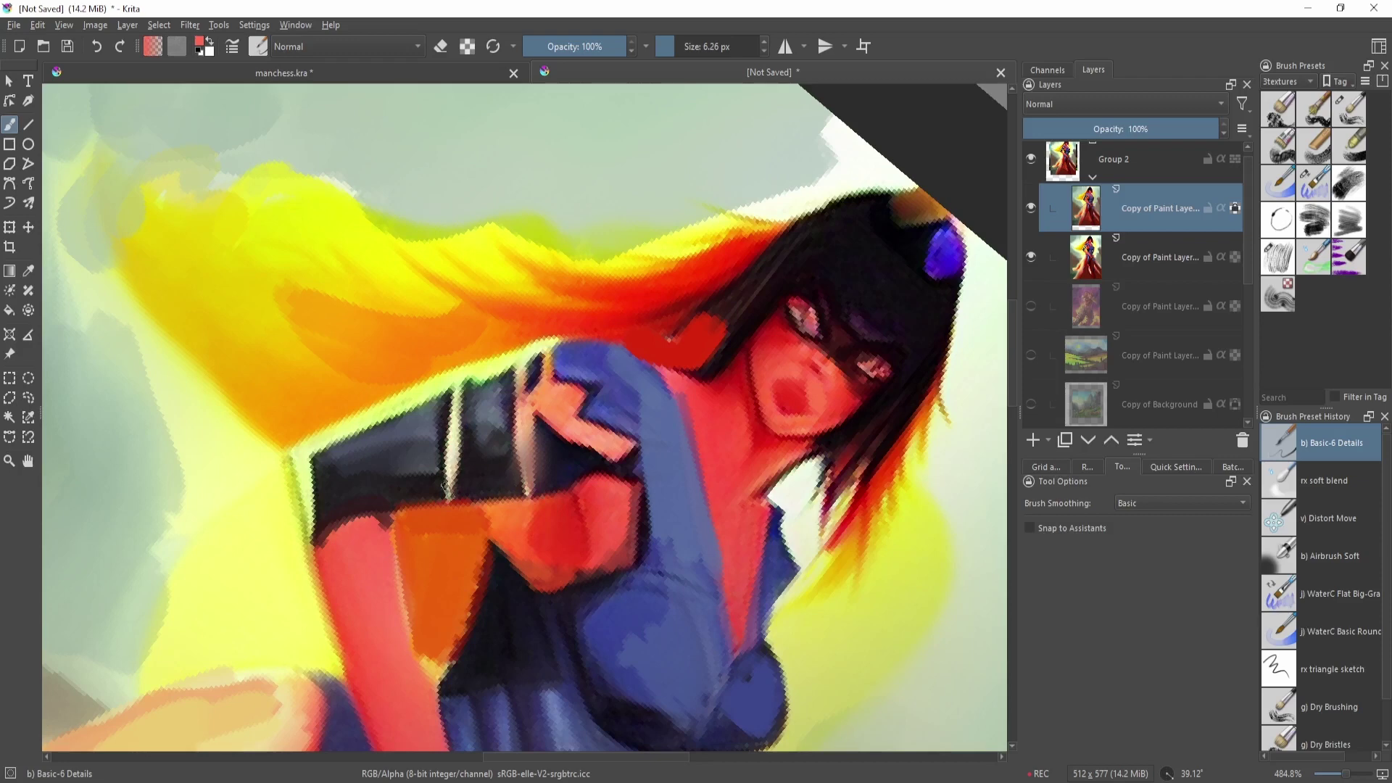
pyautogui.press('5')
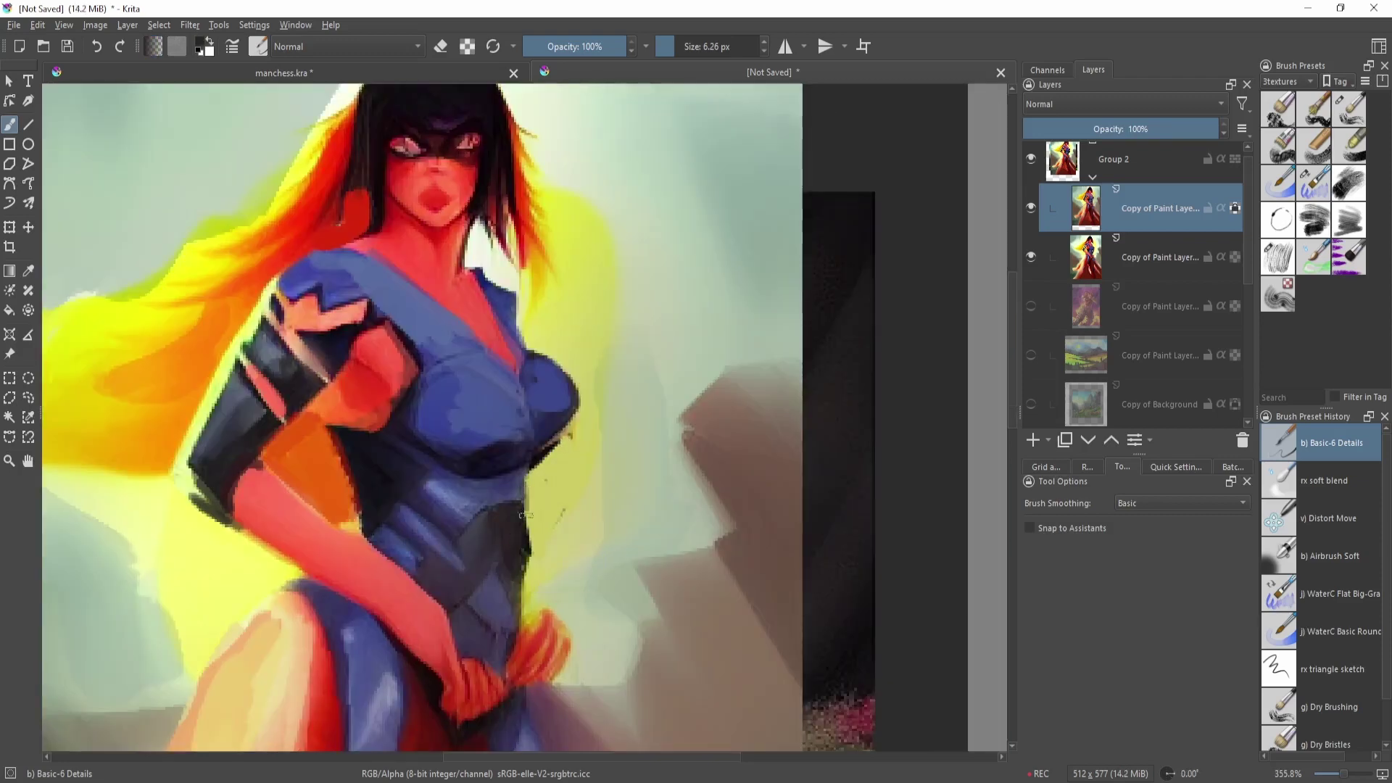
# - Paint a crimson lock of hair curling down beside the far shoulder at 13.87 px, with a yellow highlight along its outer edge
pyautogui.scroll(-3, 521, 514)
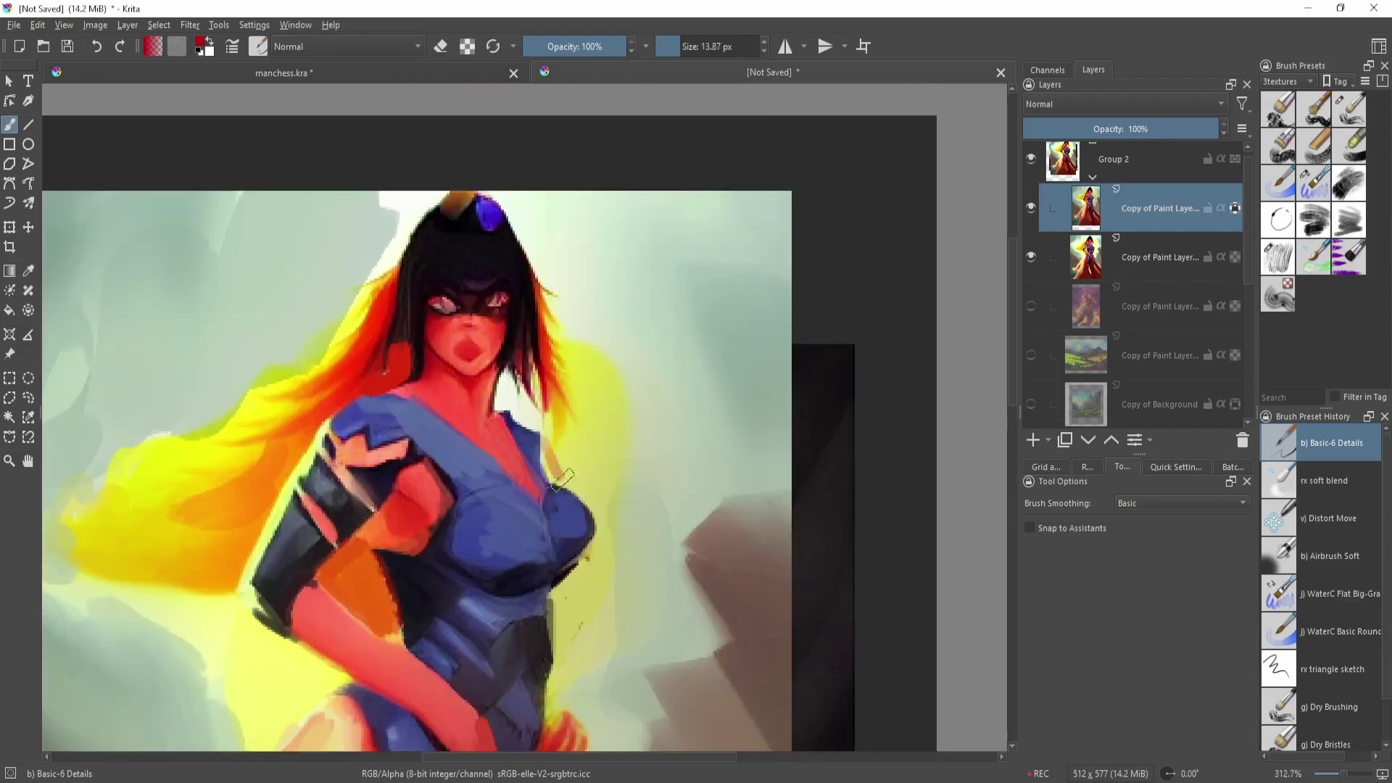
pyautogui.moveTo(552, 475); pyautogui.dragTo(613, 437)
pyautogui.hotkey('ctrl', 'z')
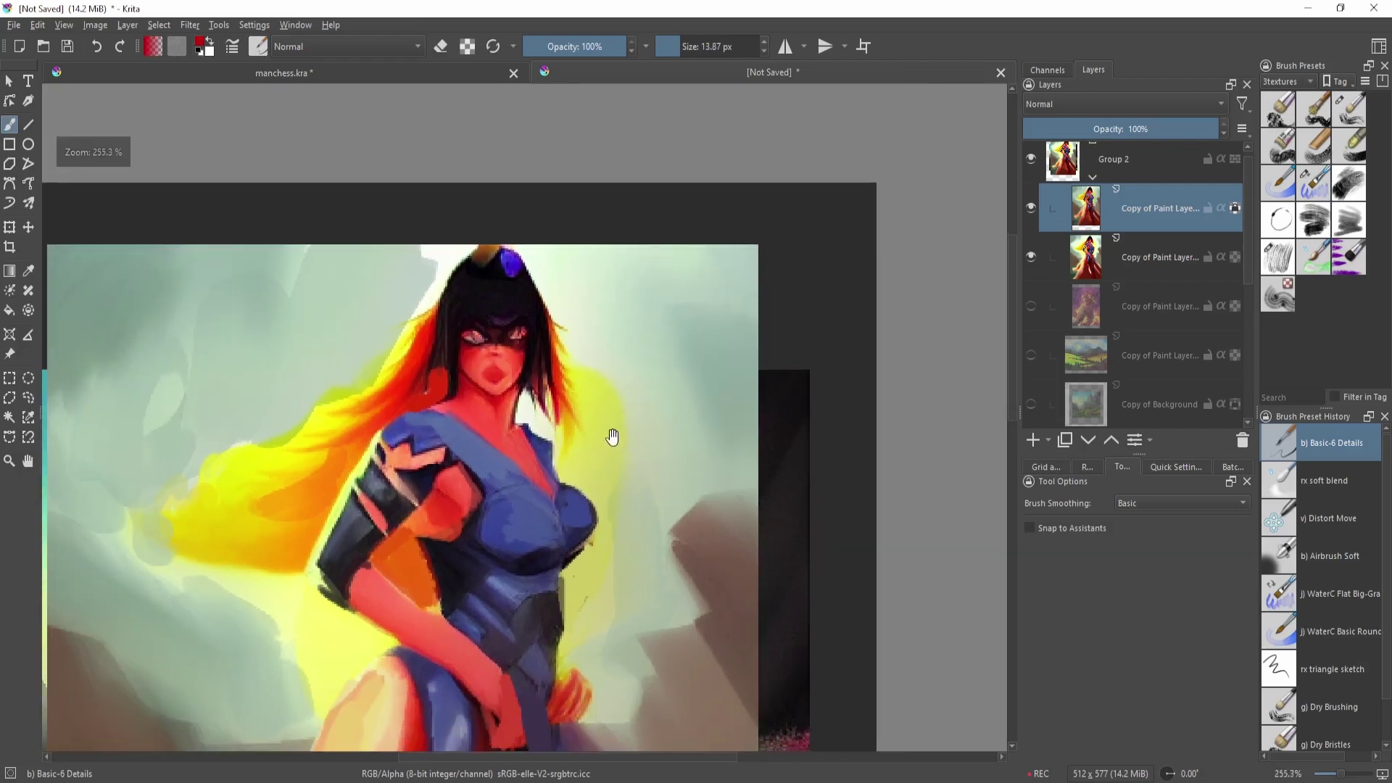
pyautogui.moveTo(530, 424); pyautogui.dragTo(569, 453)
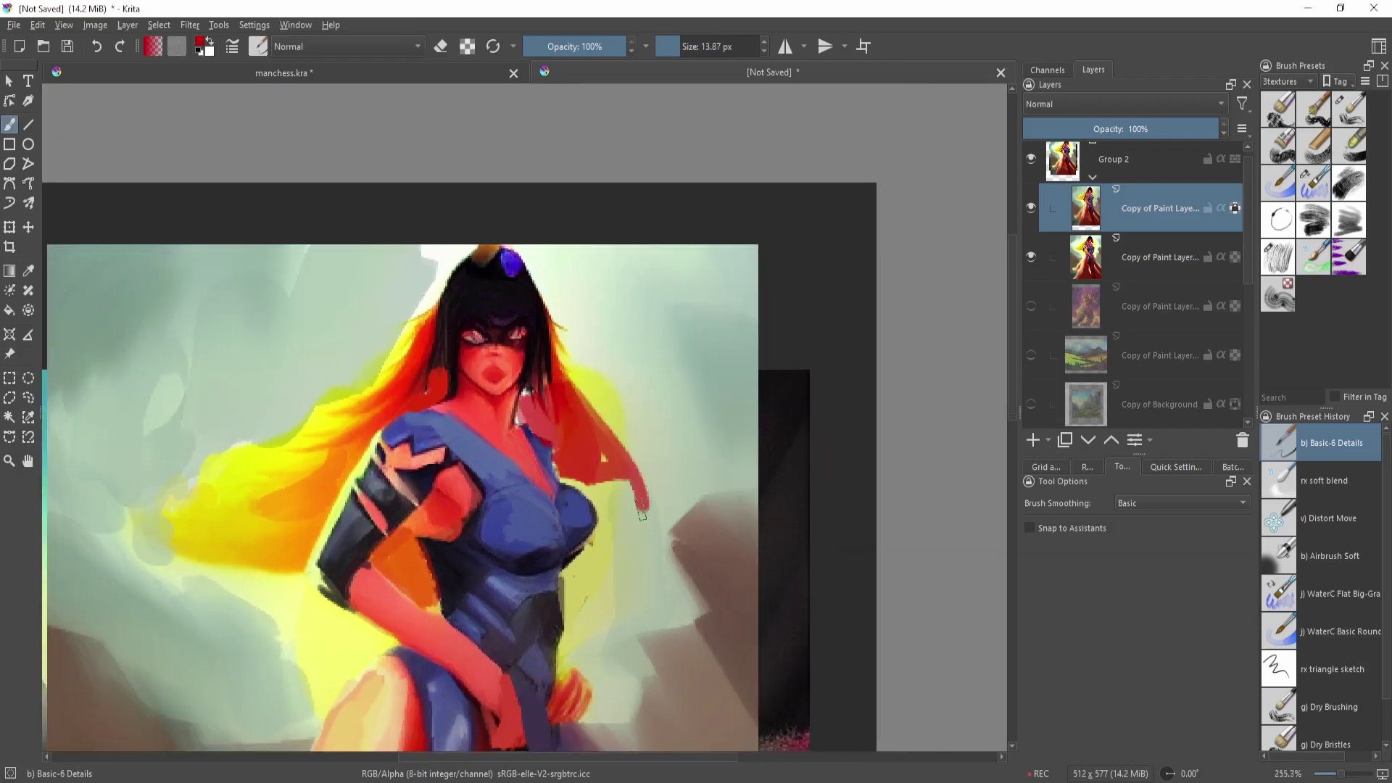
pyautogui.moveTo(642, 515); pyautogui.dragTo(622, 561)
pyautogui.moveTo(572, 375)
pyautogui.mouseDown()
pyautogui.moveTo(608, 414)
pyautogui.moveTo(569, 414)
pyautogui.mouseUp()
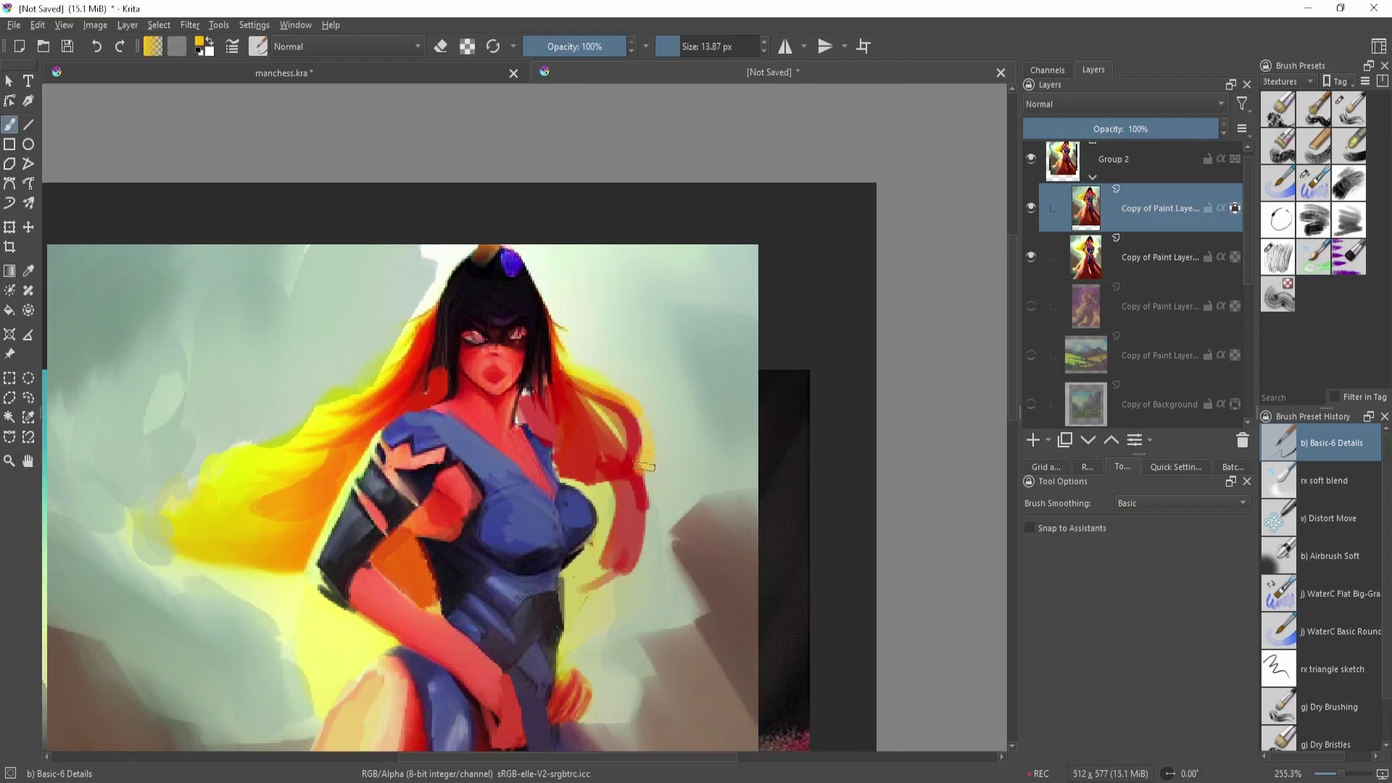
pyautogui.moveTo(647, 467); pyautogui.dragTo(646, 509)
# - Touch up the far shoulder in sampled blue and rework the trailing yellow hair into looser locks with sampled colours at 13.87 px
pyautogui.keyDown('ctrl'); pyautogui.click(545, 459); pyautogui.keyUp('ctrl')
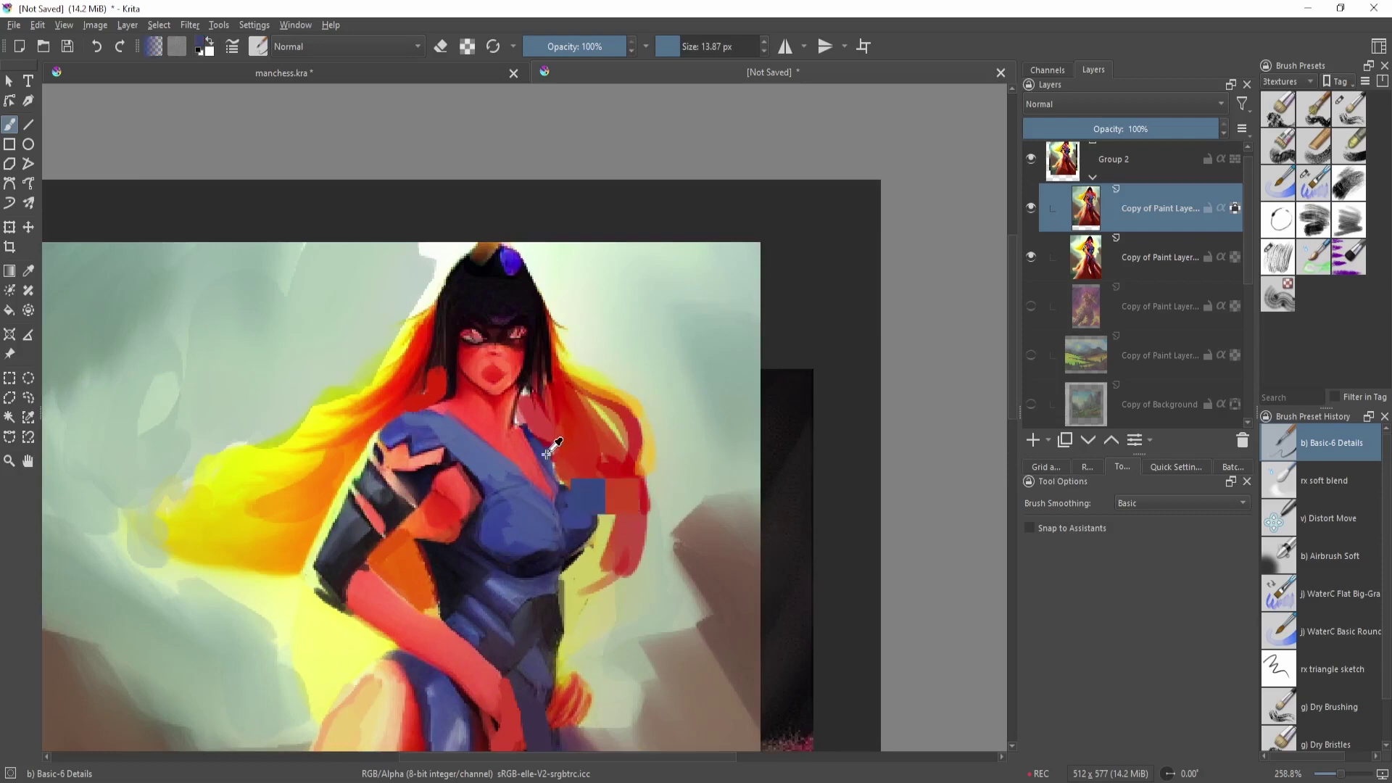
pyautogui.moveTo(632, 380)
pyautogui.mouseDown()
pyautogui.moveTo(612, 368)
pyautogui.moveTo(557, 528)
pyautogui.moveTo(589, 435)
pyautogui.mouseUp()
pyautogui.moveTo(606, 500); pyautogui.dragTo(650, 469)
pyautogui.keyDown('ctrl'); pyautogui.click(359, 551); pyautogui.keyUp('ctrl')
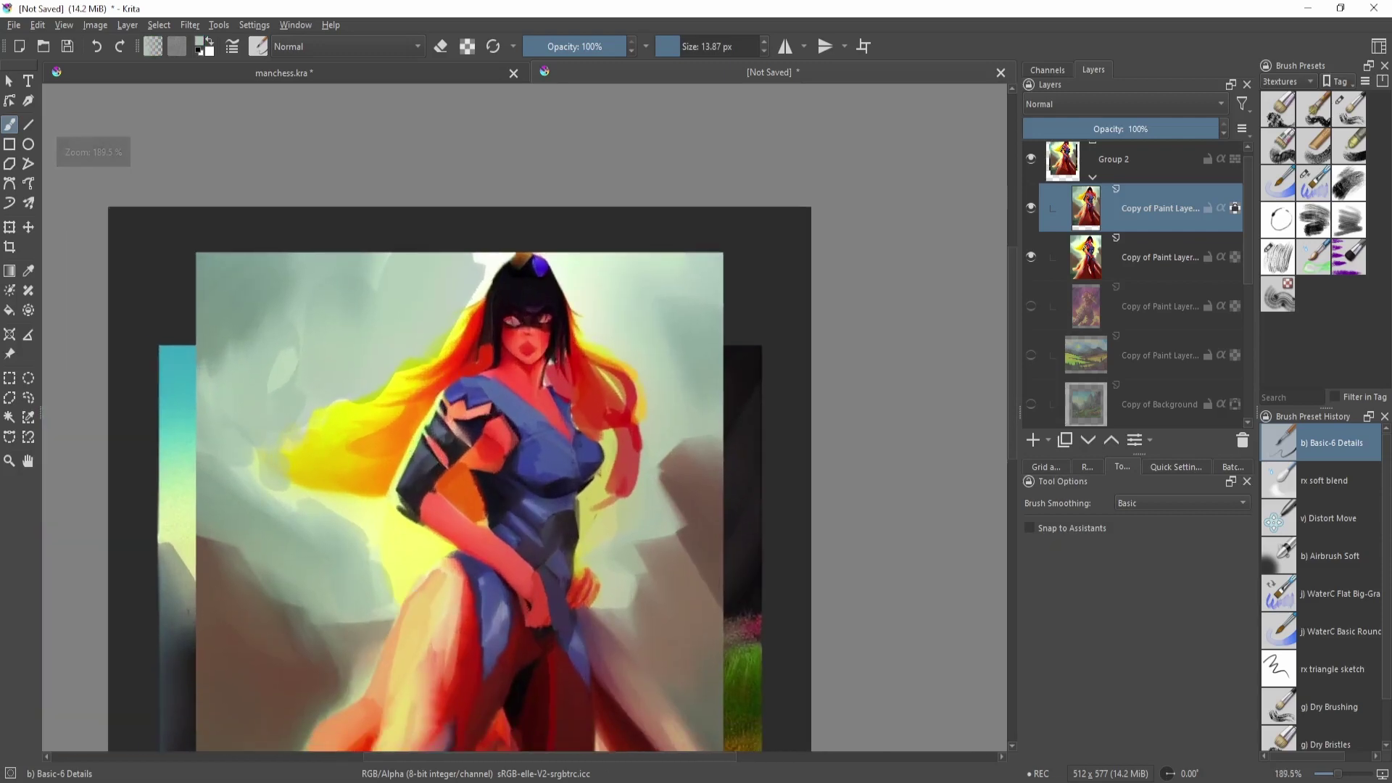
pyautogui.moveTo(373, 543)
pyautogui.mouseDown()
pyautogui.moveTo(388, 588)
pyautogui.moveTo(736, 548)
pyautogui.mouseUp()
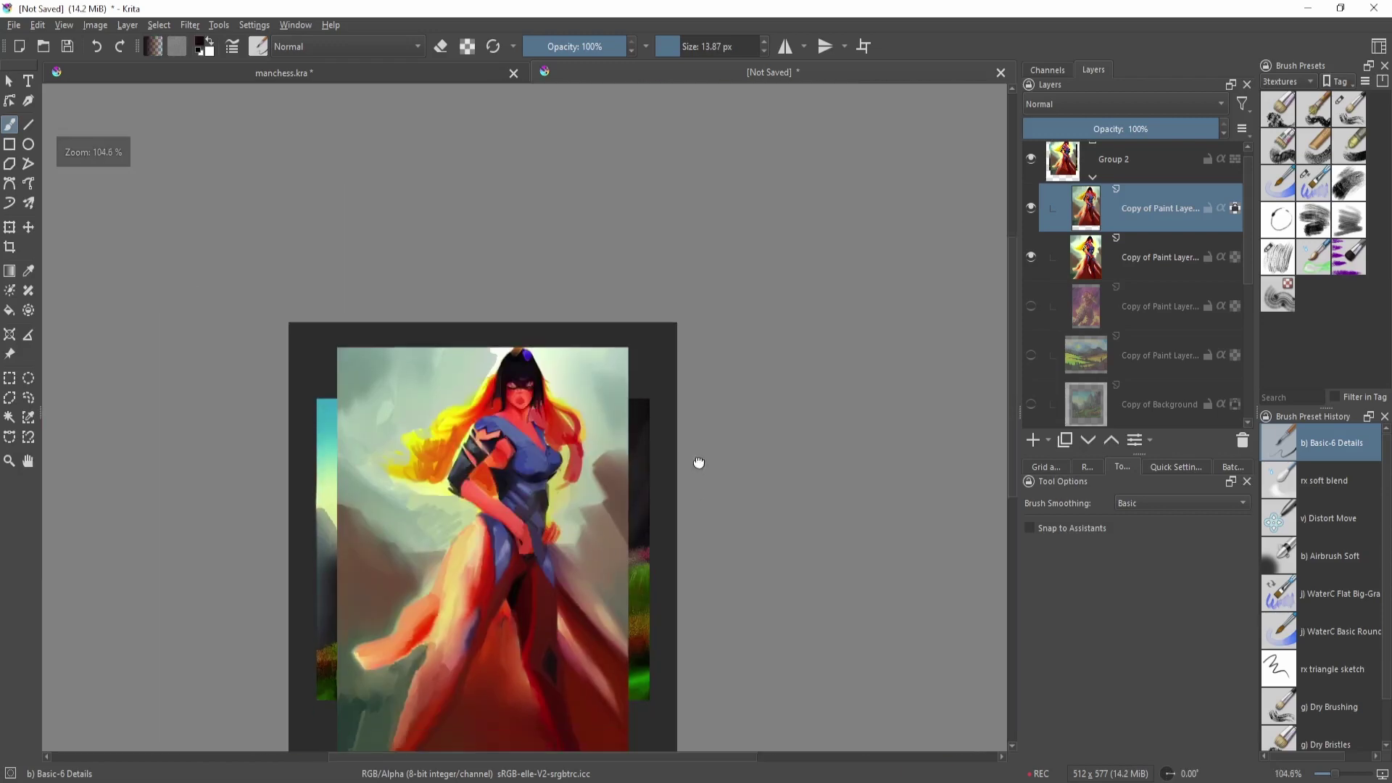
# - Paint a dark red shadow down the side of the neck and onto the shoulder with sampled reds at 8.66 px
pyautogui.moveTo(698, 460)
pyautogui.mouseDown()
pyautogui.moveTo(716, 402)
pyautogui.moveTo(681, 435)
pyautogui.moveTo(687, 418)
pyautogui.mouseUp()
pyautogui.keyDown('ctrl'); pyautogui.click(599, 429); pyautogui.keyUp('ctrl')
pyautogui.keyDown('ctrl'); pyautogui.click(524, 436); pyautogui.keyUp('ctrl')
pyautogui.keyDown('ctrl'); pyautogui.click(536, 443); pyautogui.keyUp('ctrl')
pyautogui.moveTo(636, 472); pyautogui.dragTo(621, 471)
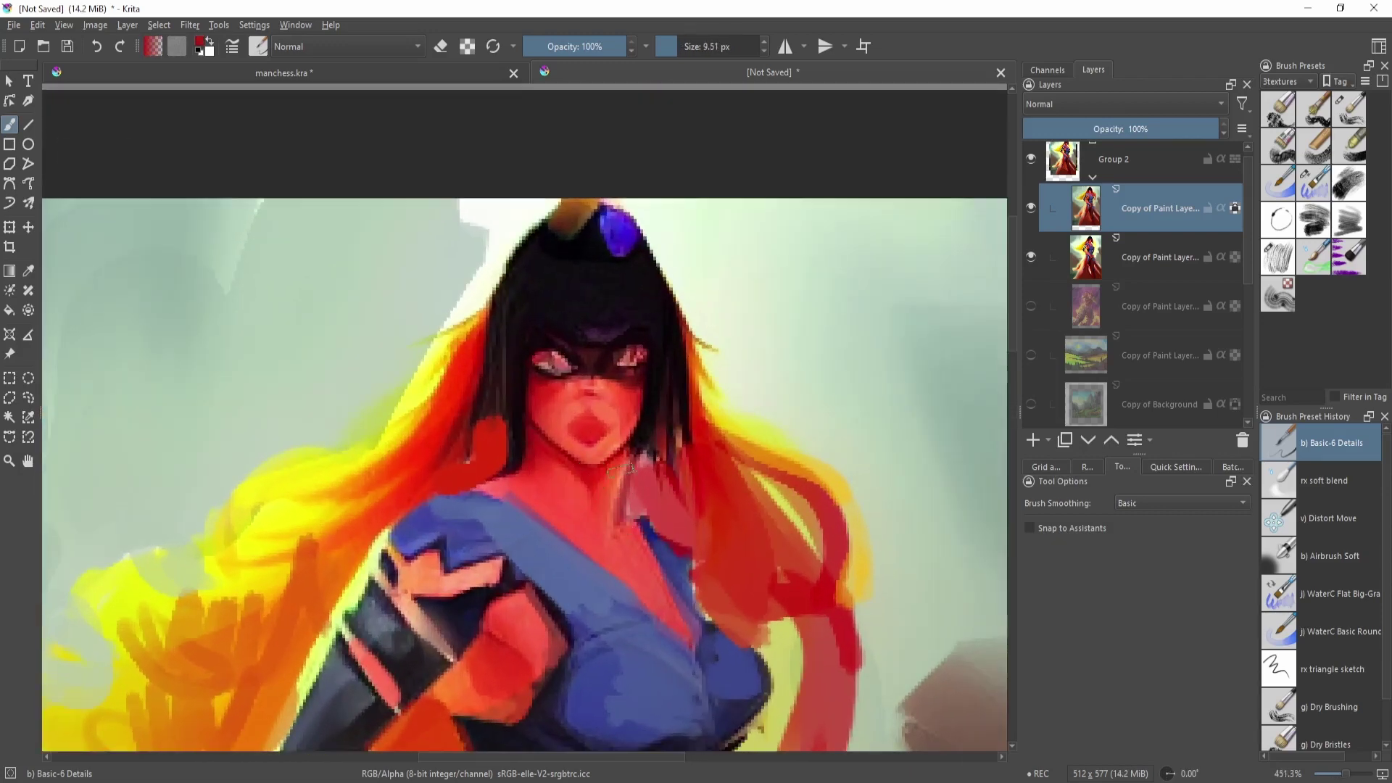
pyautogui.press('[')
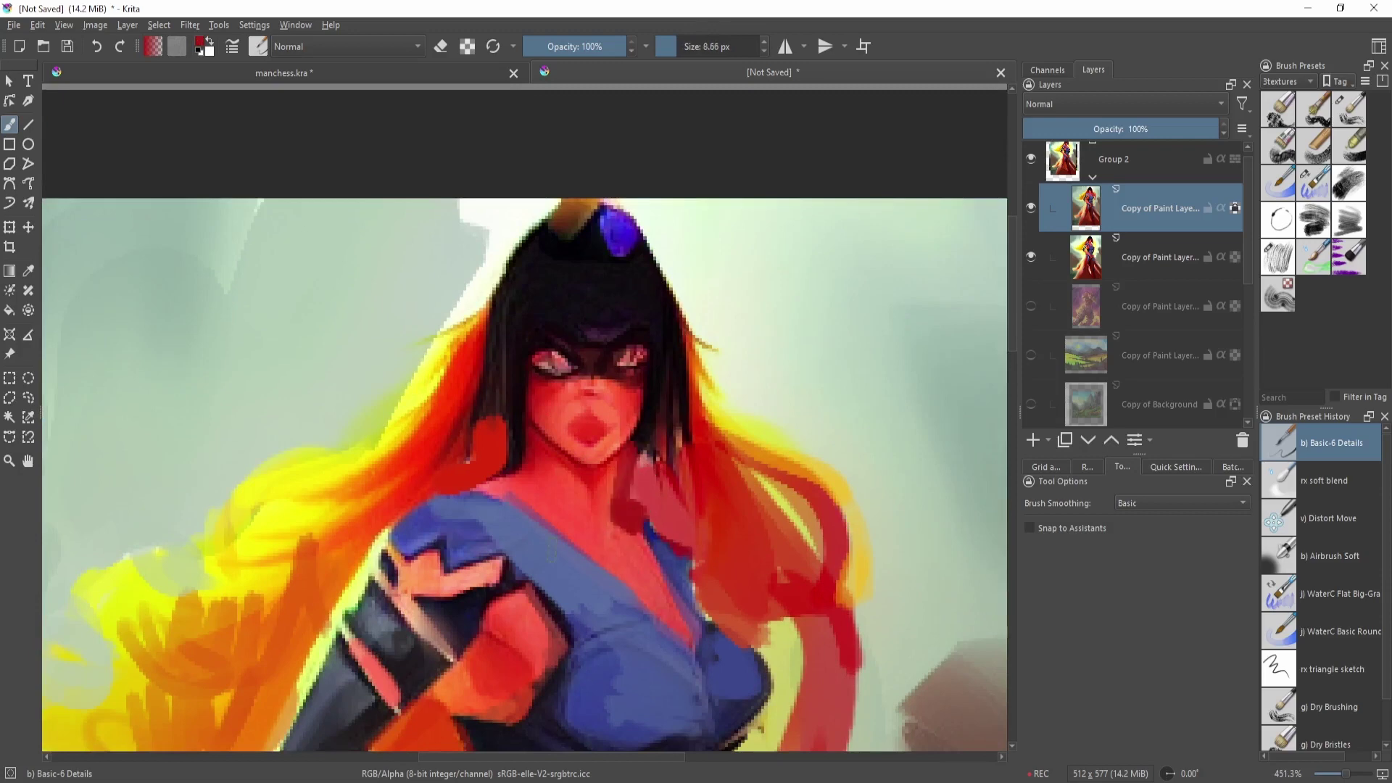
pyautogui.moveTo(524, 448)
pyautogui.mouseDown()
pyautogui.moveTo(684, 515)
pyautogui.moveTo(727, 391)
pyautogui.moveTo(701, 426)
pyautogui.mouseUp()
pyautogui.keyDown('ctrl'); pyautogui.click(700, 426); pyautogui.keyUp('ctrl')
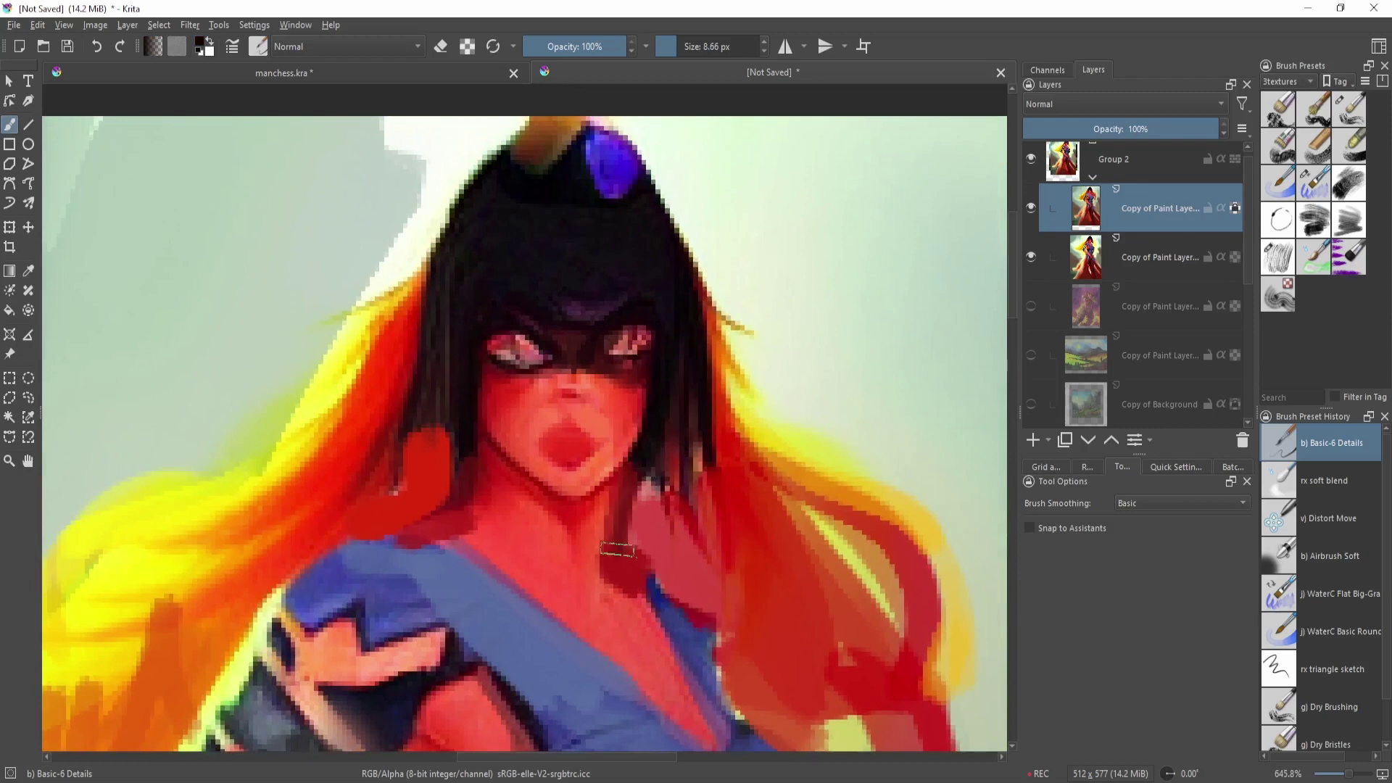
# - Repaint the hair on both sides of the neck in a sampled red at 7.07 px
pyautogui.press('-')
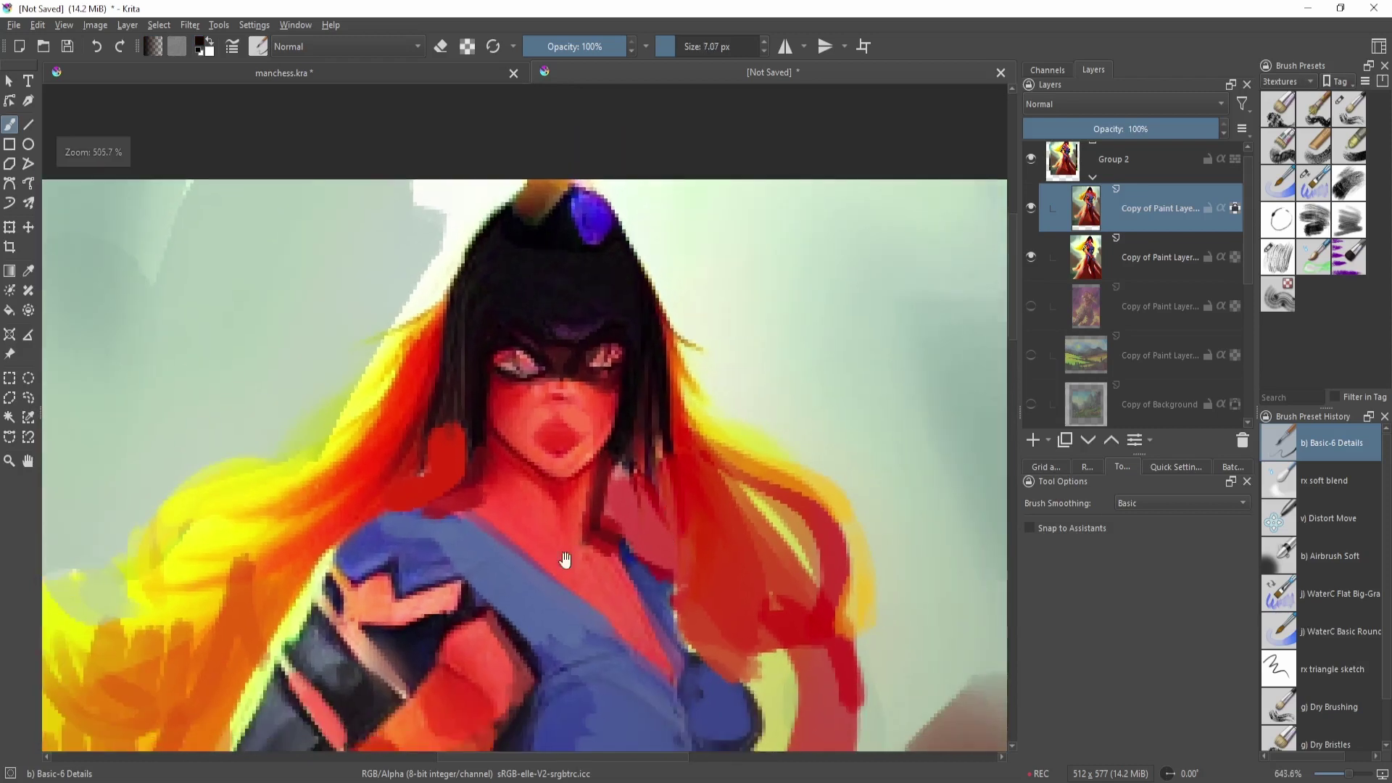
pyautogui.keyDown('ctrl'); pyautogui.click(484, 487); pyautogui.keyUp('ctrl')
pyautogui.moveTo(662, 444); pyautogui.dragTo(657, 467)
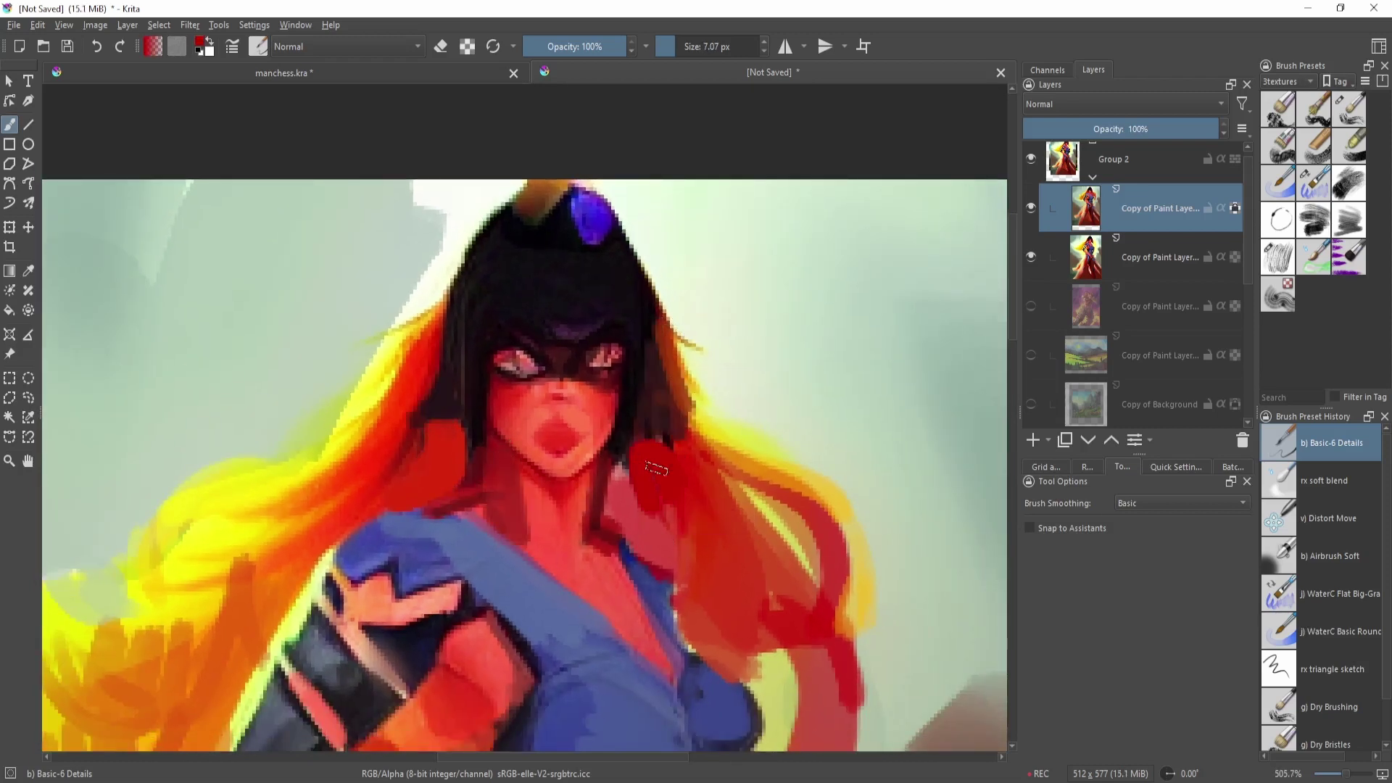
# - Reshape the top of the dark hood with sampled hood and pale background colours, giving it a blue diamond emblem
pyautogui.moveTo(564, 410)
pyautogui.mouseDown()
pyautogui.moveTo(649, 450)
pyautogui.moveTo(664, 373)
pyautogui.moveTo(676, 435)
pyautogui.mouseUp()
pyautogui.keyDown('ctrl'); pyautogui.click(585, 316); pyautogui.keyUp('ctrl')
pyautogui.moveTo(616, 313); pyautogui.dragTo(600, 283)
pyautogui.keyDown('ctrl'); pyautogui.click(479, 301); pyautogui.keyUp('ctrl')
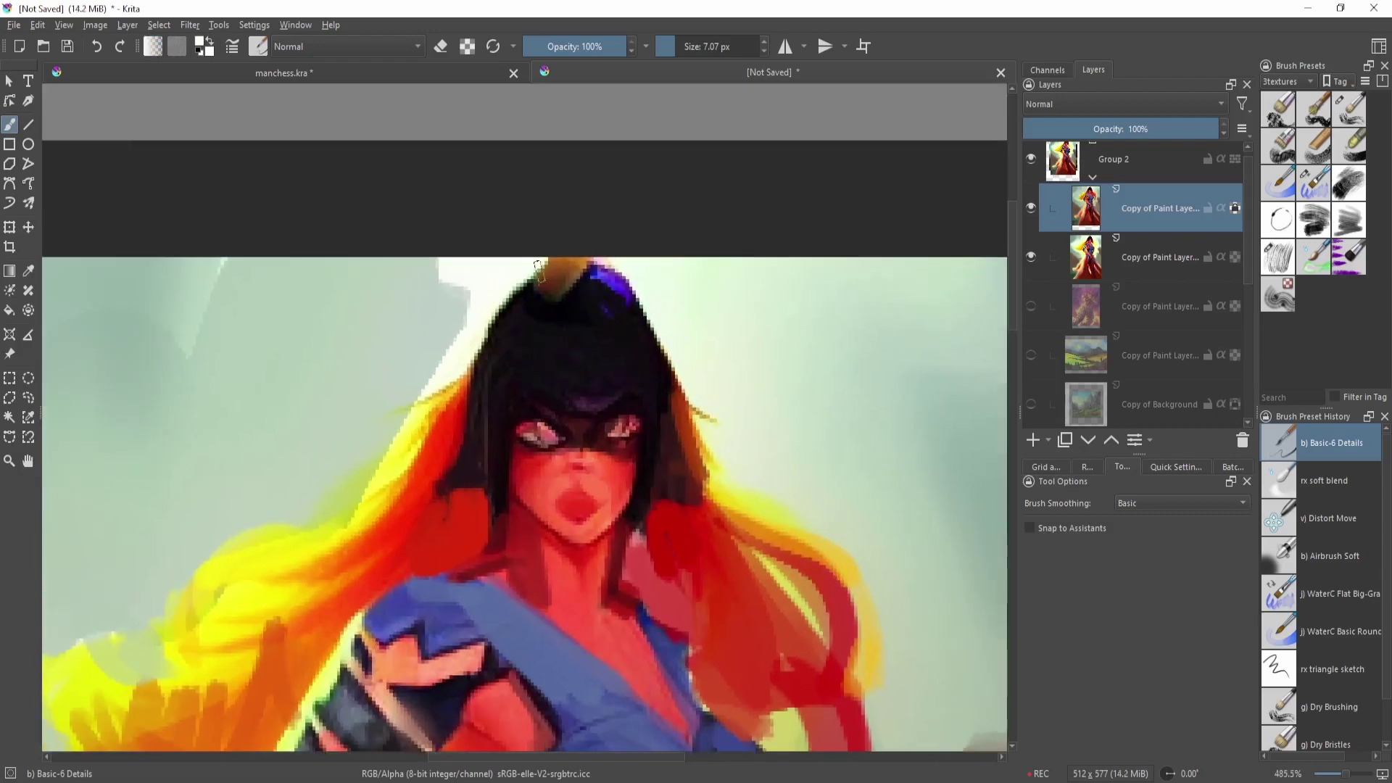
# - Paint a pale yellow rim of light between the bent arm and the waist with a sampled colour at 4.69 px
pyautogui.scroll(-5, 675, 459)
pyautogui.scroll(4, 661, 569)
pyautogui.keyDown('ctrl'); pyautogui.click(484, 583); pyautogui.keyUp('ctrl')
pyautogui.scroll(2, 612, 481)
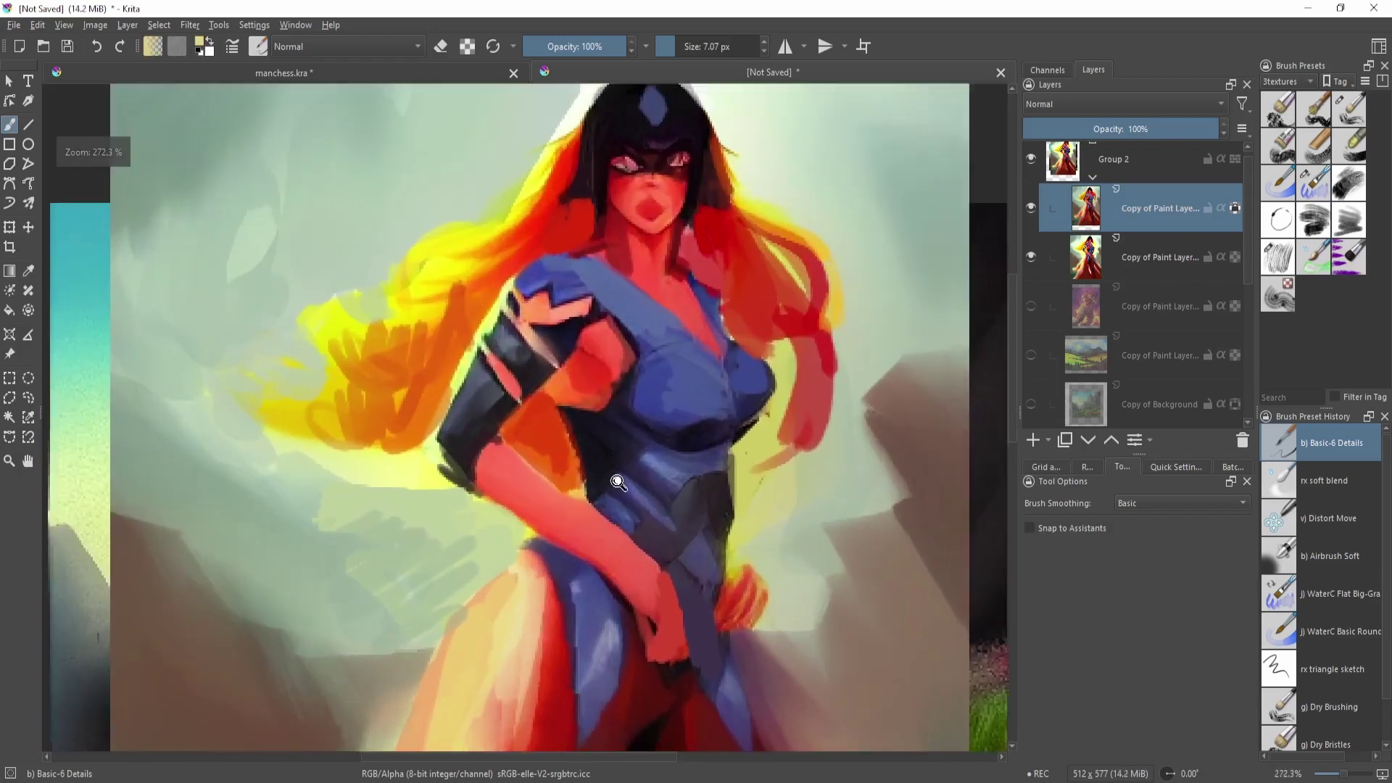
pyautogui.moveTo(553, 392); pyautogui.dragTo(593, 502)
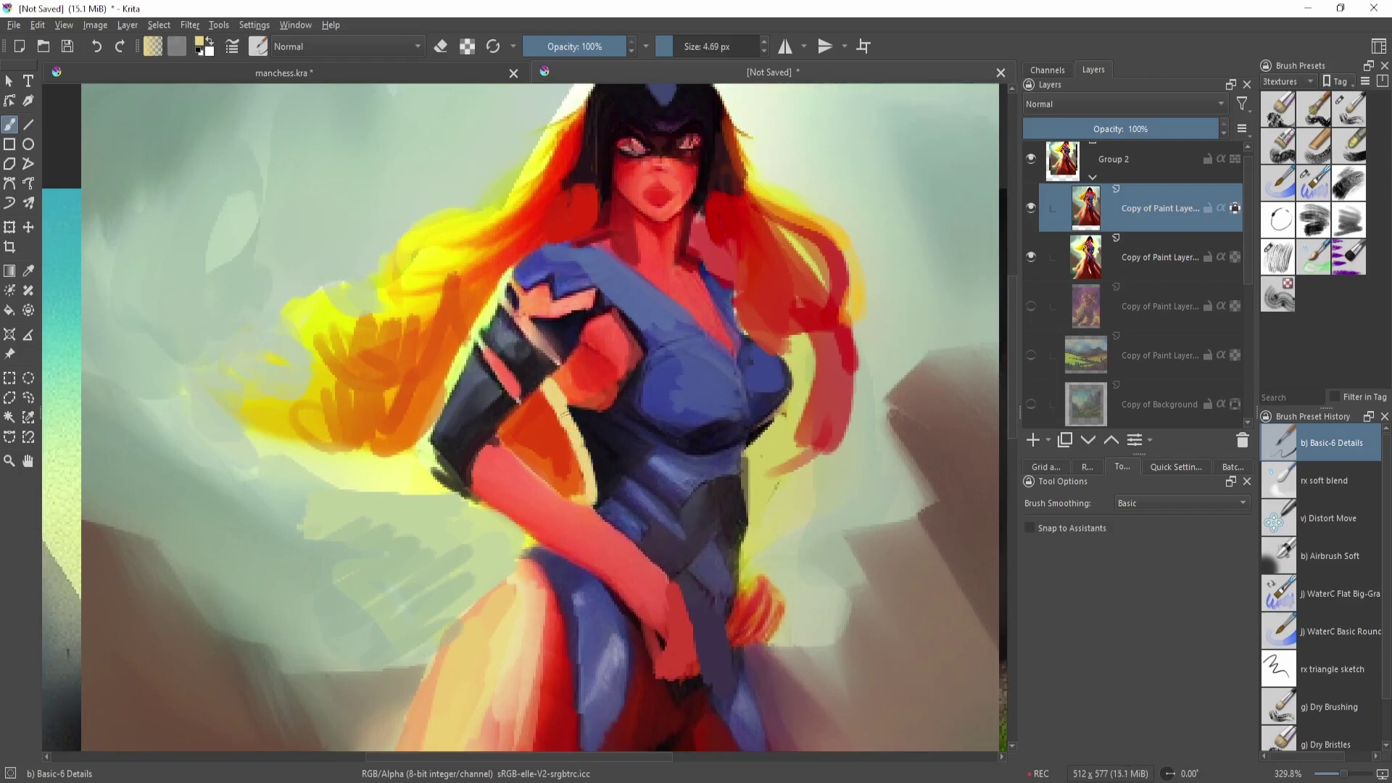
# - Examine the whole figure from a distance and with the canvas rotated
pyautogui.scroll(-6, 581, 440)
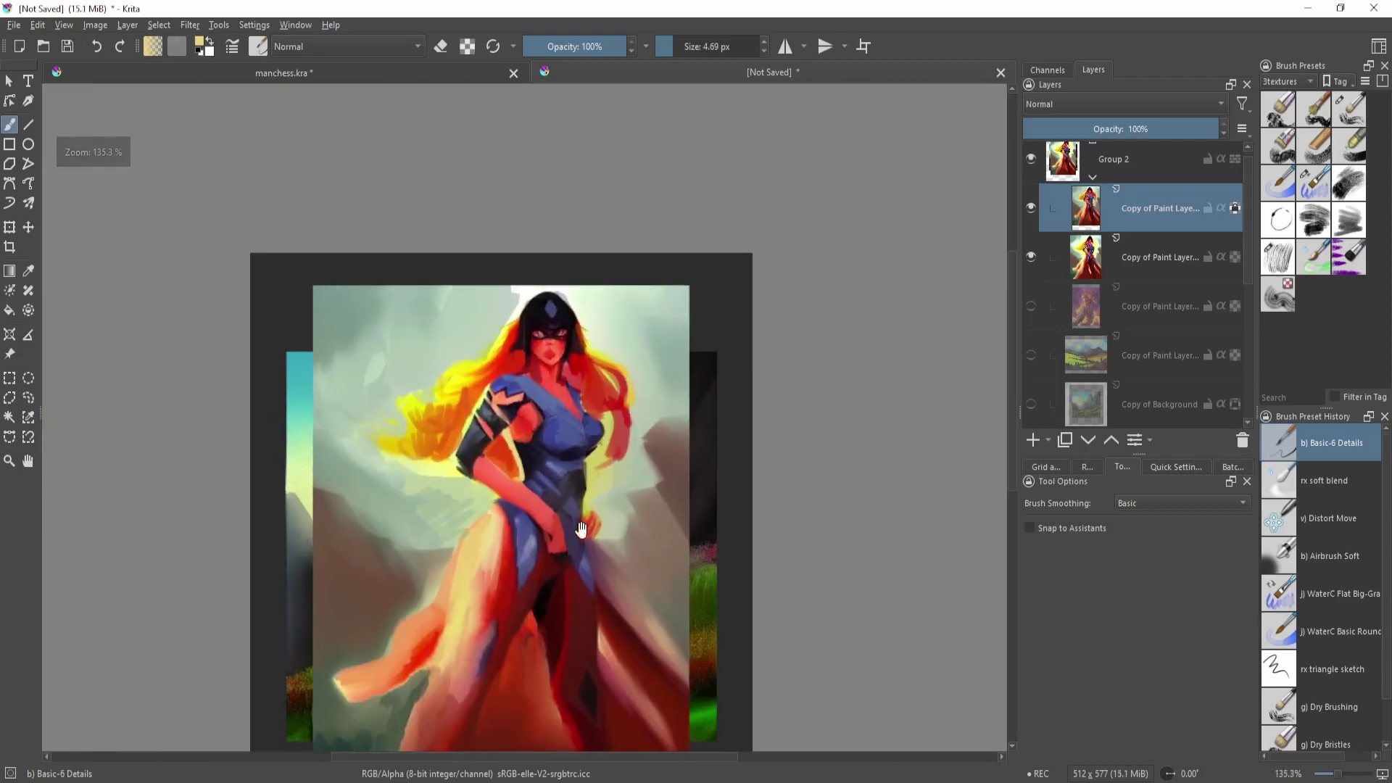
pyautogui.press('4')
pyautogui.press('4')
pyautogui.scroll(3, 707, 440)
pyautogui.scroll(-1, 727, 463)
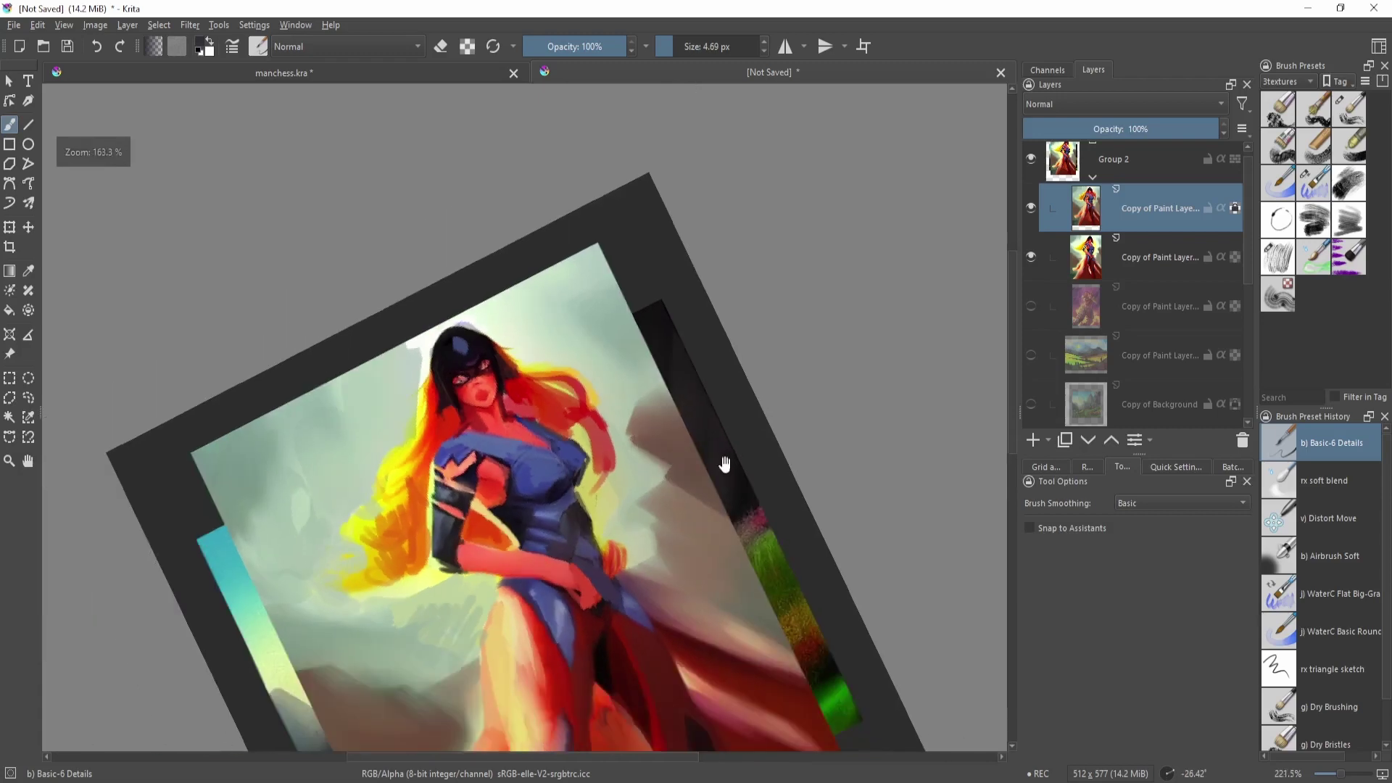
pyautogui.scroll(-2, 768, 420)
pyautogui.press('5')
# - Compare the repainted figure with the earlier version by repeatedly hiding and showing the repaint layer
pyautogui.click(1030, 210)
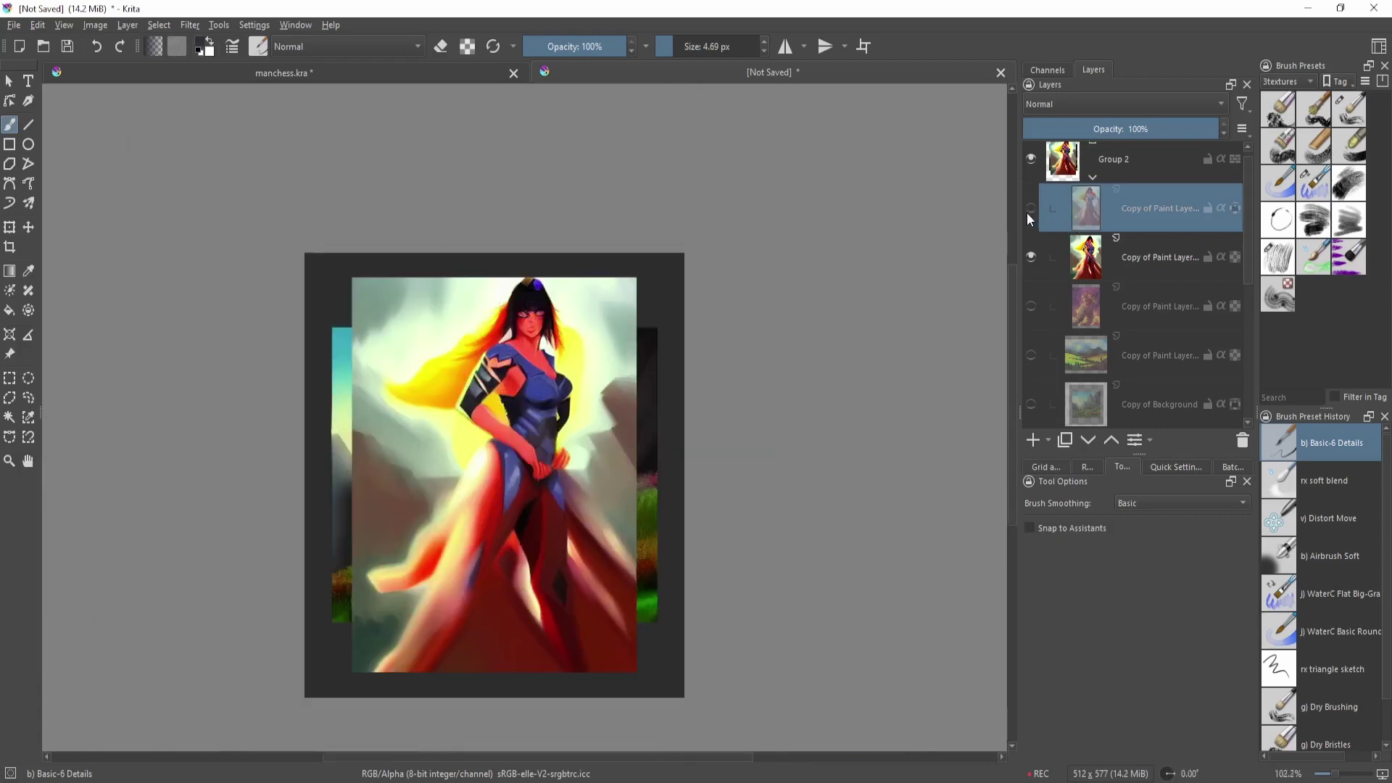
pyautogui.click(1027, 213)
pyautogui.click(1027, 212)
pyautogui.click(1026, 211)
pyautogui.scroll(2, 756, 397)
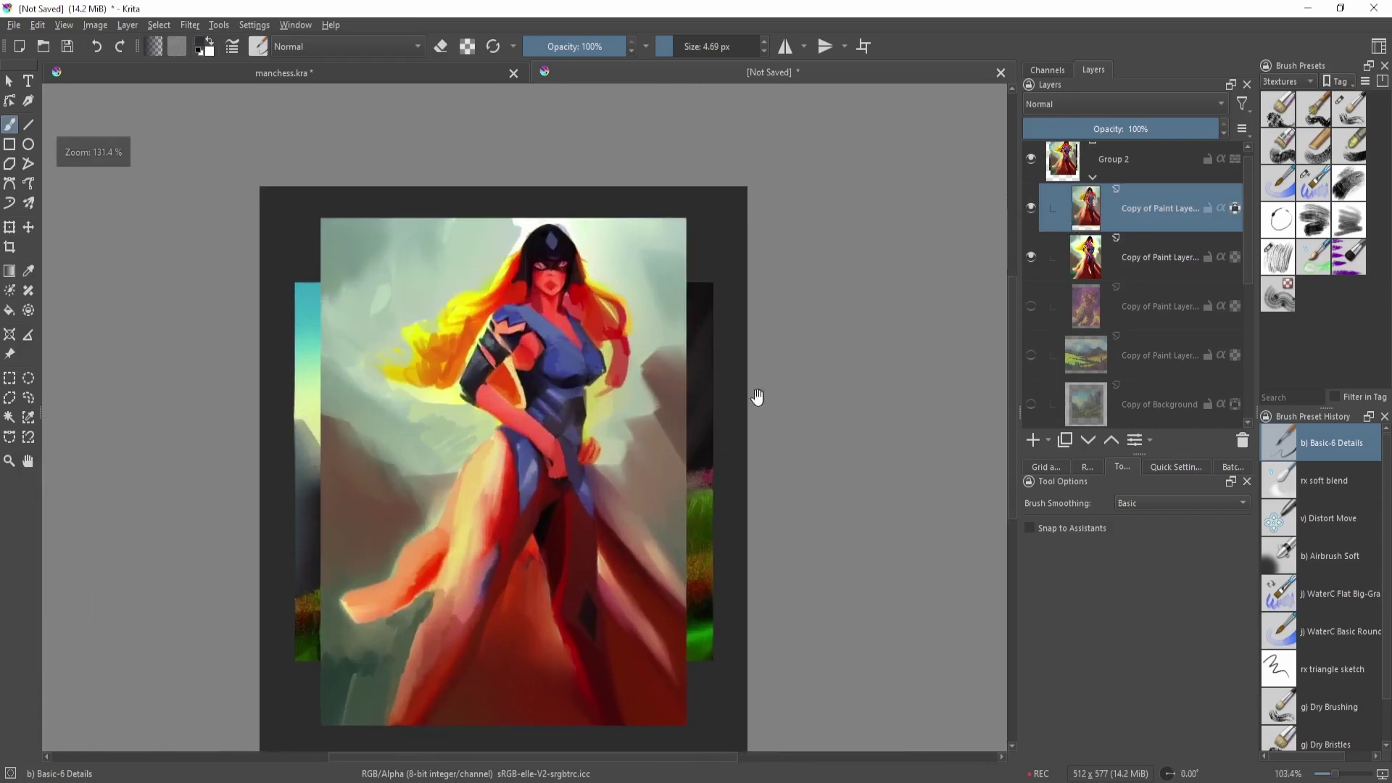
pyautogui.click(1030, 209)
pyautogui.click(1031, 210)
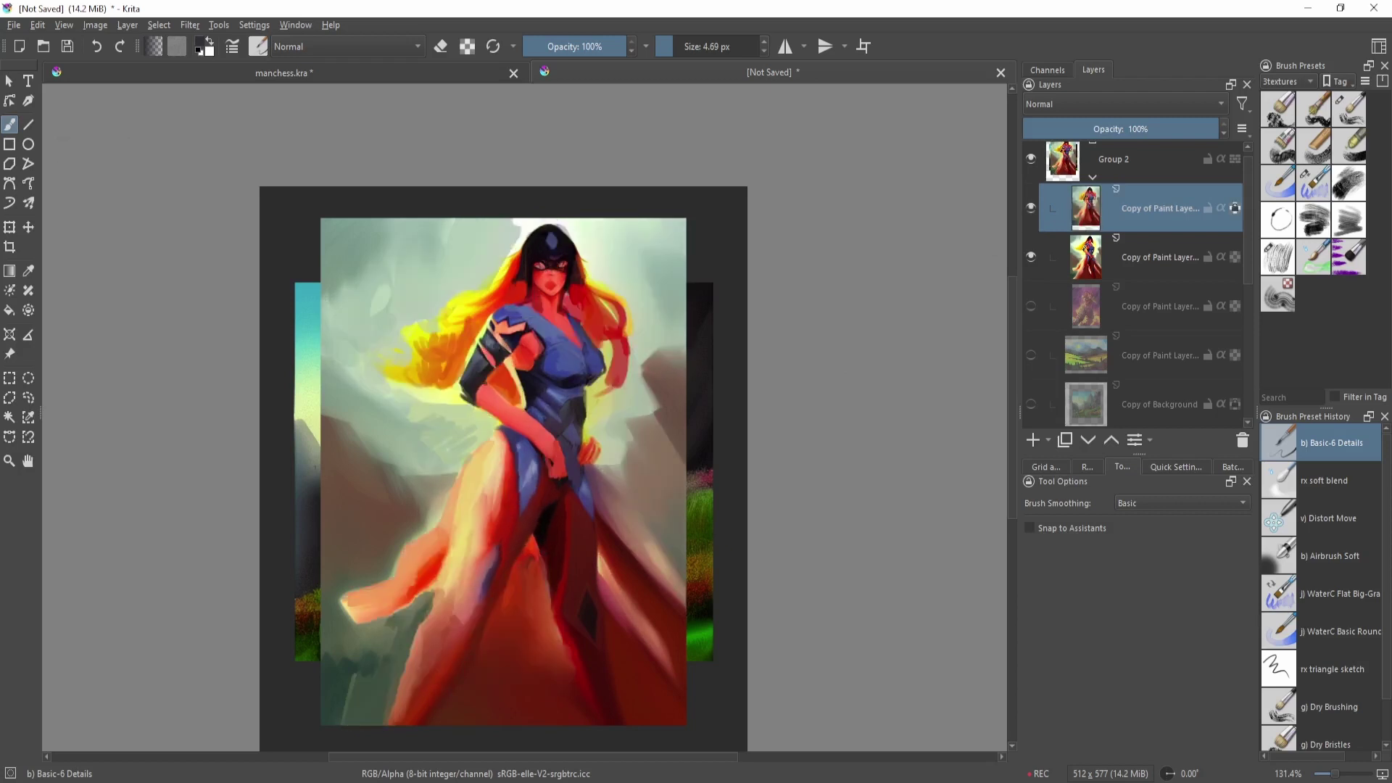
pyautogui.click(1029, 210)
pyautogui.click(1028, 212)
pyautogui.click(1028, 211)
pyautogui.click(1030, 211)
pyautogui.moveTo(1053, 224)
# - Paint dry, textured red-orange strokes into the skirt between the heroine's legs with the Dry Textured Creases brush
pyautogui.moveTo(704, 532); pyautogui.dragTo(758, 435)
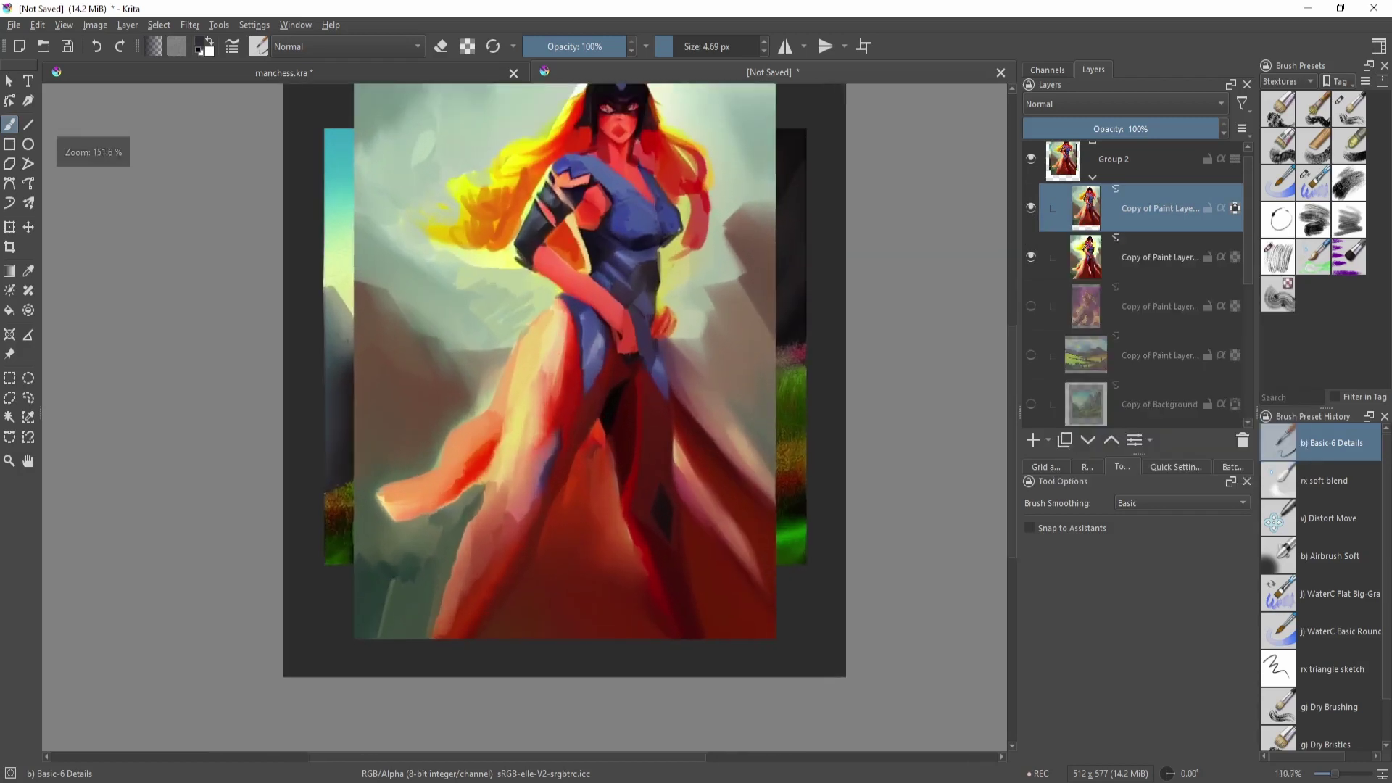
pyautogui.moveTo(629, 464); pyautogui.dragTo(626, 466)
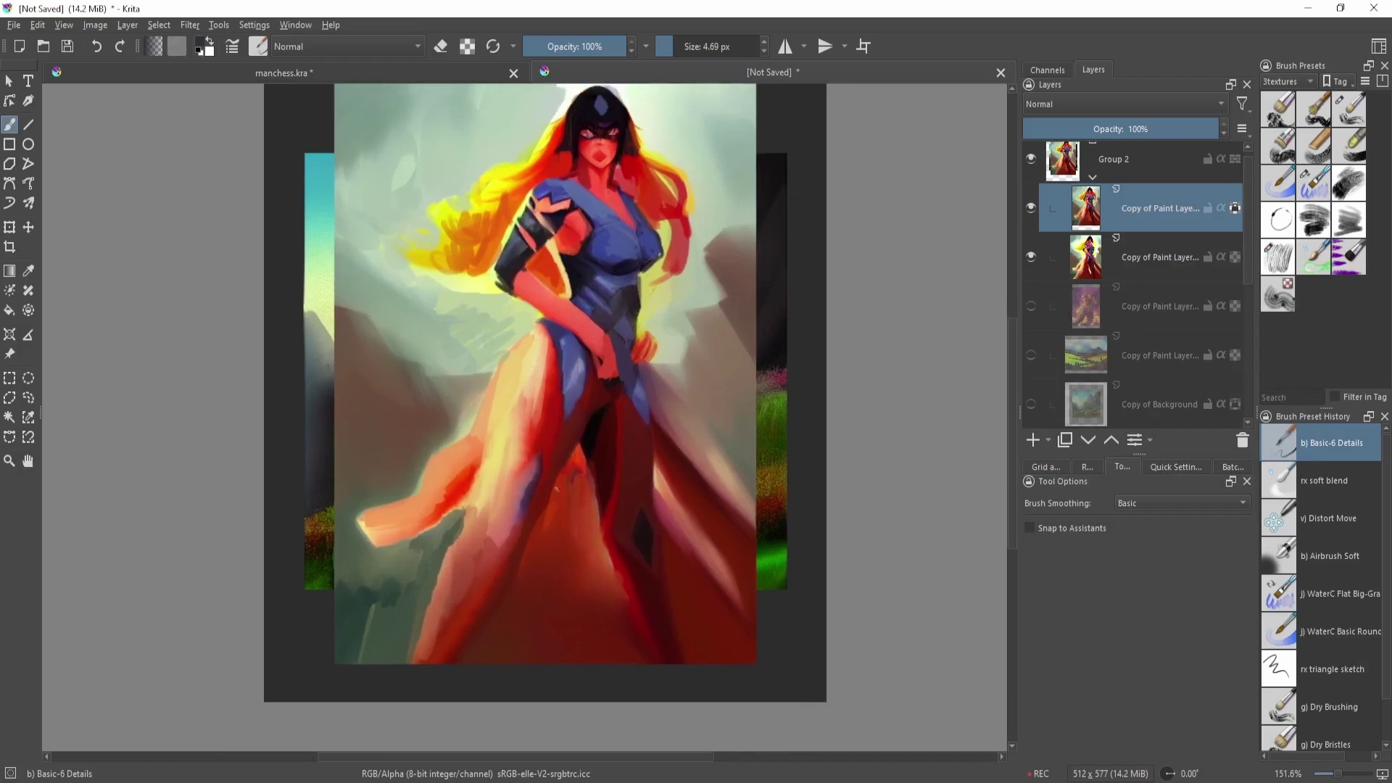
pyautogui.press('-')
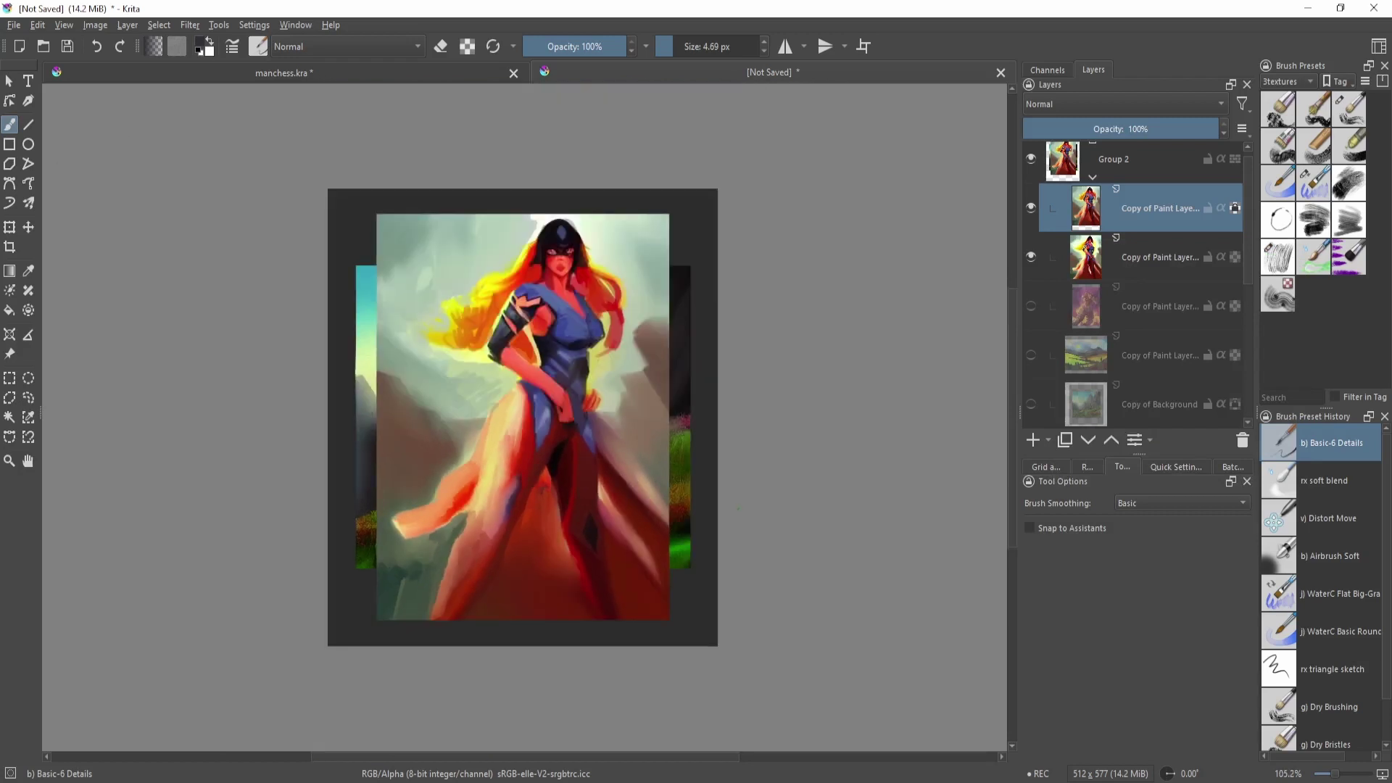
pyautogui.moveTo(657, 594); pyautogui.dragTo(680, 587)
pyautogui.moveTo(679, 587)
pyautogui.mouseDown()
pyautogui.moveTo(708, 519)
pyautogui.moveTo(734, 526)
pyautogui.mouseUp()
pyautogui.moveTo(734, 527); pyautogui.dragTo(739, 509)
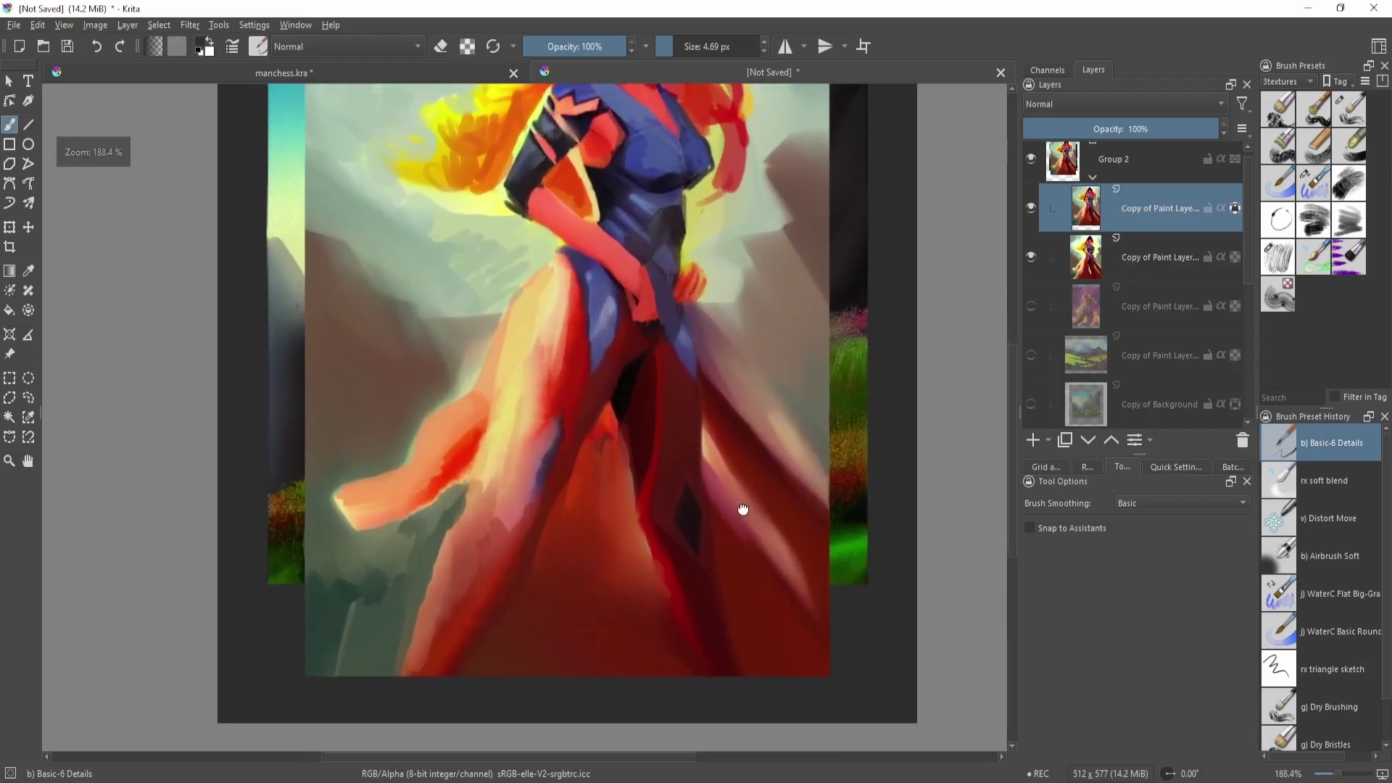
pyautogui.click(1278, 145)
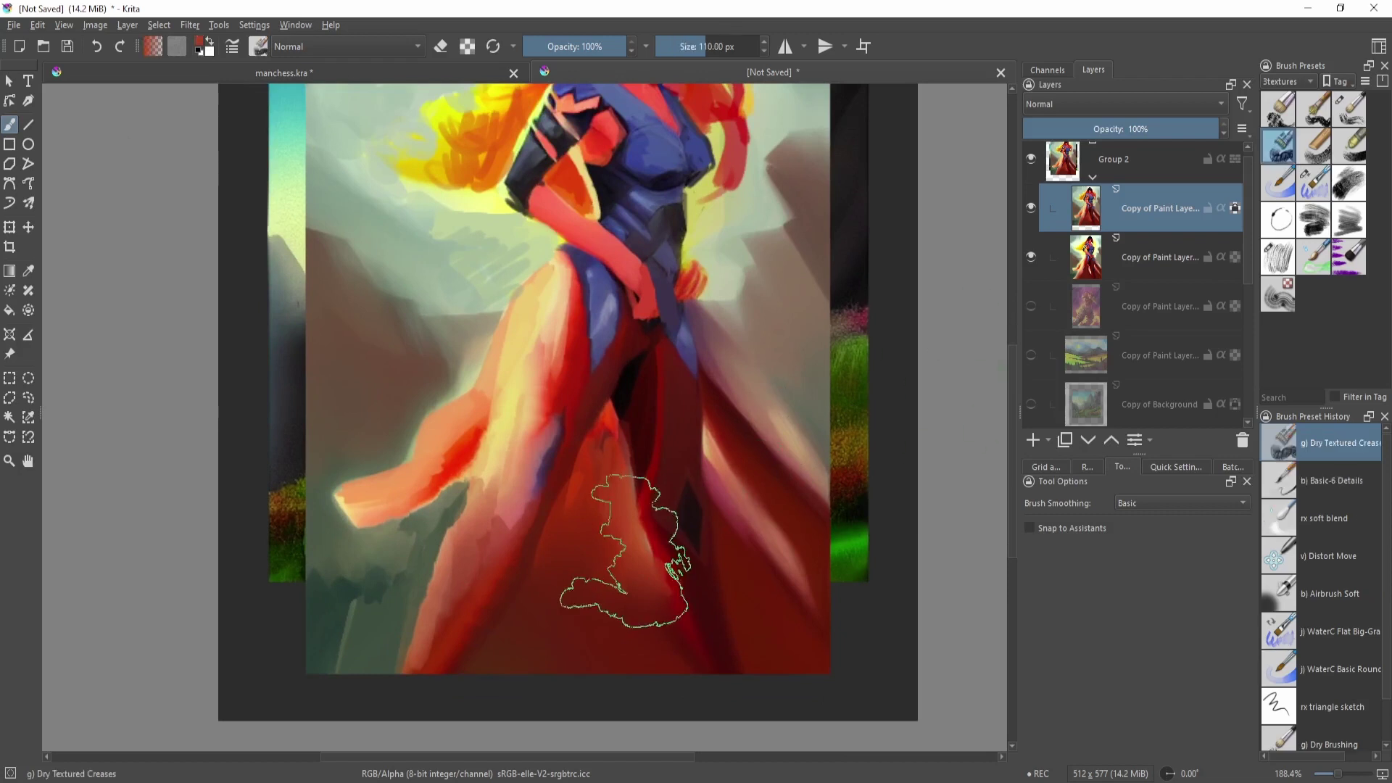
pyautogui.moveTo(608, 573)
pyautogui.mouseDown()
pyautogui.moveTo(631, 646)
pyautogui.moveTo(604, 645)
pyautogui.moveTo(608, 572)
pyautogui.moveTo(630, 608)
pyautogui.mouseUp()
pyautogui.moveTo(554, 587); pyautogui.dragTo(559, 646)
pyautogui.moveTo(675, 478)
pyautogui.mouseDown()
pyautogui.moveTo(718, 490)
pyautogui.moveTo(561, 580)
pyautogui.mouseUp()
pyautogui.keyDown('ctrl'); pyautogui.click(668, 693); pyautogui.keyUp('ctrl')
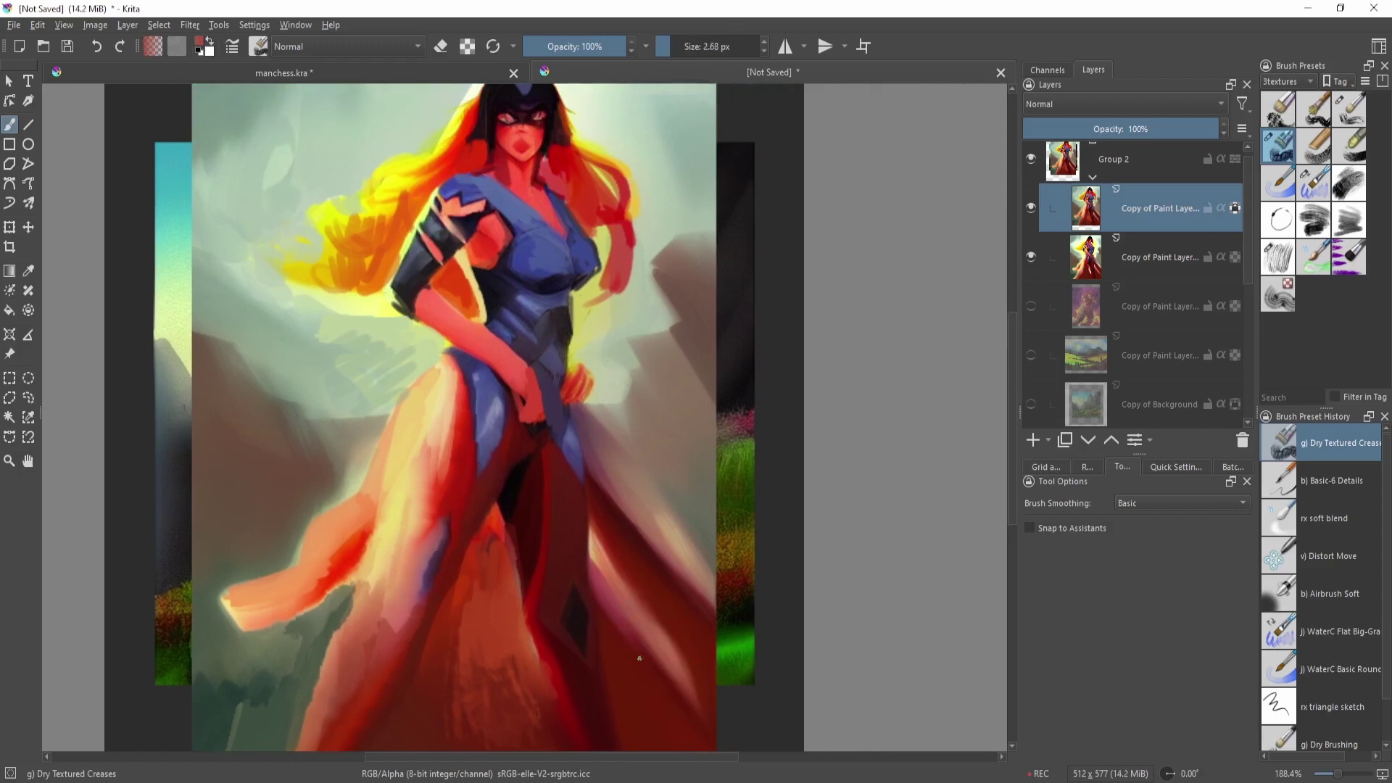
pyautogui.moveTo(627, 625); pyautogui.dragTo(646, 653)
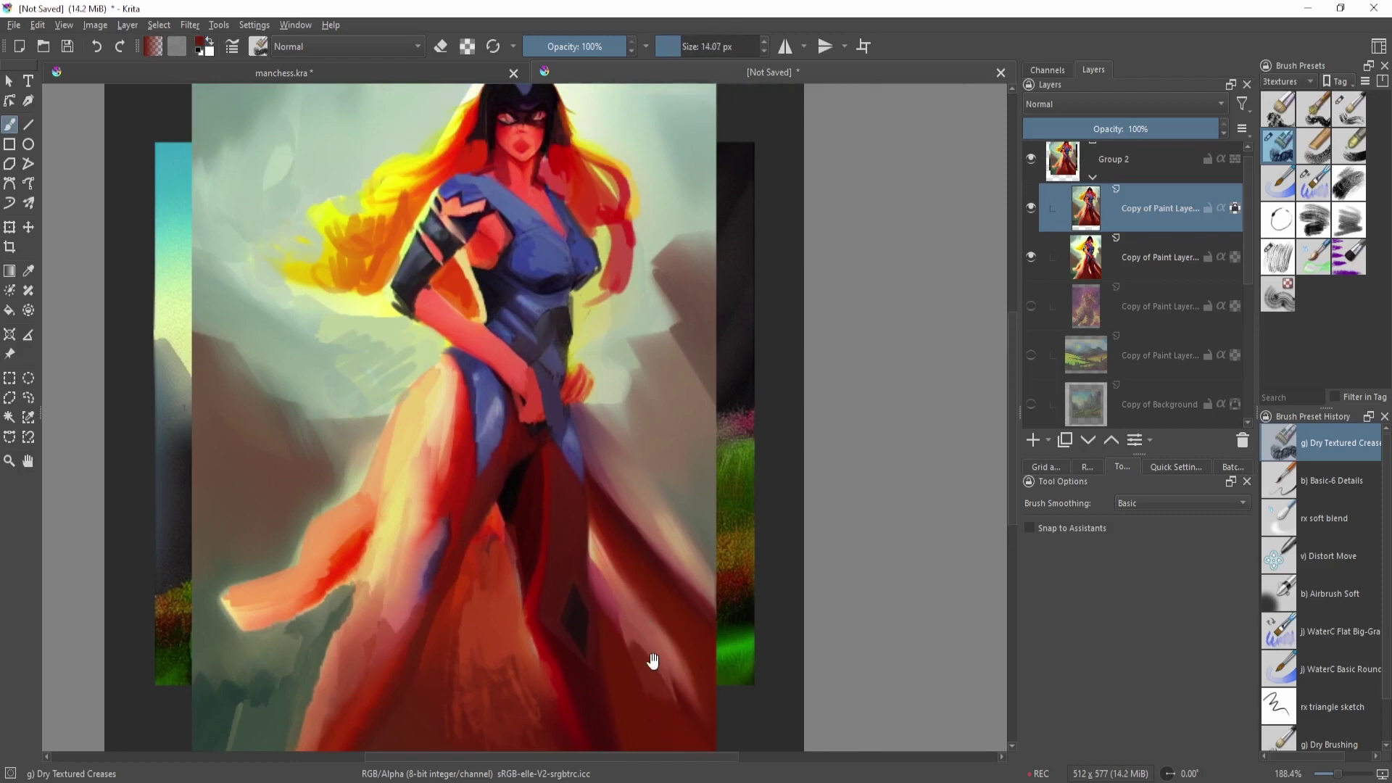
# - Hide both heroine layers, then show and select the layer with the crossed-arm warrior painting
pyautogui.scroll(-5, 656, 651)
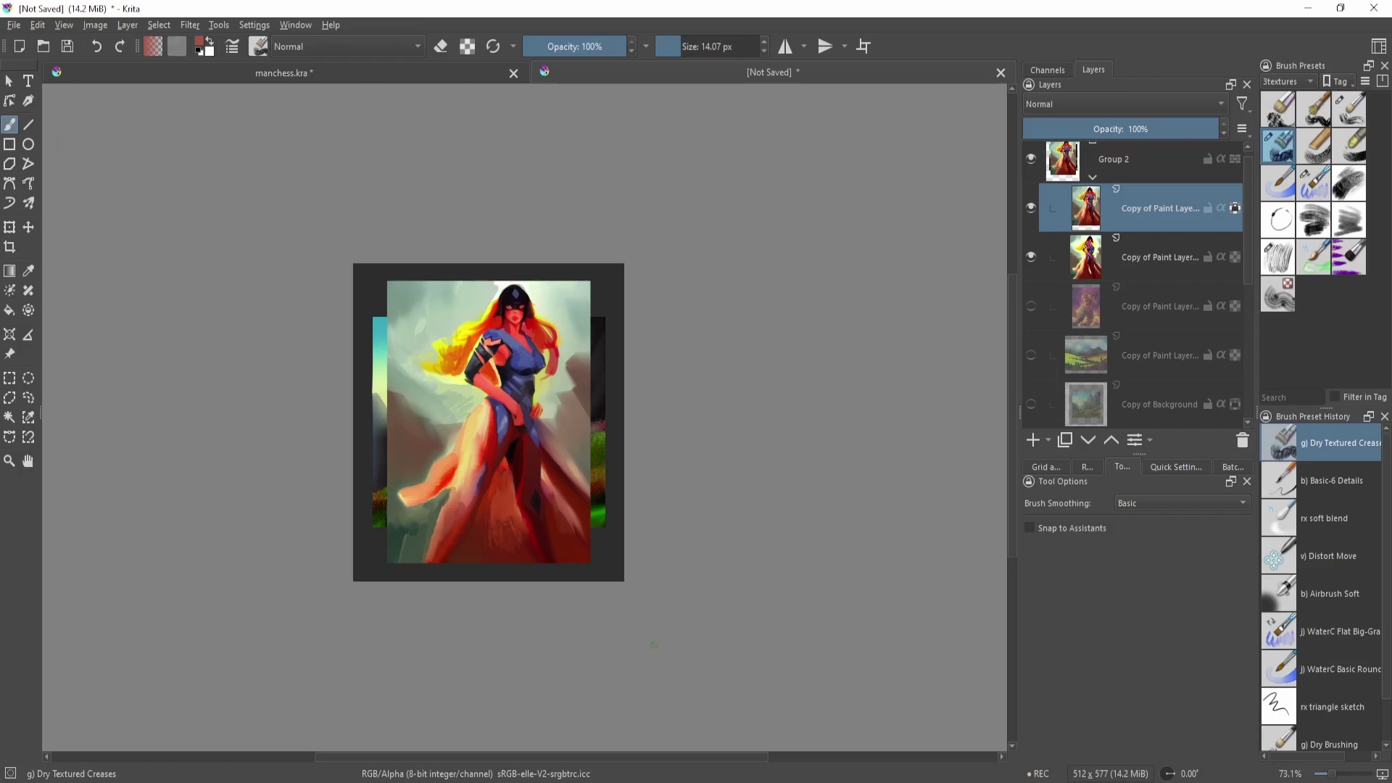
pyautogui.scroll(2, 627, 495)
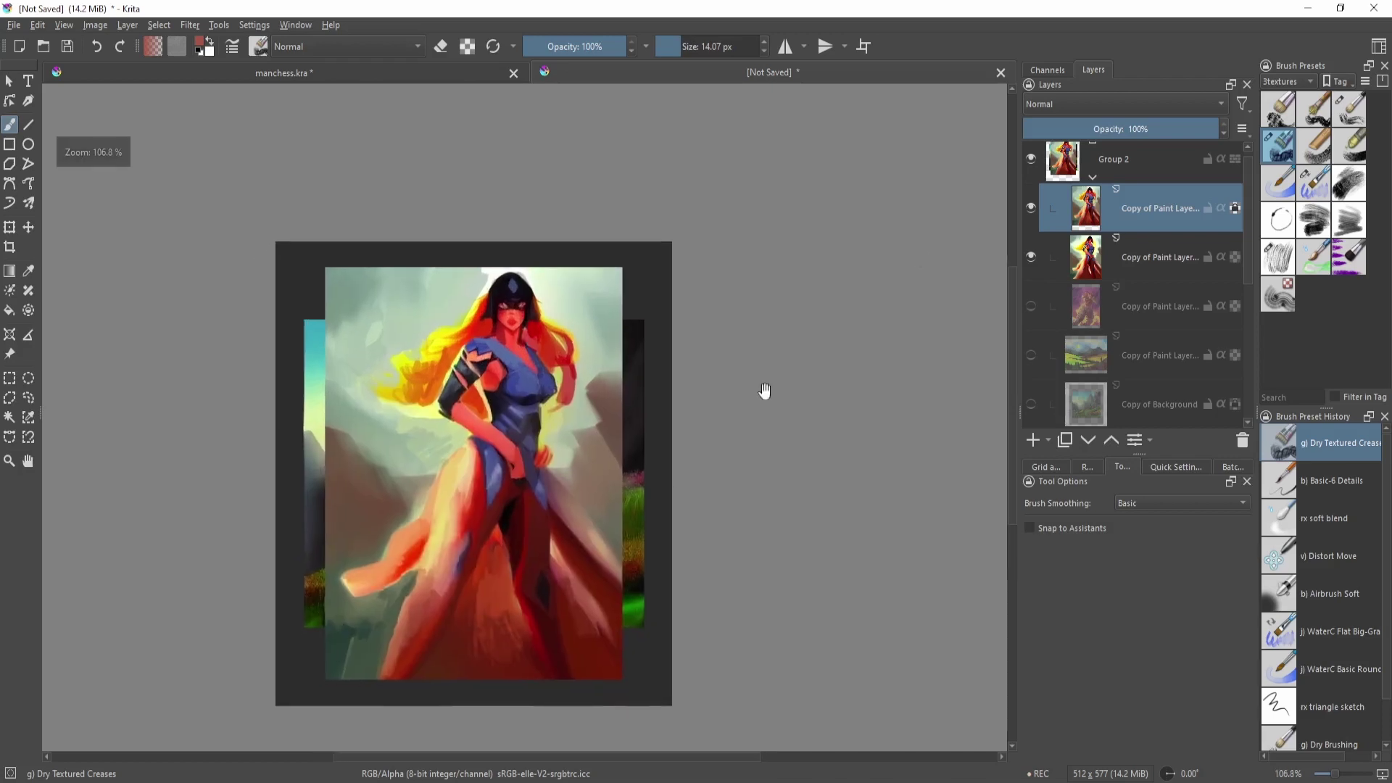
pyautogui.click(1030, 208)
pyautogui.click(1030, 257)
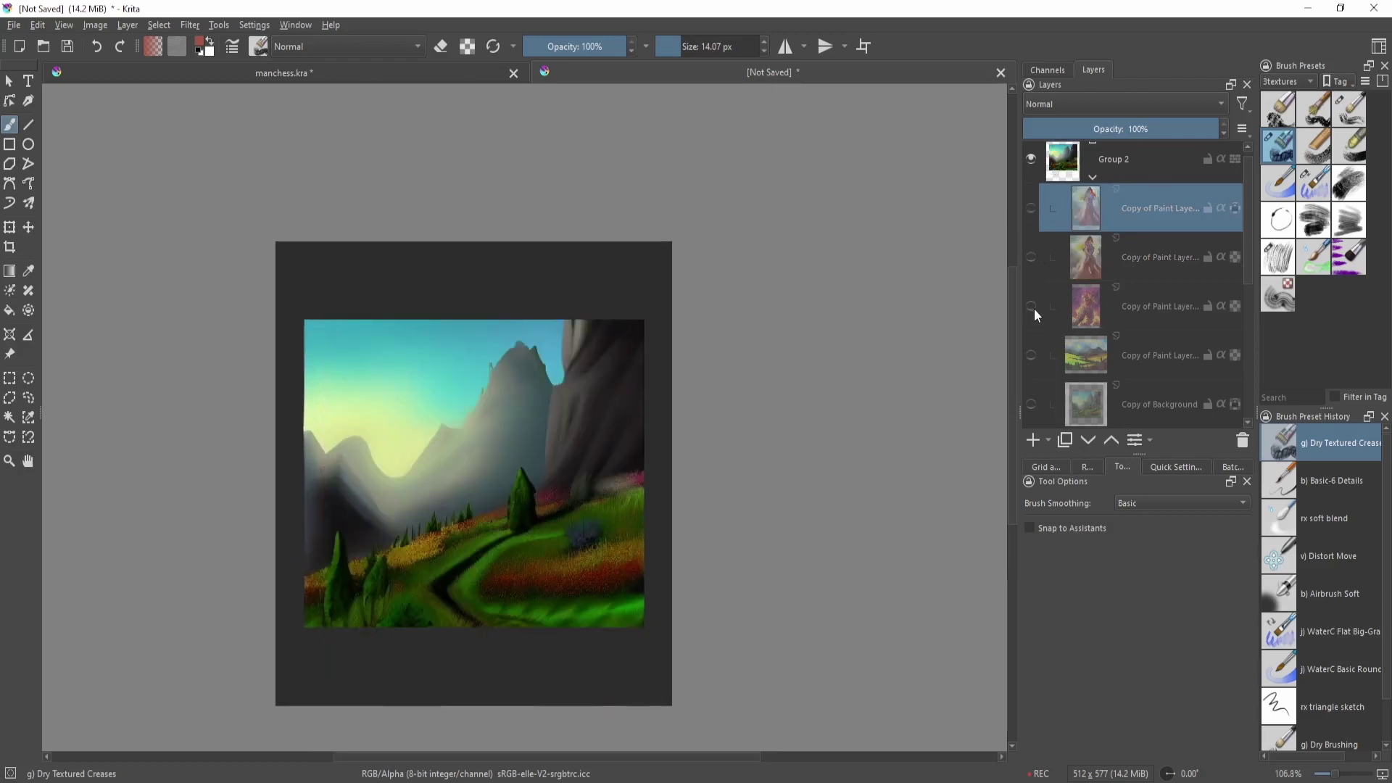
pyautogui.click(1030, 306)
pyautogui.click(1051, 294)
pyautogui.scroll(-1, 702, 487)
pyautogui.moveTo(702, 488); pyautogui.dragTo(761, 486)
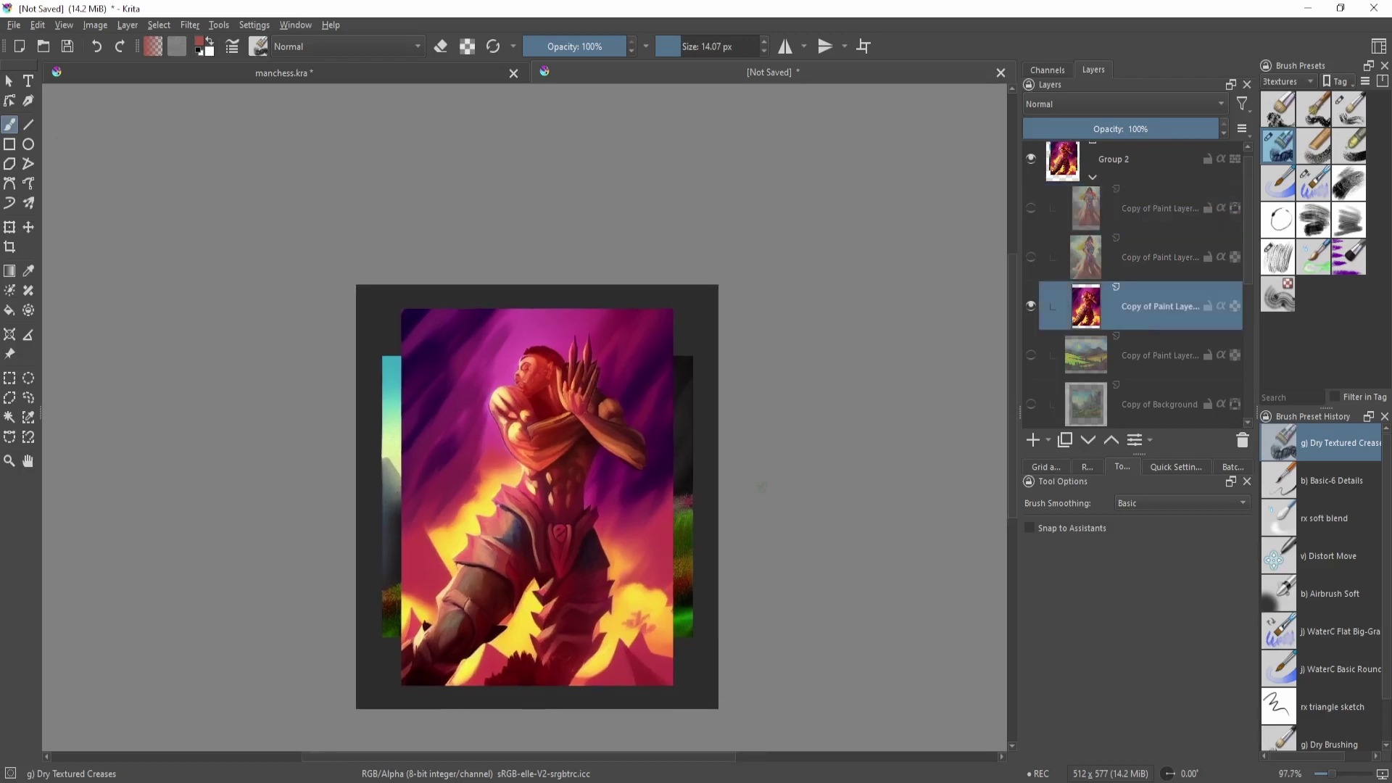
# - Duplicate the warrior painting's layer as a working copy
pyautogui.moveTo(734, 481); pyautogui.dragTo(806, 462)
pyautogui.moveTo(806, 462); pyautogui.dragTo(824, 424)
pyautogui.hotkey('ctrl', 'j')
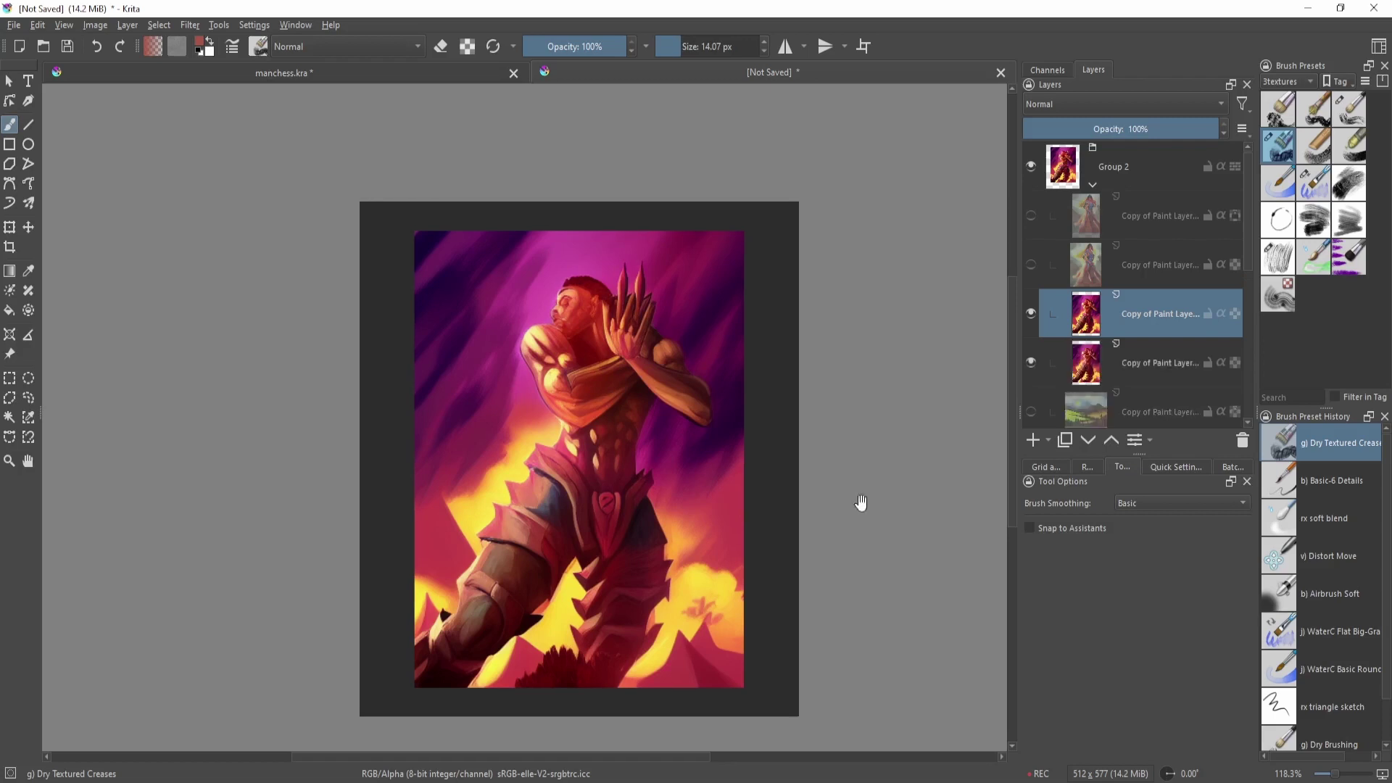
pyautogui.moveTo(842, 495); pyautogui.dragTo(758, 522)
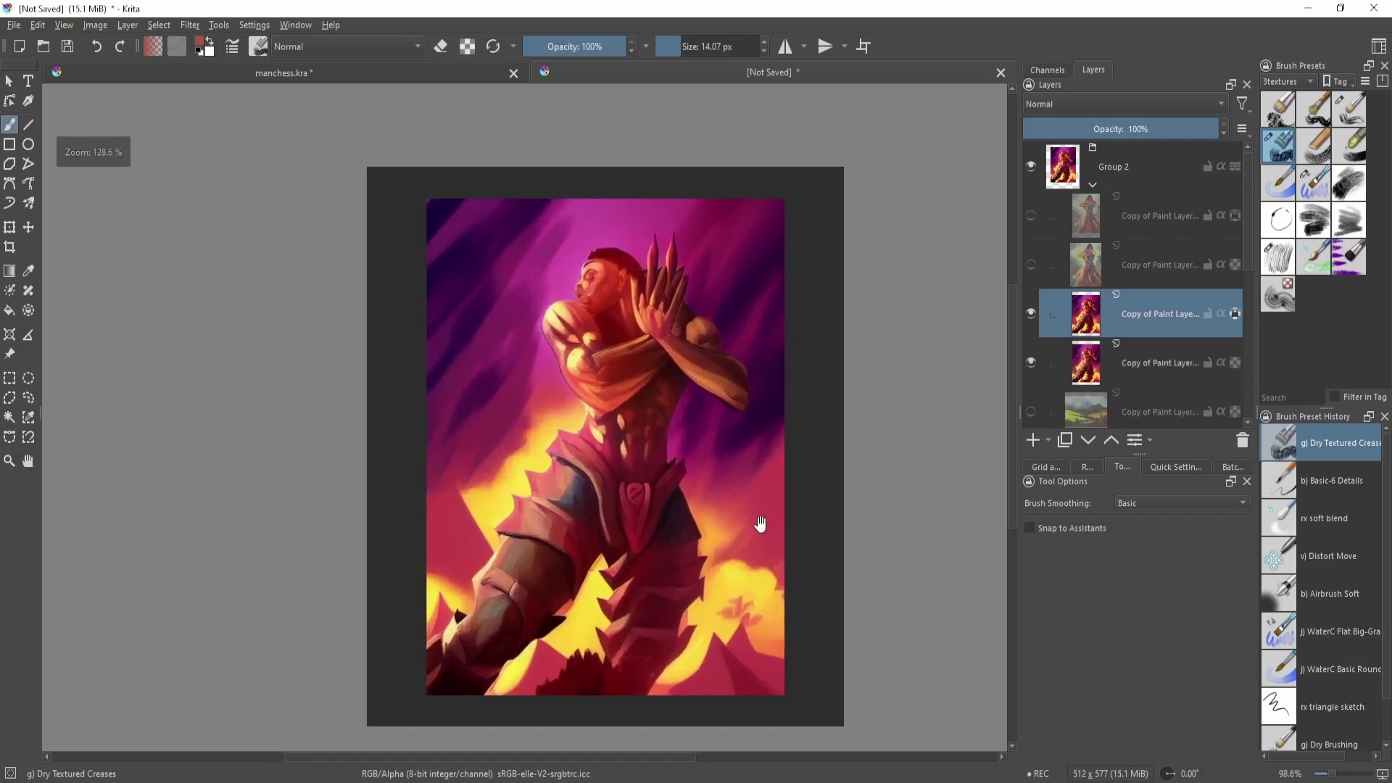
# - Try painting dark brown strokes across the warrior with the Dry Textured Creases brush
pyautogui.hotkey('shift', 'i')
pyautogui.moveTo(617, 524)
pyautogui.mouseDown()
pyautogui.moveTo(663, 523)
pyautogui.moveTo(655, 559)
pyautogui.mouseUp()
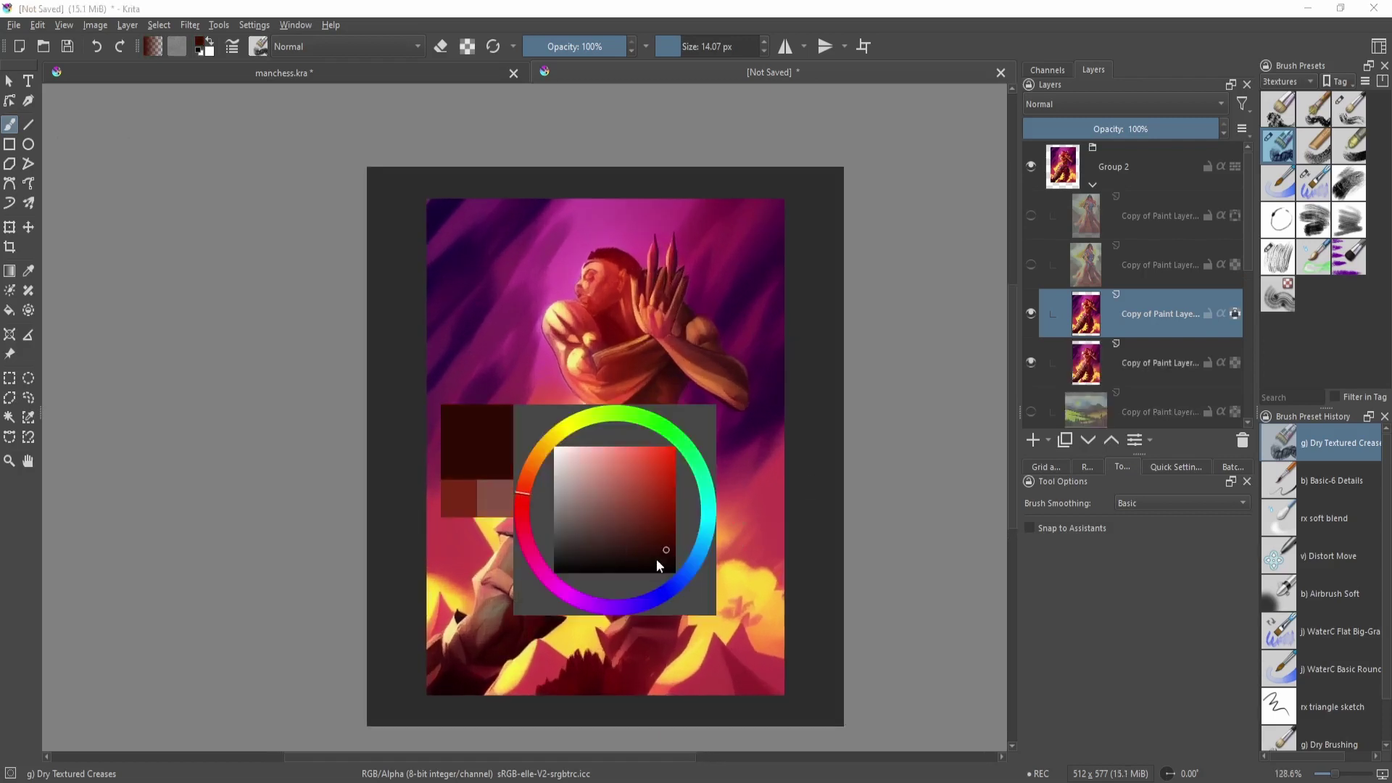
pyautogui.moveTo(567, 666); pyautogui.dragTo(591, 666)
pyautogui.moveTo(559, 303)
pyautogui.mouseDown()
pyautogui.moveTo(576, 491)
pyautogui.moveTo(648, 488)
pyautogui.mouseUp()
pyautogui.hotkey('ctrl', 'z')
pyautogui.moveTo(545, 413)
pyautogui.mouseDown()
pyautogui.moveTo(522, 533)
pyautogui.moveTo(729, 542)
pyautogui.mouseUp()
pyautogui.hotkey('ctrl', 'z')
pyautogui.moveTo(486, 581); pyautogui.dragTo(493, 537)
pyautogui.moveTo(555, 500)
pyautogui.mouseDown()
pyautogui.moveTo(803, 620)
pyautogui.moveTo(813, 611)
pyautogui.mouseUp()
pyautogui.hotkey('ctrl', 'z')
pyautogui.moveTo(578, 666); pyautogui.dragTo(705, 468)
# - Try a sampled yellow Basic-6 Details stroke at 4.69 px along the spiked edge of the leg armour
pyautogui.scroll(3, 704, 467)
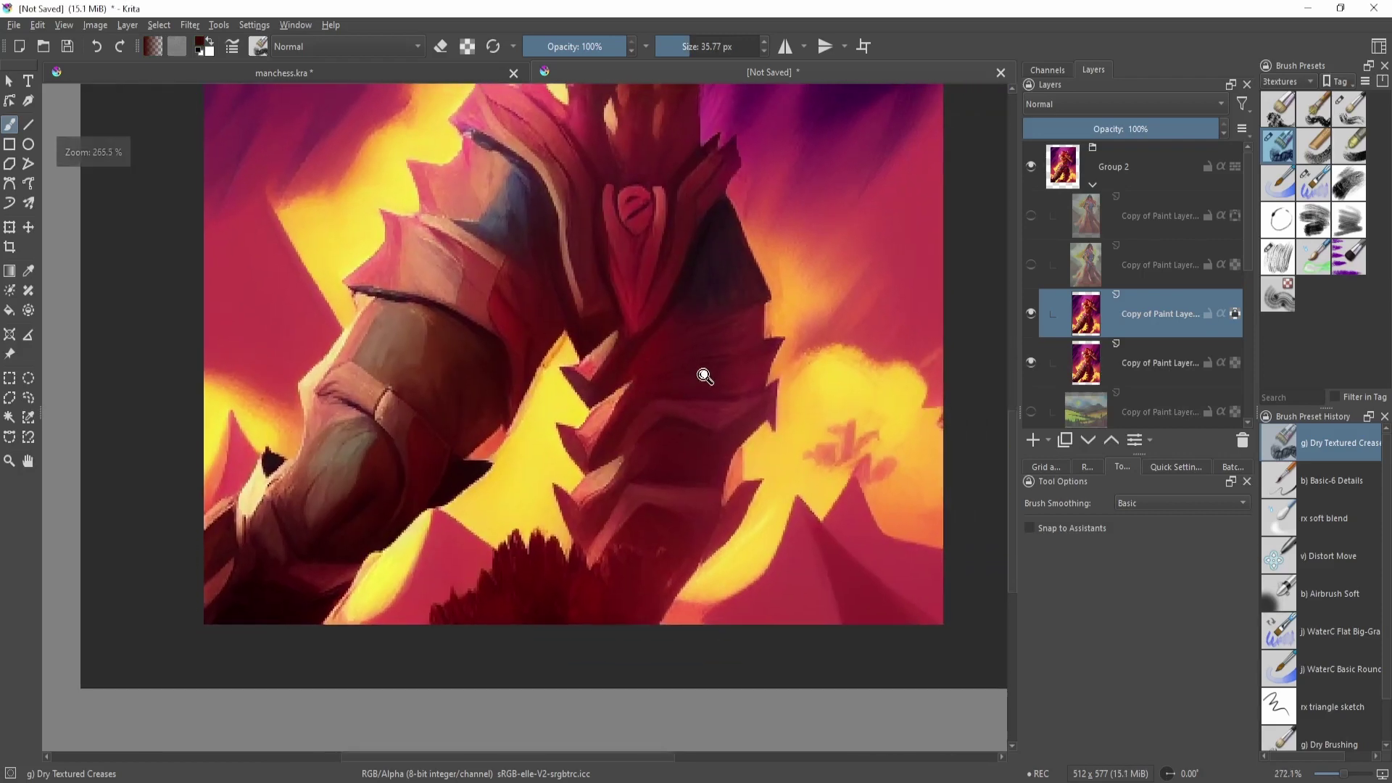
pyautogui.press('/')
pyautogui.scroll(-2, 602, 493)
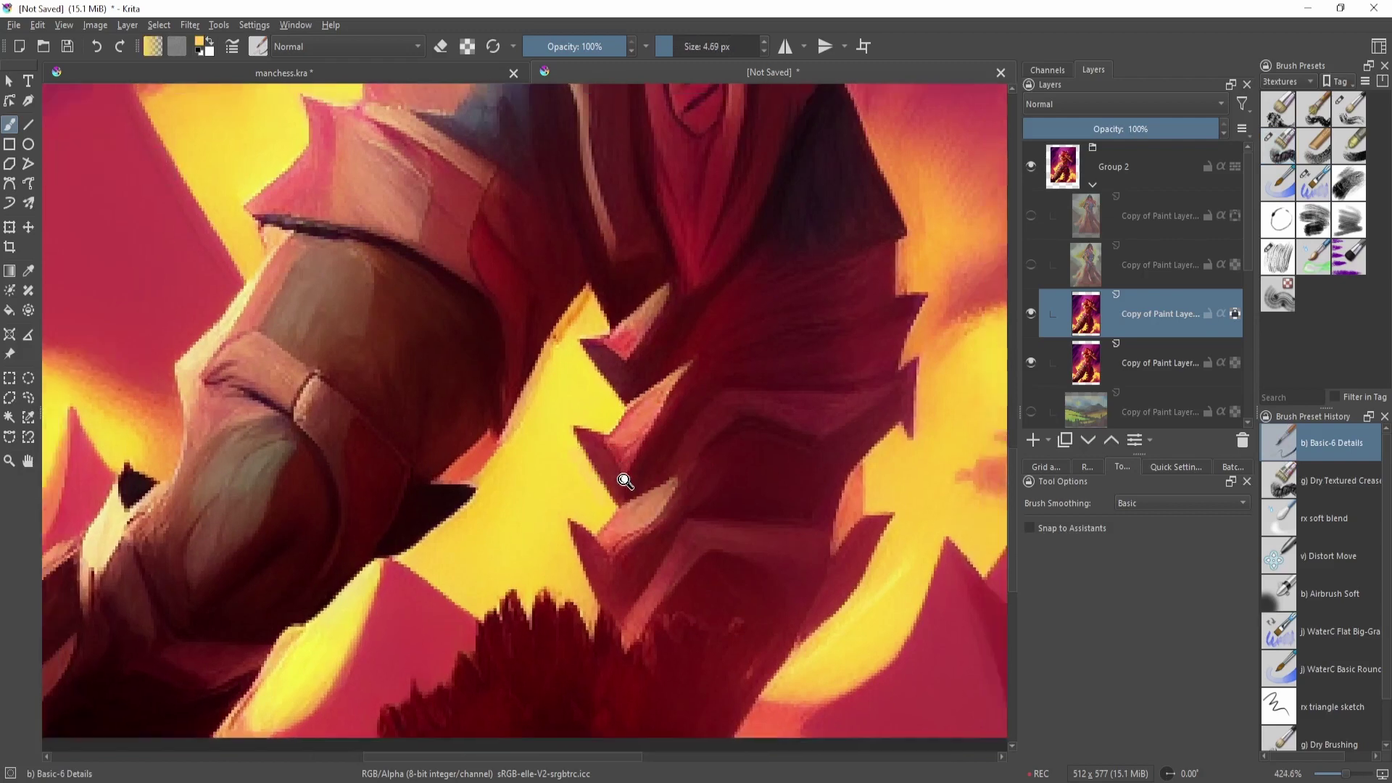
pyautogui.scroll(2, 599, 498)
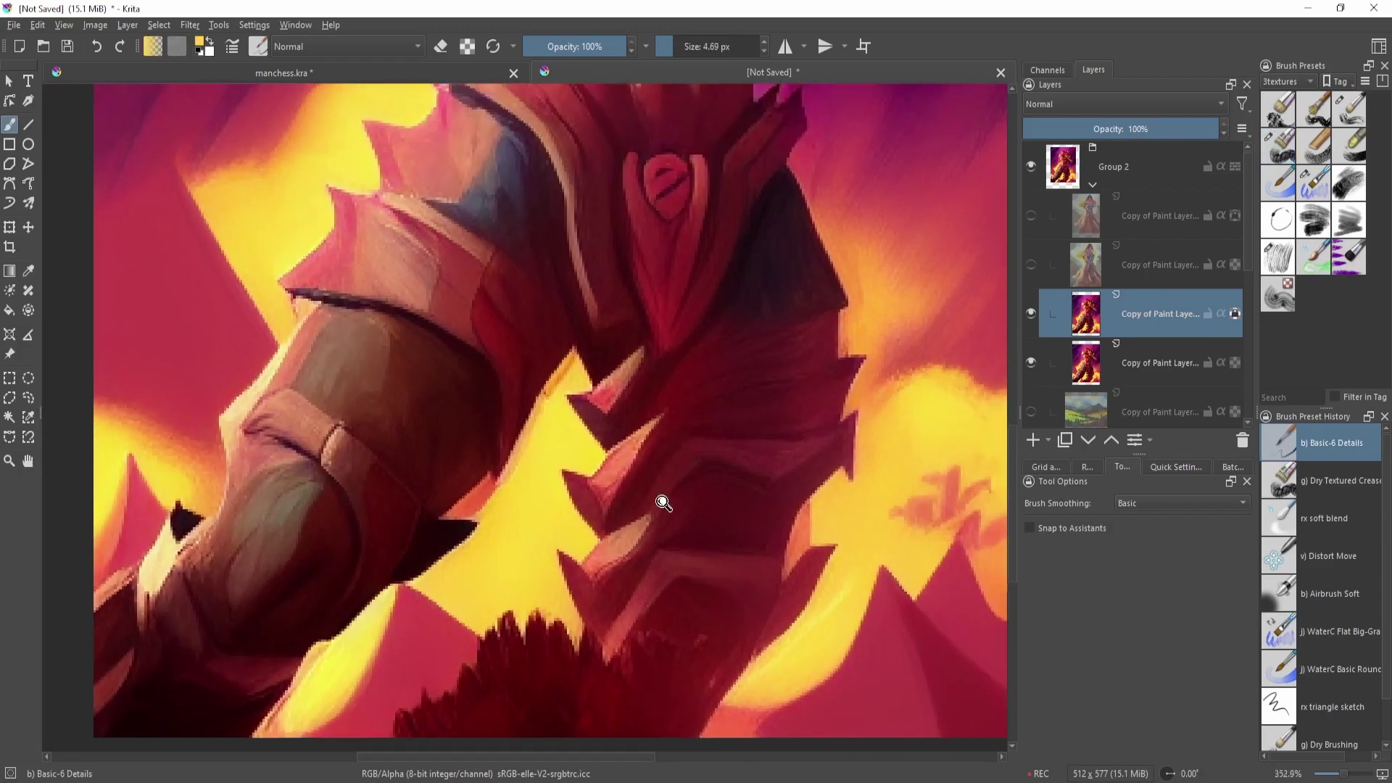
pyautogui.moveTo(607, 518); pyautogui.dragTo(622, 567)
pyautogui.hotkey('ctrl', 'z')
pyautogui.keyDown('ctrl'); pyautogui.click(617, 545); pyautogui.keyUp('ctrl')
# - Examine the edges of the warrior's head, hand and shoulders up close and from a distance
pyautogui.scroll(-7, 606, 508)
pyautogui.scroll(3, 660, 435)
pyautogui.moveTo(662, 432); pyautogui.dragTo(657, 527)
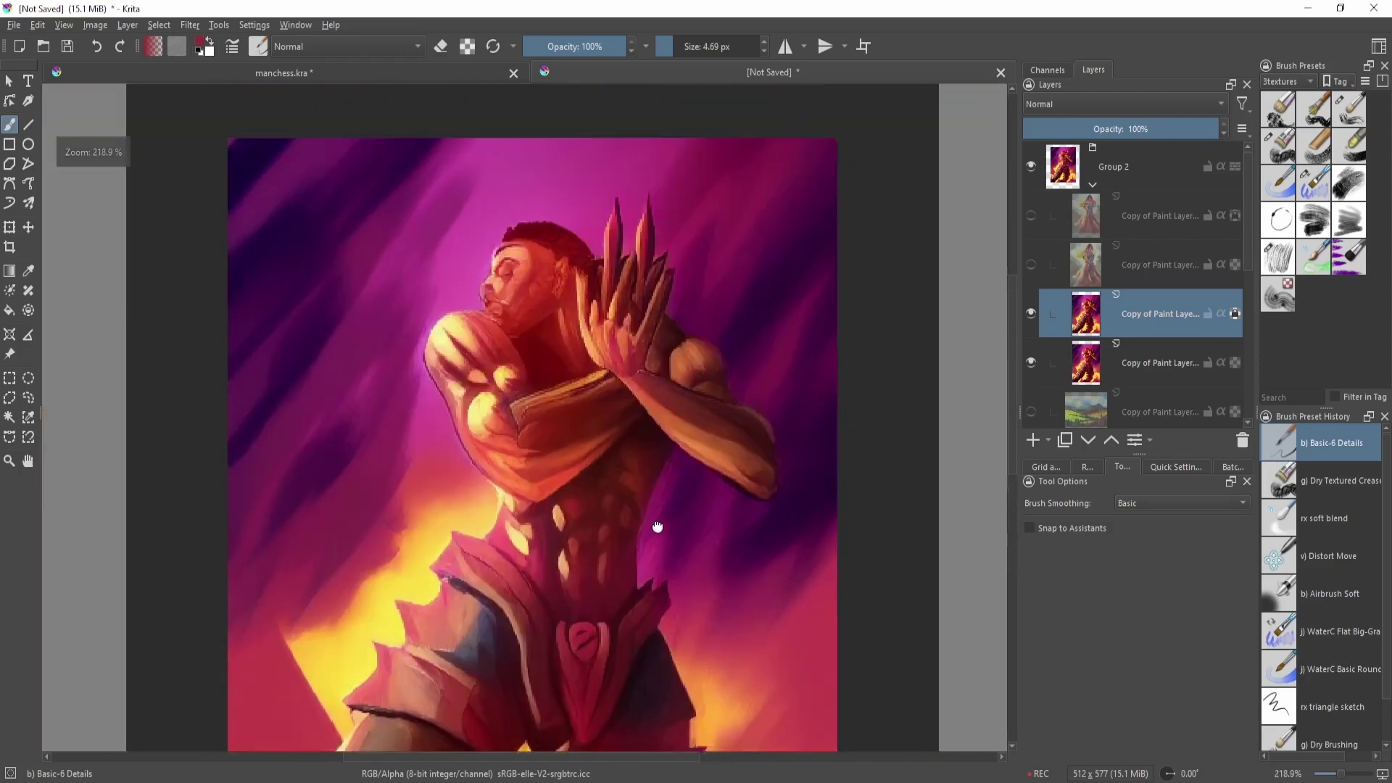
pyautogui.scroll(2, 657, 527)
pyautogui.scroll(2, 508, 326)
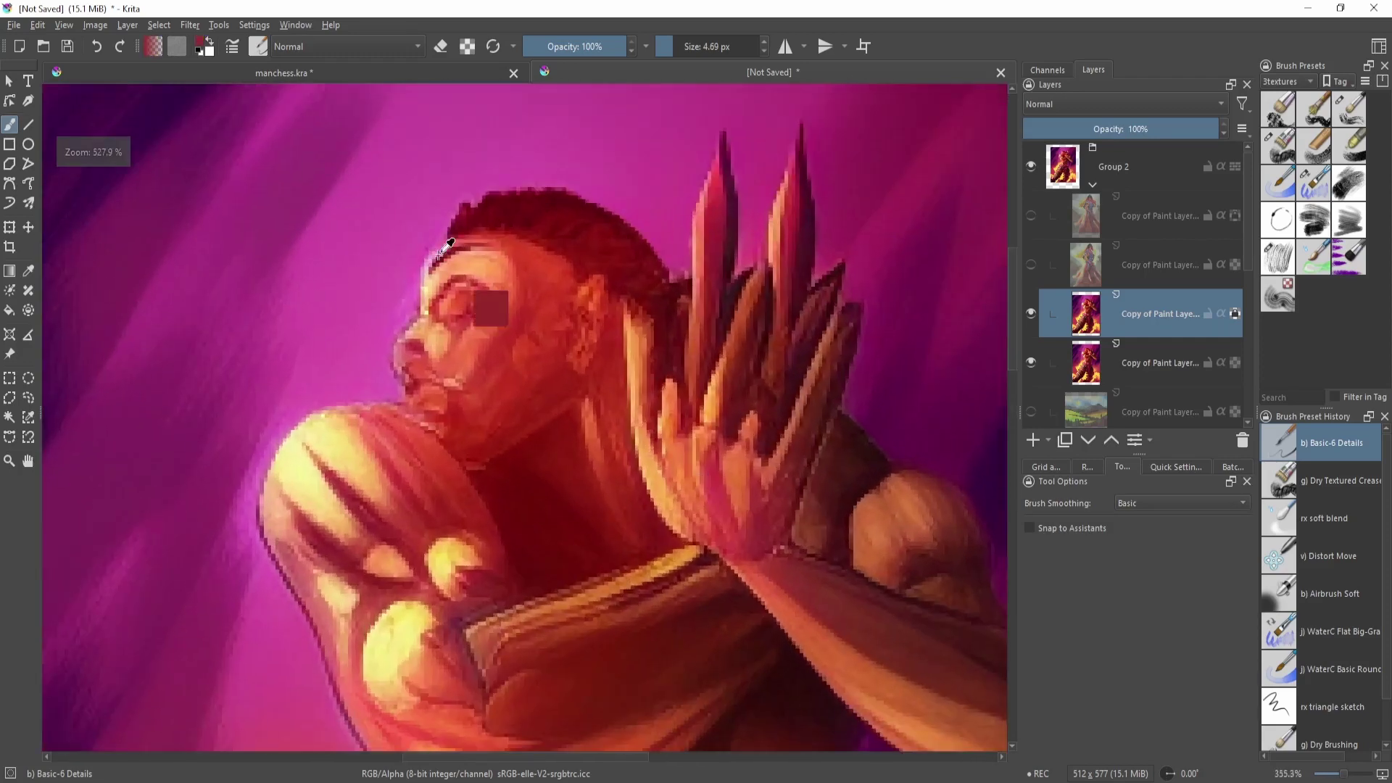
pyautogui.scroll(-2, 543, 318)
pyautogui.scroll(-2, 725, 261)
pyautogui.moveTo(617, 376); pyautogui.dragTo(705, 227)
pyautogui.scroll(2, 662, 320)
pyautogui.scroll(-2, 707, 290)
pyautogui.scroll(-1, 716, 435)
pyautogui.moveTo(730, 342); pyautogui.dragTo(714, 417)
# - Select the magenta background around the warrior by colour and paint broad yellow light strokes into it with Basic-6 Details at 80.22 px
pyautogui.press('w')
pyautogui.click(563, 280)
pyautogui.scroll(2, 652, 209)
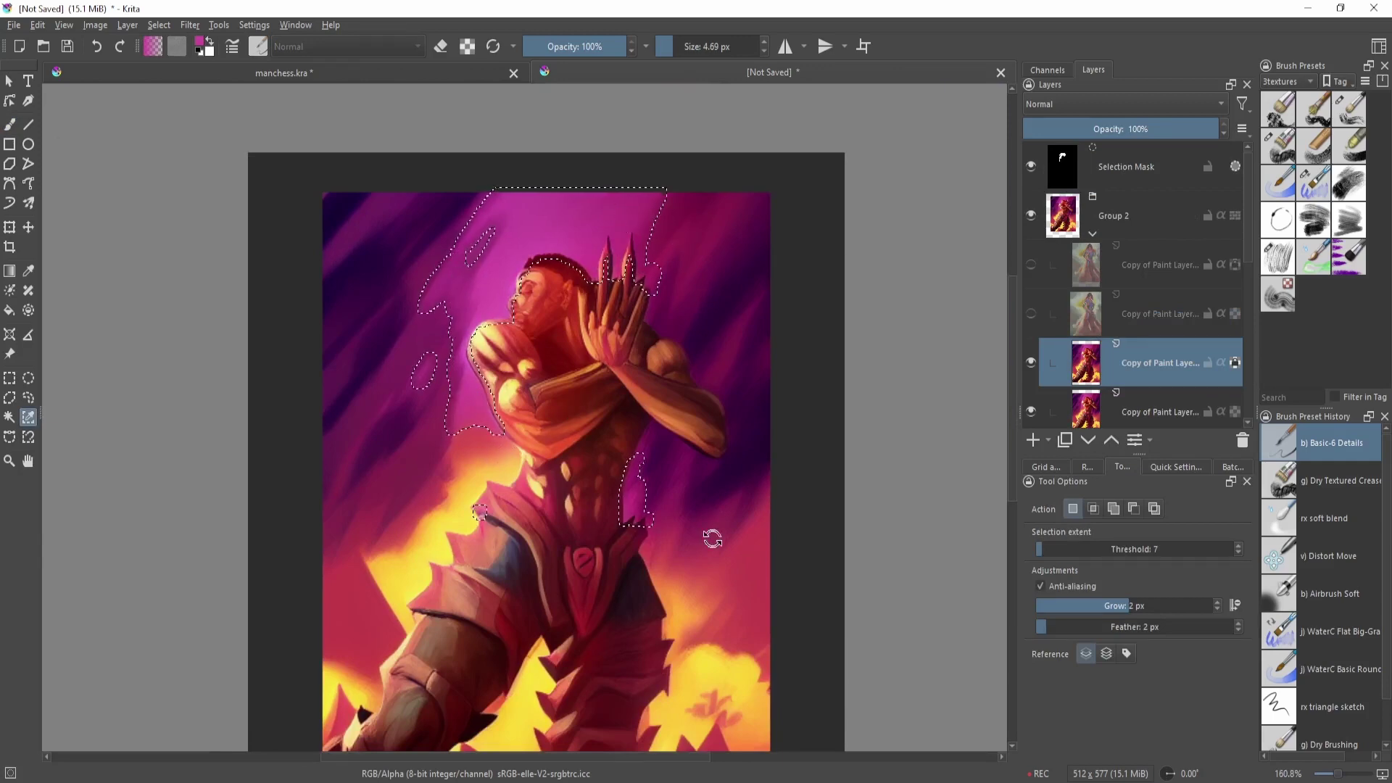
pyautogui.press('b')
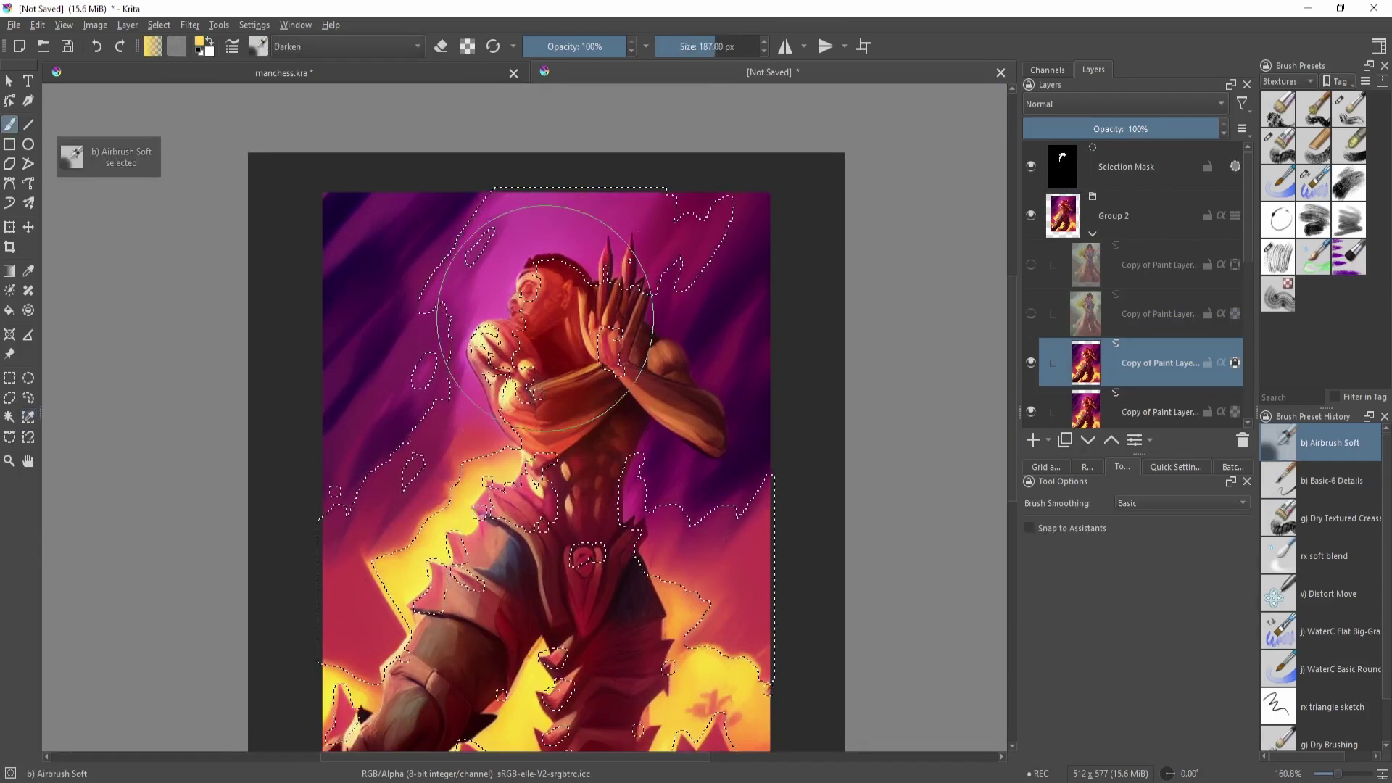
pyautogui.keyDown('shift'); pyautogui.moveTo(653, 276); pyautogui.dragTo(654, 325); pyautogui.keyUp('shift')
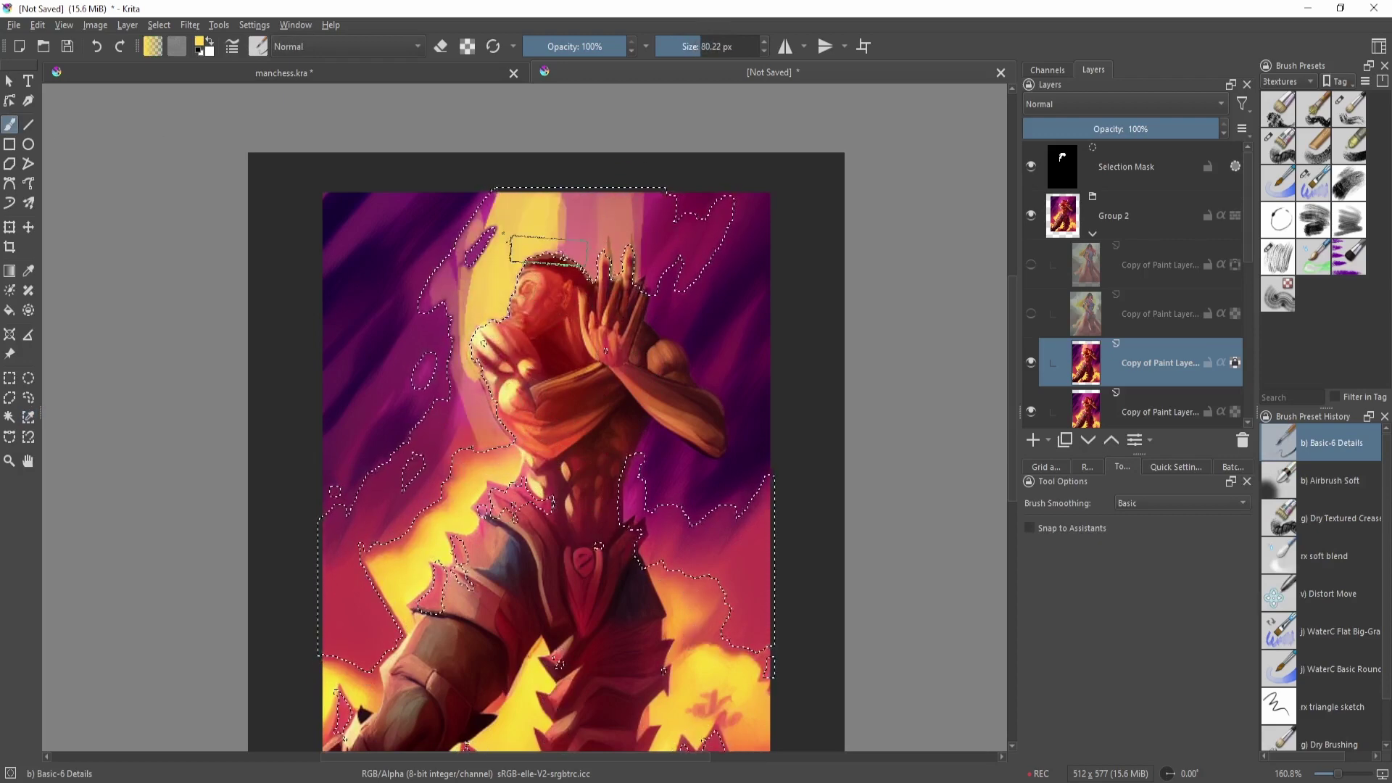
pyautogui.moveTo(549, 251); pyautogui.dragTo(648, 247)
# - Mute the bright flames around the warrior's legs with broad strokes of sampled orange and crimson
pyautogui.moveTo(761, 406); pyautogui.dragTo(795, 271)
pyautogui.keyDown('ctrl'); pyautogui.click(761, 352); pyautogui.keyUp('ctrl')
pyautogui.keyDown('shift'); pyautogui.moveTo(370, 634); pyautogui.dragTo(410, 634); pyautogui.keyUp('shift')
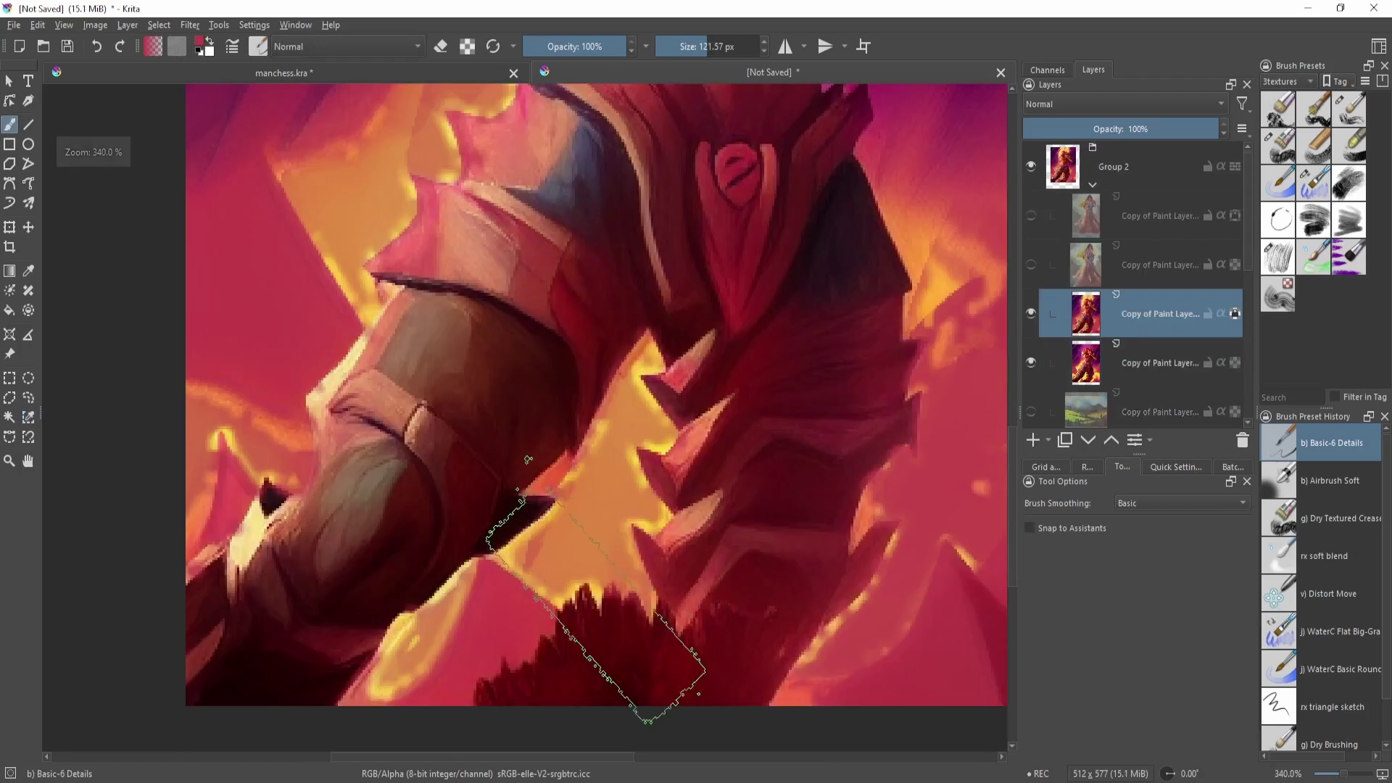
pyautogui.press('/')
pyautogui.press('/')
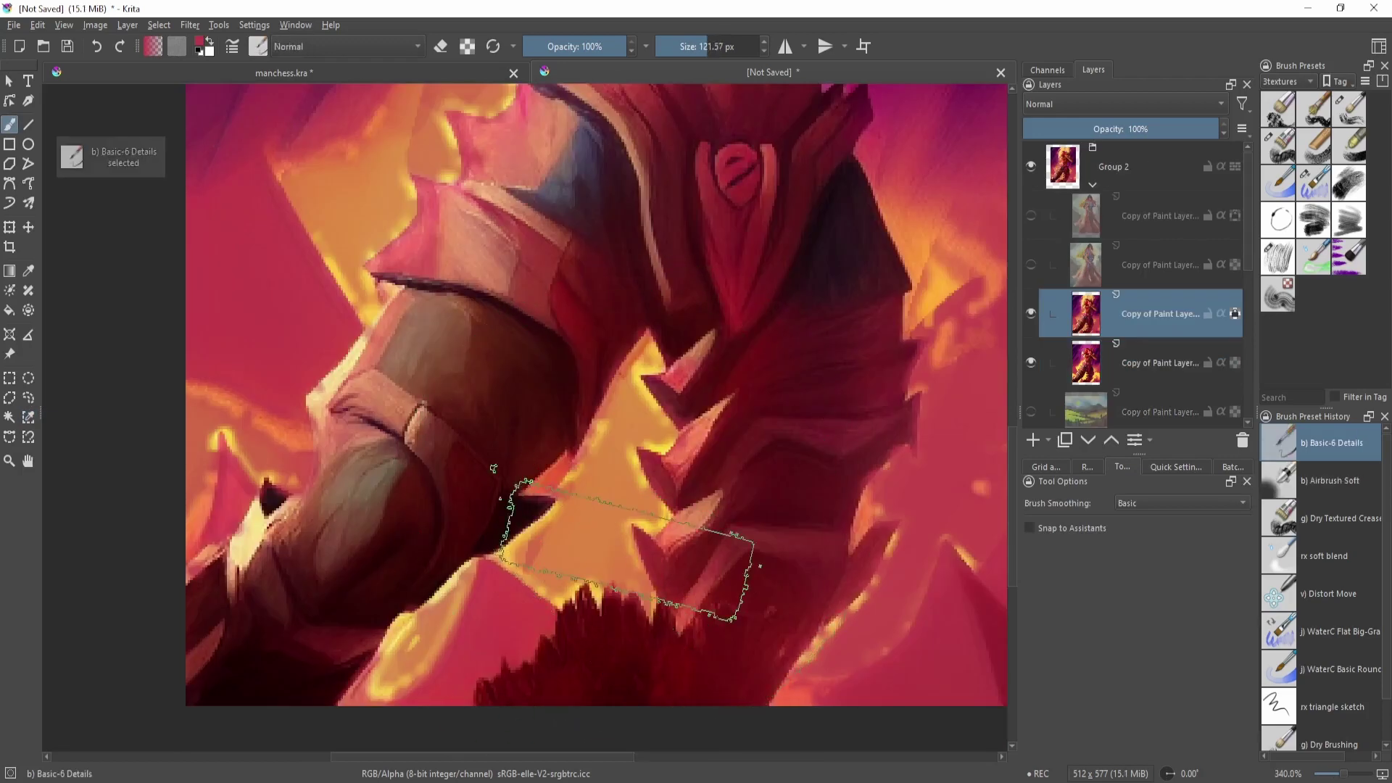
pyautogui.keyDown('shift'); pyautogui.moveTo(684, 562); pyautogui.dragTo(617, 562); pyautogui.keyUp('shift')
pyautogui.keyDown('ctrl'); pyautogui.click(683, 562); pyautogui.keyUp('ctrl')
pyautogui.scroll(-3, 630, 435)
pyautogui.scroll(3, 640, 512)
pyautogui.moveTo(631, 435)
pyautogui.mouseDown()
pyautogui.moveTo(640, 512)
pyautogui.moveTo(708, 451)
pyautogui.mouseUp()
# - Paint sampled yellow diagonal strokes at 18.85 px into the purple background beside the warrior's face and shoulder
pyautogui.keyDown('ctrl'); pyautogui.click(579, 332); pyautogui.keyUp('ctrl')
pyautogui.moveTo(661, 371)
pyautogui.mouseDown()
pyautogui.moveTo(686, 345)
pyautogui.moveTo(666, 427)
pyautogui.mouseUp()
pyautogui.moveTo(689, 363)
pyautogui.keyDown('ctrl'); pyautogui.mouseDown()
pyautogui.moveTo(706, 398)
pyautogui.moveTo(701, 386)
pyautogui.mouseUp(); pyautogui.keyUp('ctrl')
pyautogui.moveTo(547, 413); pyautogui.dragTo(513, 474)
pyautogui.moveTo(463, 517); pyautogui.dragTo(535, 398)
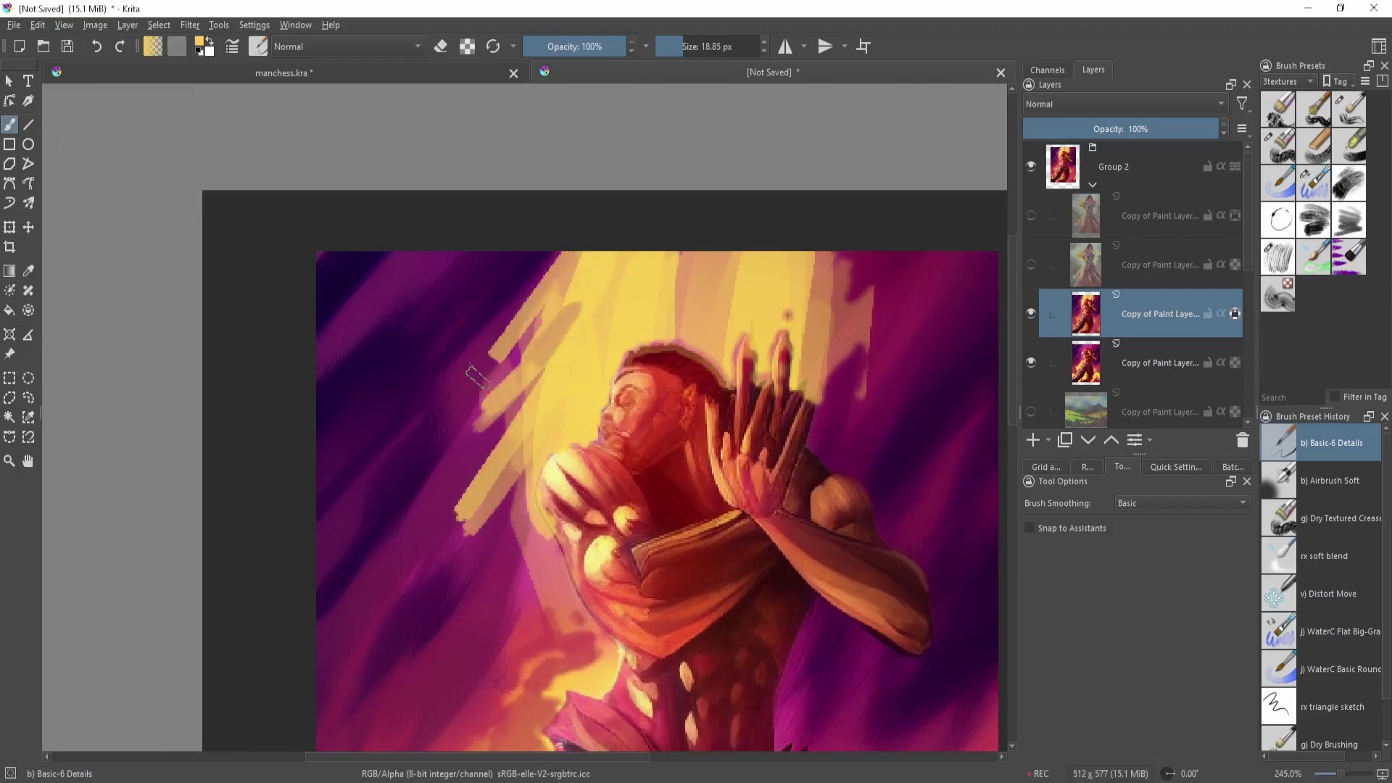
# - Extend the glow behind the warrior's chest, waist and hip armour with sampled orange and yellow strokes
pyautogui.keyDown('ctrl'); pyautogui.click(559, 614); pyautogui.keyUp('ctrl')
pyautogui.moveTo(591, 464); pyautogui.dragTo(612, 403)
pyautogui.keyDown('ctrl'); pyautogui.moveTo(601, 348); pyautogui.dragTo(624, 410); pyautogui.keyUp('ctrl')
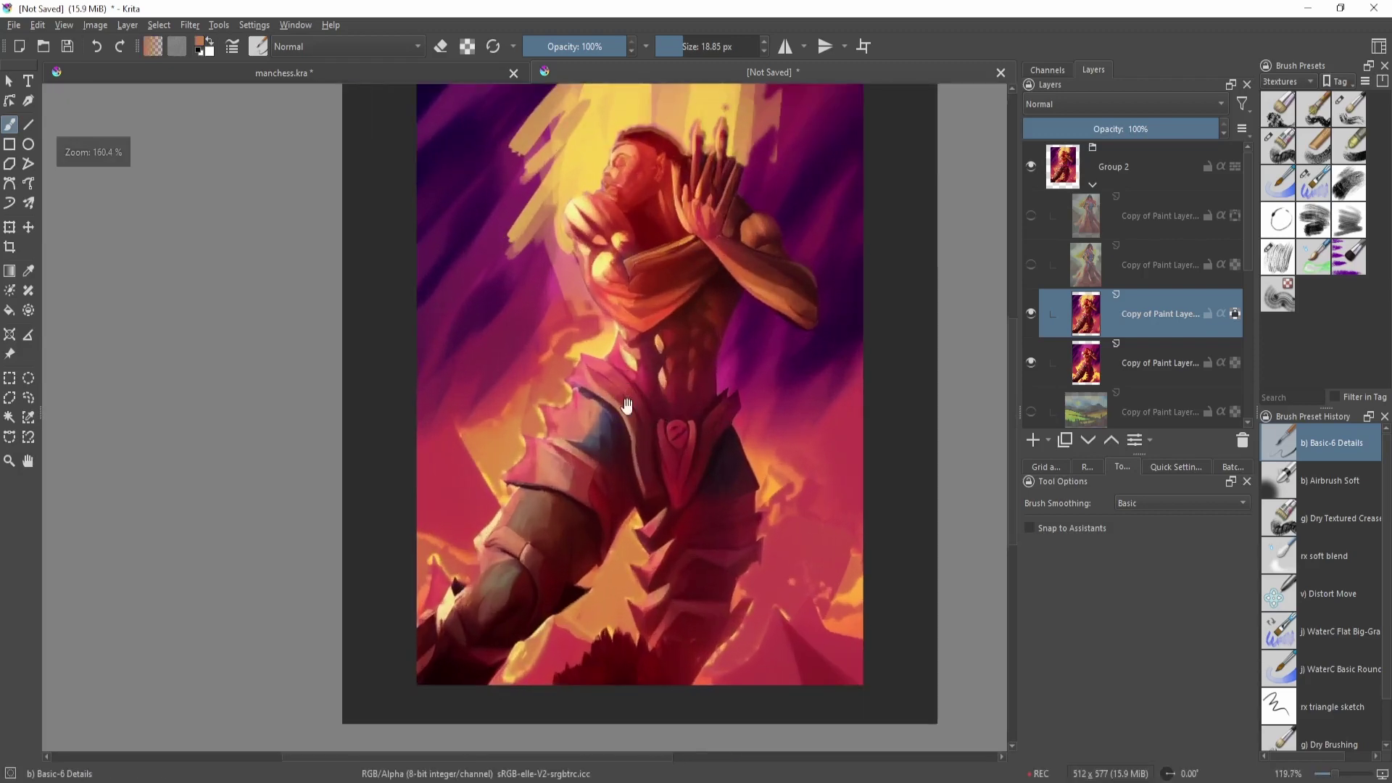
pyautogui.keyDown('ctrl'); pyautogui.moveTo(624, 507); pyautogui.dragTo(627, 413); pyautogui.keyUp('ctrl')
pyautogui.moveTo(616, 493)
pyautogui.mouseDown()
pyautogui.moveTo(630, 451)
pyautogui.moveTo(643, 491)
pyautogui.mouseUp()
pyautogui.moveTo(648, 541); pyautogui.dragTo(624, 481)
pyautogui.keyDown('ctrl'); pyautogui.moveTo(580, 524); pyautogui.dragTo(659, 486); pyautogui.keyUp('ctrl')
# - Try a sampled dark stroke along the shadow beneath the warrior's thigh armour
pyautogui.scroll(-3, 683, 351)
pyautogui.scroll(3, 733, 372)
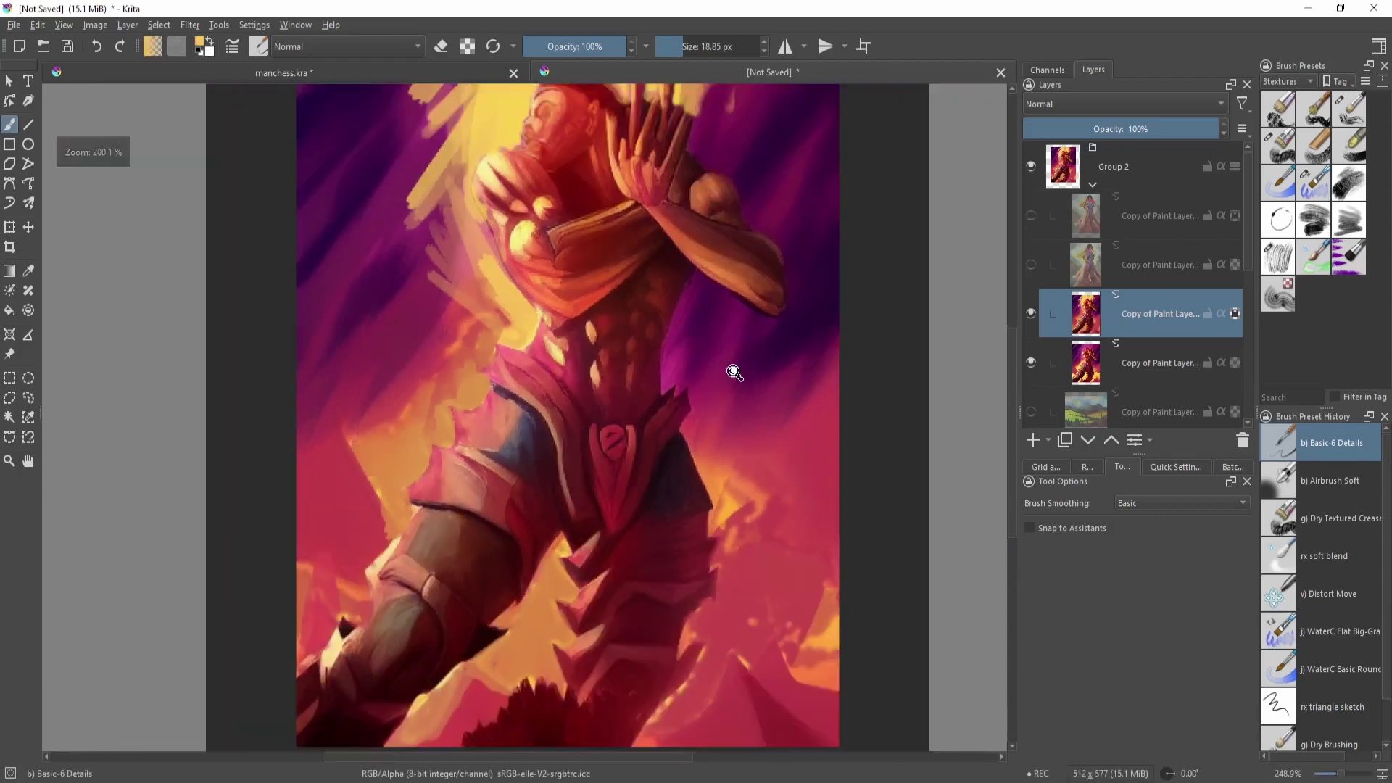
pyautogui.scroll(-3, 616, 553)
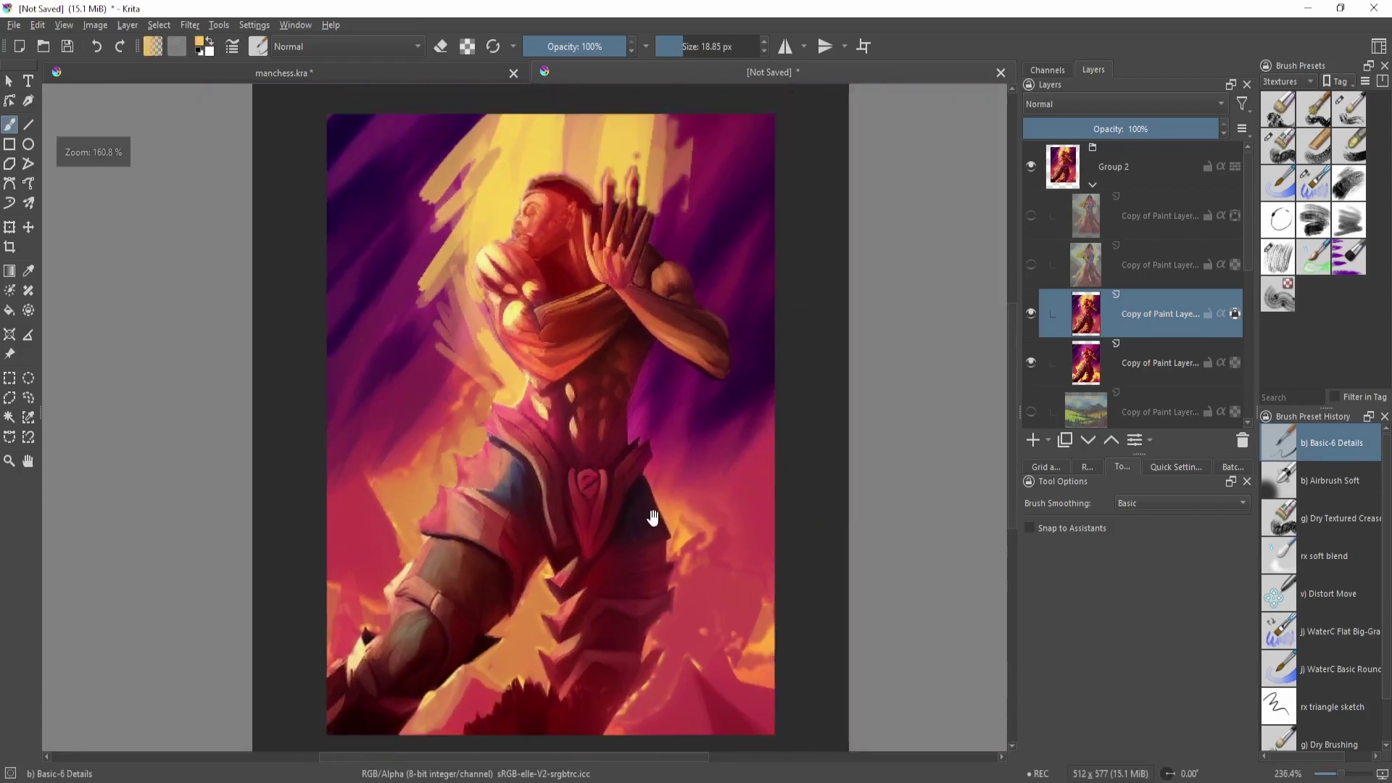
pyautogui.scroll(4, 637, 426)
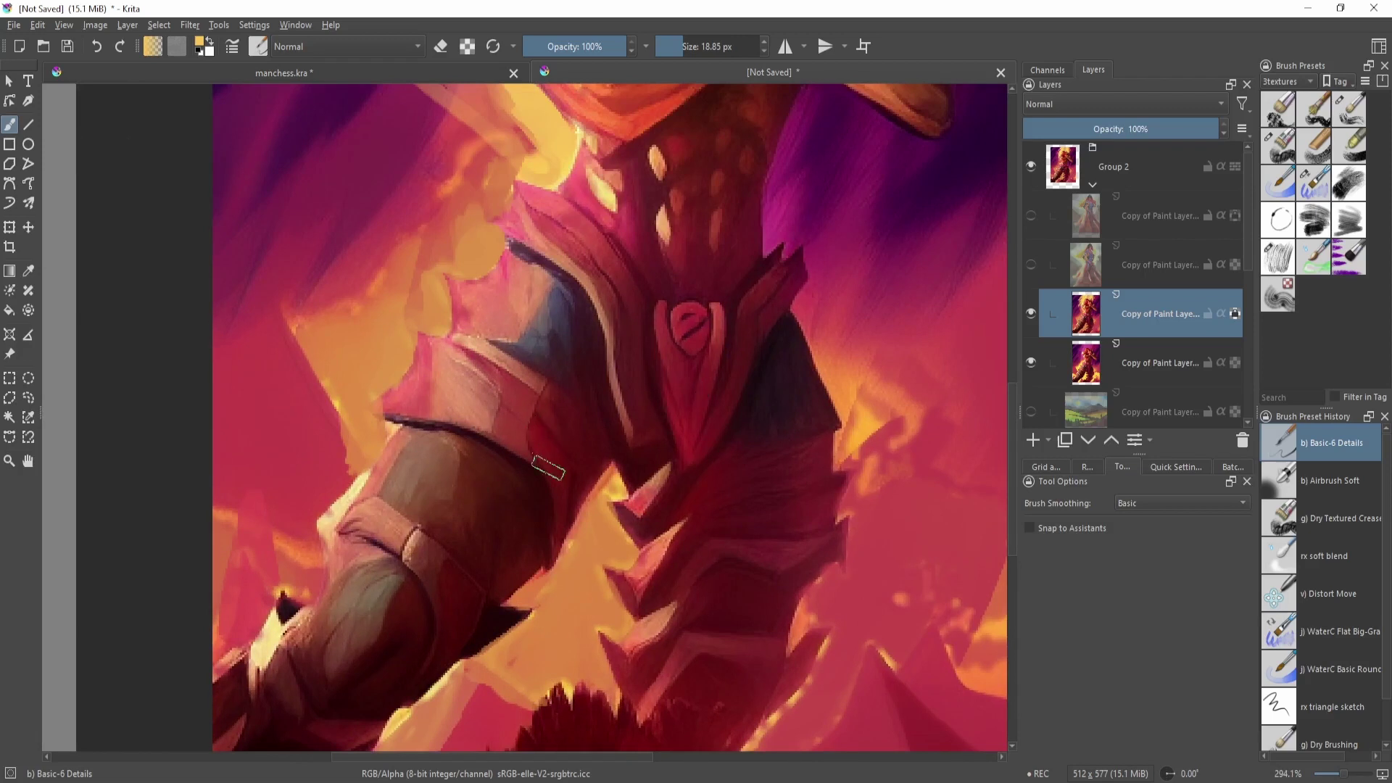
pyautogui.moveTo(548, 467); pyautogui.dragTo(595, 407)
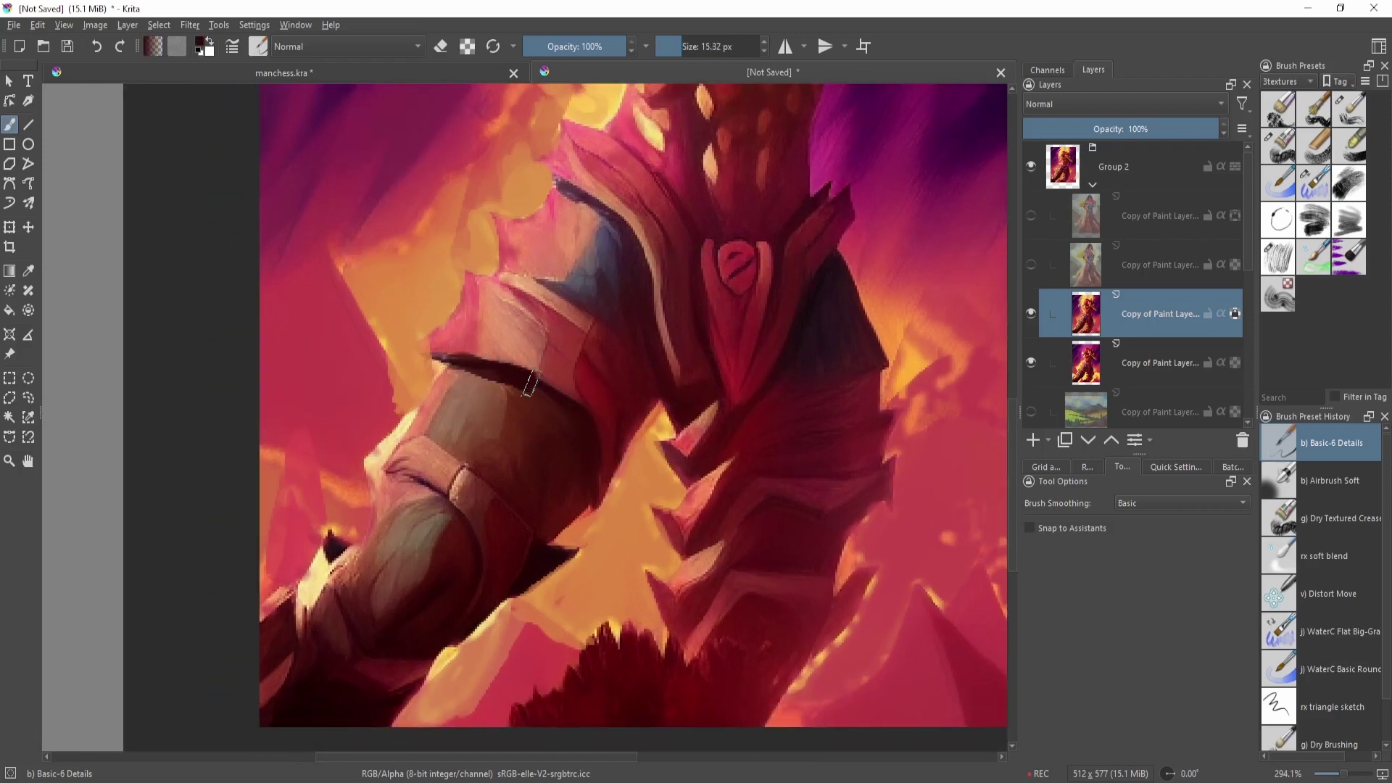
pyautogui.moveTo(593, 500); pyautogui.dragTo(597, 493)
pyautogui.hotkey('ctrl', 'z')
pyautogui.keyDown('shift'); pyautogui.moveTo(476, 507); pyautogui.dragTo(473, 506); pyautogui.keyUp('shift')
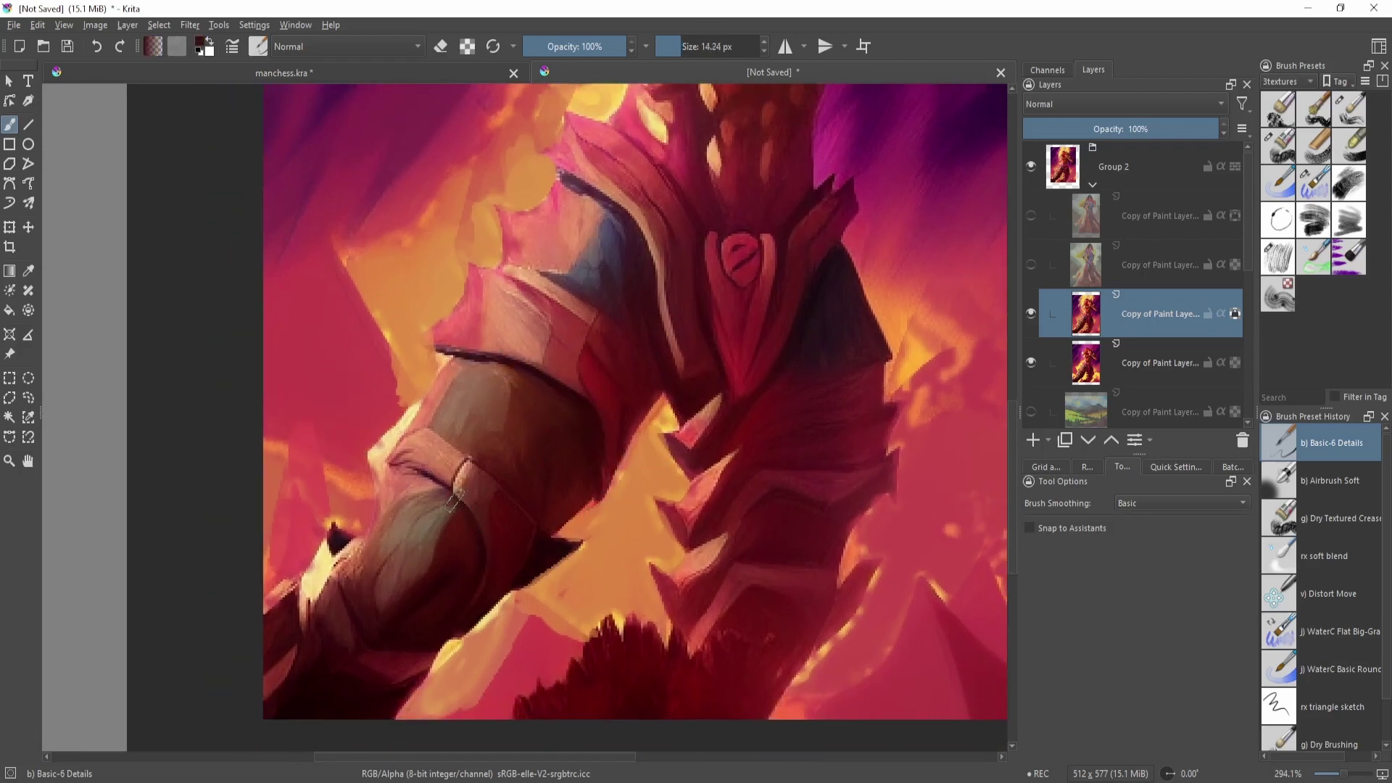
# - Deepen the shadow between the warrior's neck and crossed arm with dark strokes at 14.24 px
pyautogui.scroll(-3, 698, 460)
pyautogui.scroll(4, 684, 398)
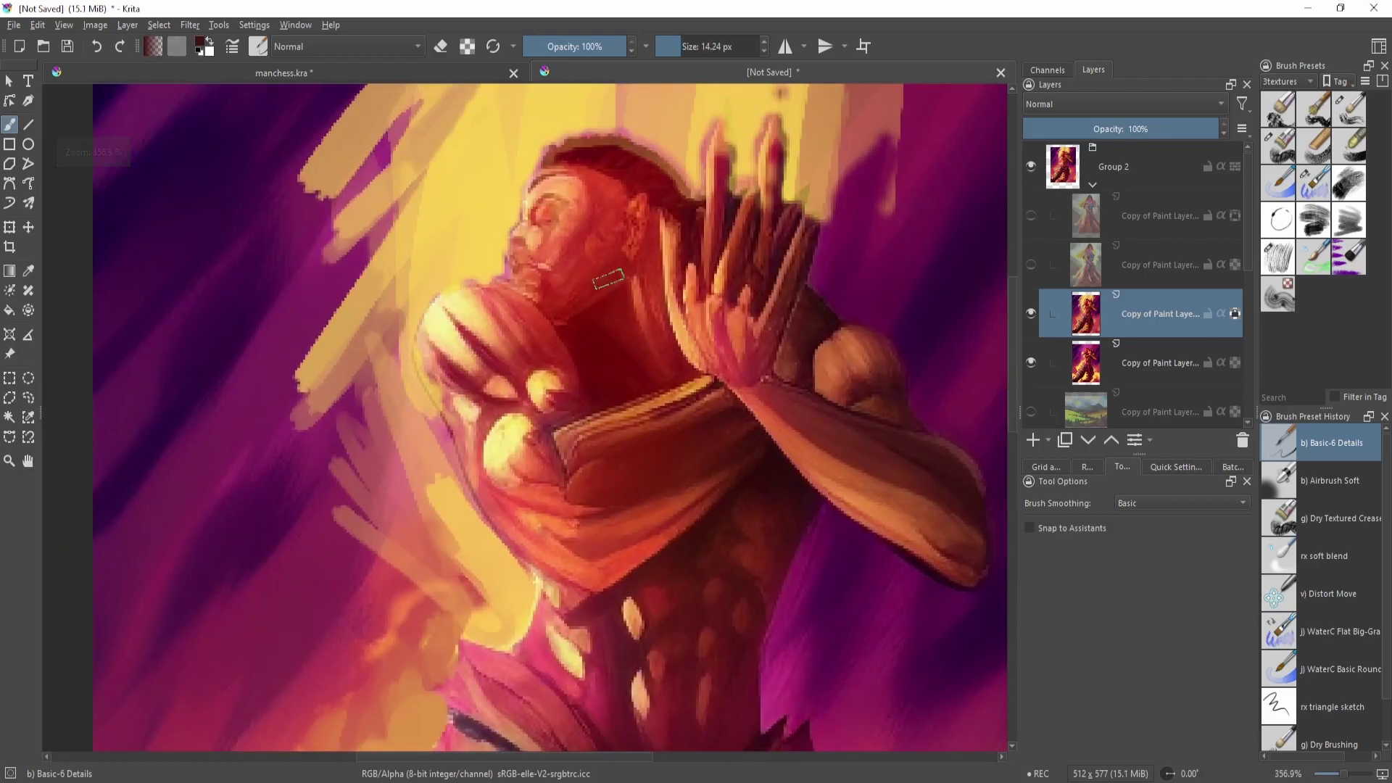
pyautogui.moveTo(665, 323); pyautogui.dragTo(766, 235)
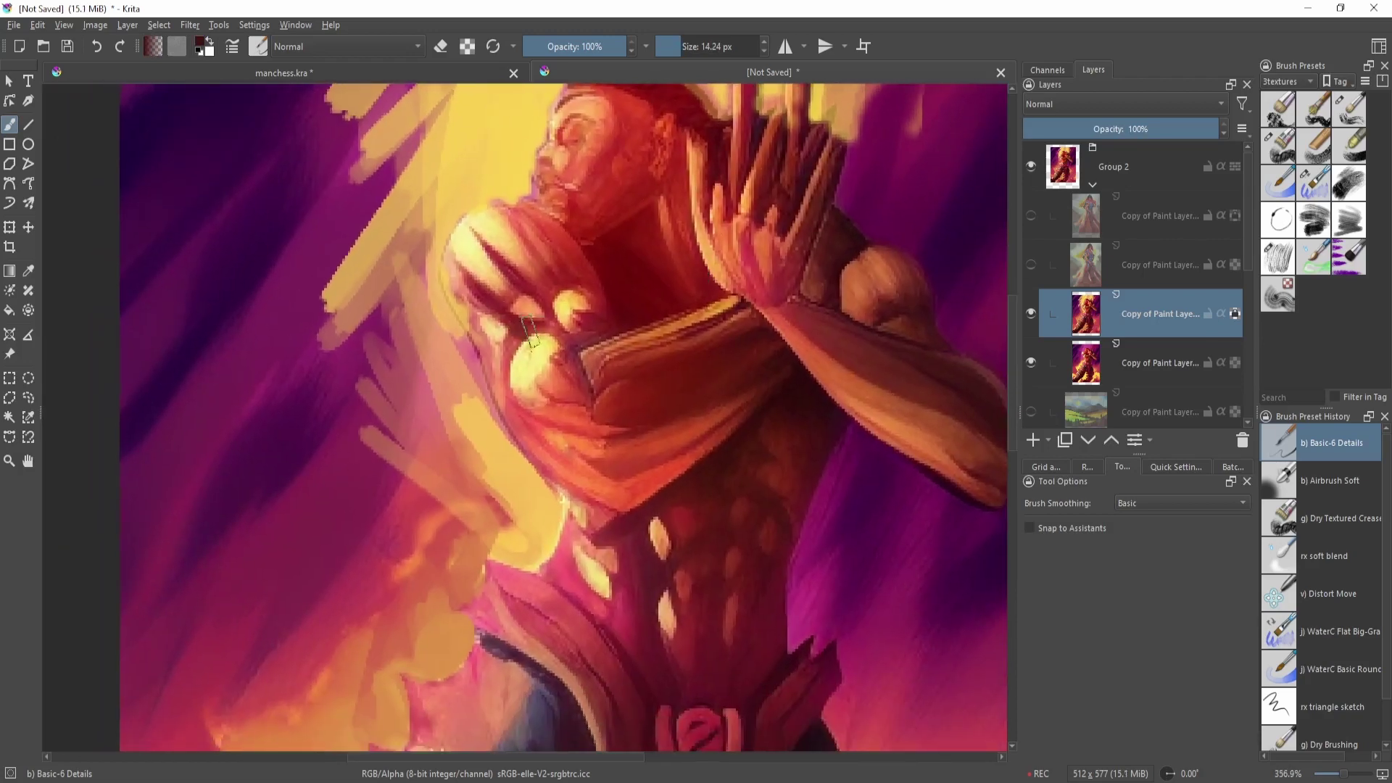
pyautogui.moveTo(537, 313); pyautogui.dragTo(561, 334)
pyautogui.hotkey('ctrl', 'z')
pyautogui.moveTo(743, 298); pyautogui.dragTo(693, 327)
pyautogui.scroll(1, 693, 327)
pyautogui.moveTo(591, 328); pyautogui.dragTo(554, 303)
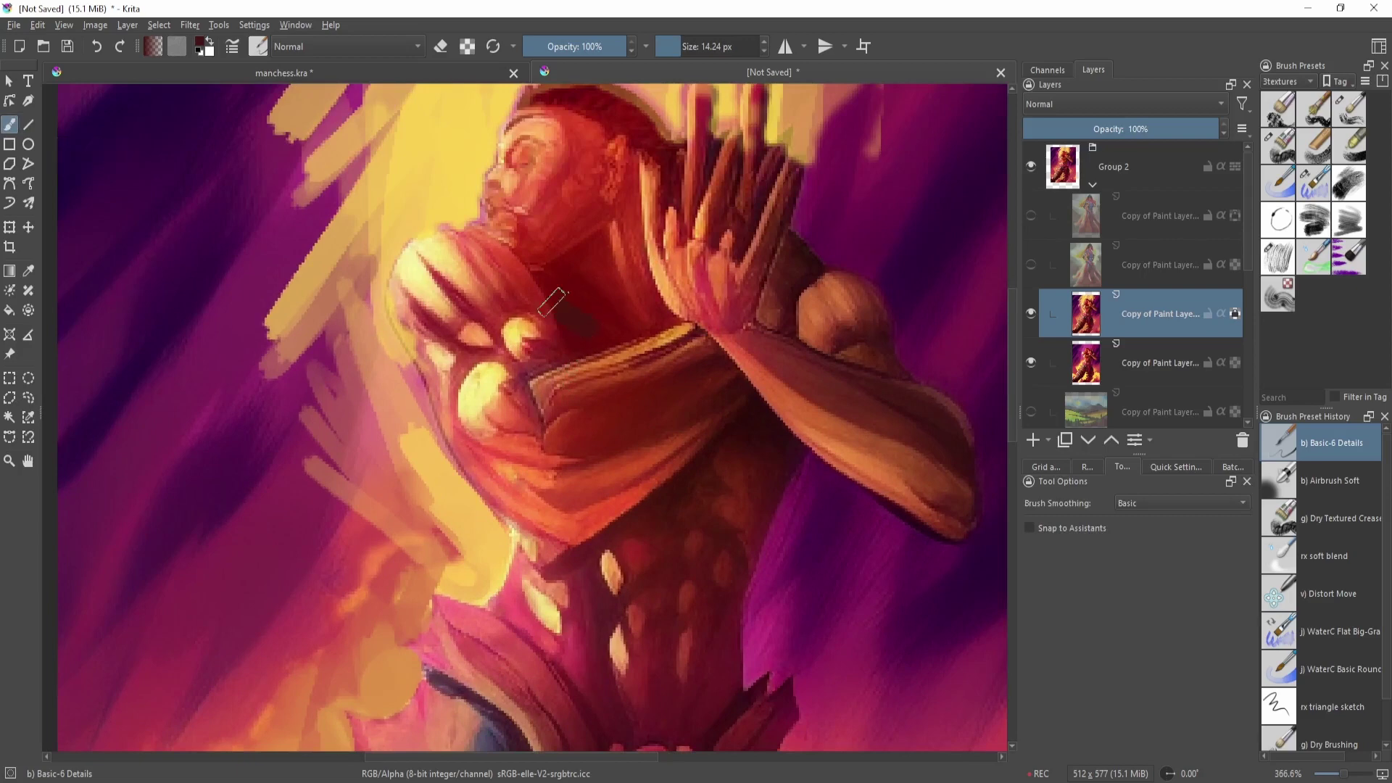
pyautogui.scroll(-4, 684, 319)
pyautogui.scroll(3, 664, 345)
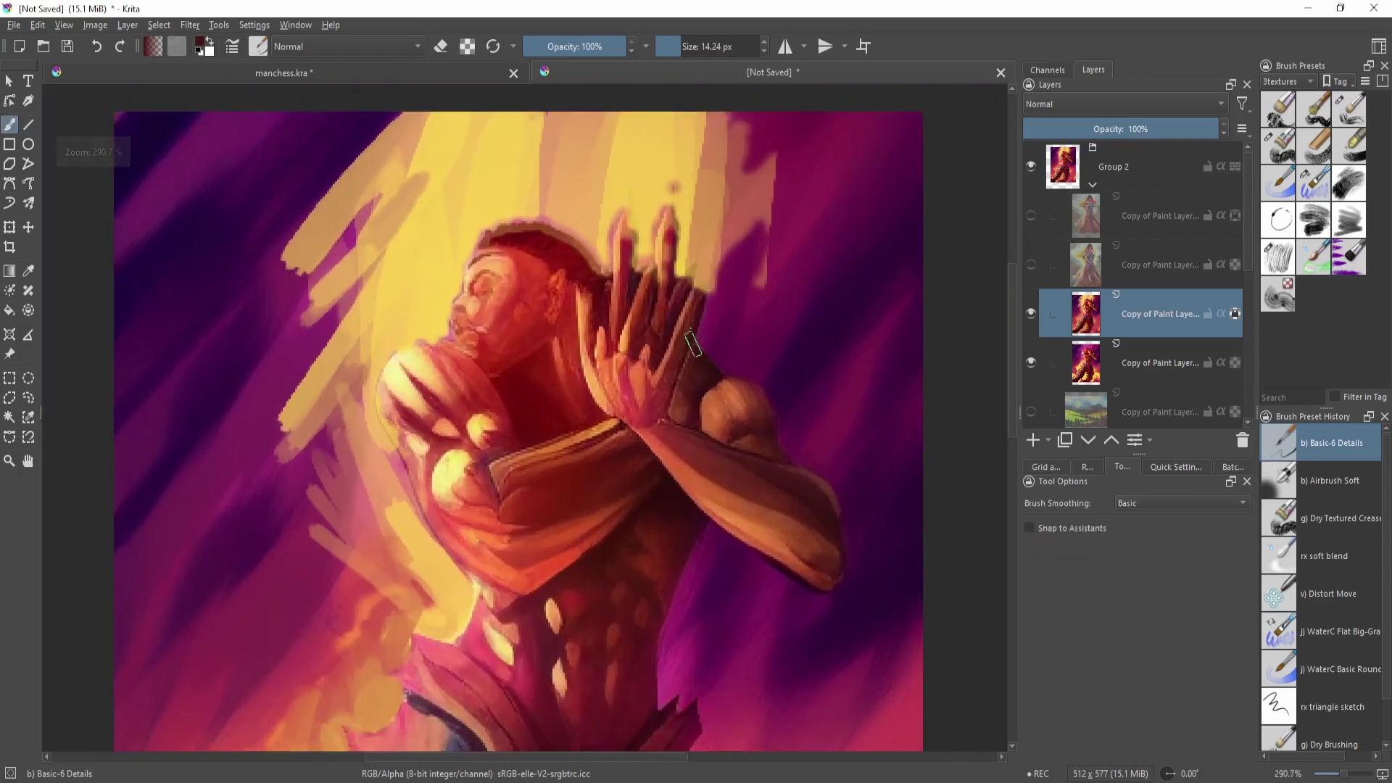
# - Examine the warrior's face, crossed arms, torso and hip armour both close up and within the whole composition
pyautogui.moveTo(693, 342); pyautogui.dragTo(636, 484)
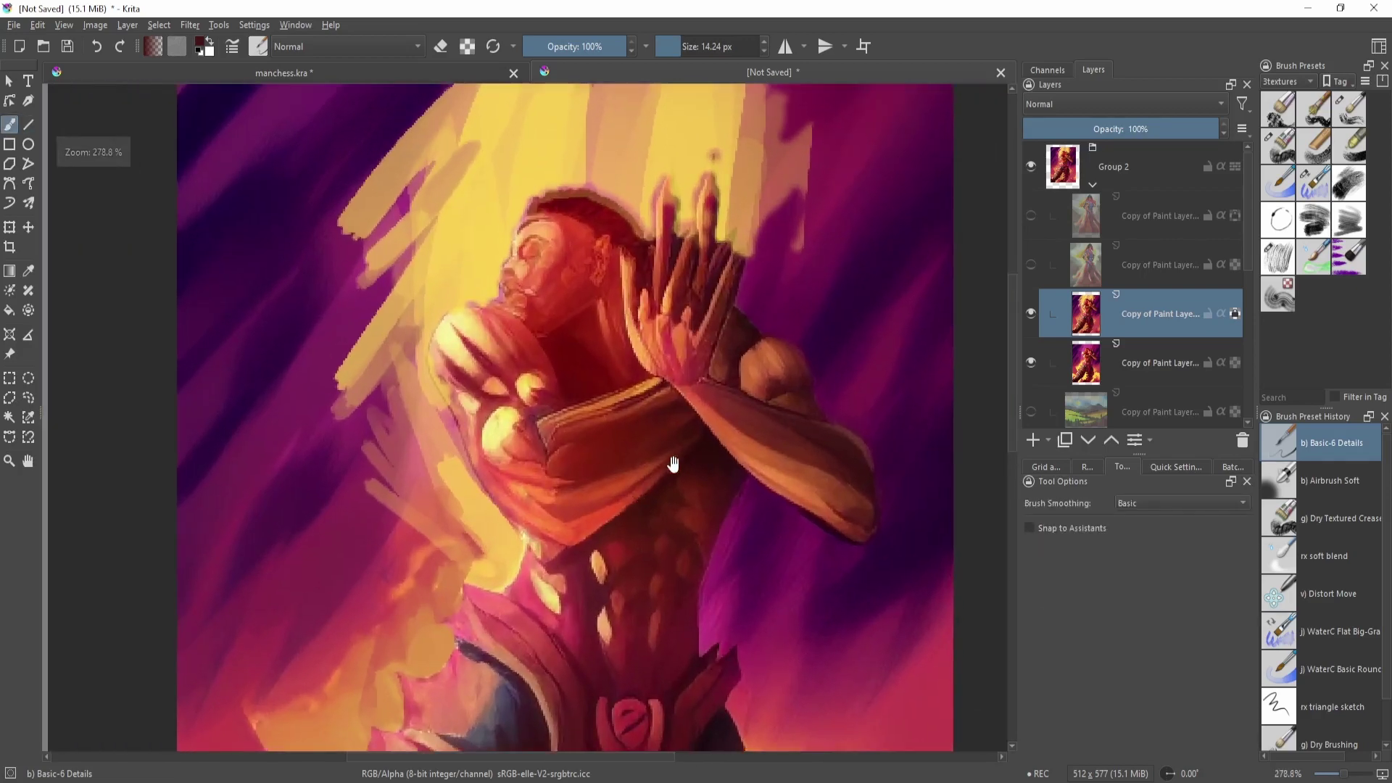
pyautogui.moveTo(707, 438); pyautogui.dragTo(702, 486)
pyautogui.scroll(-4, 656, 528)
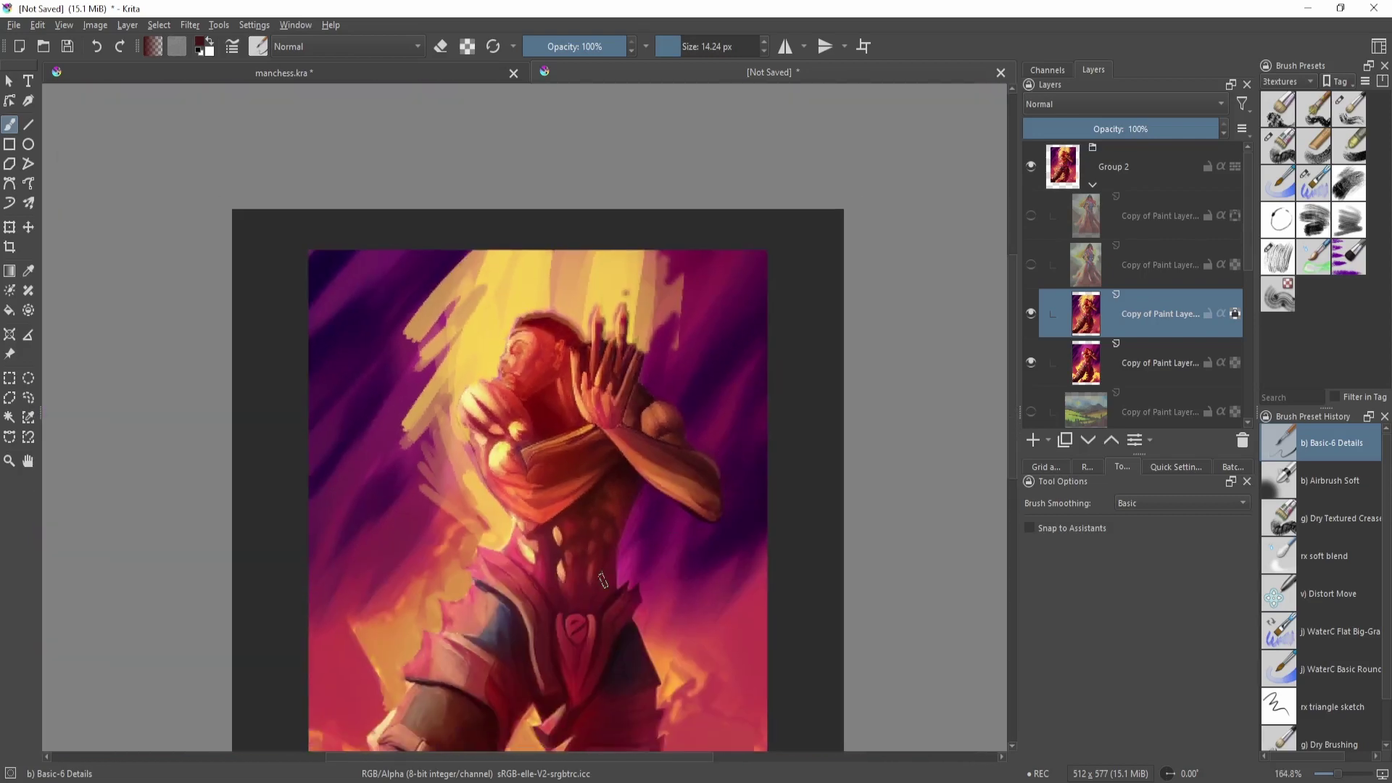
pyautogui.scroll(-1, 672, 460)
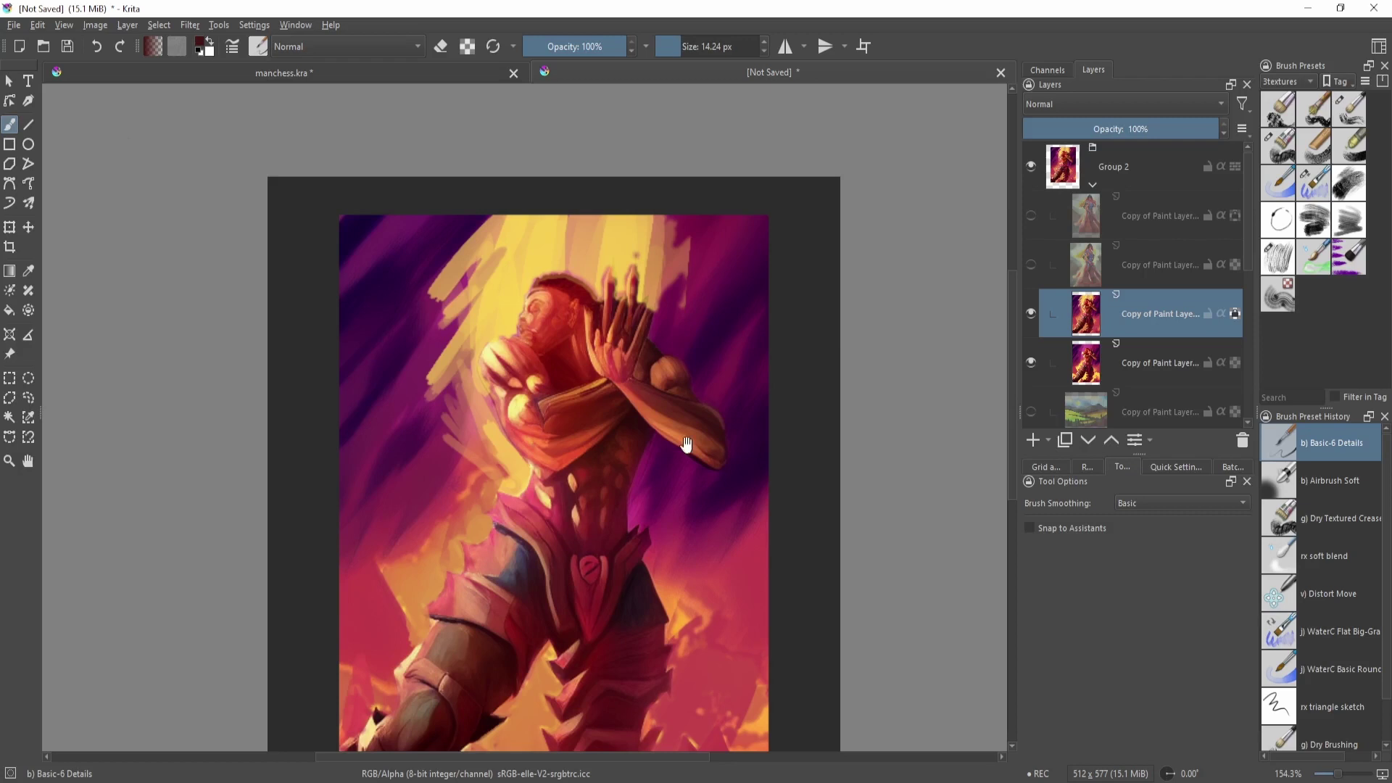
pyautogui.moveTo(686, 444); pyautogui.dragTo(674, 476)
pyautogui.moveTo(629, 534); pyautogui.dragTo(661, 475)
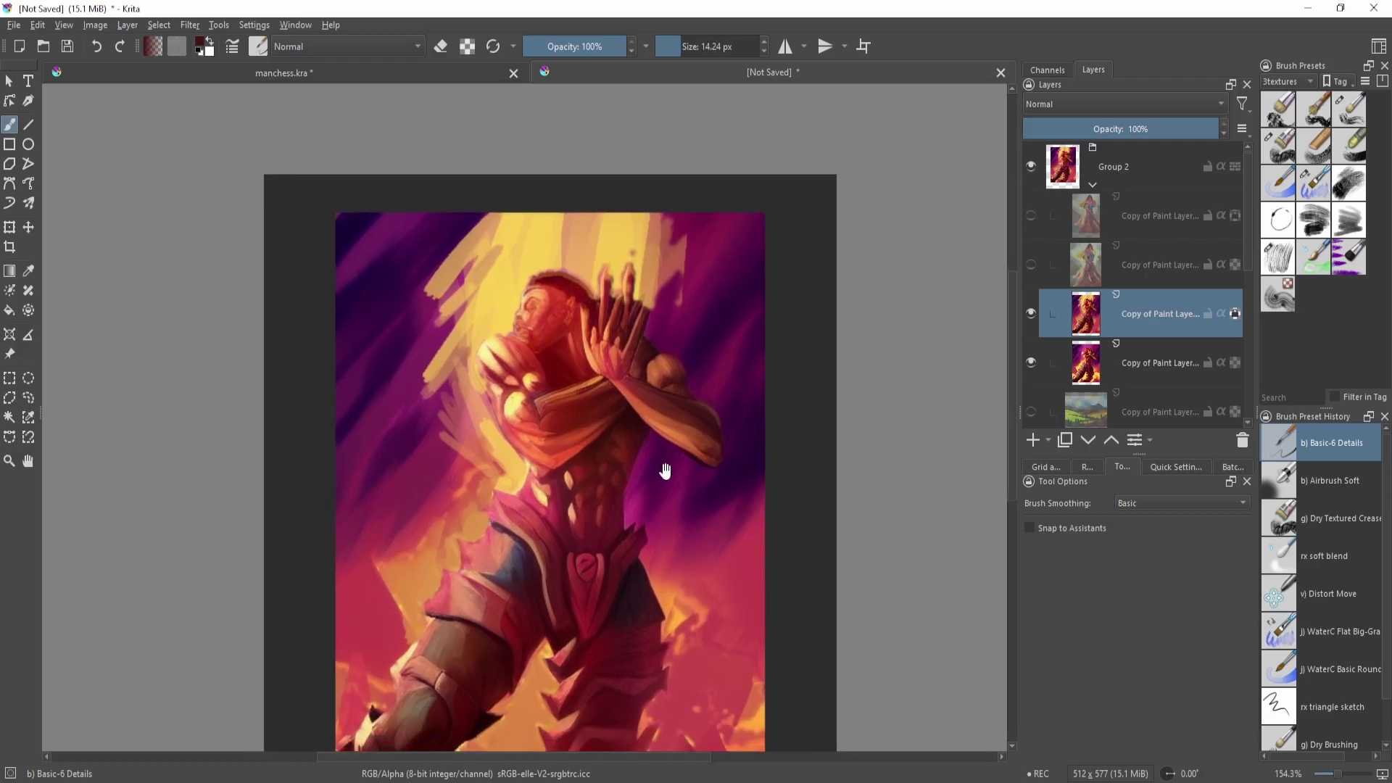
pyautogui.scroll(2, 674, 419)
pyautogui.scroll(3, 674, 419)
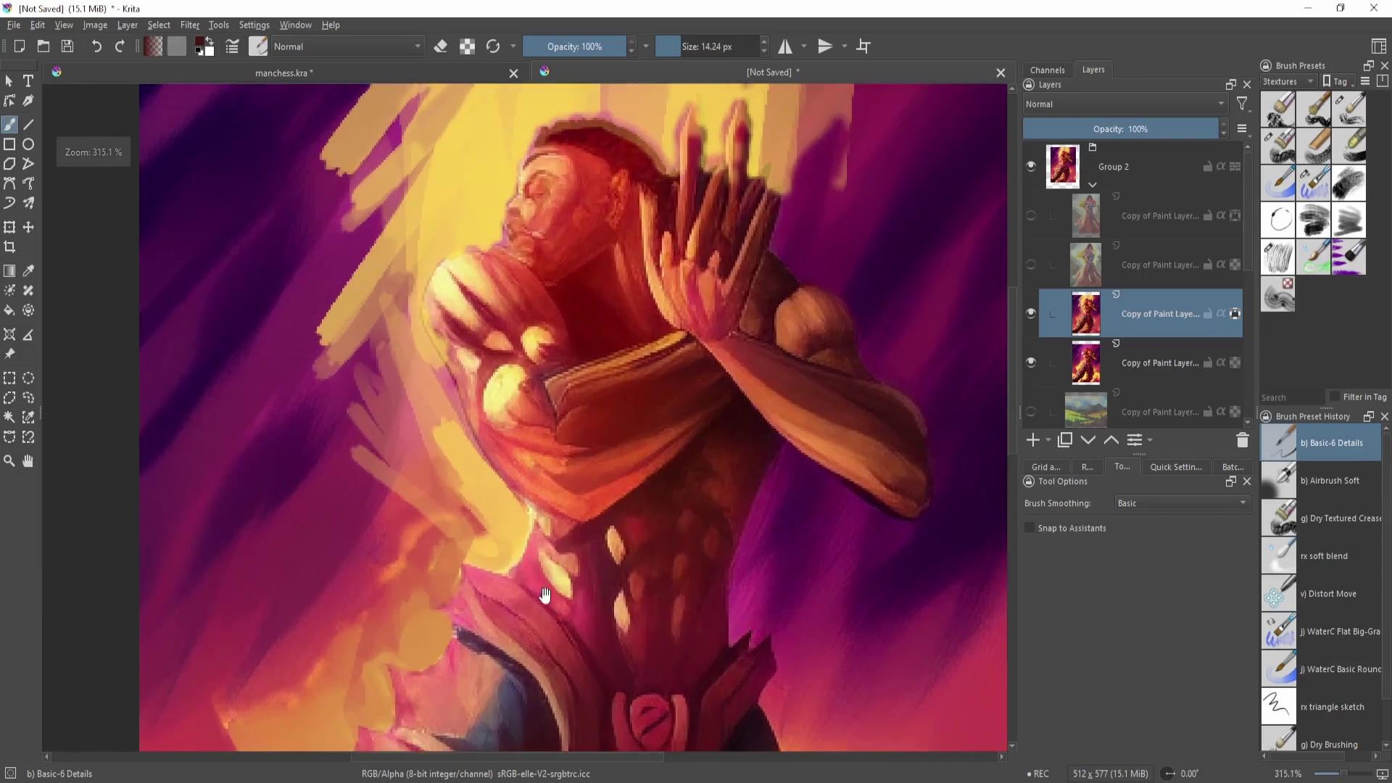
pyautogui.scroll(-4, 567, 525)
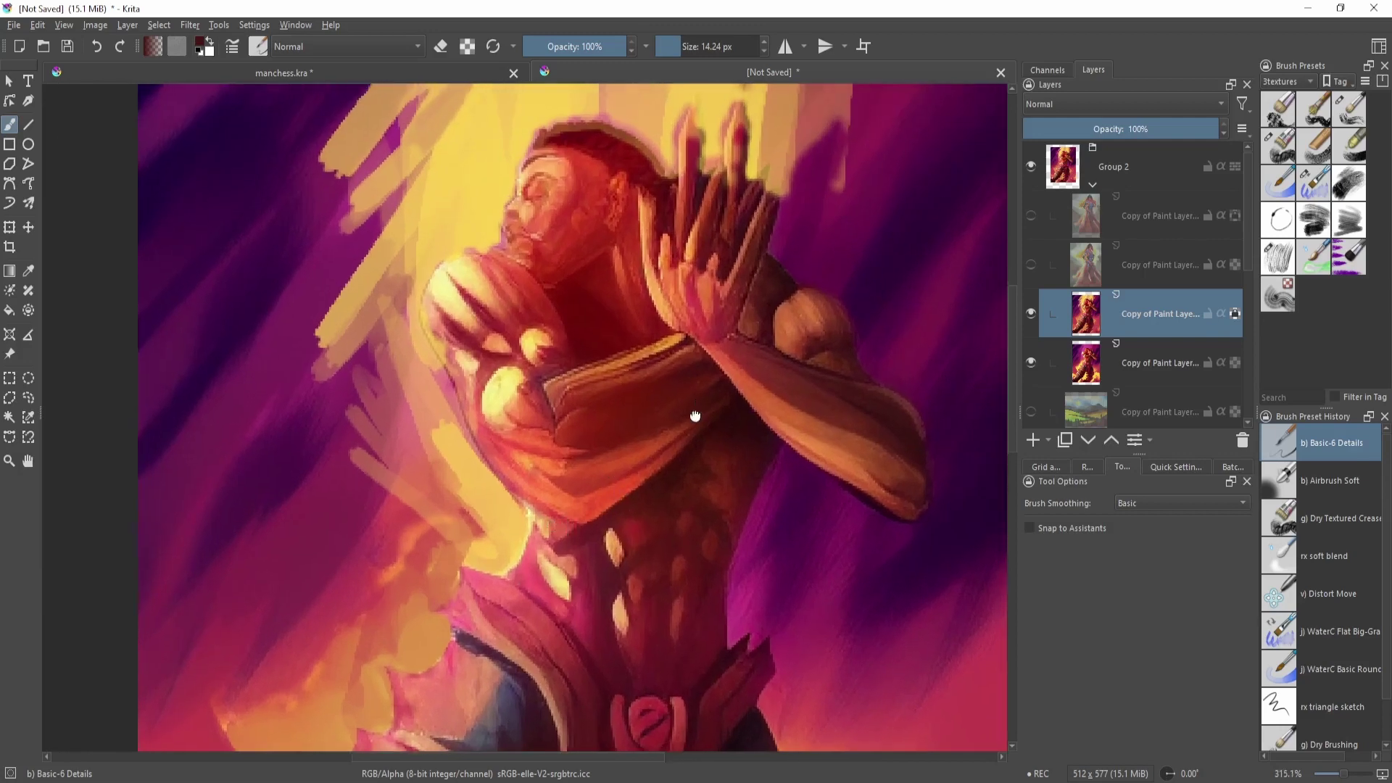
# - Circle the warrior's head and front shoulder with a dark 14.24 px stroke, and undo it
pyautogui.moveTo(513, 298); pyautogui.dragTo(565, 493)
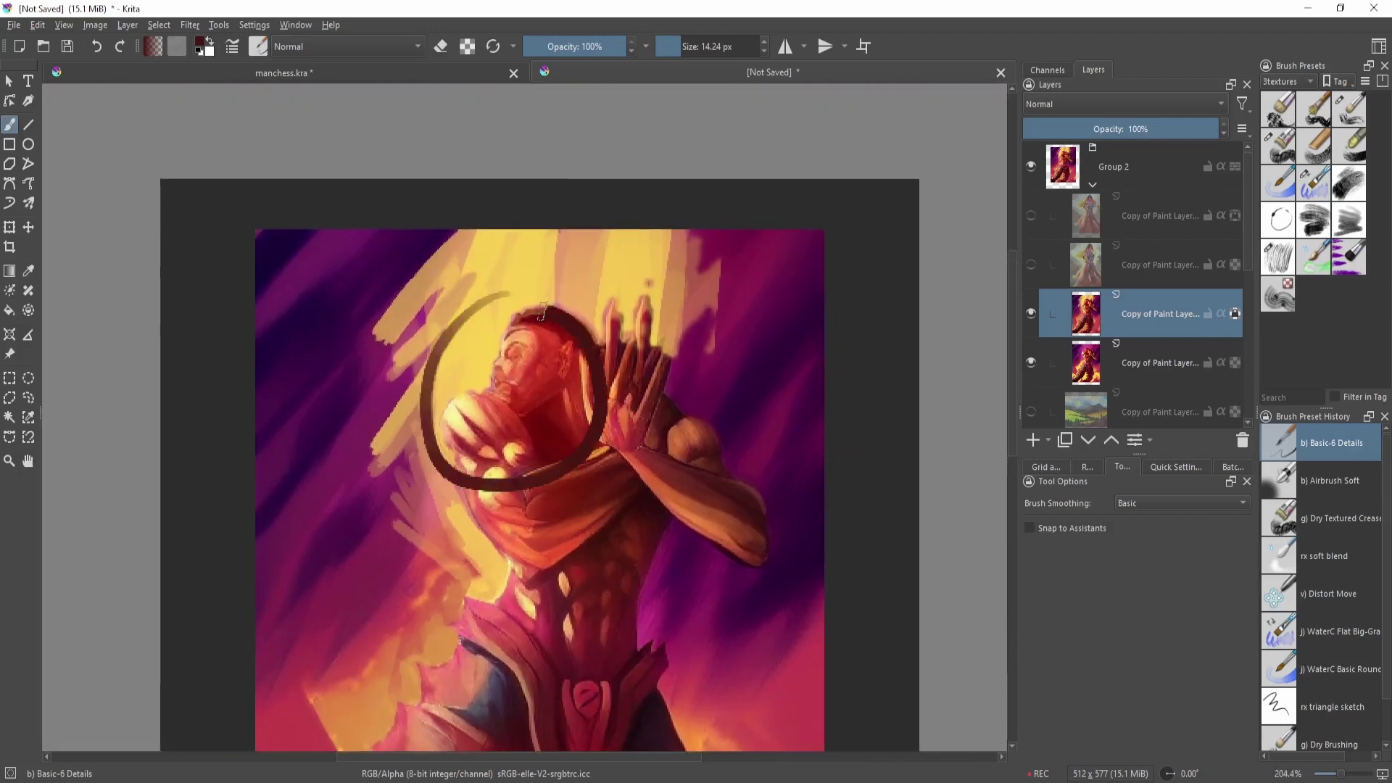
pyautogui.hotkey('ctrl', 'z')
pyautogui.moveTo(584, 366)
pyautogui.mouseDown()
pyautogui.moveTo(590, 409)
pyautogui.moveTo(652, 341)
pyautogui.moveTo(618, 398)
pyautogui.mouseUp()
pyautogui.scroll(3, 617, 397)
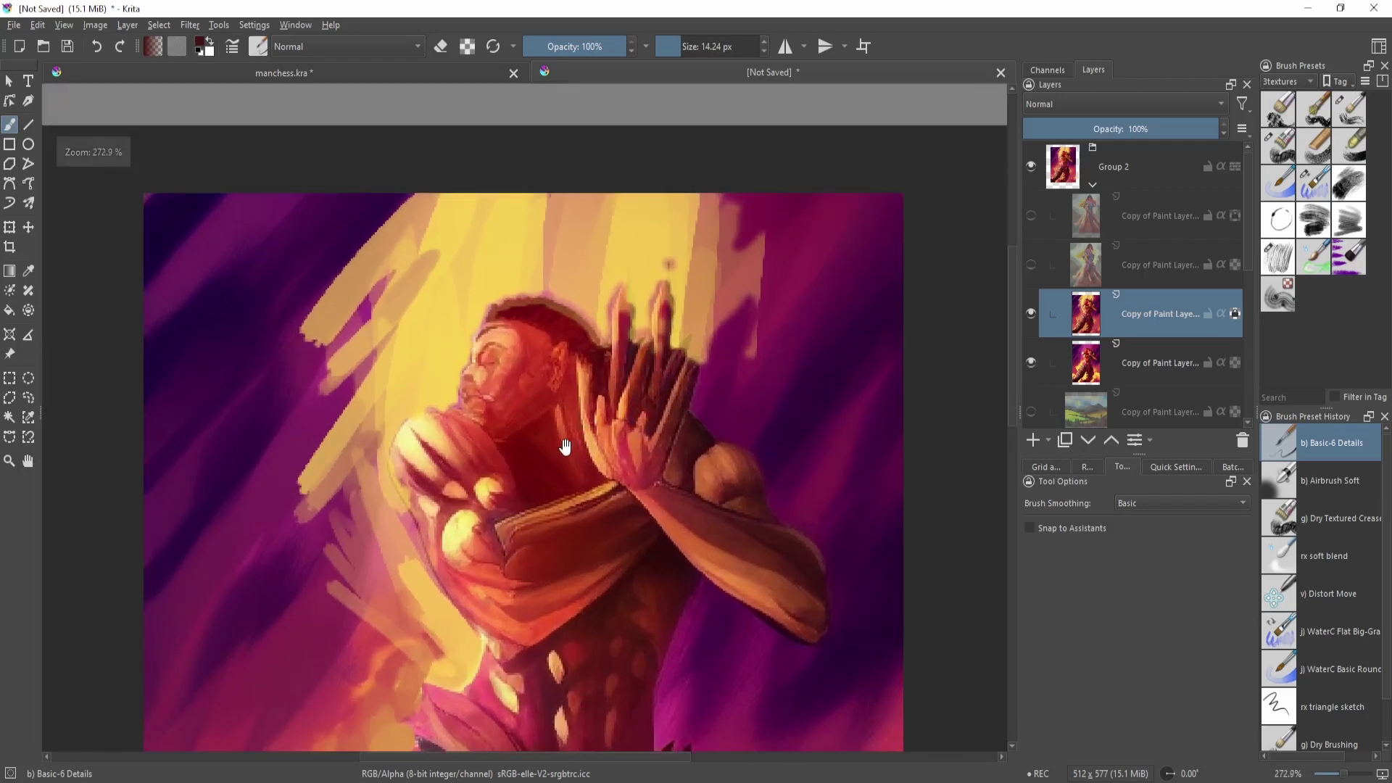
pyautogui.scroll(-4, 683, 376)
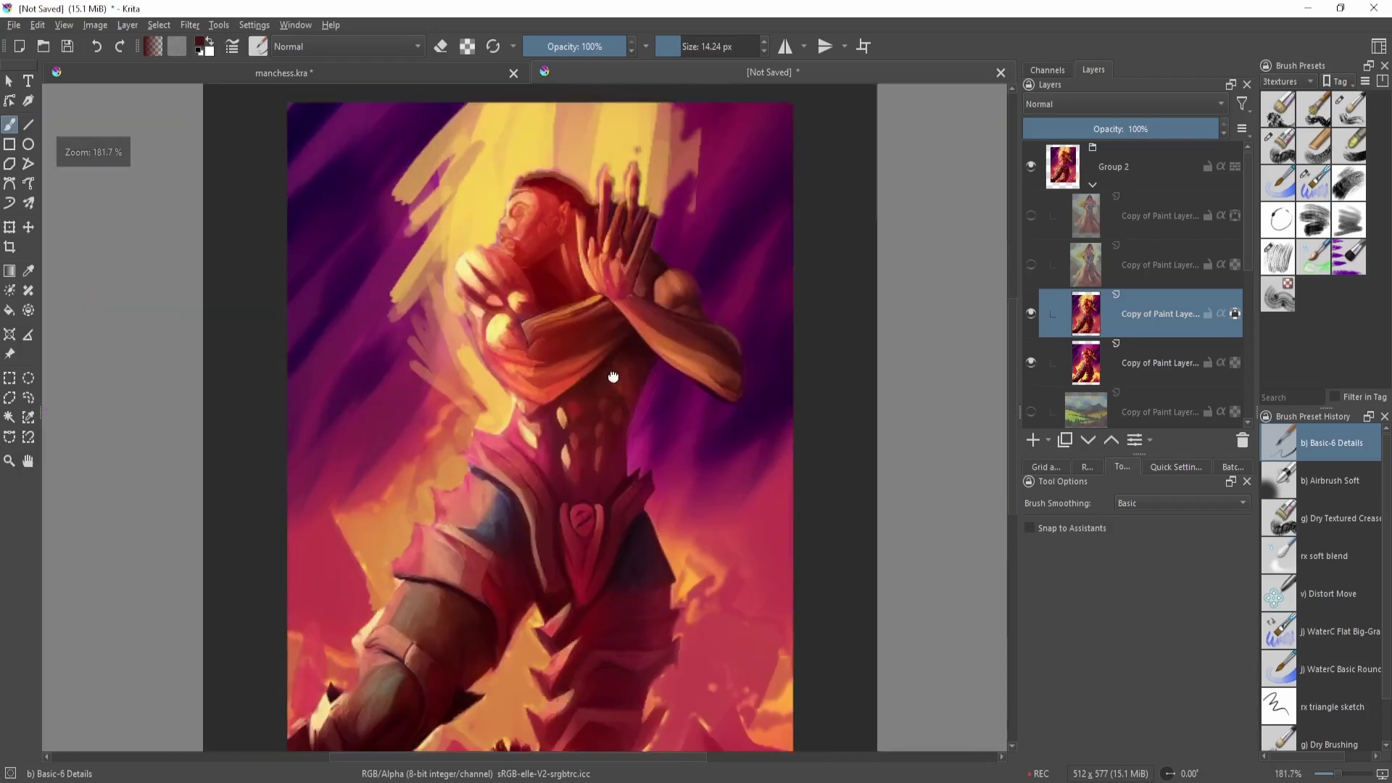
# - Reshape the warrior's head, neck and raised hand with the Distort Move brush at 116.46 px
pyautogui.scroll(5, 616, 372)
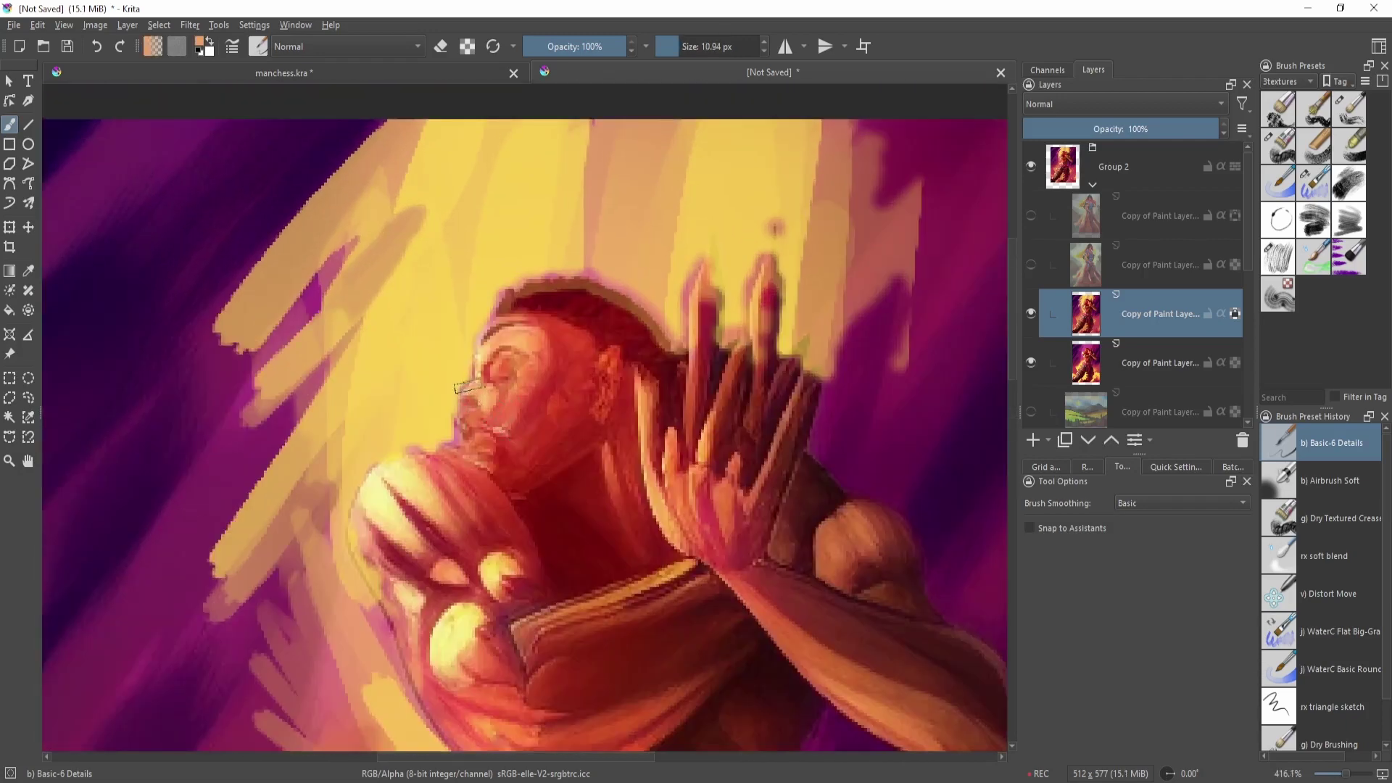
pyautogui.scroll(-6, 551, 478)
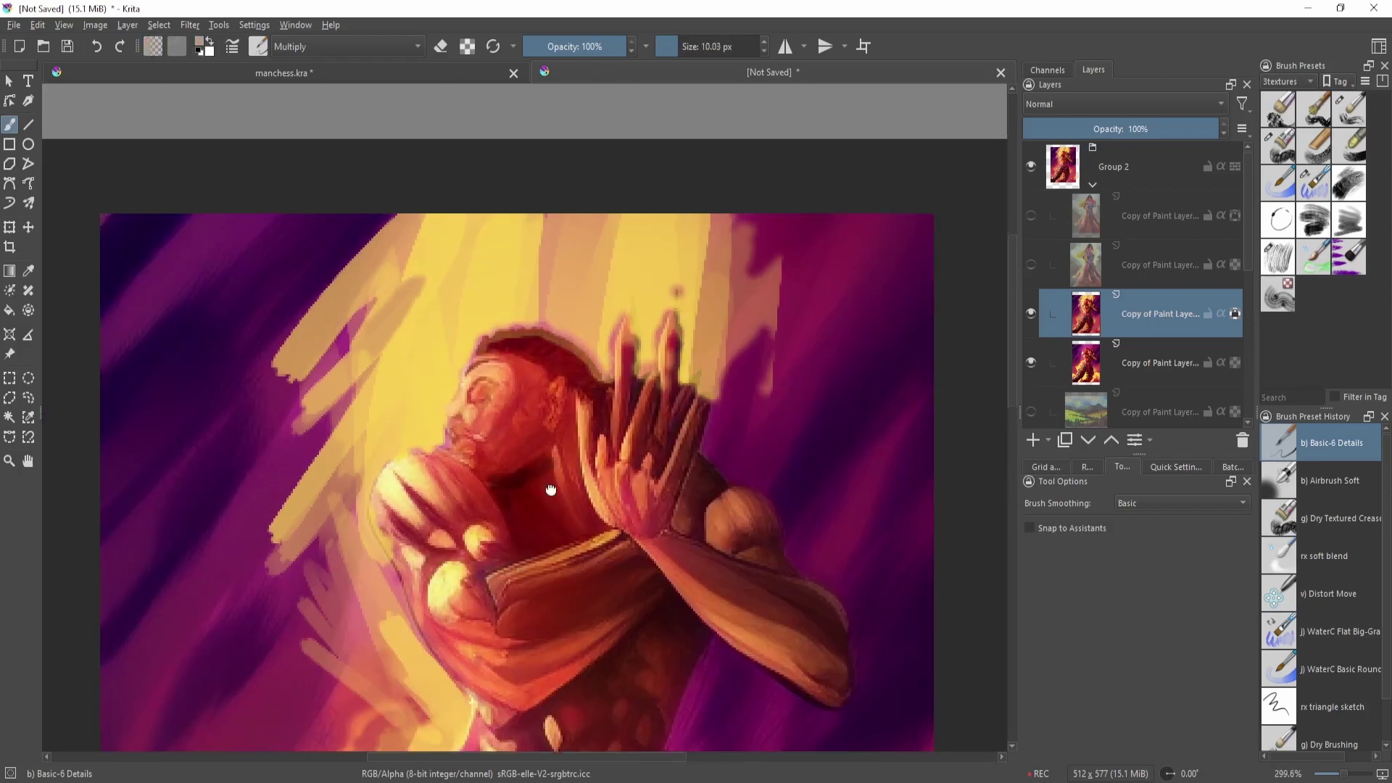
pyautogui.scroll(2, 640, 467)
pyautogui.scroll(4, 639, 467)
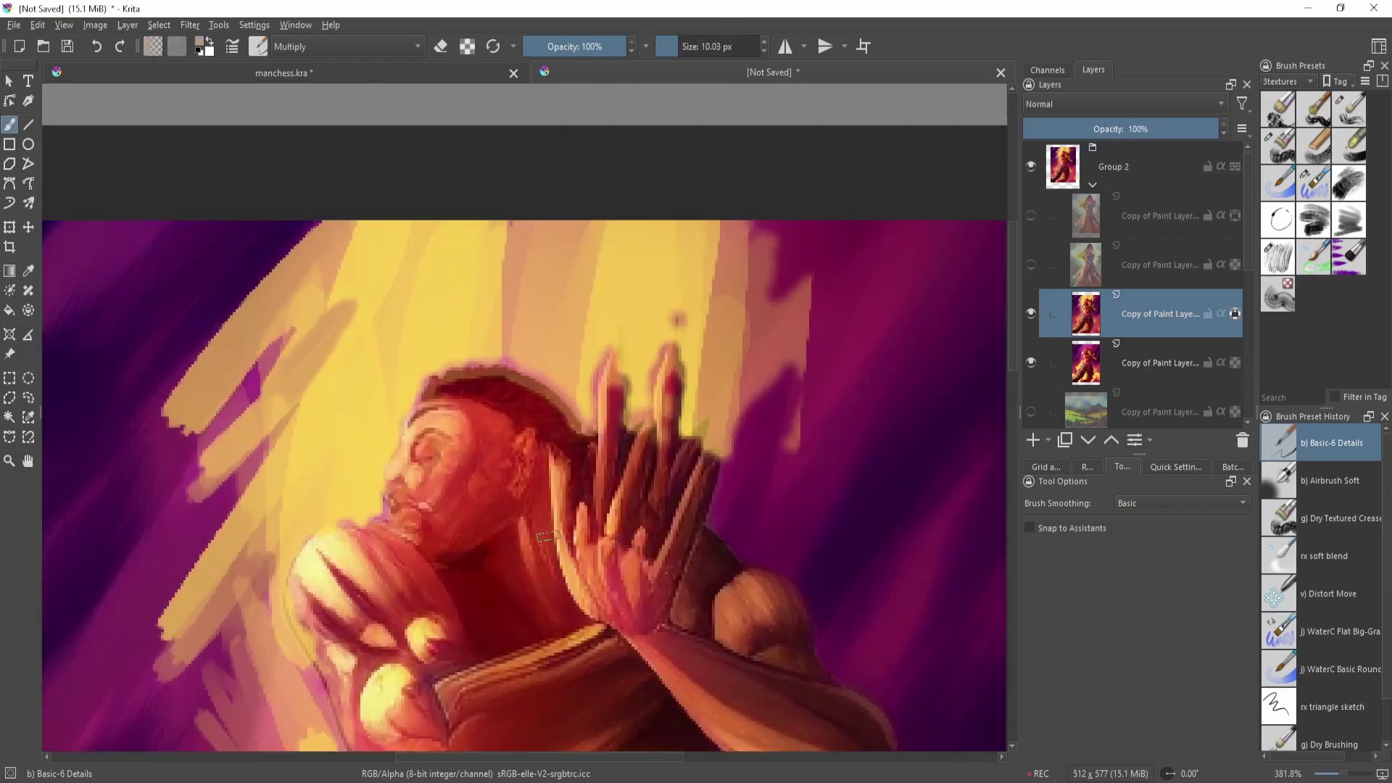
pyautogui.scroll(-1, 572, 439)
pyautogui.hotkey('ctrl', 'alt', '1')
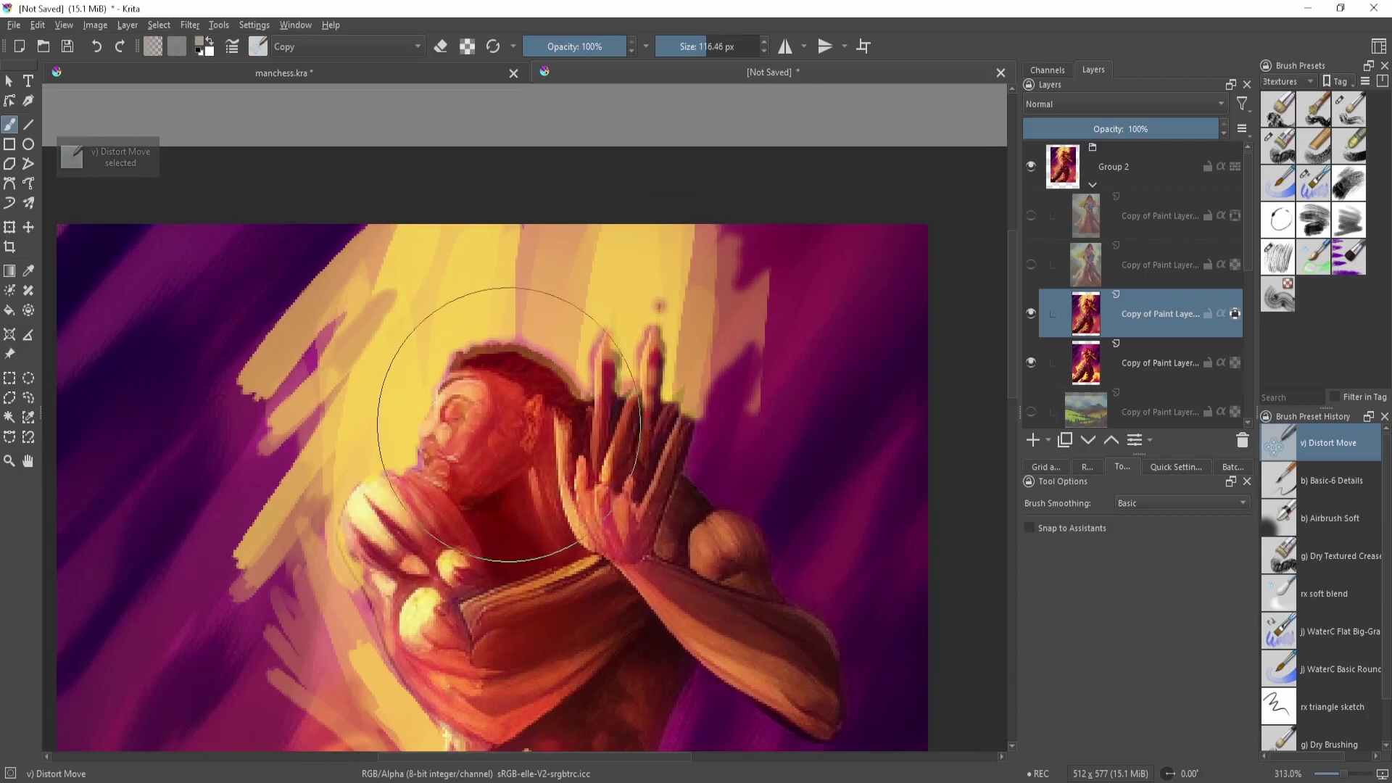
pyautogui.moveTo(500, 417); pyautogui.dragTo(522, 407)
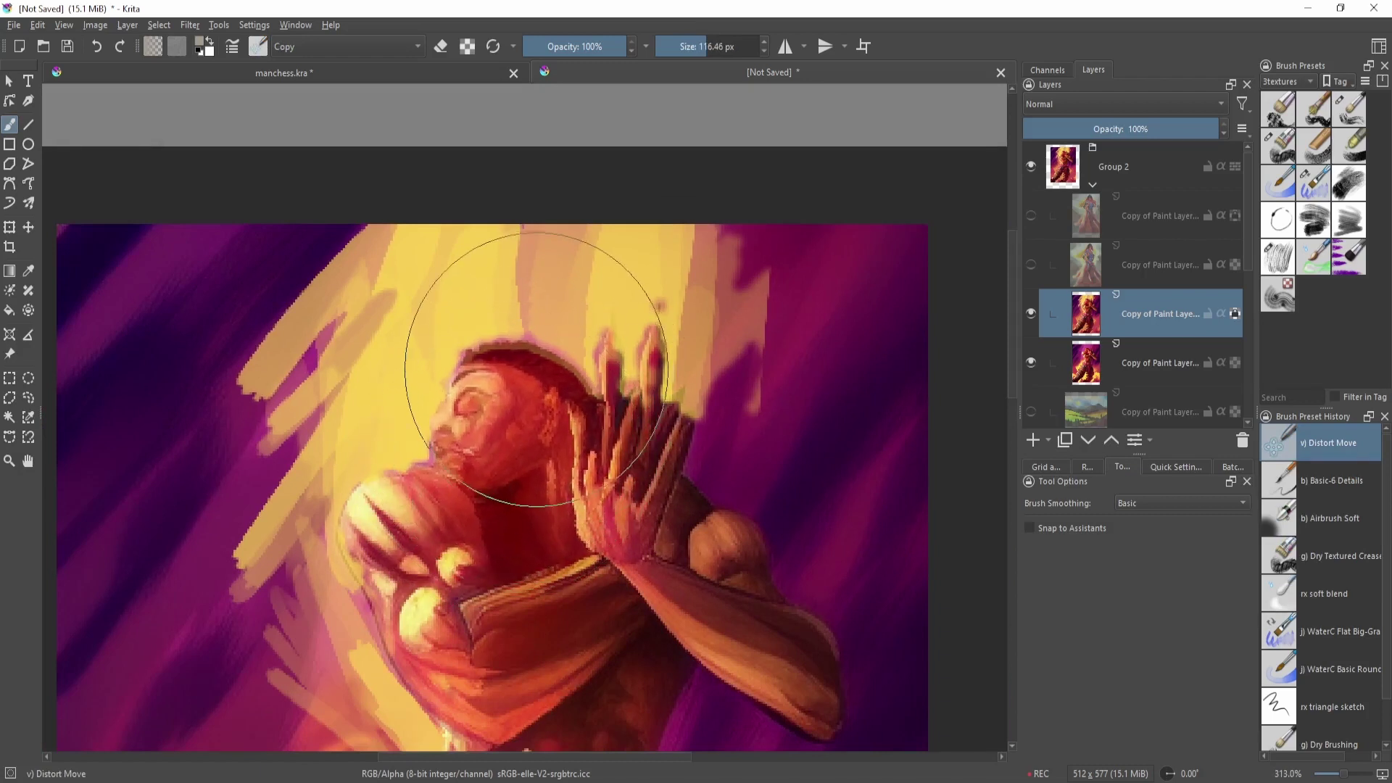
pyautogui.scroll(-2, 536, 369)
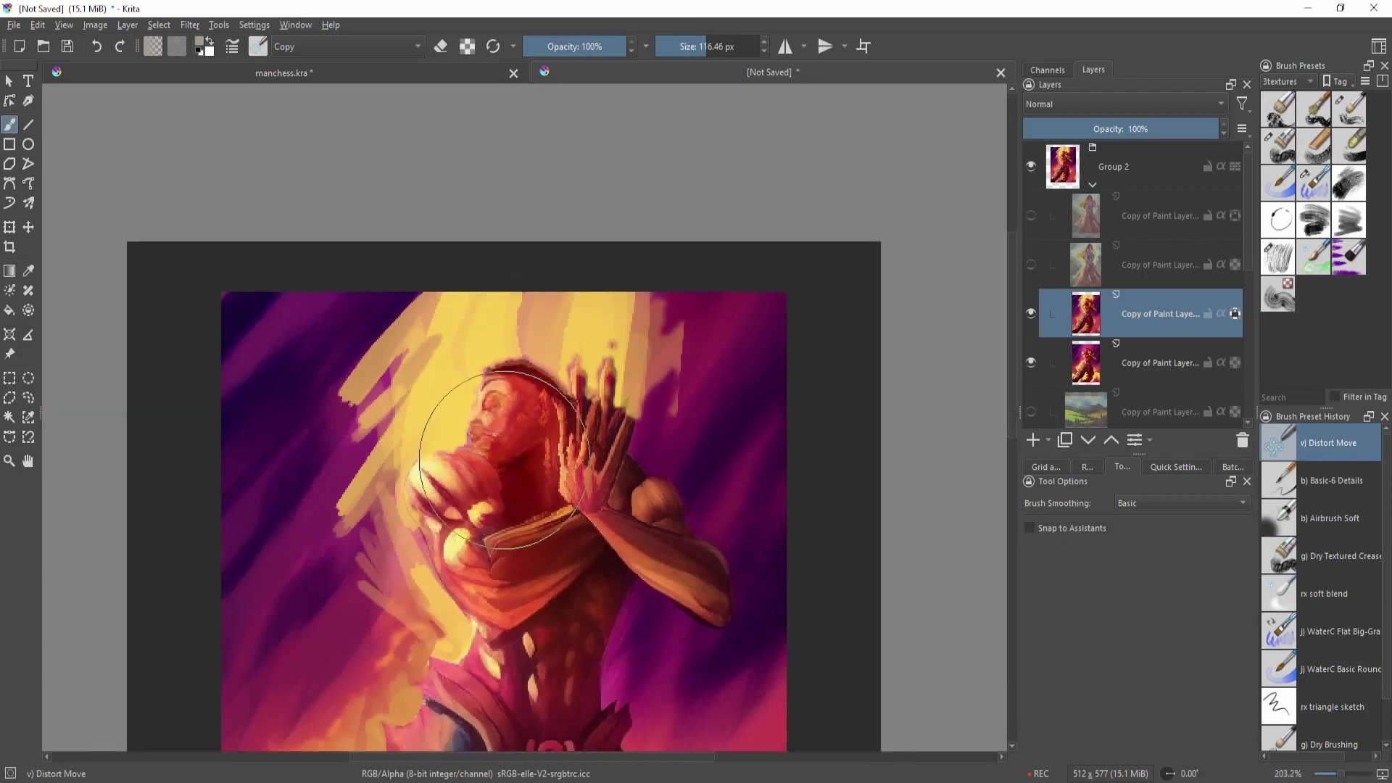
pyautogui.scroll(2, 527, 490)
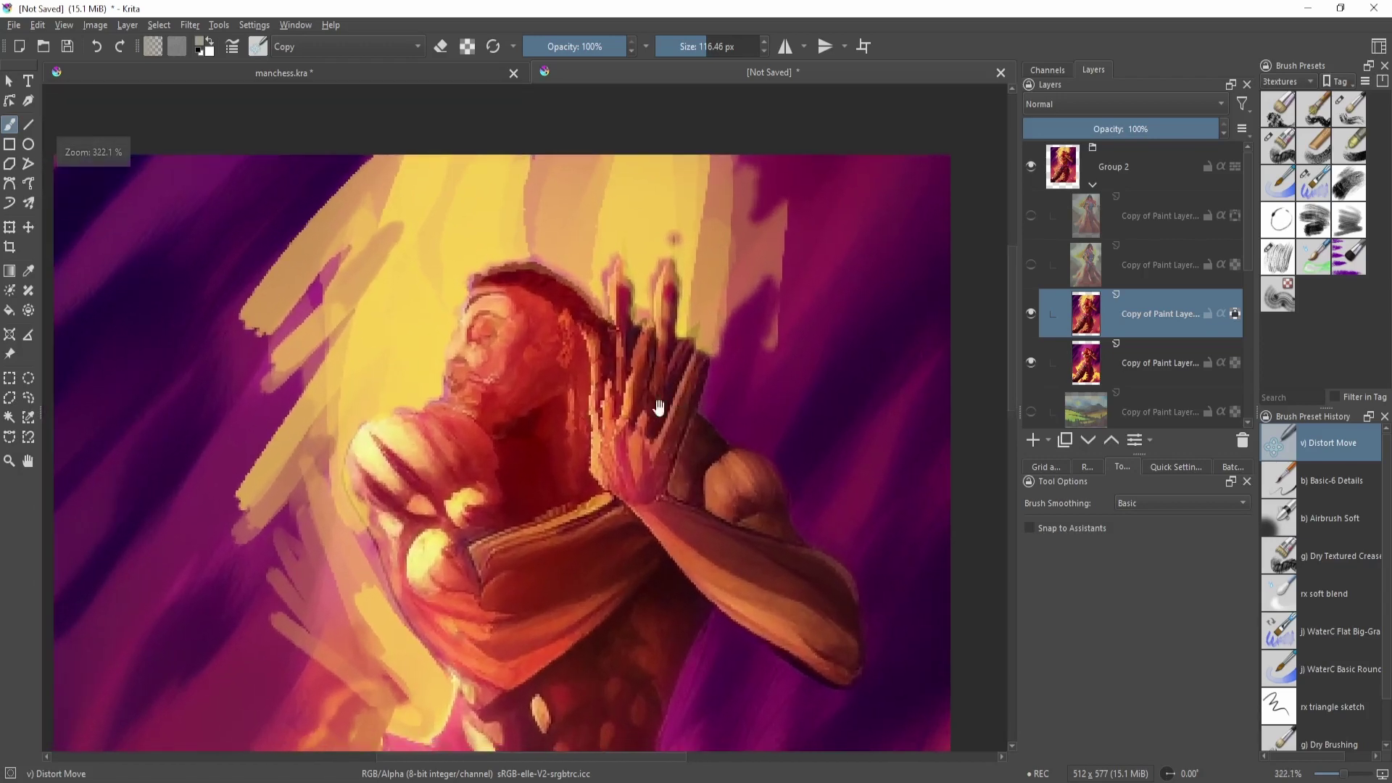
pyautogui.moveTo(545, 464)
pyautogui.mouseDown()
pyautogui.moveTo(462, 473)
pyautogui.moveTo(581, 398)
pyautogui.mouseUp()
pyautogui.scroll(-2, 501, 462)
pyautogui.scroll(2, 581, 398)
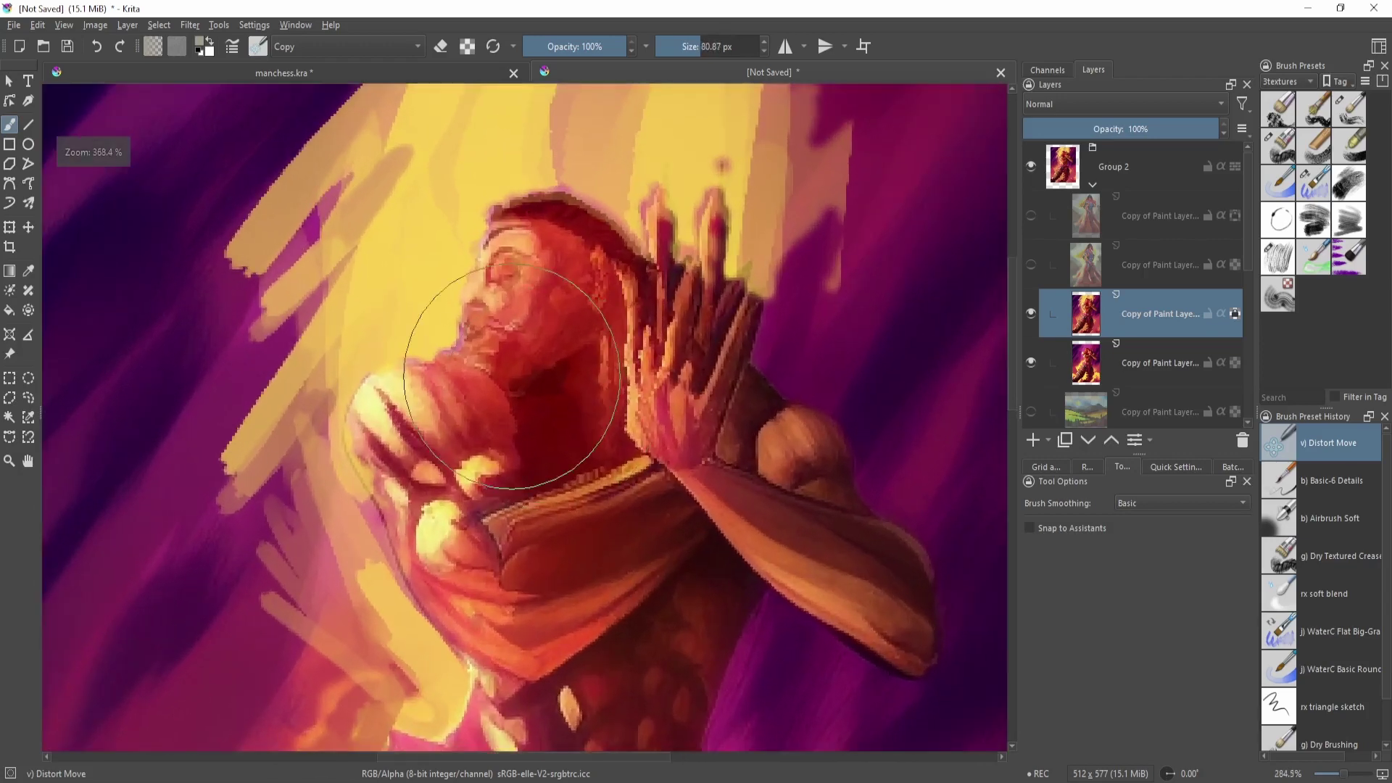
# - Repaint the warrior's front shoulder with sampled light and red Basic-6 Details strokes at 5.71 px, simplifying its dark stripes
pyautogui.press('/')
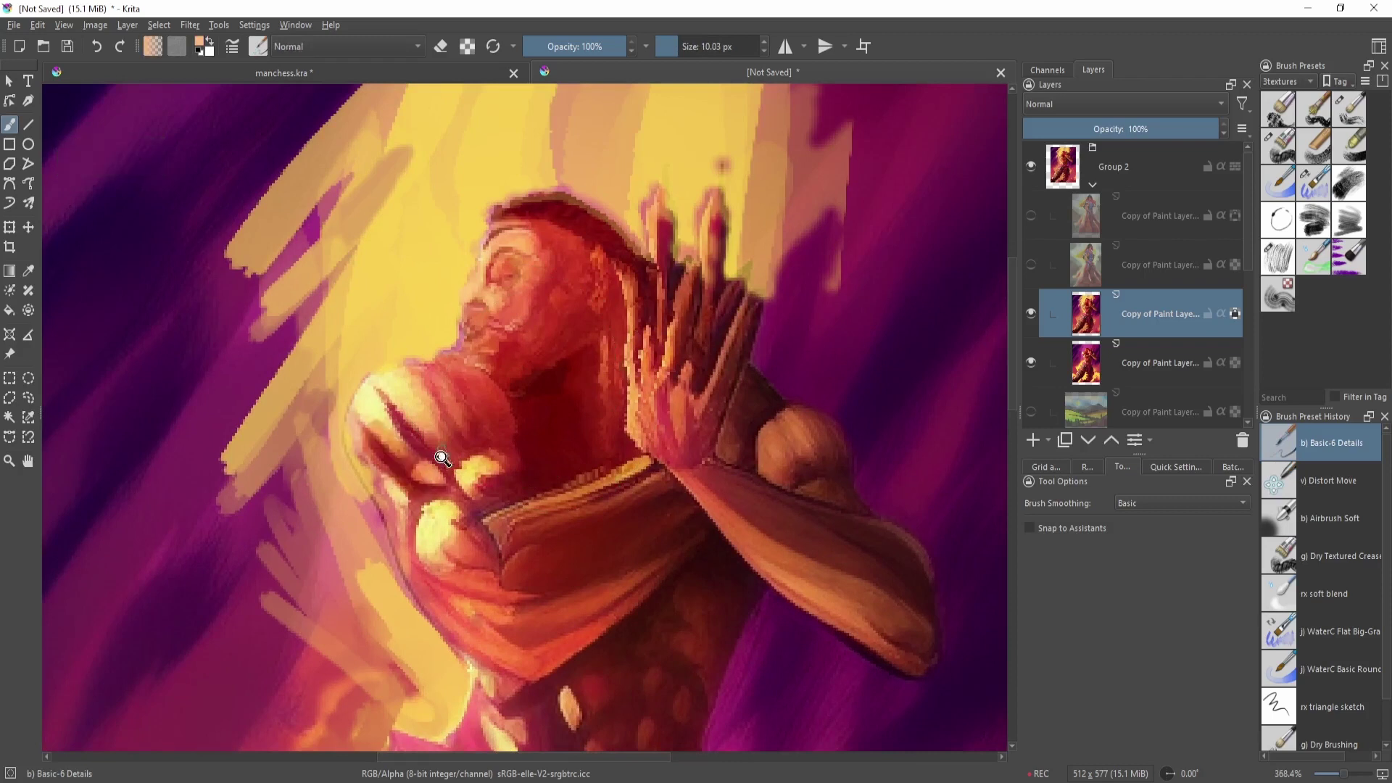
pyautogui.scroll(1, 441, 458)
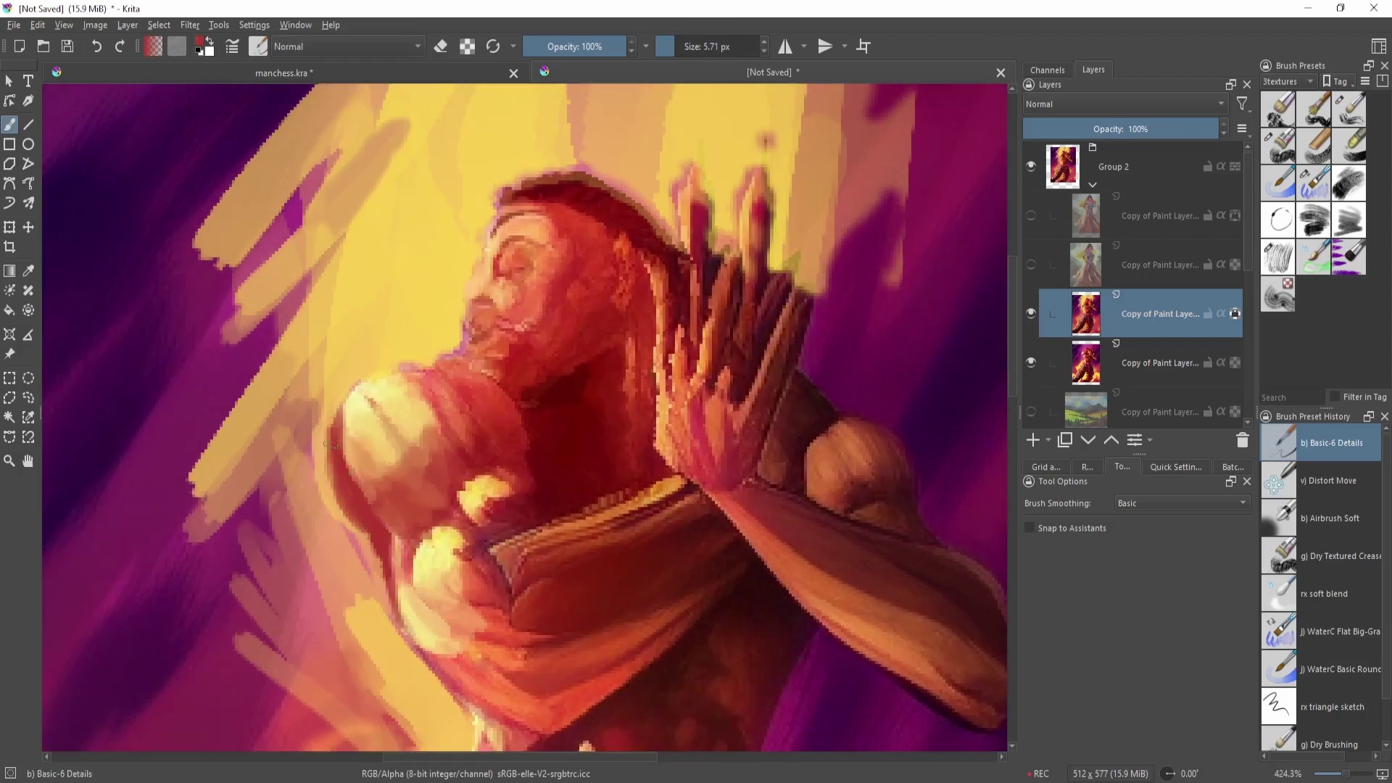
pyautogui.scroll(-5, 408, 435)
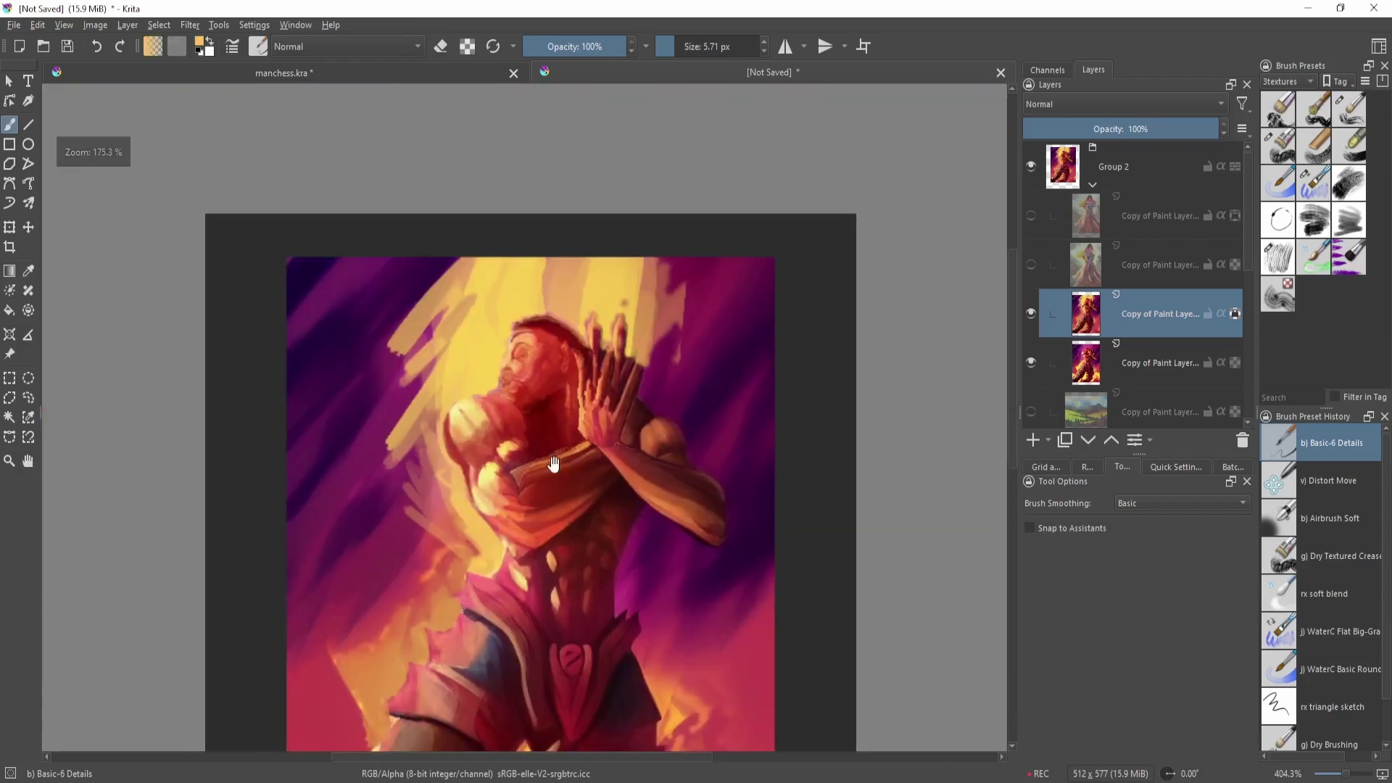
pyautogui.scroll(6, 562, 460)
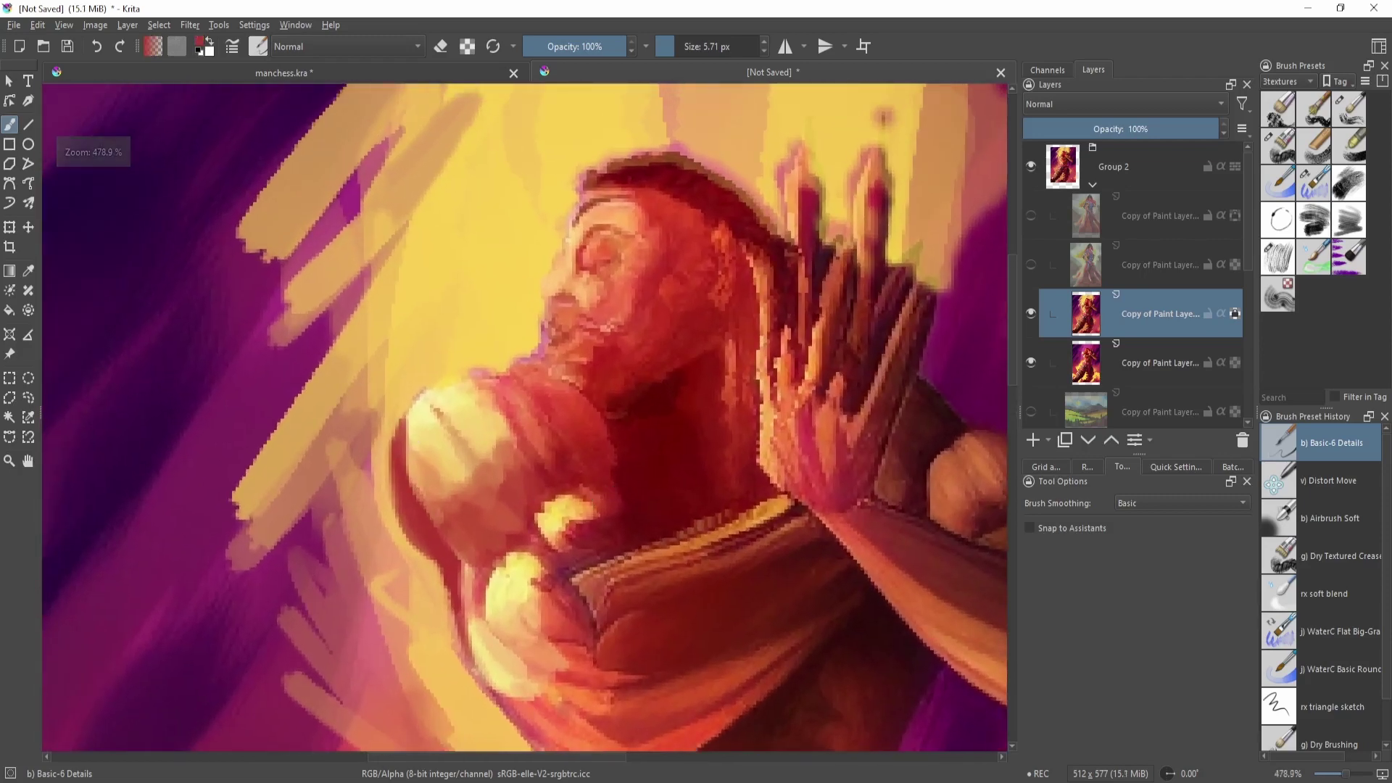
pyautogui.scroll(-5, 450, 513)
pyautogui.scroll(4, 546, 413)
pyautogui.scroll(4, 595, 412)
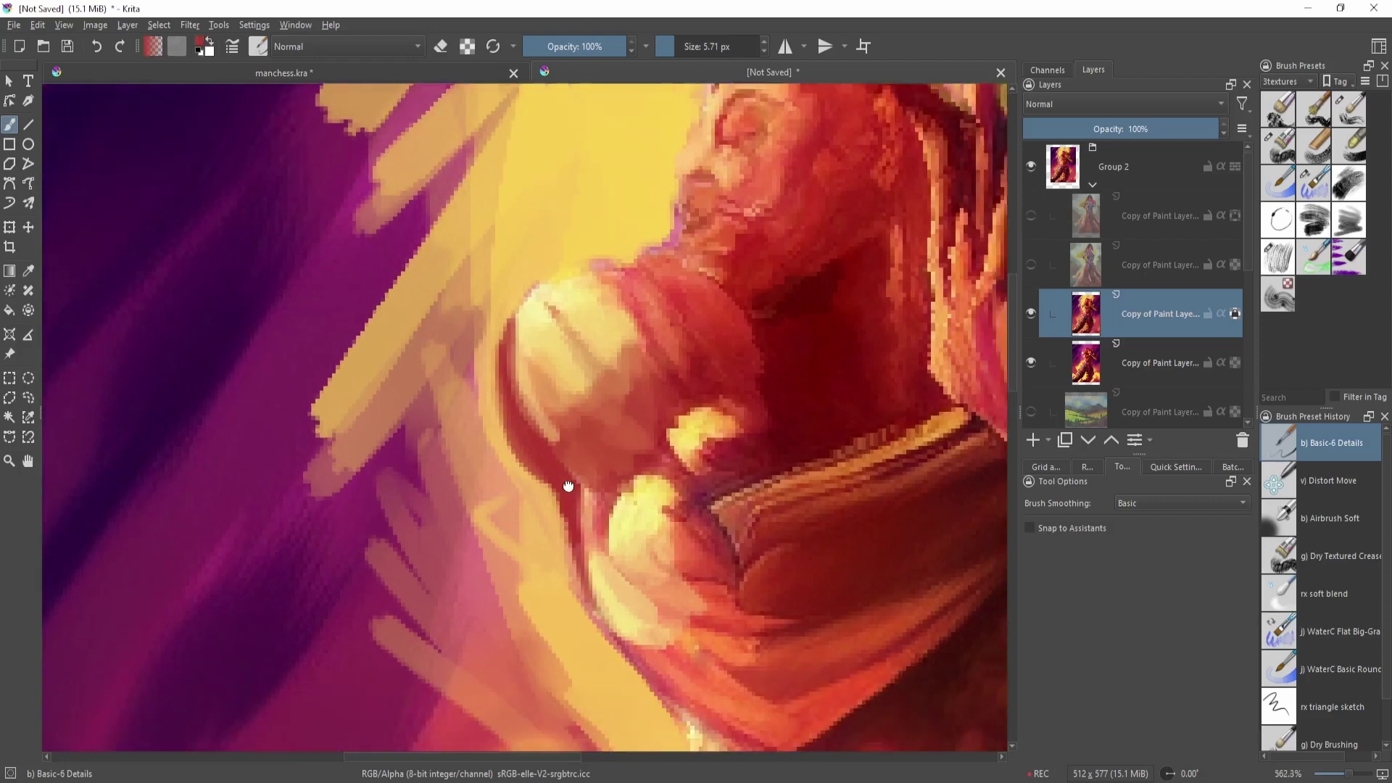
# - Strengthen the dark red contour running from the front shoulder down the outer edge of the arm at 5.71 px
pyautogui.moveTo(569, 486); pyautogui.dragTo(567, 455)
pyautogui.moveTo(567, 497); pyautogui.dragTo(603, 598)
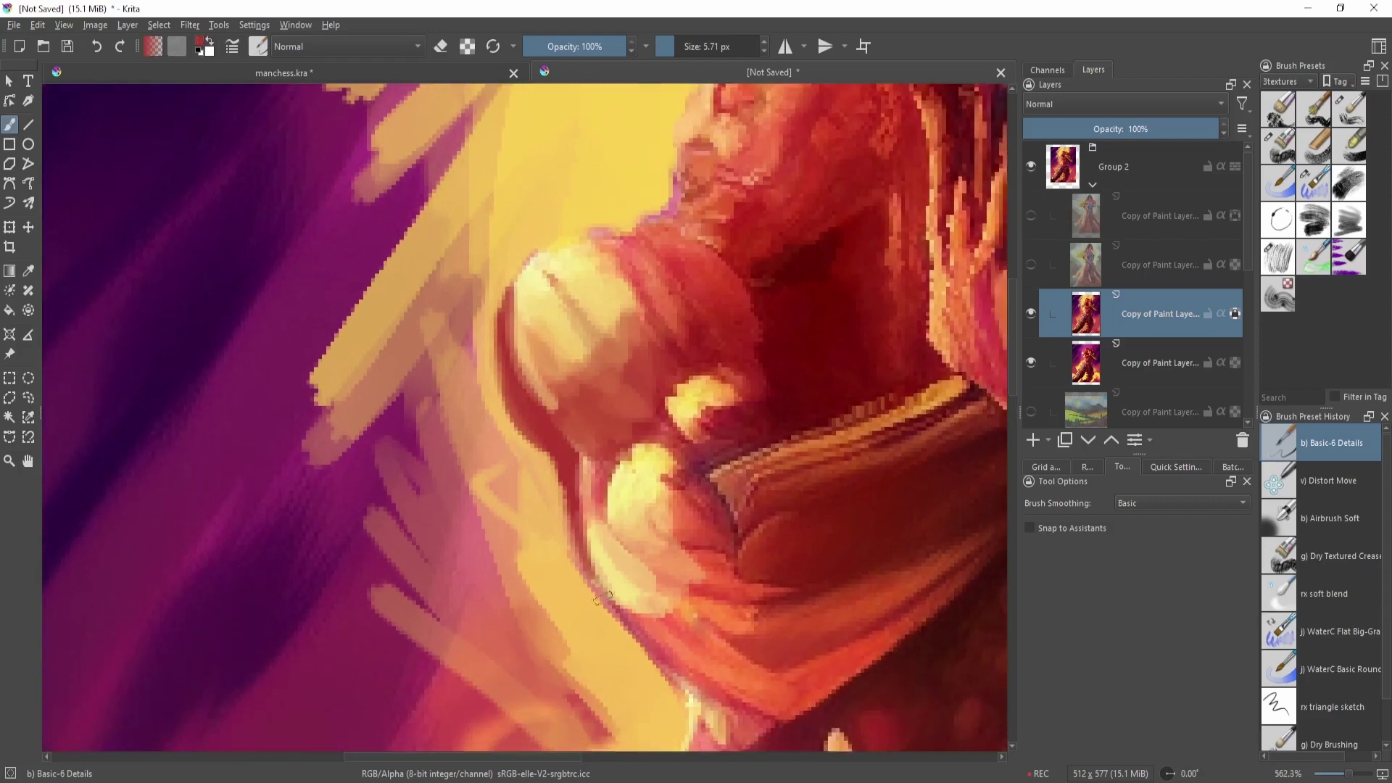
pyautogui.moveTo(639, 407); pyautogui.dragTo(586, 559)
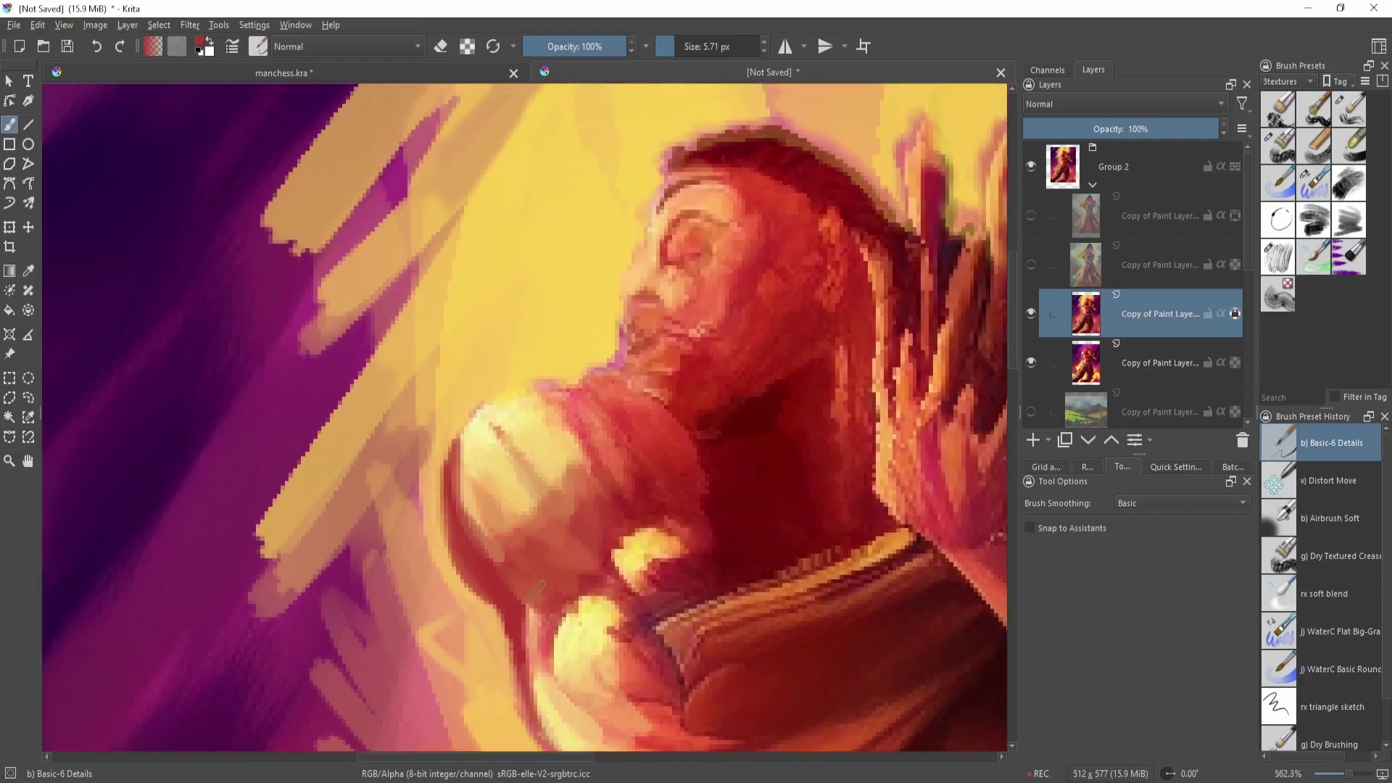
# - Blend the light and shadow planes across the warrior's front shoulder with short strokes in colours sampled from it
pyautogui.keyDown('ctrl'); pyautogui.click(468, 510); pyautogui.keyUp('ctrl')
pyautogui.moveTo(465, 496); pyautogui.dragTo(480, 512)
pyautogui.moveTo(583, 451); pyautogui.dragTo(557, 485)
pyautogui.keyDown('ctrl'); pyautogui.click(513, 493); pyautogui.keyUp('ctrl')
pyautogui.moveTo(642, 420)
pyautogui.mouseDown()
pyautogui.moveTo(606, 336)
pyautogui.moveTo(655, 354)
pyautogui.moveTo(536, 429)
pyautogui.mouseUp()
# - Add pale yellow highlight strokes along the upper plane of the warrior's crossed forearm
pyautogui.press('5')
pyautogui.moveTo(580, 533); pyautogui.dragTo(603, 535)
pyautogui.keyDown('ctrl'); pyautogui.click(606, 537); pyautogui.keyUp('ctrl')
pyautogui.moveTo(661, 578)
pyautogui.mouseDown()
pyautogui.moveTo(655, 533)
pyautogui.moveTo(715, 519)
pyautogui.moveTo(721, 463)
pyautogui.moveTo(708, 515)
pyautogui.moveTo(689, 455)
pyautogui.mouseUp()
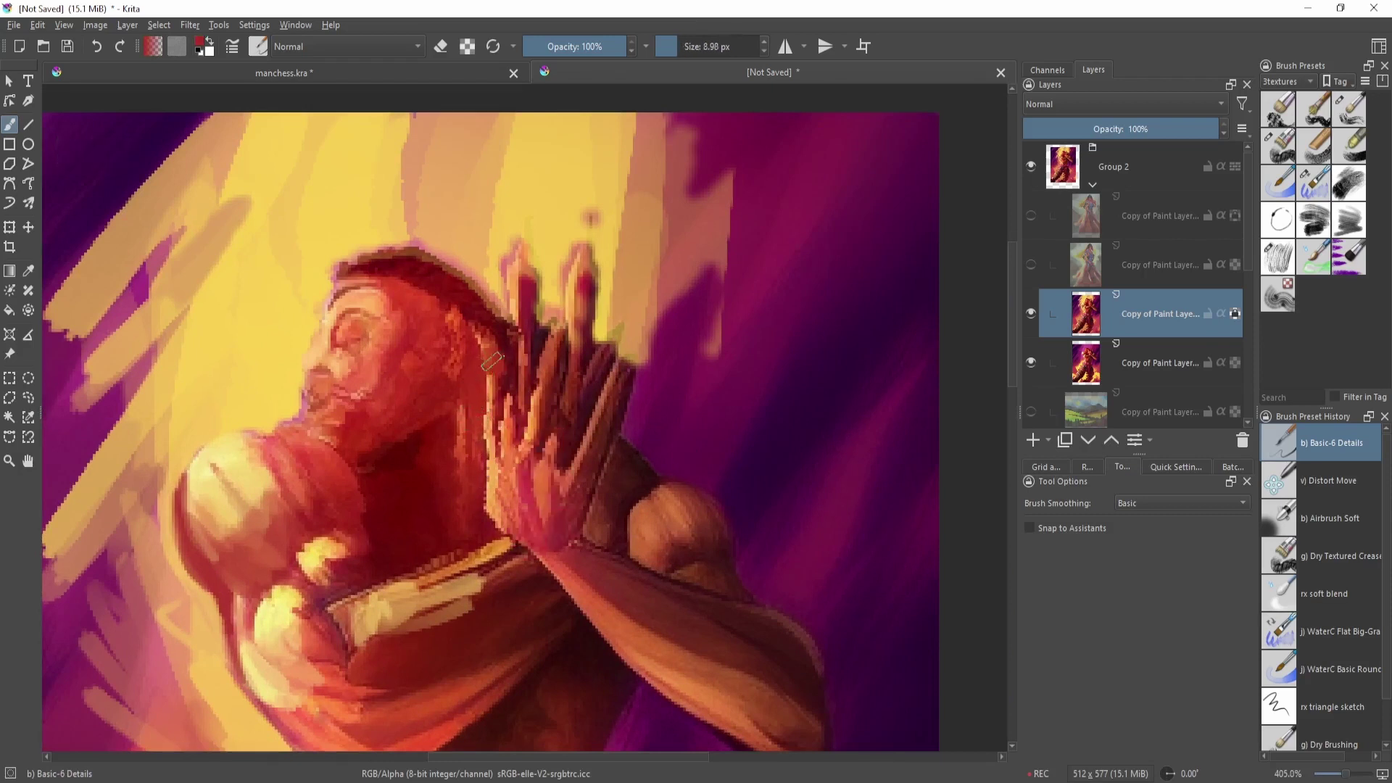
# - Redefine the raised hand's fingers with sampled orange strokes, and shorten the long fingertips by painting background yellow over them
pyautogui.moveTo(492, 362); pyautogui.dragTo(499, 351)
pyautogui.moveTo(510, 344); pyautogui.dragTo(512, 414)
pyautogui.keyDown('ctrl'); pyautogui.click(540, 392); pyautogui.keyUp('ctrl')
pyautogui.moveTo(545, 366); pyautogui.dragTo(538, 366)
pyautogui.moveTo(553, 341); pyautogui.dragTo(538, 388)
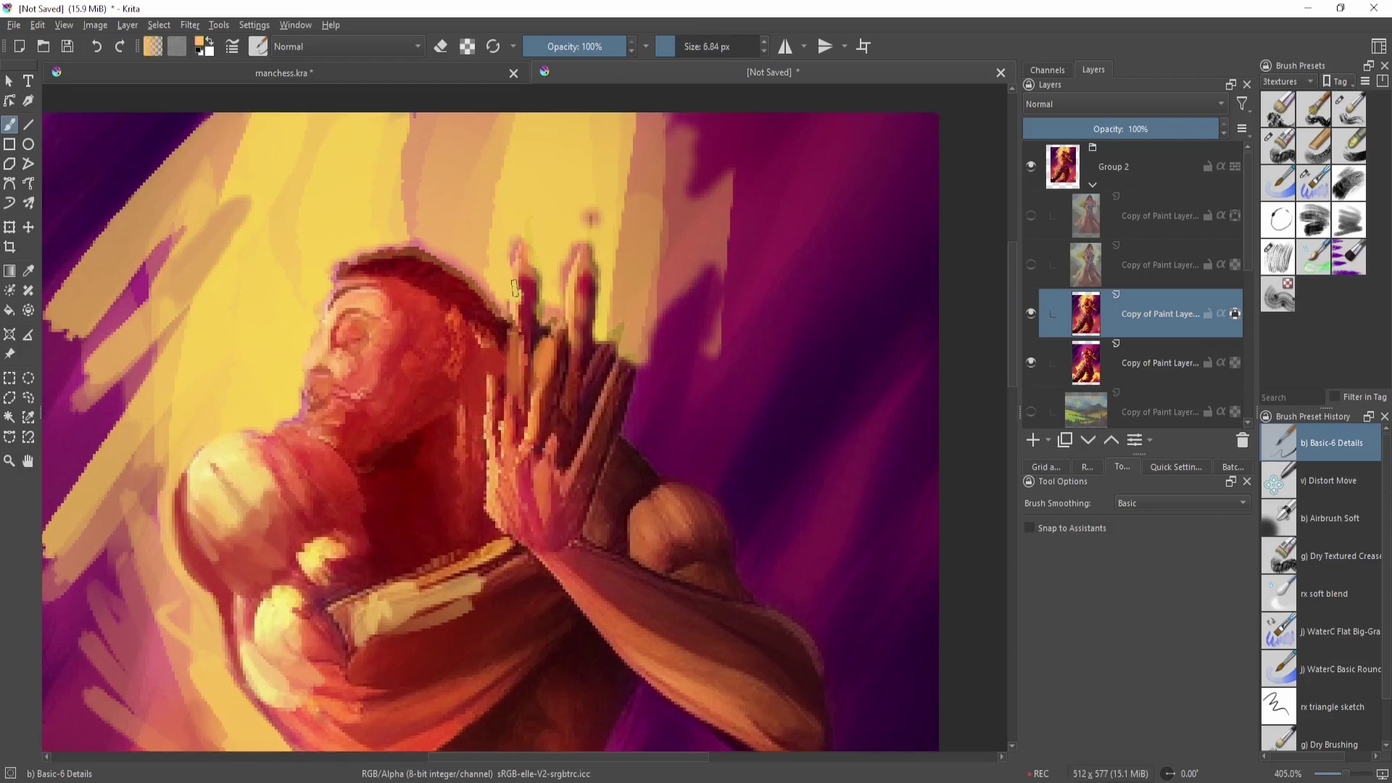
pyautogui.moveTo(567, 278); pyautogui.dragTo(586, 263)
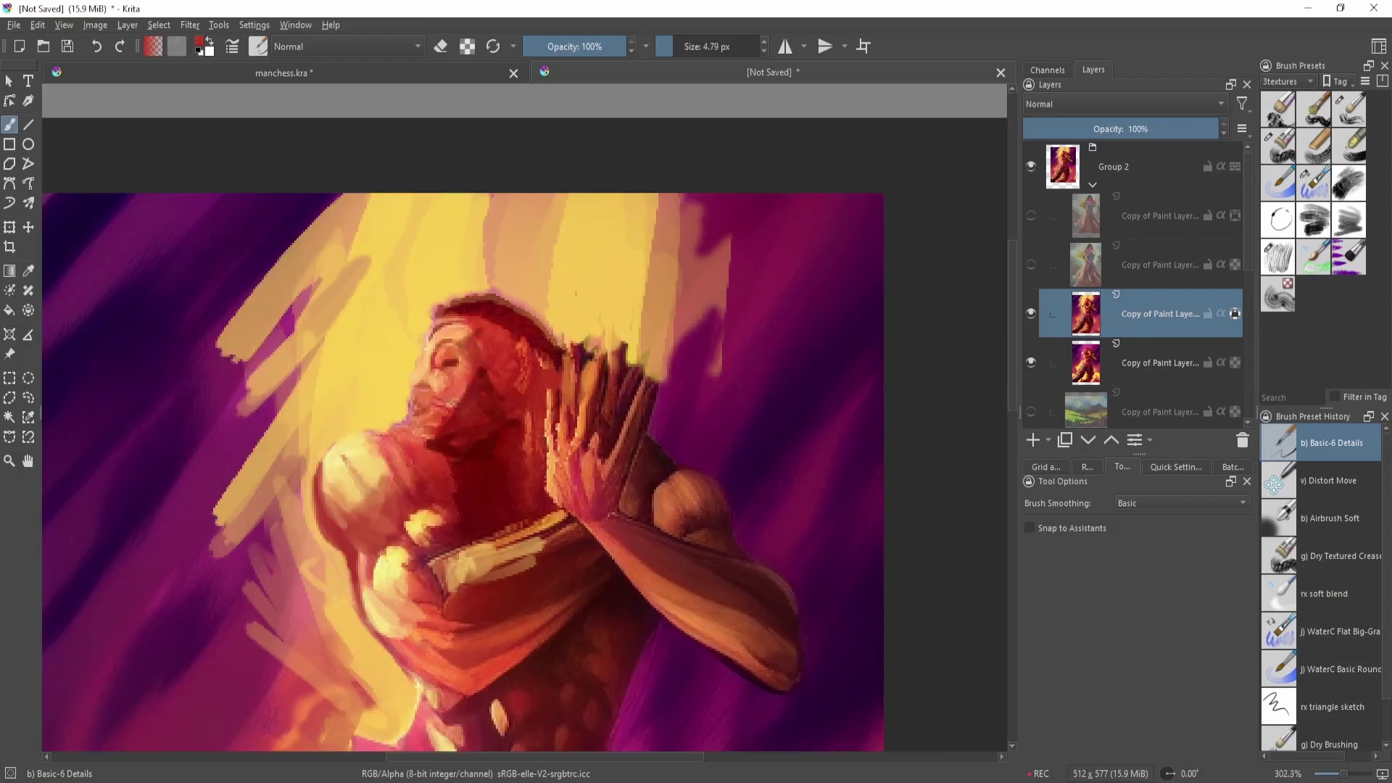
# - Refine the warrior's nose, eye and cheek shadow with dark red strokes at 4.79 px
pyautogui.scroll(3, 493, 406)
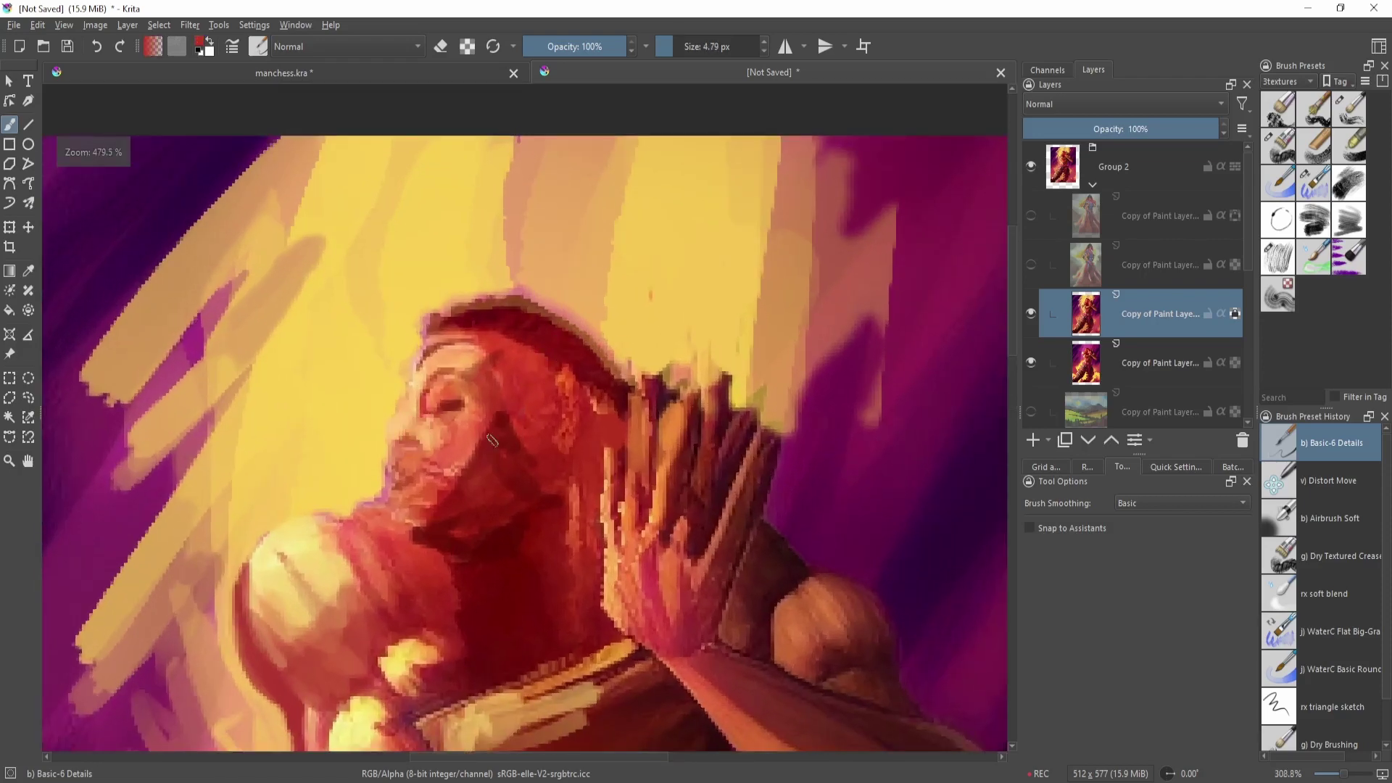
pyautogui.moveTo(384, 455); pyautogui.dragTo(408, 446)
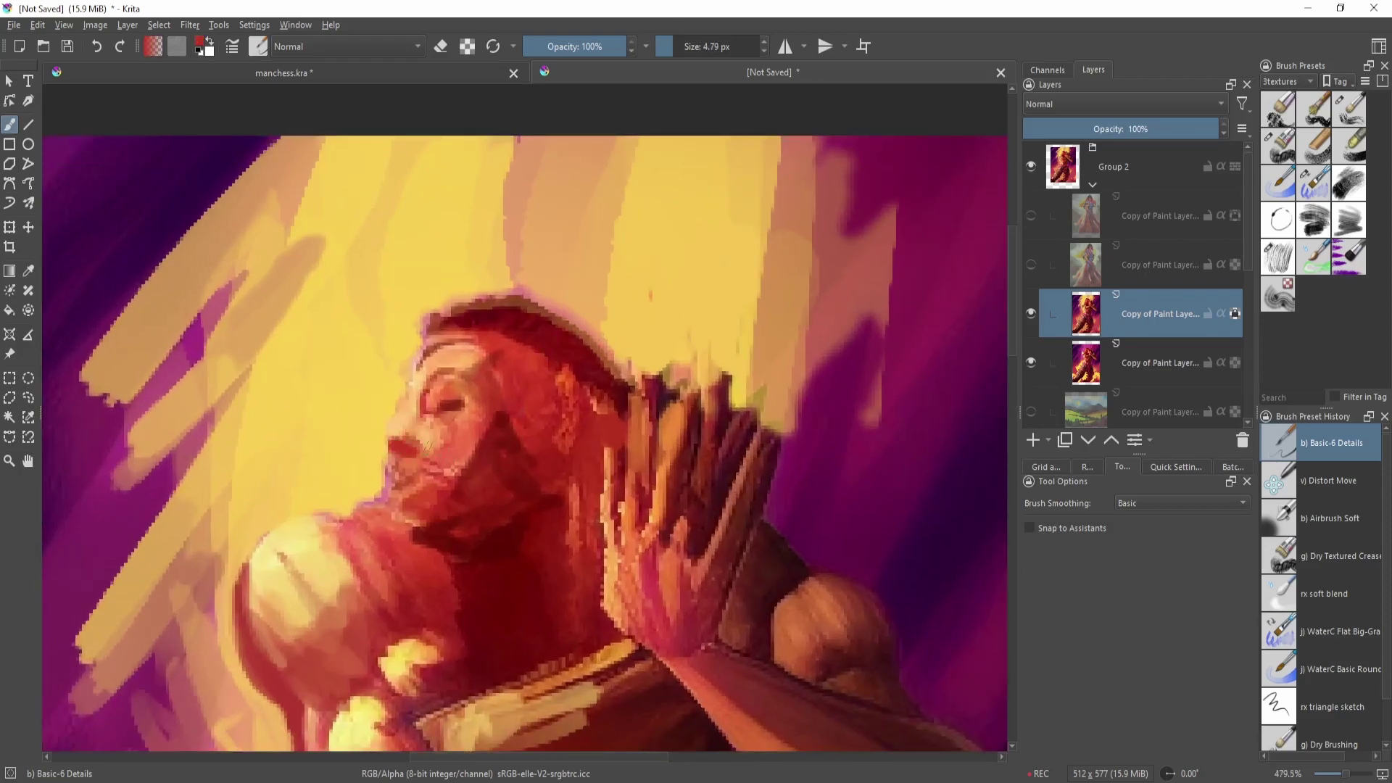
pyautogui.scroll(-3, 461, 364)
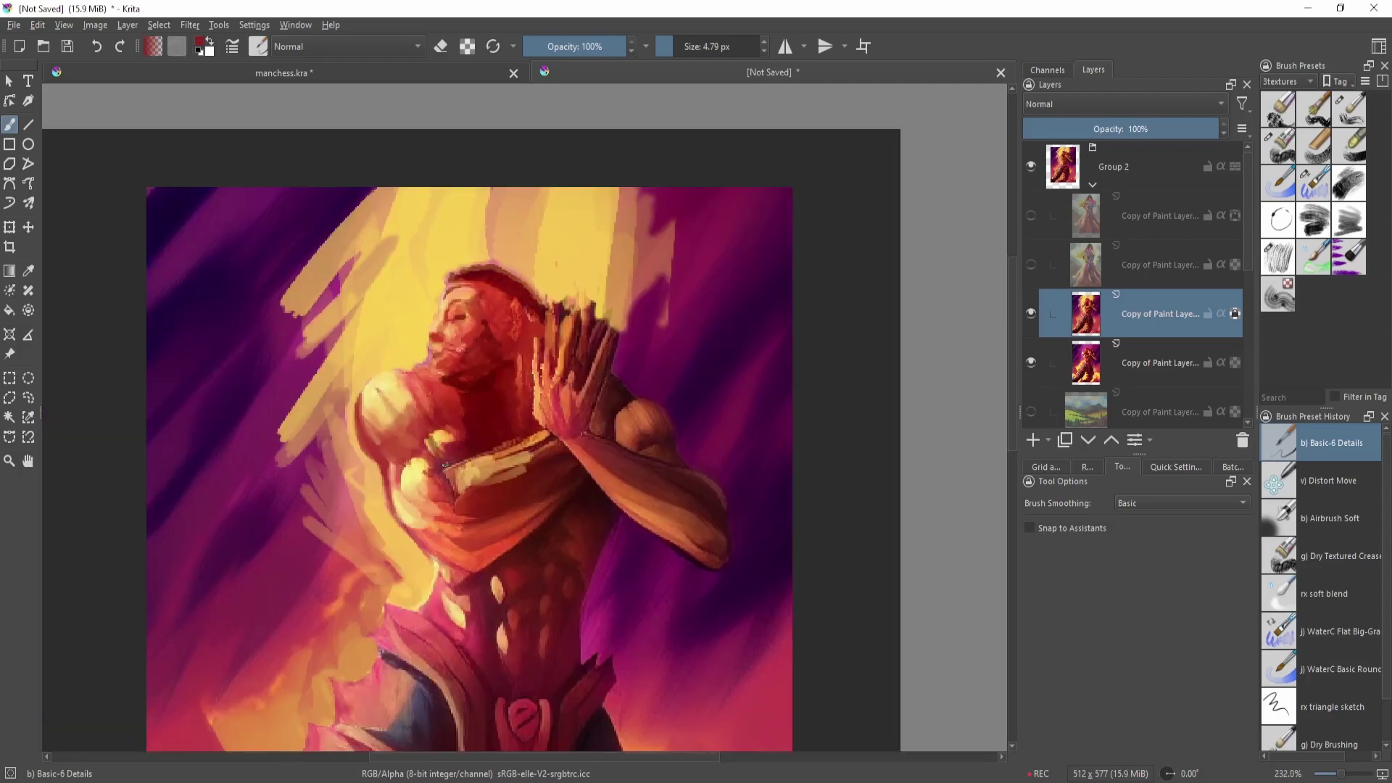
# - Refine the far shoulder and the edges around it with sampled orange and purple strokes at 4.79 px
pyautogui.moveTo(708, 451); pyautogui.dragTo(645, 525)
pyautogui.keyDown('ctrl'); pyautogui.click(564, 491); pyautogui.keyUp('ctrl')
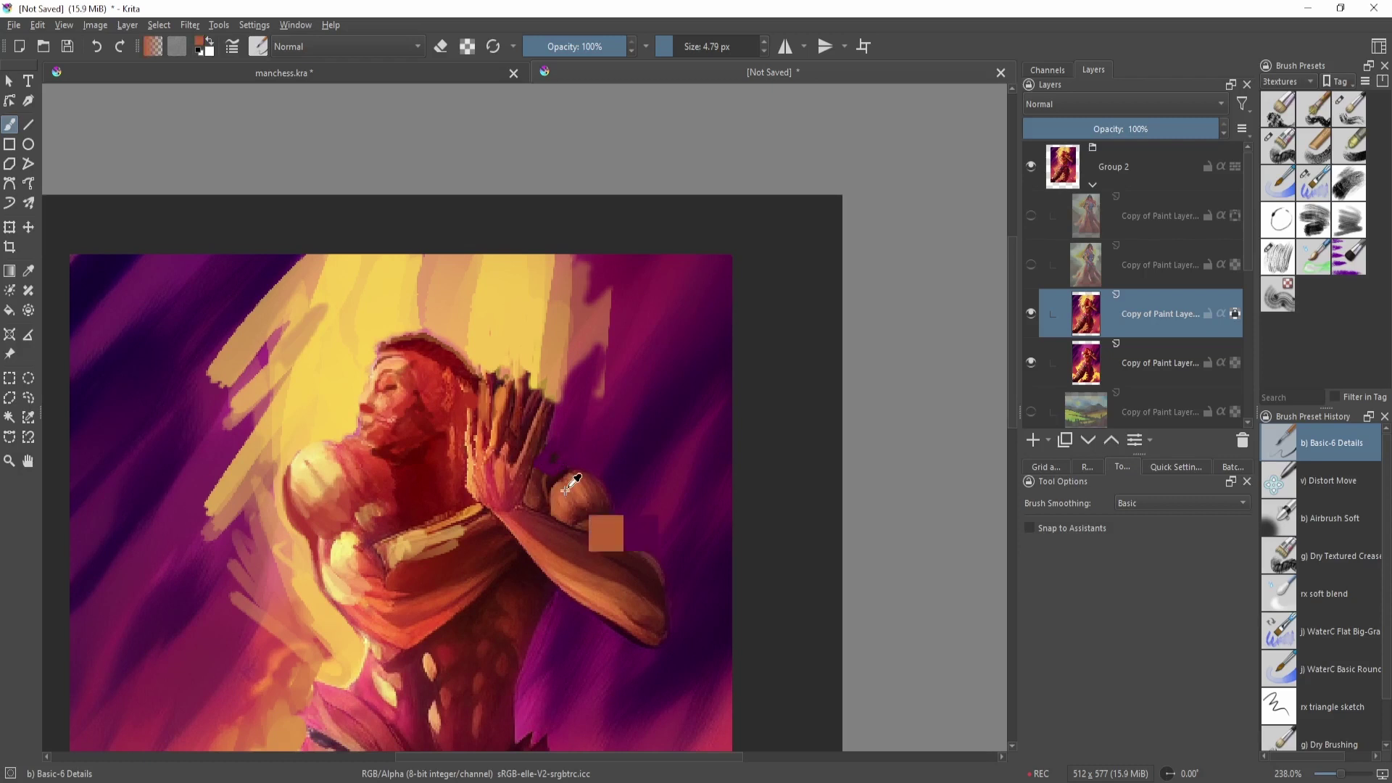
pyautogui.keyDown('ctrl'); pyautogui.click(594, 480); pyautogui.keyUp('ctrl')
pyautogui.moveTo(599, 485); pyautogui.dragTo(544, 421)
pyautogui.keyDown('ctrl'); pyautogui.click(580, 675); pyautogui.keyUp('ctrl')
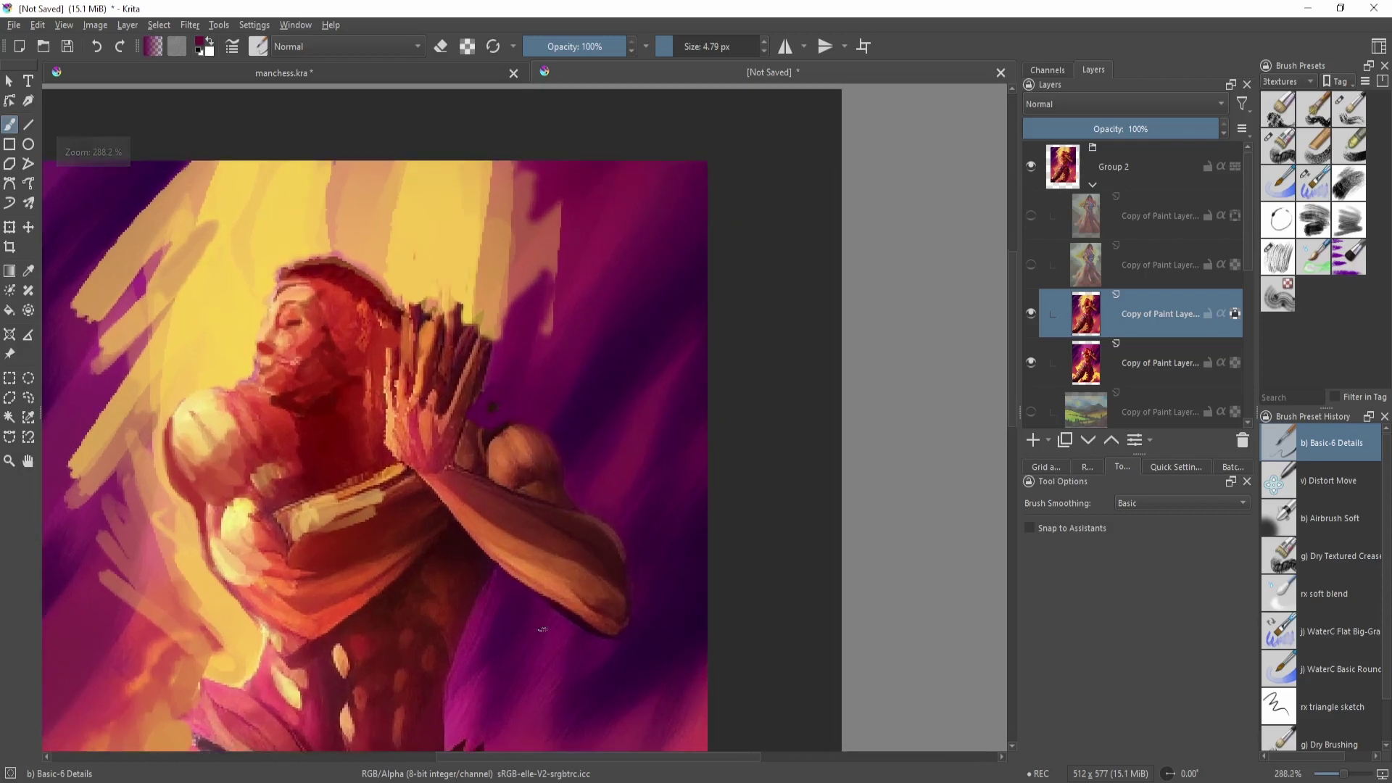
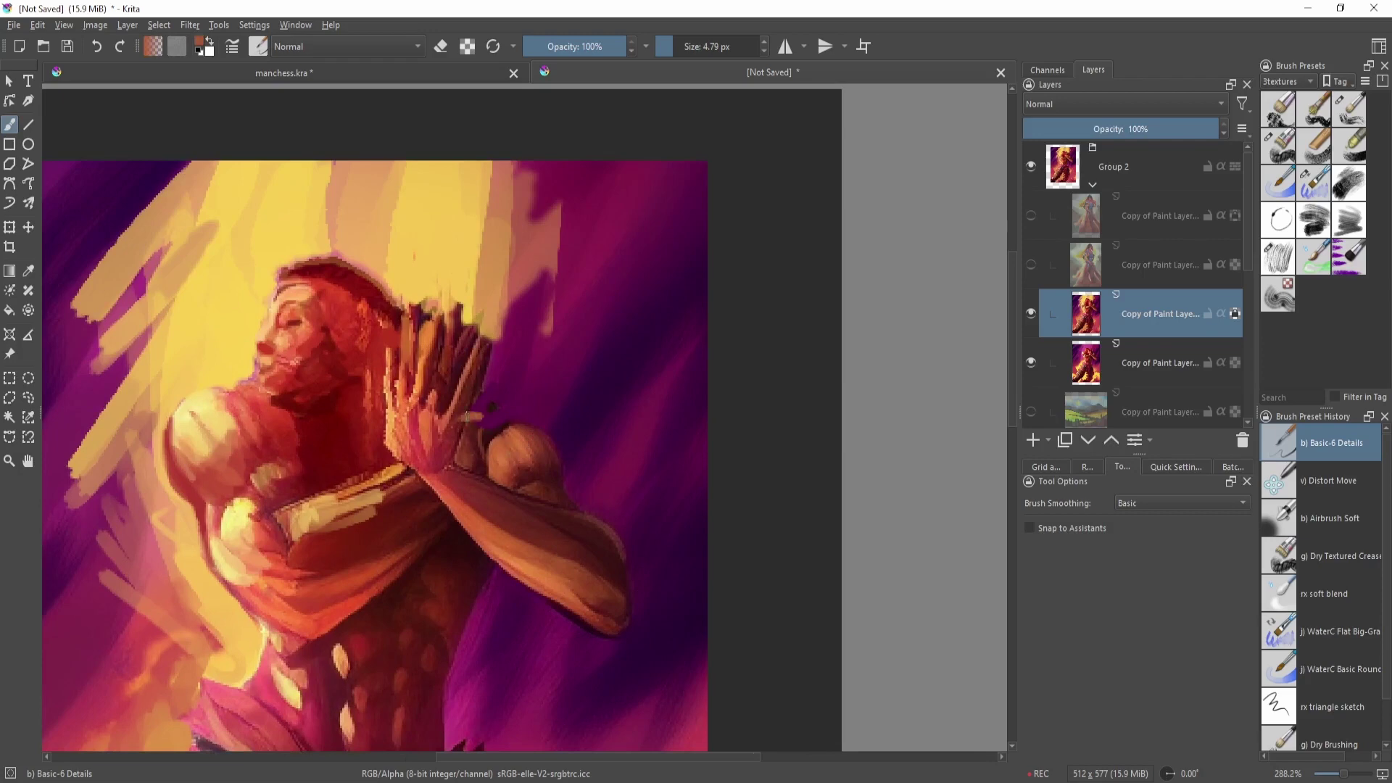
# - Glaze the lower armoured leg with sampled orange using the Airbrush Soft brush at 187 px in Lighten mode
pyautogui.moveTo(567, 558)
pyautogui.mouseDown()
pyautogui.moveTo(633, 475)
pyautogui.moveTo(628, 572)
pyautogui.moveTo(658, 508)
pyautogui.mouseUp()
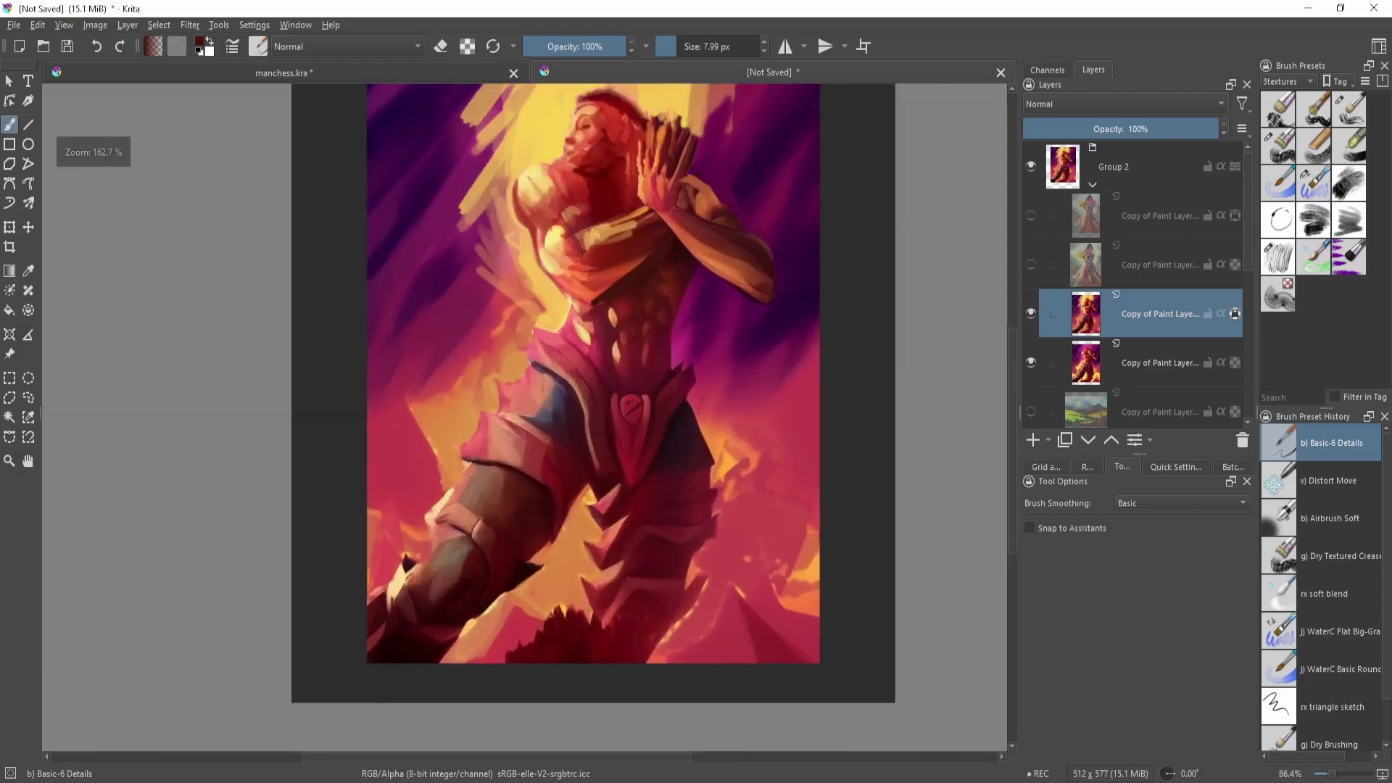
pyautogui.press('/')
pyautogui.moveTo(557, 580); pyautogui.dragTo(571, 549)
pyautogui.keyDown('ctrl'); pyautogui.click(575, 545); pyautogui.keyUp('ctrl')
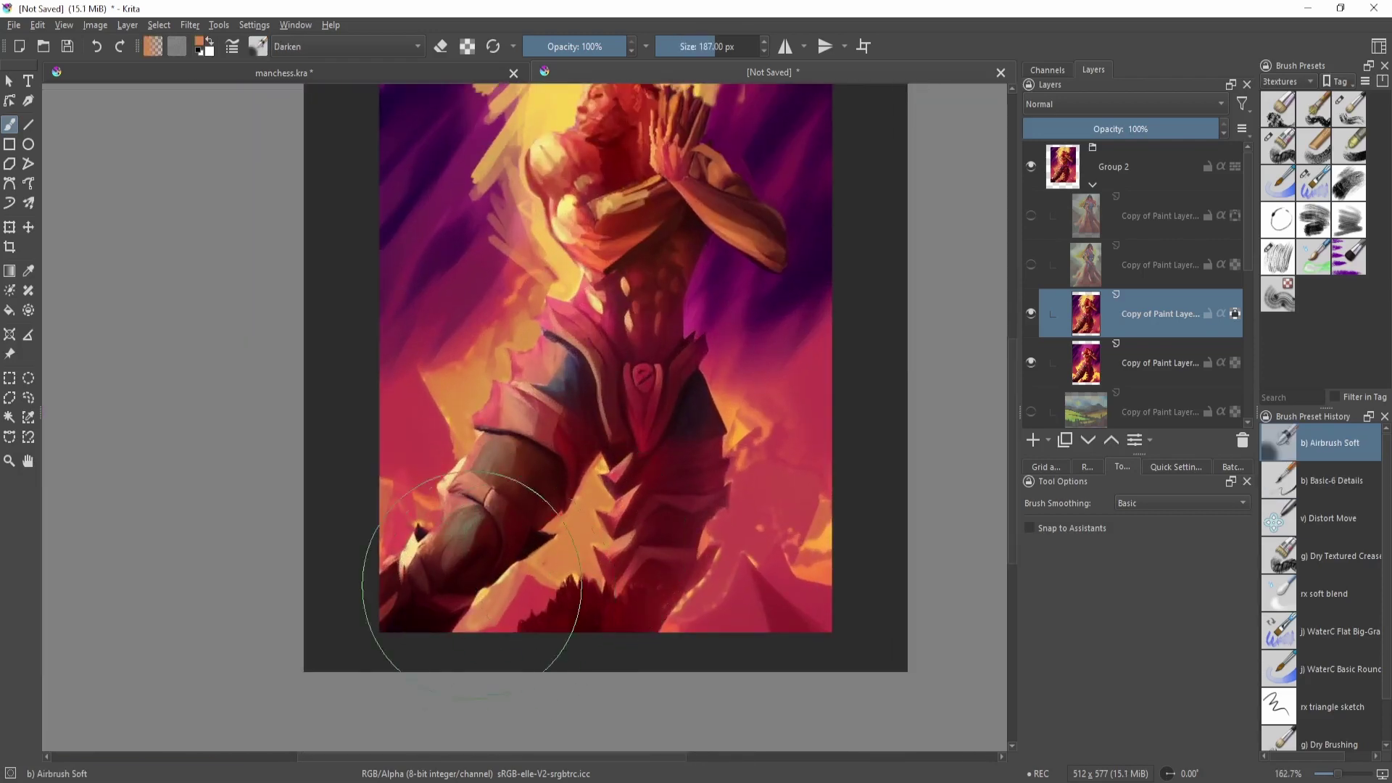
pyautogui.hotkey('alt', 'shift', 'g')
pyautogui.moveTo(419, 600)
pyautogui.mouseDown()
pyautogui.moveTo(384, 562)
pyautogui.moveTo(425, 556)
pyautogui.mouseUp()
# - Lighten the dark boot and leg edges near the ground with sampled crimson airbrush strokes at 216.31 px
pyautogui.press('v')
pyautogui.press('b')
pyautogui.moveTo(552, 585); pyautogui.dragTo(530, 531)
pyautogui.moveTo(530, 531); pyautogui.dragTo(532, 554)
pyautogui.keyDown('ctrl'); pyautogui.click(518, 545); pyautogui.keyUp('ctrl')
pyautogui.moveTo(435, 560)
pyautogui.mouseDown()
pyautogui.moveTo(602, 604)
pyautogui.moveTo(674, 432)
pyautogui.moveTo(600, 559)
pyautogui.moveTo(703, 377)
pyautogui.moveTo(480, 429)
pyautogui.mouseUp()
pyautogui.moveTo(751, 397); pyautogui.dragTo(588, 537)
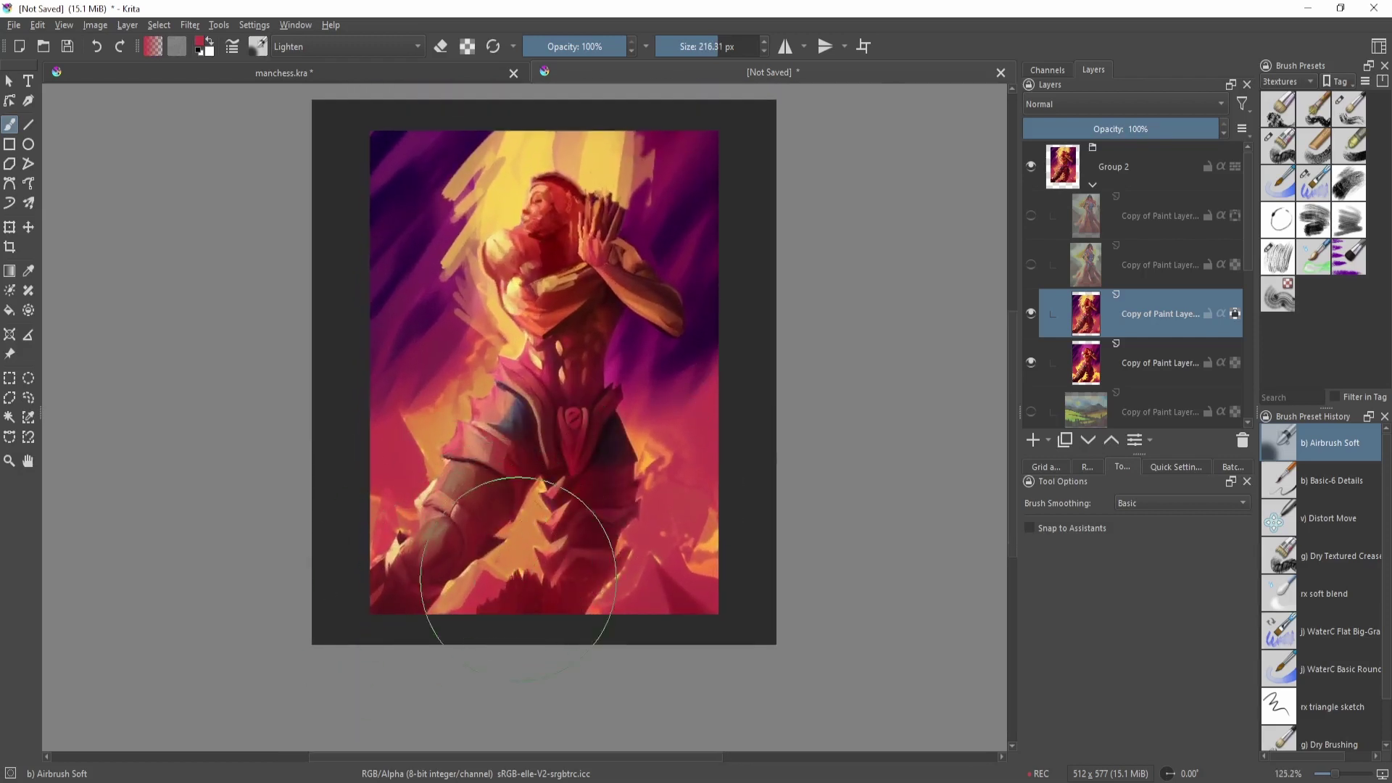
# - Paint dark red hair strokes around the warrior's temple and ear with Basic-6 Details at 4 px
pyautogui.moveTo(638, 528)
pyautogui.mouseDown()
pyautogui.moveTo(683, 455)
pyautogui.moveTo(663, 421)
pyautogui.mouseUp()
pyautogui.press('/')
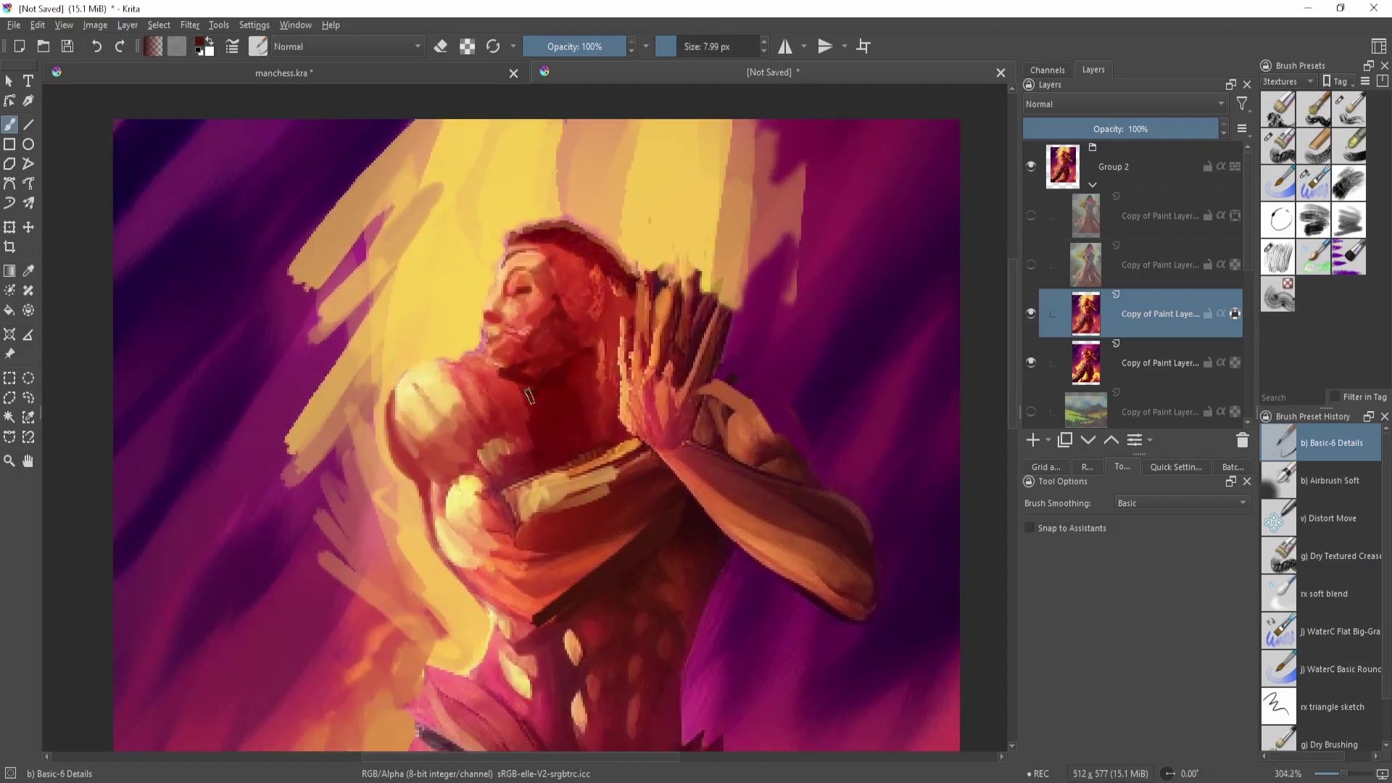
pyautogui.moveTo(638, 648); pyautogui.dragTo(593, 651)
pyautogui.moveTo(578, 251)
pyautogui.mouseDown()
pyautogui.moveTo(569, 269)
pyautogui.moveTo(588, 287)
pyautogui.mouseUp()
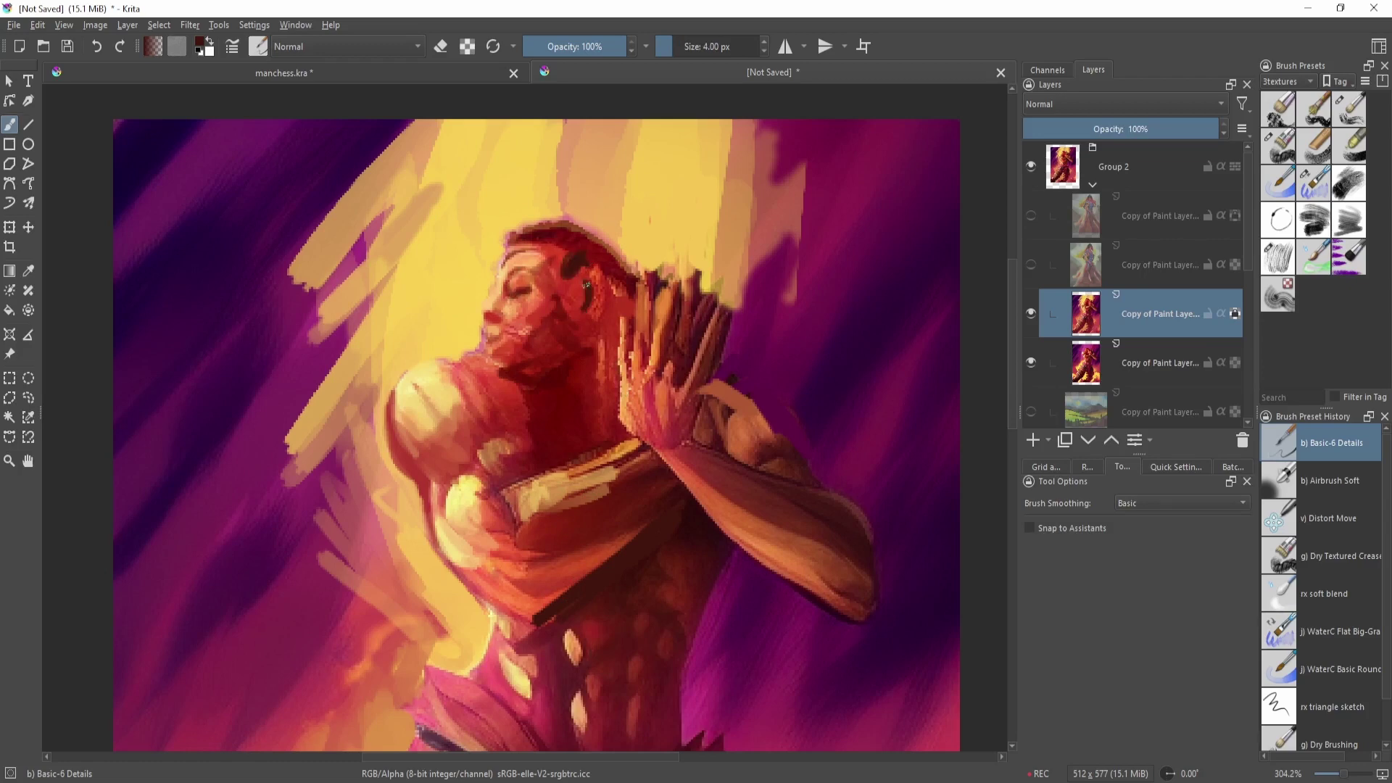
pyautogui.moveTo(586, 285); pyautogui.dragTo(591, 272)
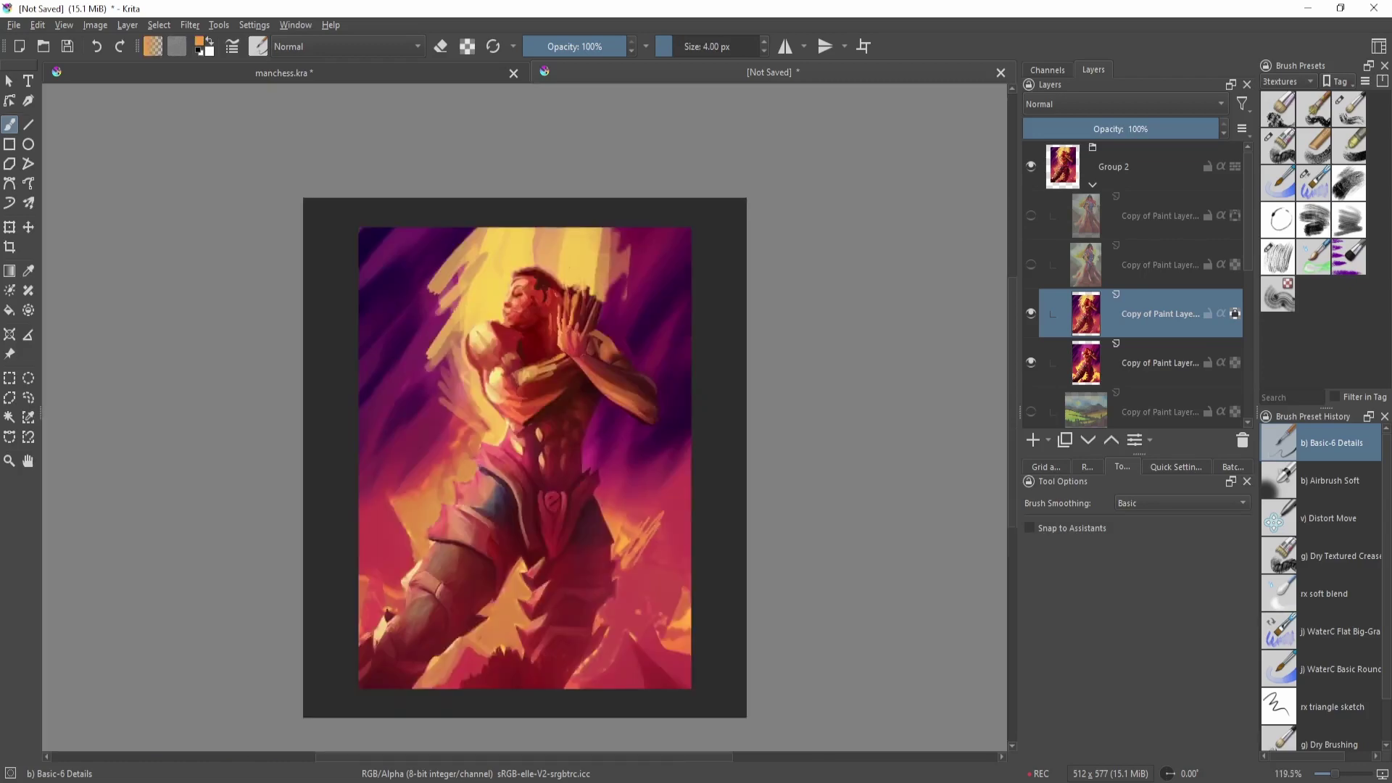
# - Brush sampled orange into the background beside the warrior's waist and raised thigh, using the textured RM Jama 02 Original brush
pyautogui.moveTo(681, 475)
pyautogui.mouseDown()
pyautogui.moveTo(684, 440)
pyautogui.moveTo(718, 441)
pyautogui.moveTo(759, 399)
pyautogui.mouseUp()
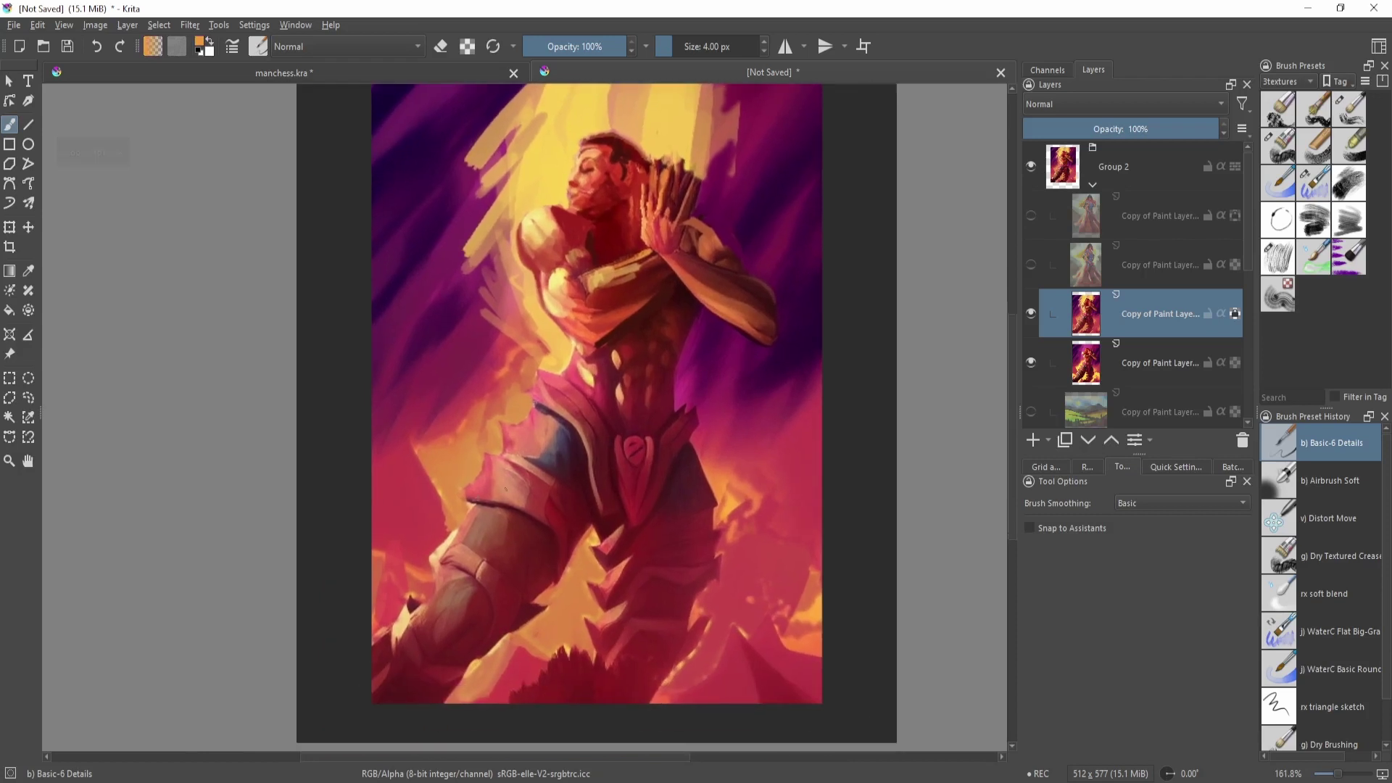
pyautogui.keyDown('ctrl'); pyautogui.click(444, 459); pyautogui.keyUp('ctrl')
pyautogui.moveTo(420, 472)
pyautogui.mouseDown()
pyautogui.moveTo(447, 471)
pyautogui.moveTo(418, 497)
pyautogui.mouseUp()
pyautogui.moveTo(433, 441); pyautogui.dragTo(410, 496)
pyautogui.click(1312, 220)
pyautogui.moveTo(410, 496)
pyautogui.mouseDown()
pyautogui.moveTo(440, 420)
pyautogui.moveTo(406, 451)
pyautogui.moveTo(475, 330)
pyautogui.mouseUp()
# - Add textured orange strokes to the background below the warrior's elbow with RM Jama 02 Original at 56.41 px
pyautogui.keyDown('ctrl'); pyautogui.click(733, 466); pyautogui.keyUp('ctrl')
pyautogui.moveTo(789, 471); pyautogui.dragTo(771, 471)
pyautogui.moveTo(755, 464)
pyautogui.mouseDown()
pyautogui.moveTo(777, 540)
pyautogui.moveTo(802, 382)
pyautogui.mouseUp()
pyautogui.keyDown('ctrl'); pyautogui.click(803, 422); pyautogui.keyUp('ctrl')
pyautogui.moveTo(779, 538)
pyautogui.mouseDown()
pyautogui.moveTo(803, 464)
pyautogui.moveTo(758, 402)
pyautogui.moveTo(784, 351)
pyautogui.moveTo(800, 395)
pyautogui.mouseUp()
pyautogui.keyDown('ctrl'); pyautogui.click(746, 426); pyautogui.keyUp('ctrl')
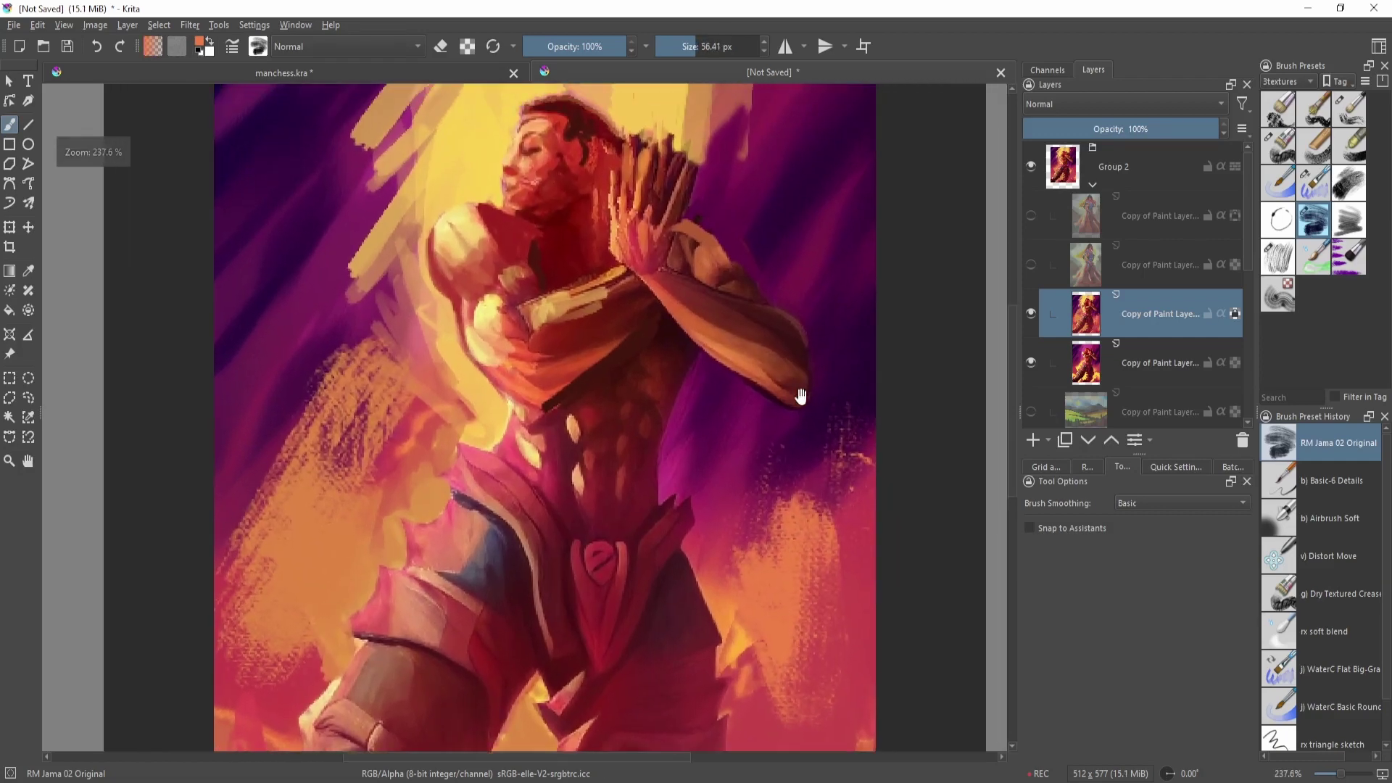
pyautogui.scroll(-2, 799, 391)
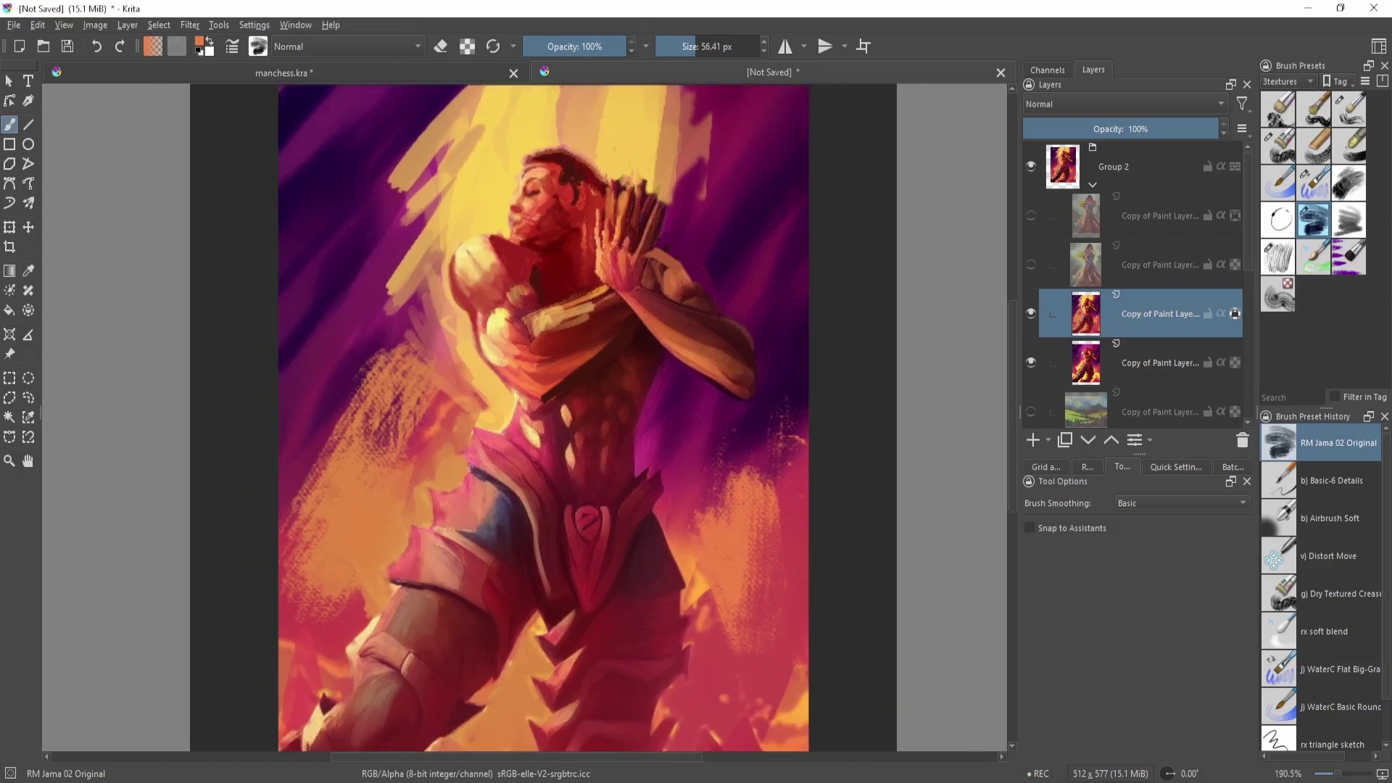
# - Break up the upper edge of the orange haze beside the waist with sampled orange and purple textured strokes at 46.21 px
pyautogui.keyDown('ctrl'); pyautogui.click(303, 448); pyautogui.keyUp('ctrl')
pyautogui.moveTo(339, 463)
pyautogui.mouseDown()
pyautogui.moveTo(300, 537)
pyautogui.moveTo(351, 476)
pyautogui.moveTo(363, 521)
pyautogui.moveTo(343, 475)
pyautogui.moveTo(373, 505)
pyautogui.moveTo(344, 536)
pyautogui.moveTo(314, 515)
pyautogui.mouseUp()
pyautogui.keyDown('ctrl'); pyautogui.click(377, 503); pyautogui.keyUp('ctrl')
pyautogui.scroll(-2, 638, 405)
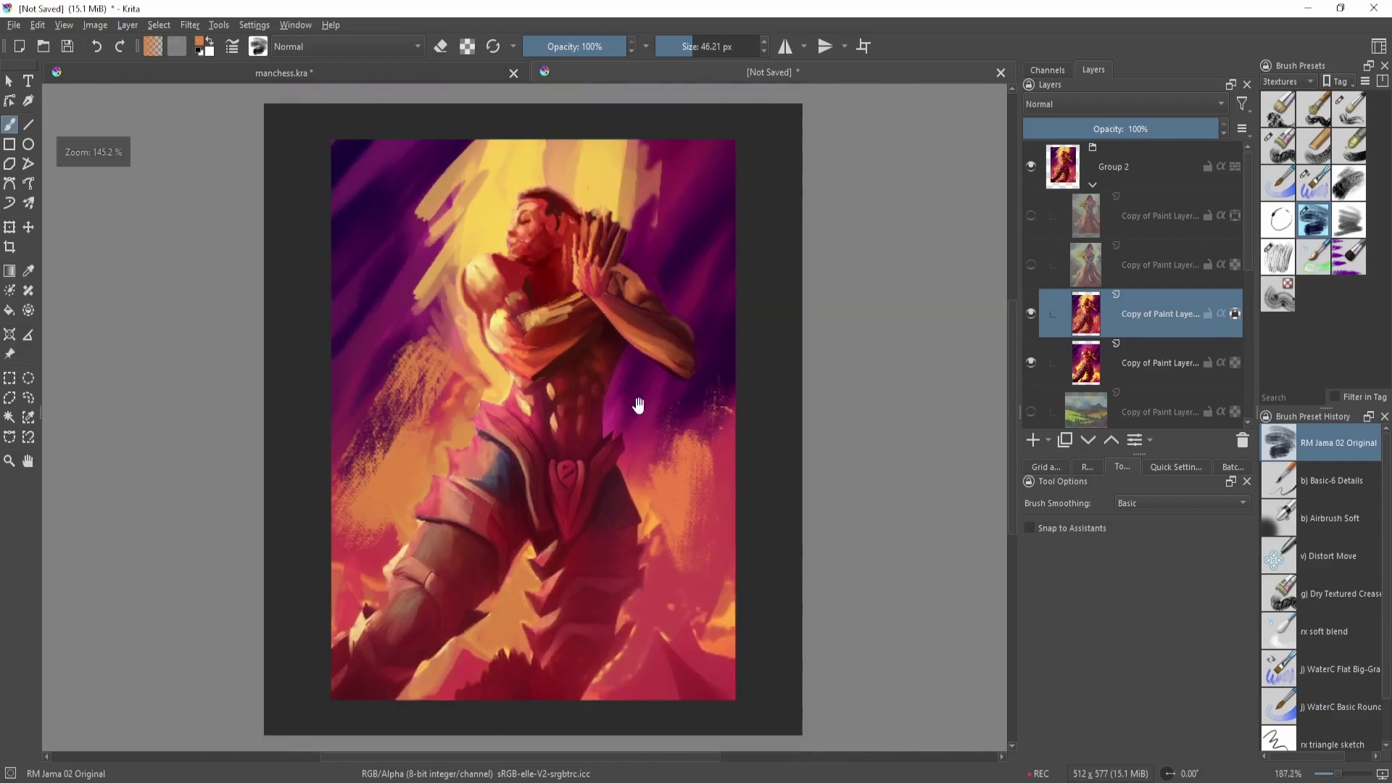
pyautogui.scroll(3, 638, 405)
pyautogui.keyDown('ctrl'); pyautogui.click(350, 464); pyautogui.keyUp('ctrl')
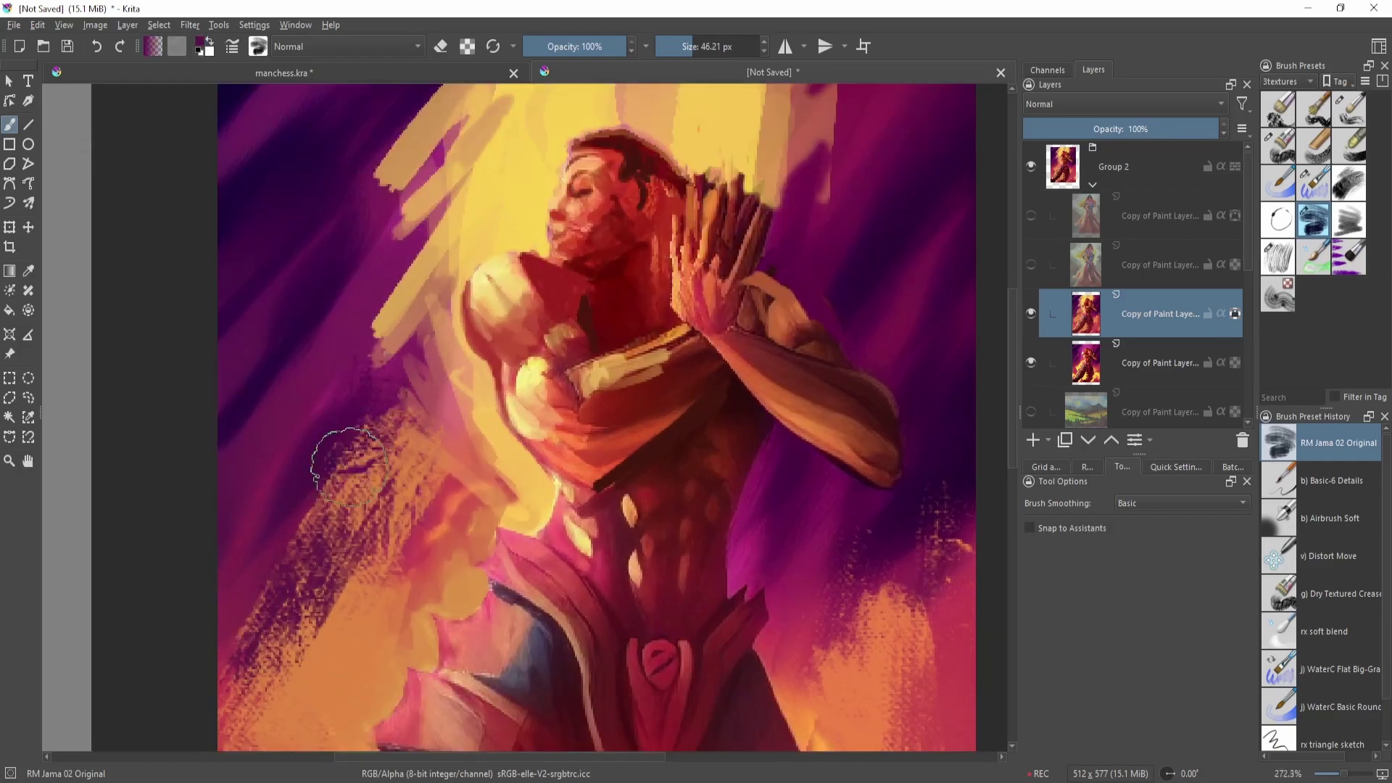
pyautogui.moveTo(362, 446); pyautogui.dragTo(336, 478)
pyautogui.keyDown('ctrl'); pyautogui.click(406, 515); pyautogui.keyUp('ctrl')
pyautogui.moveTo(410, 420)
pyautogui.mouseDown()
pyautogui.moveTo(403, 406)
pyautogui.moveTo(440, 528)
pyautogui.mouseUp()
# - Rework the light rays beside the near shoulder with Basic-6 Details strokes at 26.69 px
pyautogui.press('/')
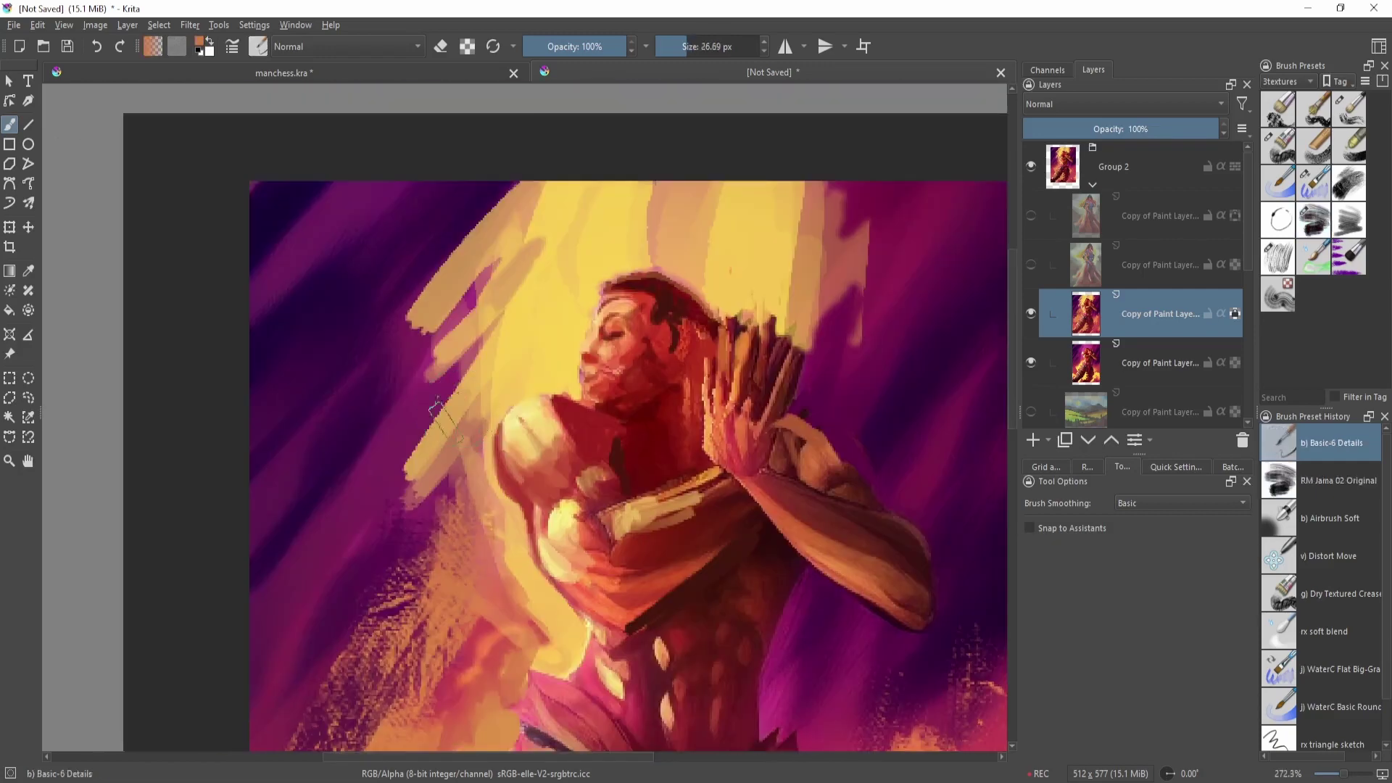
pyautogui.moveTo(418, 456); pyautogui.dragTo(395, 496)
pyautogui.moveTo(428, 415); pyautogui.dragTo(388, 487)
pyautogui.moveTo(453, 384); pyautogui.dragTo(400, 427)
pyautogui.moveTo(493, 345); pyautogui.dragTo(446, 402)
pyautogui.scroll(-3, 551, 407)
pyautogui.moveTo(648, 427)
pyautogui.mouseDown()
pyautogui.moveTo(668, 475)
pyautogui.moveTo(633, 389)
pyautogui.moveTo(686, 448)
pyautogui.mouseUp()
pyautogui.scroll(-3, 681, 449)
pyautogui.scroll(3, 663, 355)
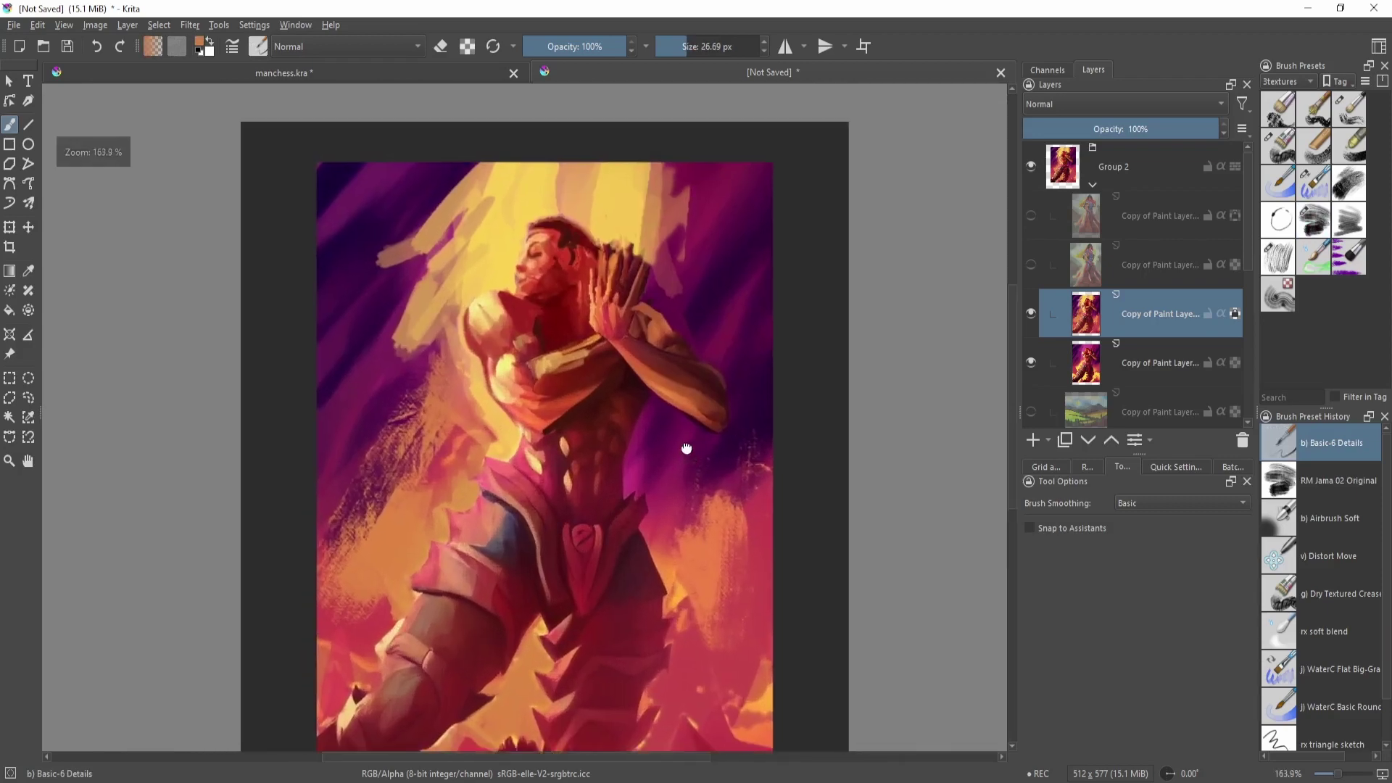
# - Try sampled warm strokes in the background light beside the torso at 20.82 px, and undo the last four changes
pyautogui.scroll(2, 687, 443)
pyautogui.moveTo(684, 371); pyautogui.dragTo(724, 413)
pyautogui.scroll(1, 723, 413)
pyautogui.keyDown('ctrl'); pyautogui.click(540, 467); pyautogui.keyUp('ctrl')
pyautogui.moveTo(512, 499)
pyautogui.mouseDown()
pyautogui.moveTo(527, 464)
pyautogui.moveTo(493, 478)
pyautogui.mouseUp()
pyautogui.moveTo(432, 254); pyautogui.dragTo(434, 416)
pyautogui.moveTo(463, 499); pyautogui.dragTo(434, 516)
pyautogui.moveTo(406, 362); pyautogui.dragTo(424, 428)
pyautogui.moveTo(602, 348)
pyautogui.mouseDown()
pyautogui.moveTo(608, 458)
pyautogui.moveTo(643, 476)
pyautogui.moveTo(655, 412)
pyautogui.moveTo(623, 372)
pyautogui.mouseUp()
pyautogui.moveTo(395, 424); pyautogui.dragTo(437, 433)
pyautogui.moveTo(513, 344); pyautogui.dragTo(539, 343)
pyautogui.hotkey('ctrl', 'z')
pyautogui.hotkey('ctrl', 'z')
pyautogui.hotkey('ctrl', 'z')
pyautogui.hotkey('ctrl', 'z')
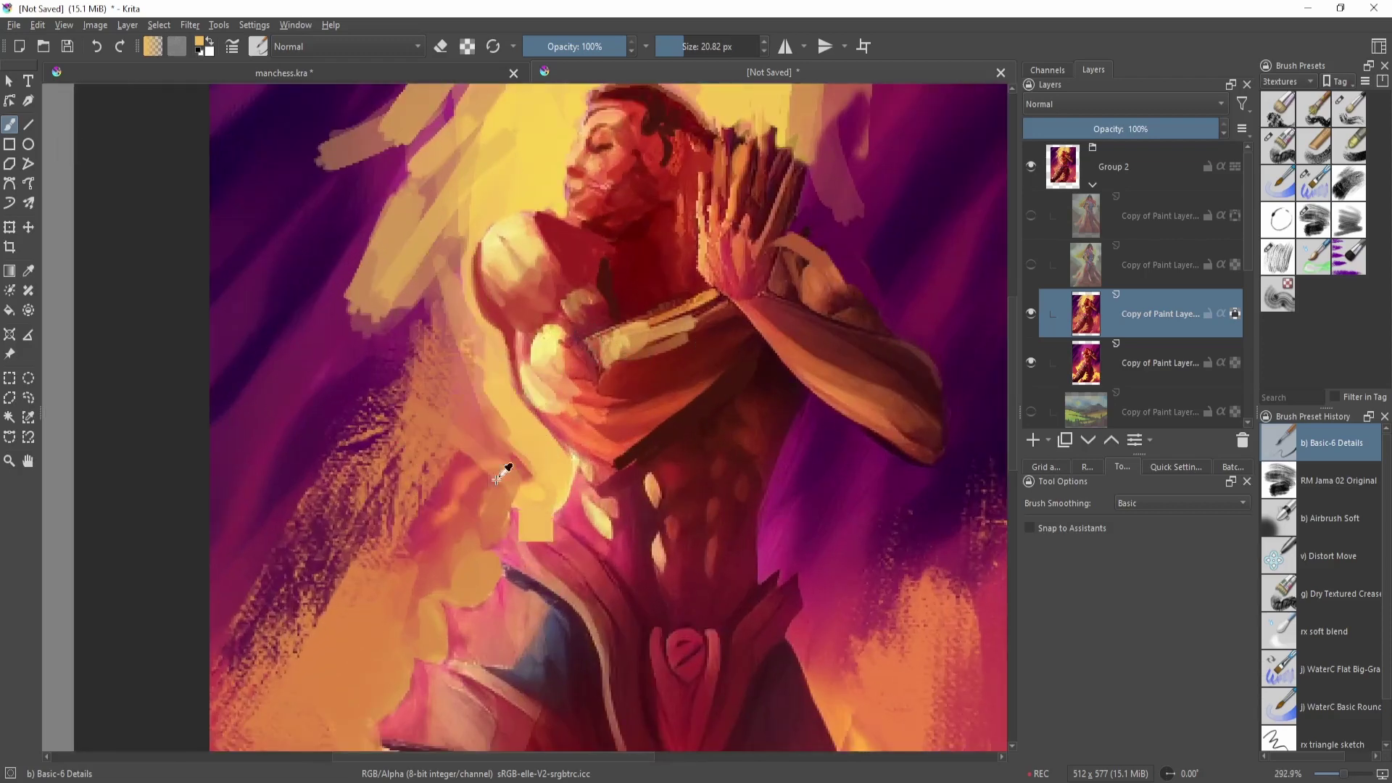
# - Cover the yellow background glow beside the waist with sampled salmon strokes at 20.82 px
pyautogui.keyDown('ctrl'); pyautogui.click(505, 468); pyautogui.keyUp('ctrl')
pyautogui.moveTo(470, 471)
pyautogui.mouseDown()
pyautogui.moveTo(491, 466)
pyautogui.moveTo(534, 496)
pyautogui.moveTo(551, 459)
pyautogui.mouseUp()
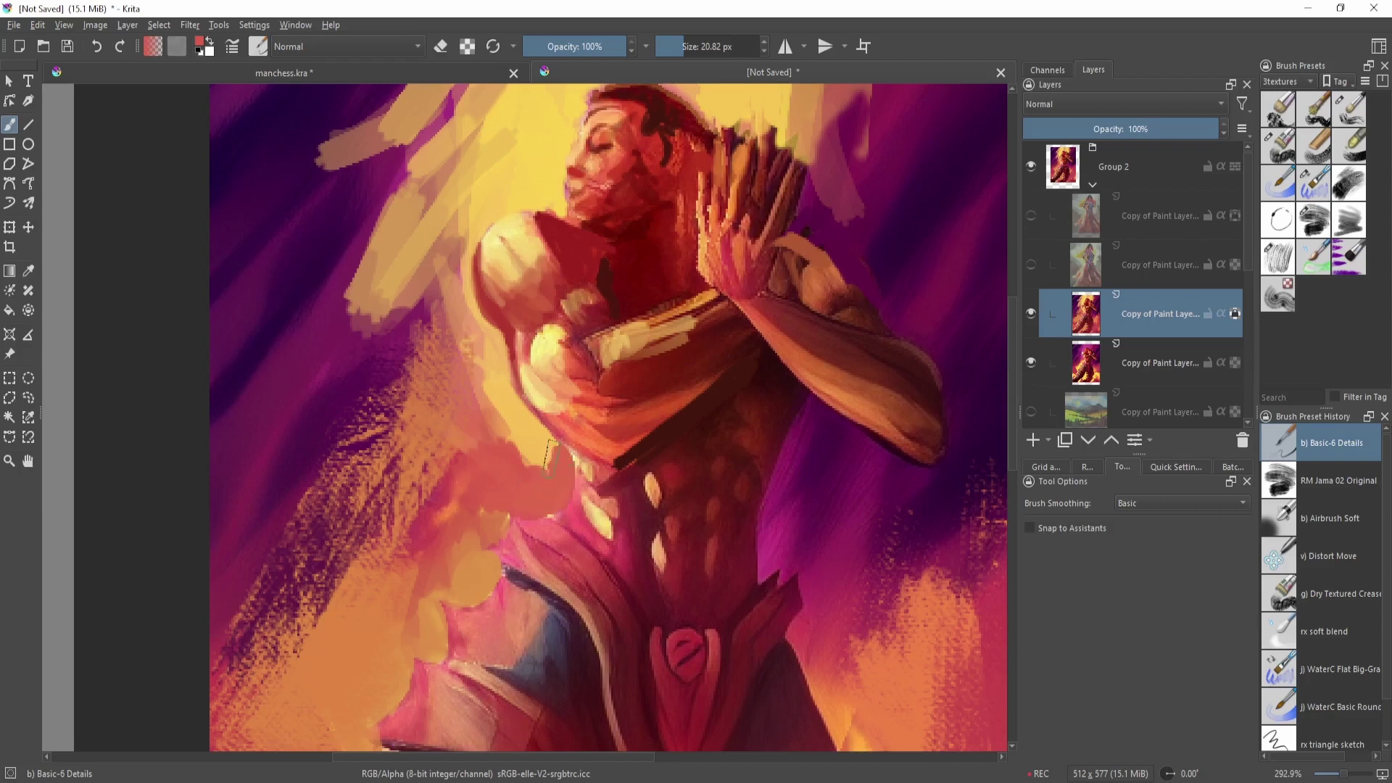
pyautogui.scroll(-4, 551, 456)
pyautogui.scroll(-2, 622, 461)
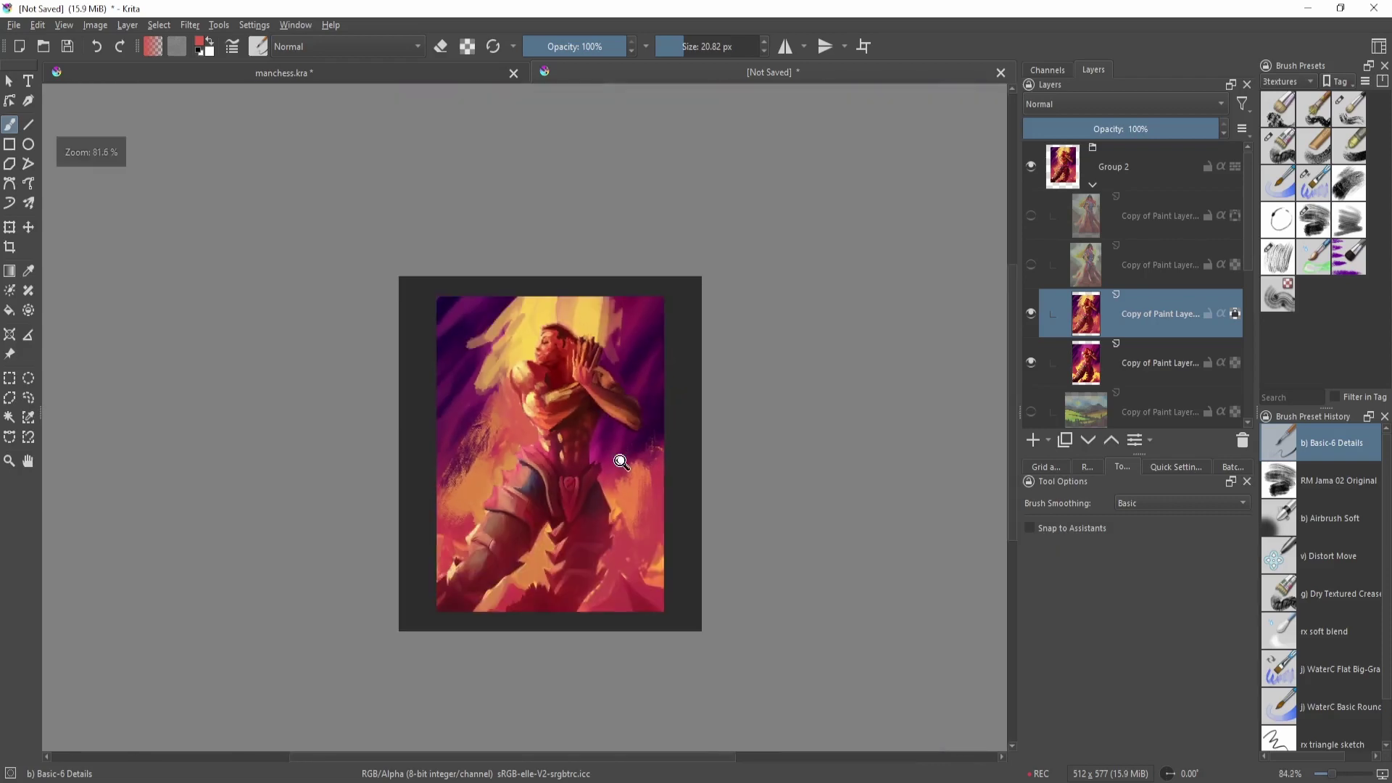
# - Paint sampled purple over the warm background glow between the near shoulder and the waist at 15.42 px
pyautogui.scroll(5, 622, 462)
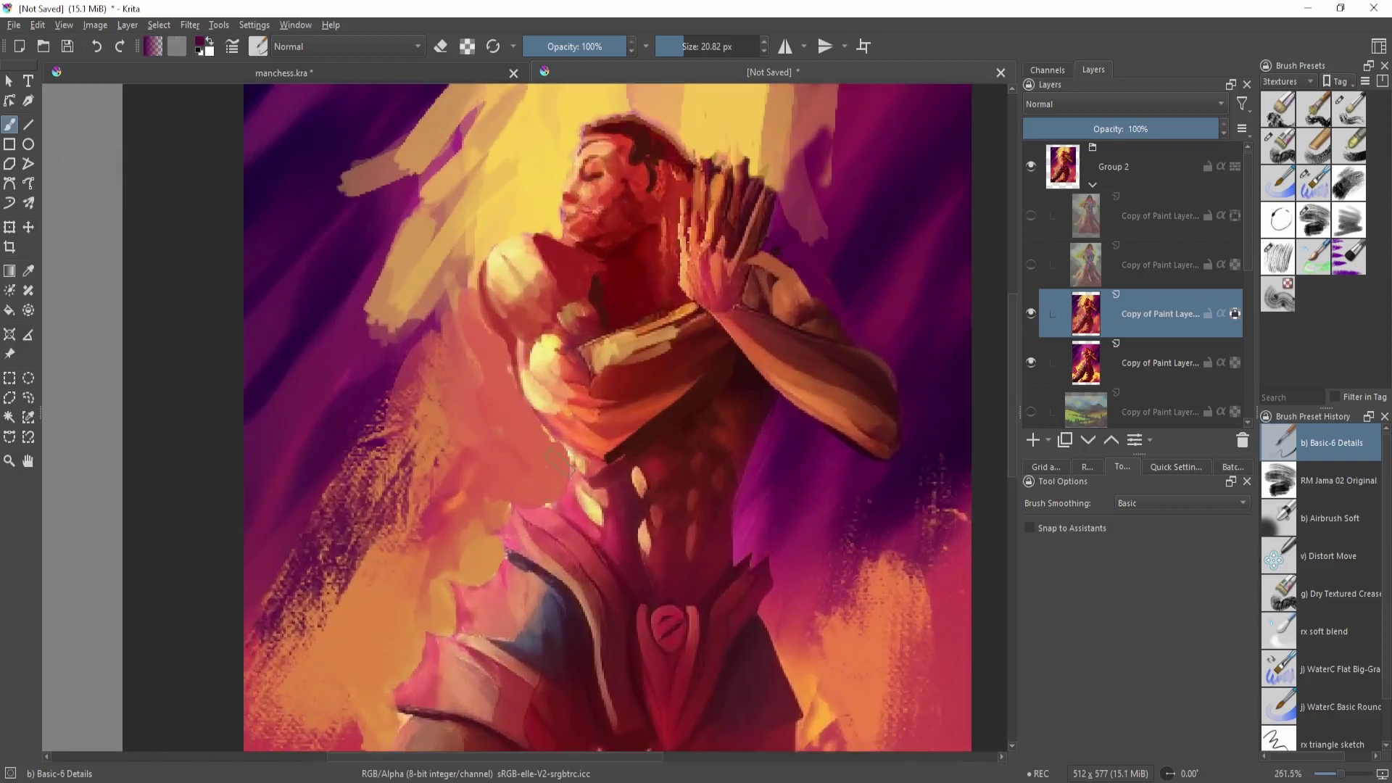
pyautogui.moveTo(549, 458)
pyautogui.mouseDown()
pyautogui.moveTo(552, 484)
pyautogui.moveTo(546, 464)
pyautogui.mouseUp()
pyautogui.hotkey('ctrl', 'z')
pyautogui.moveTo(545, 493)
pyautogui.mouseDown()
pyautogui.moveTo(486, 329)
pyautogui.moveTo(500, 370)
pyautogui.moveTo(467, 326)
pyautogui.moveTo(470, 410)
pyautogui.moveTo(533, 457)
pyautogui.moveTo(503, 474)
pyautogui.mouseUp()
pyautogui.moveTo(480, 427); pyautogui.dragTo(481, 465)
pyautogui.moveTo(468, 401); pyautogui.dragTo(433, 509)
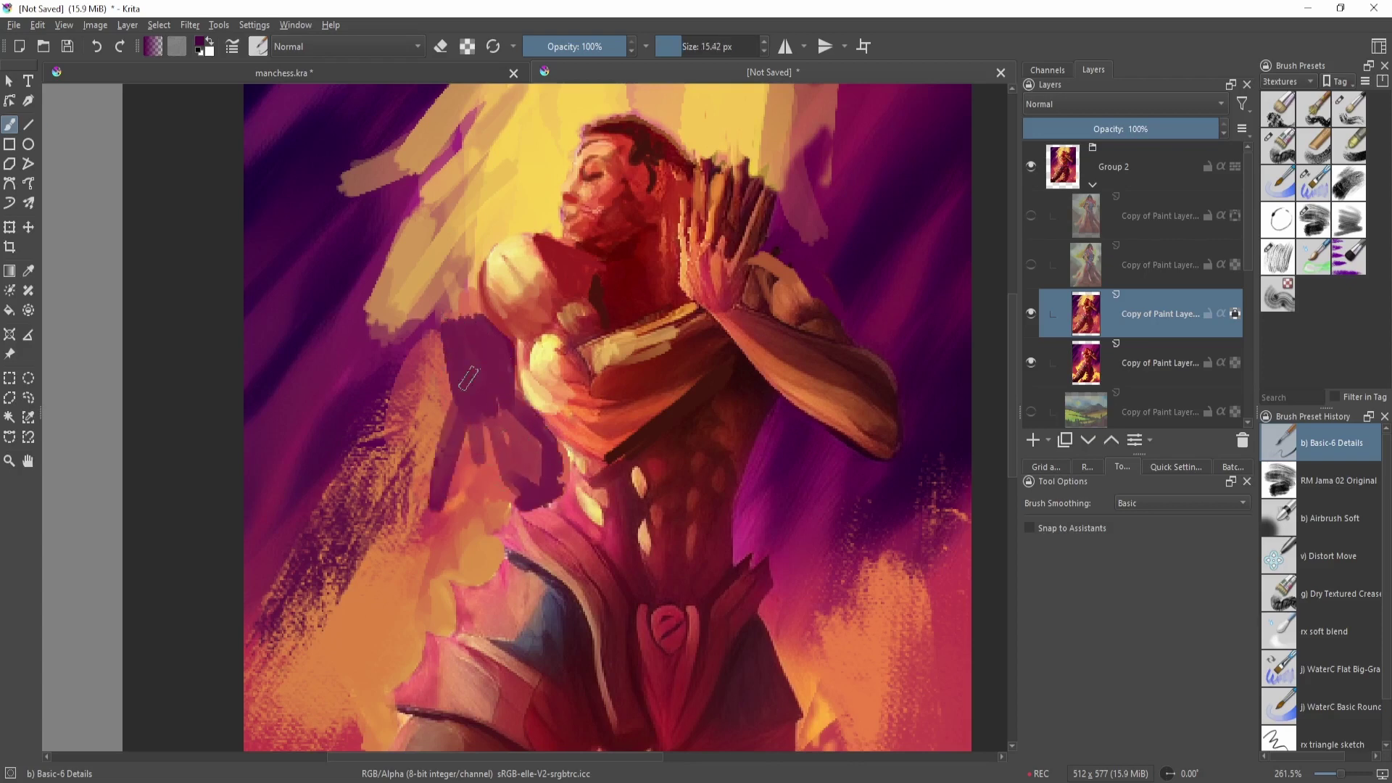
pyautogui.moveTo(448, 340); pyautogui.dragTo(381, 489)
# - Break the purple patch beside the waist into the orange haze with loose strokes at 15.42 px
pyautogui.moveTo(616, 331)
pyautogui.mouseDown()
pyautogui.moveTo(619, 424)
pyautogui.moveTo(620, 361)
pyautogui.mouseUp()
pyautogui.moveTo(618, 363)
pyautogui.mouseDown()
pyautogui.moveTo(638, 426)
pyautogui.moveTo(651, 389)
pyautogui.mouseUp()
pyautogui.moveTo(553, 466)
pyautogui.mouseDown()
pyautogui.moveTo(520, 535)
pyautogui.moveTo(517, 576)
pyautogui.mouseUp()
pyautogui.moveTo(464, 444); pyautogui.dragTo(367, 500)
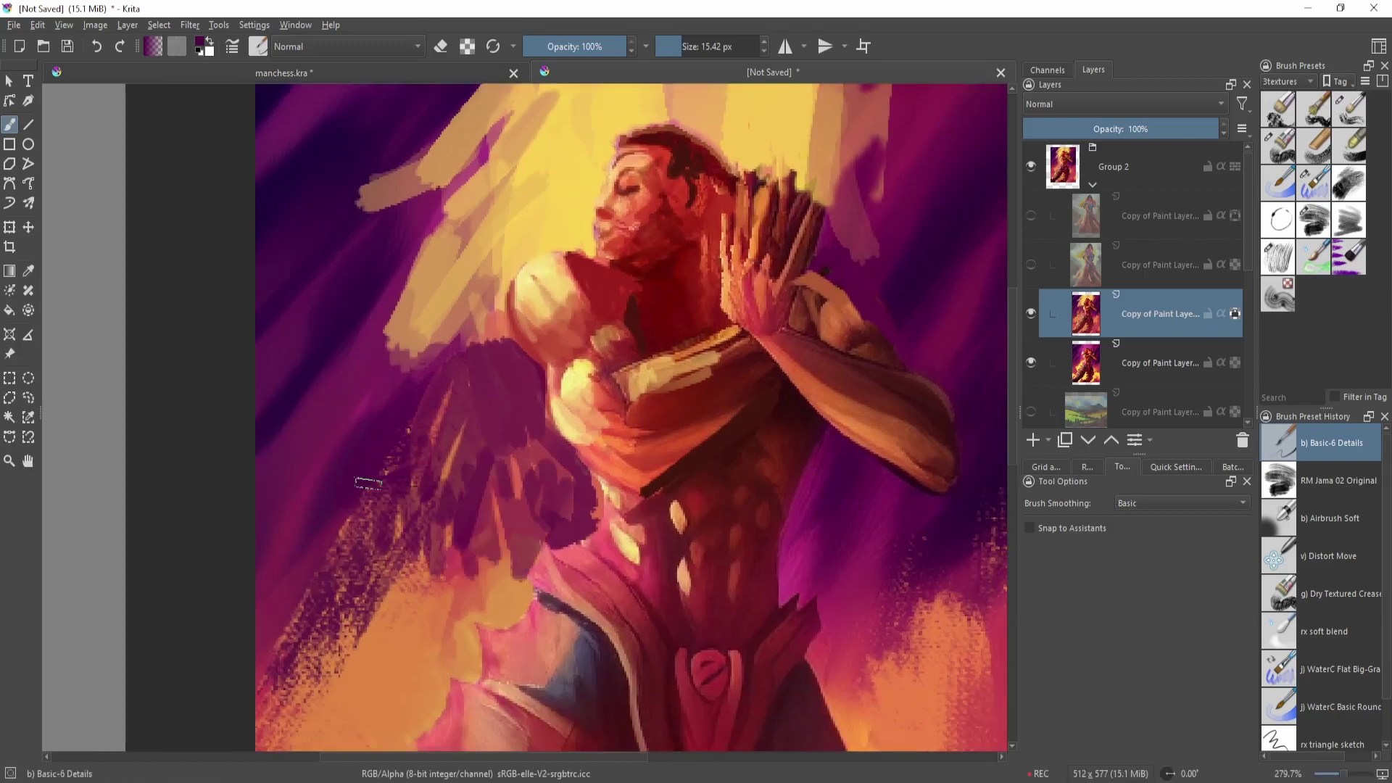
pyautogui.moveTo(624, 342)
pyautogui.mouseDown()
pyautogui.moveTo(632, 371)
pyautogui.moveTo(612, 406)
pyautogui.mouseUp()
pyautogui.moveTo(613, 406)
pyautogui.mouseDown()
pyautogui.moveTo(616, 437)
pyautogui.moveTo(579, 448)
pyautogui.mouseUp()
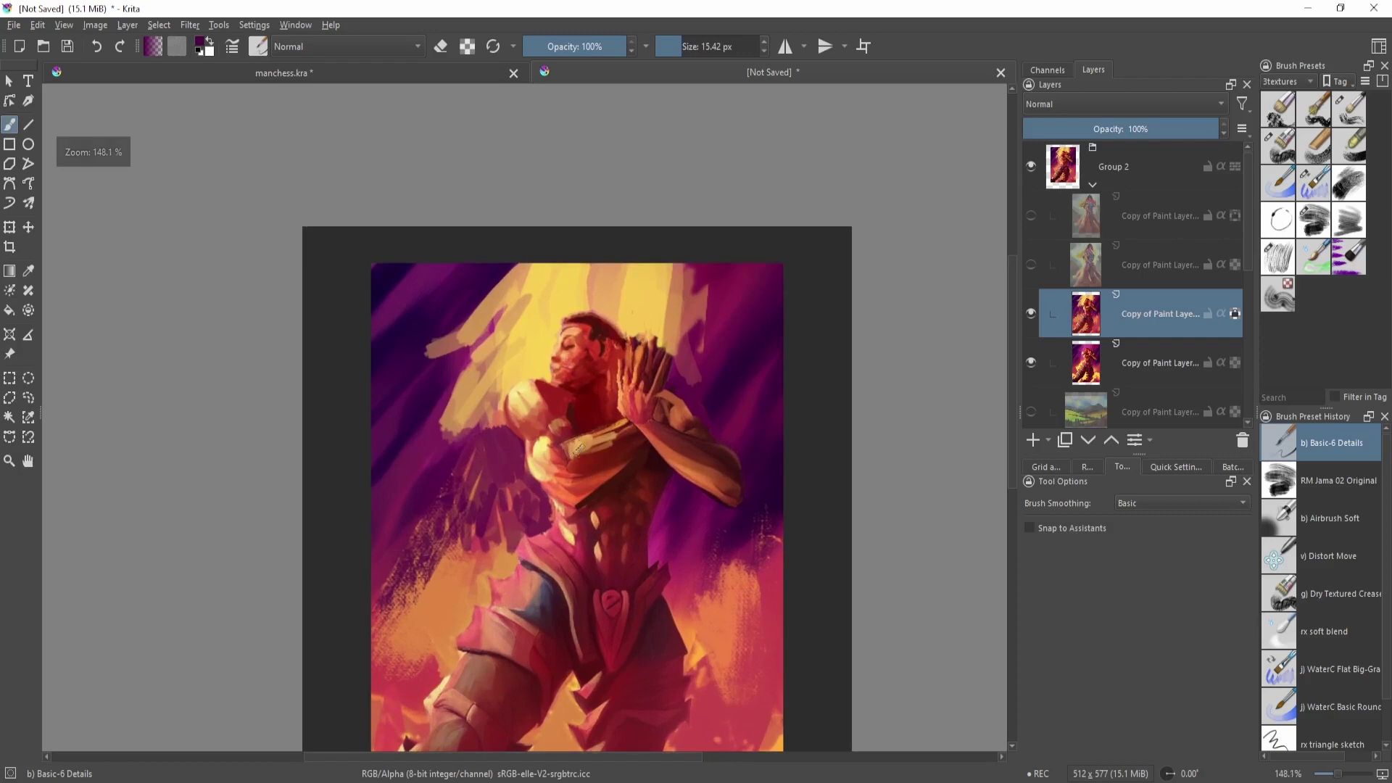
# - Extend the yellow light rays beside the near shoulder down over the purple with sampled strokes at 15.17 px
pyautogui.moveTo(532, 516); pyautogui.dragTo(488, 490)
pyautogui.keyDown('ctrl'); pyautogui.click(488, 489); pyautogui.keyUp('ctrl')
pyautogui.moveTo(573, 503); pyautogui.dragTo(581, 473)
pyautogui.moveTo(581, 474); pyautogui.dragTo(497, 444)
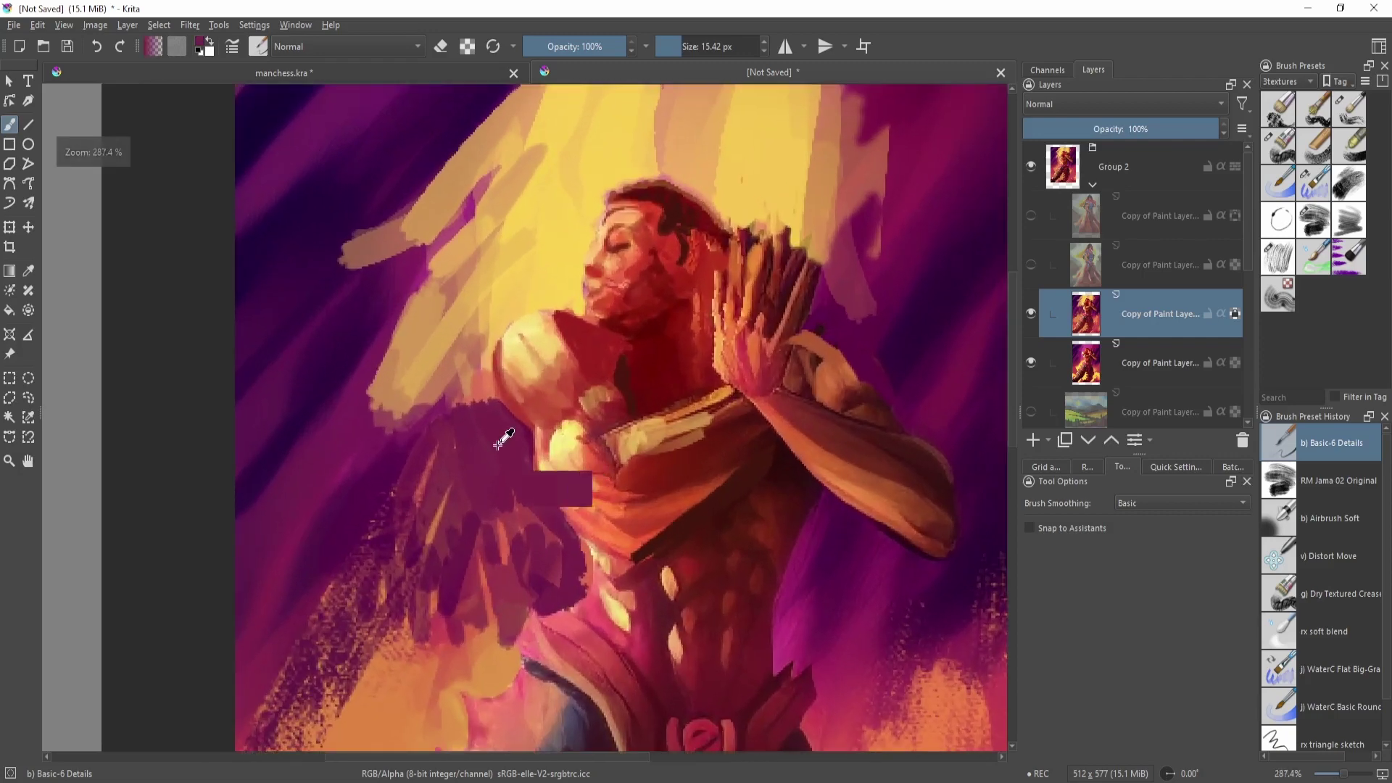
pyautogui.keyDown('ctrl'); pyautogui.click(481, 339); pyautogui.keyUp('ctrl')
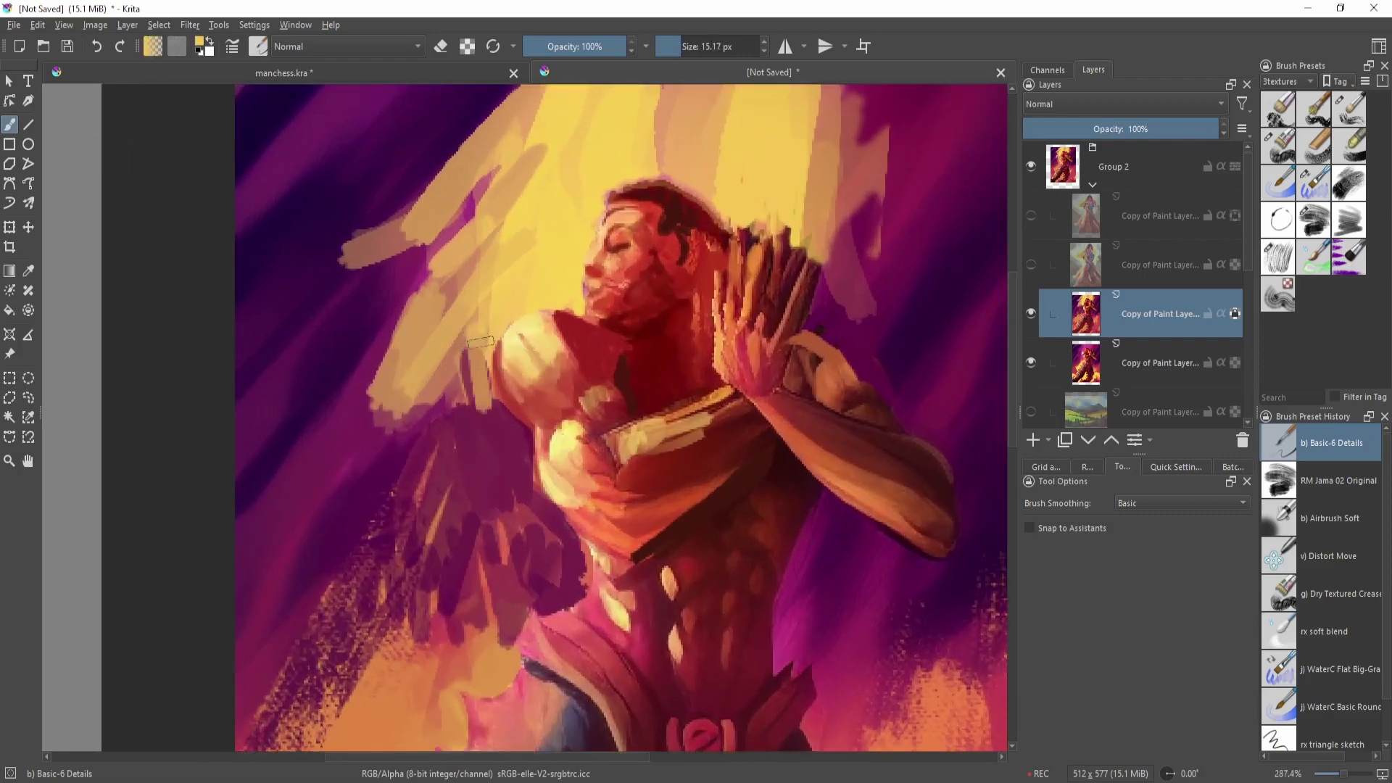
pyautogui.keyDown('ctrl'); pyautogui.click(450, 442); pyautogui.keyUp('ctrl')
pyautogui.moveTo(481, 342)
pyautogui.mouseDown()
pyautogui.moveTo(488, 399)
pyautogui.moveTo(386, 489)
pyautogui.mouseUp()
pyautogui.keyDown('ctrl'); pyautogui.click(397, 410); pyautogui.keyUp('ctrl')
pyautogui.moveTo(432, 380)
pyautogui.mouseDown()
pyautogui.moveTo(395, 460)
pyautogui.moveTo(410, 449)
pyautogui.moveTo(537, 510)
pyautogui.mouseUp()
# - Restate the purple background below the light rays with sampled purple strokes at 15.17 px
pyautogui.keyDown('ctrl'); pyautogui.click(426, 479); pyautogui.keyUp('ctrl')
pyautogui.moveTo(444, 453); pyautogui.dragTo(459, 493)
pyautogui.moveTo(438, 439); pyautogui.dragTo(464, 506)
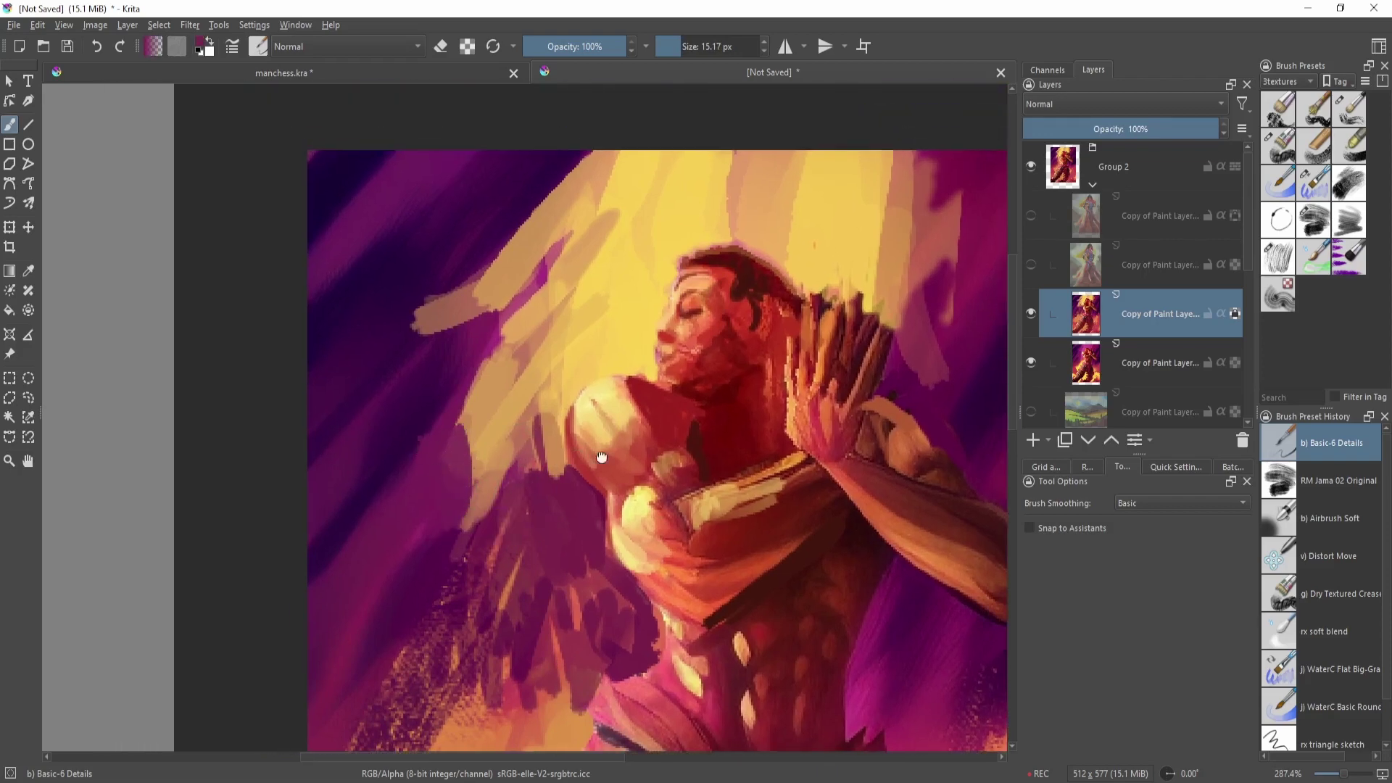
pyautogui.moveTo(602, 458); pyautogui.dragTo(529, 360)
pyautogui.moveTo(500, 369)
pyautogui.mouseDown()
pyautogui.moveTo(500, 464)
pyautogui.moveTo(500, 373)
pyautogui.mouseUp()
# - Add sampled crimson strokes through the purple background beside the torso at 15.17 px
pyautogui.keyDown('ctrl'); pyautogui.click(557, 553); pyautogui.keyUp('ctrl')
pyautogui.moveTo(501, 542); pyautogui.dragTo(491, 619)
pyautogui.moveTo(505, 461); pyautogui.dragTo(499, 534)
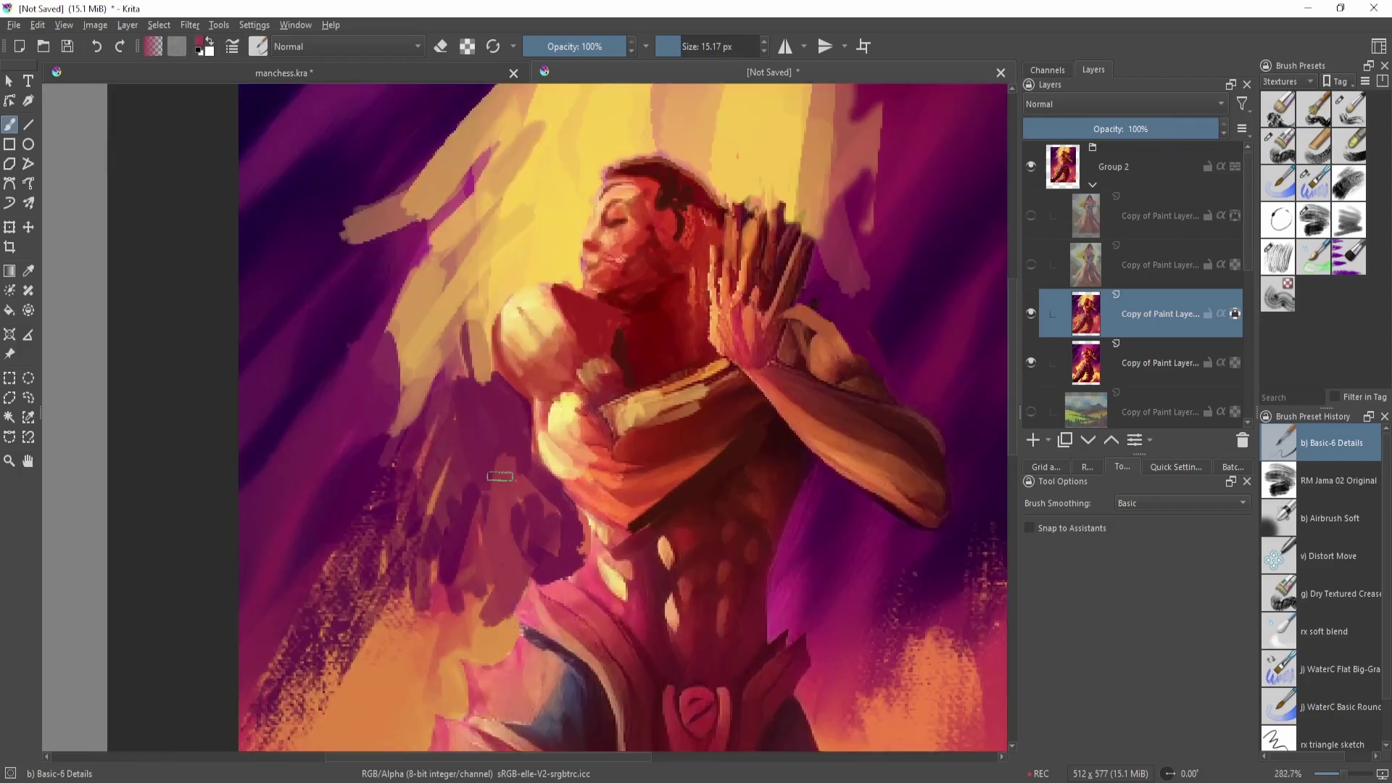
pyautogui.moveTo(562, 446)
pyautogui.mouseDown()
pyautogui.moveTo(475, 555)
pyautogui.moveTo(477, 622)
pyautogui.mouseUp()
pyautogui.moveTo(475, 545); pyautogui.dragTo(445, 629)
pyautogui.moveTo(419, 521); pyautogui.dragTo(406, 605)
# - Blend the purple patch into the orange haze beside the hip with sampled mauve strokes, undoing the two unwanted ones
pyautogui.moveTo(593, 346); pyautogui.dragTo(659, 287)
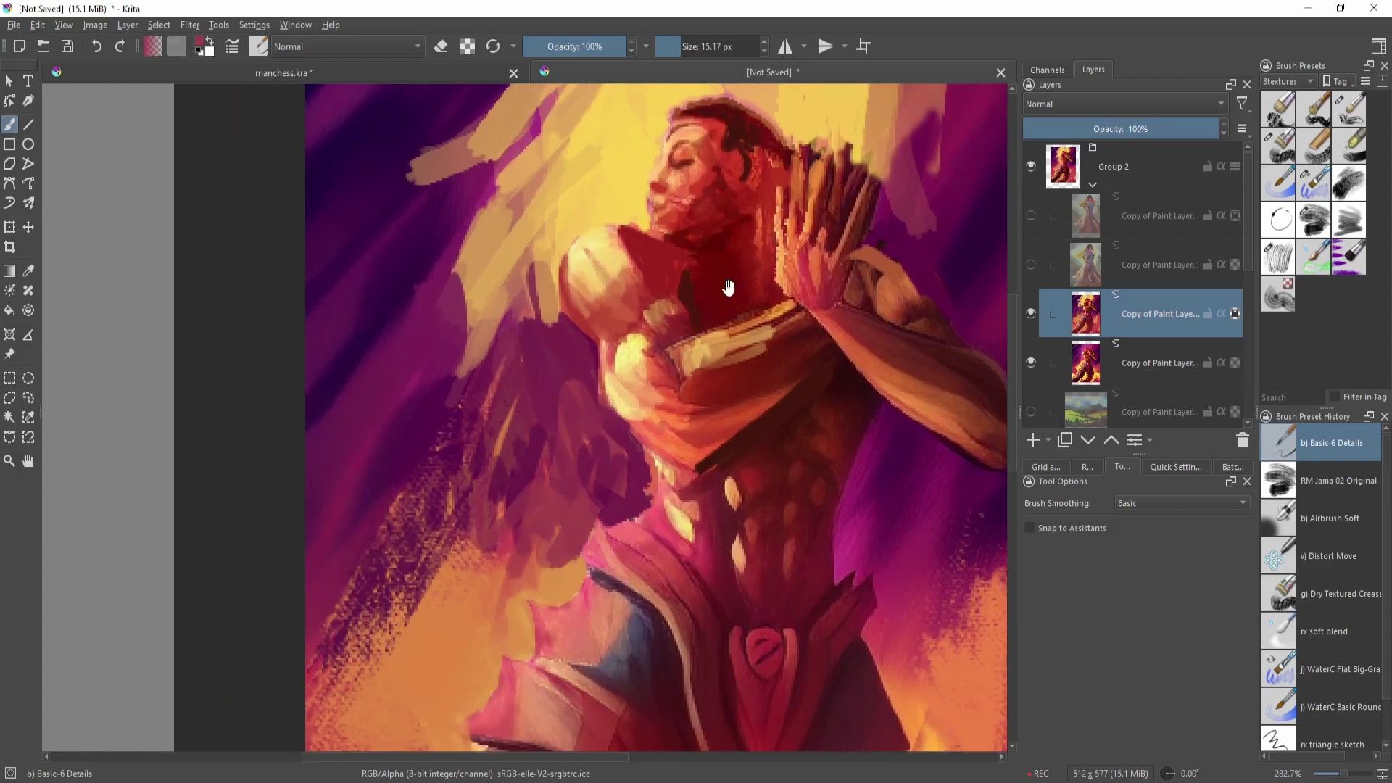
pyautogui.moveTo(623, 411); pyautogui.dragTo(621, 385)
pyautogui.moveTo(490, 549); pyautogui.dragTo(553, 444)
pyautogui.keyDown('ctrl'); pyautogui.click(550, 516); pyautogui.keyUp('ctrl')
pyautogui.moveTo(472, 538); pyautogui.dragTo(466, 578)
pyautogui.moveTo(451, 544); pyautogui.dragTo(419, 620)
pyautogui.moveTo(478, 521)
pyautogui.mouseDown()
pyautogui.moveTo(482, 548)
pyautogui.moveTo(516, 533)
pyautogui.moveTo(471, 560)
pyautogui.mouseUp()
pyautogui.hotkey('ctrl', 'z')
pyautogui.hotkey('ctrl', 'z')
pyautogui.moveTo(474, 542); pyautogui.dragTo(448, 584)
pyautogui.keyDown('ctrl'); pyautogui.click(460, 580); pyautogui.keyUp('ctrl')
pyautogui.moveTo(622, 434); pyautogui.dragTo(585, 505)
# - Recut the background edge between the chin and near shoulder with sampled yellow at 24.69 px on a rotated canvas, and reset the rotation
pyautogui.moveTo(718, 397); pyautogui.dragTo(721, 359)
pyautogui.moveTo(807, 290); pyautogui.dragTo(709, 393)
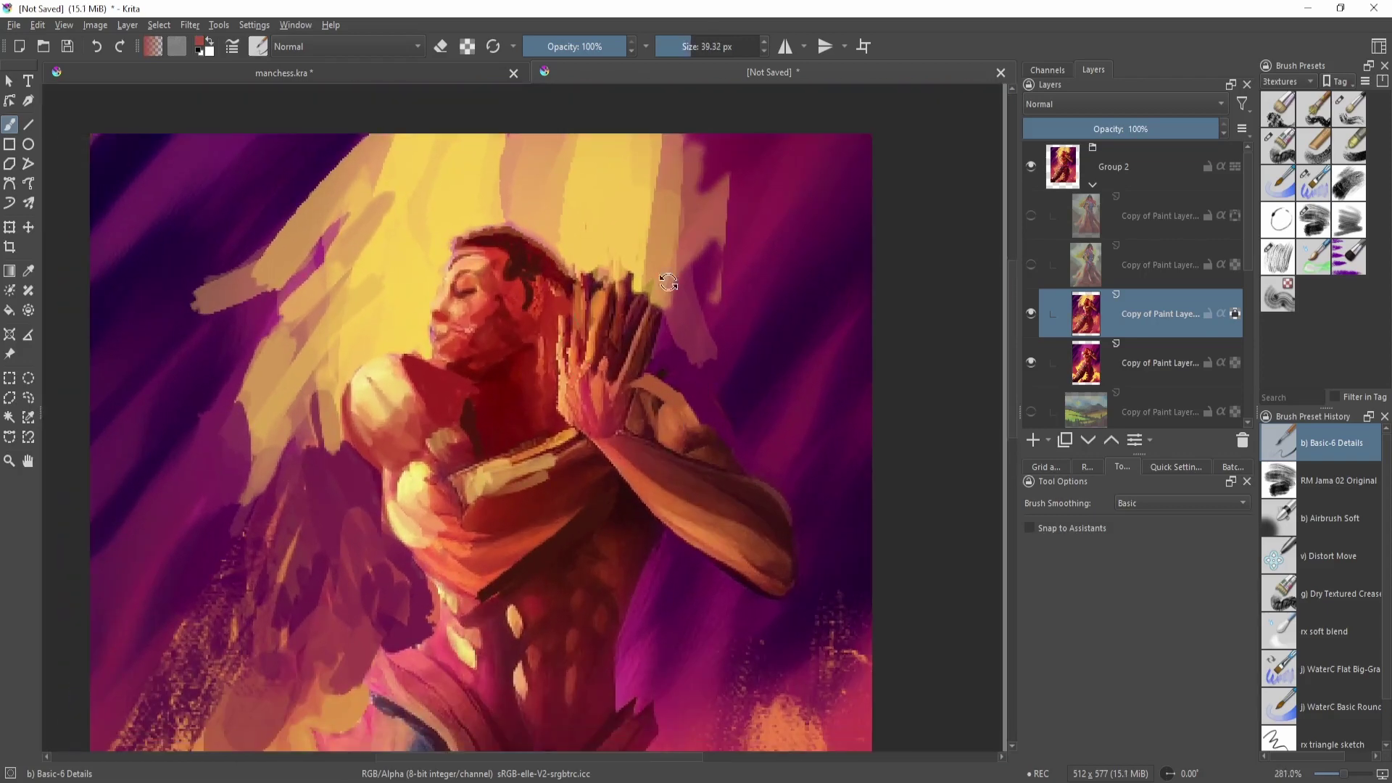
pyautogui.moveTo(668, 282); pyautogui.dragTo(483, 225)
pyautogui.moveTo(602, 360); pyautogui.dragTo(578, 360)
pyautogui.keyDown('ctrl'); pyautogui.click(414, 527); pyautogui.keyUp('ctrl')
pyautogui.keyDown('ctrl'); pyautogui.click(412, 507); pyautogui.keyUp('ctrl')
pyautogui.keyDown('ctrl'); pyautogui.click(400, 487); pyautogui.keyUp('ctrl')
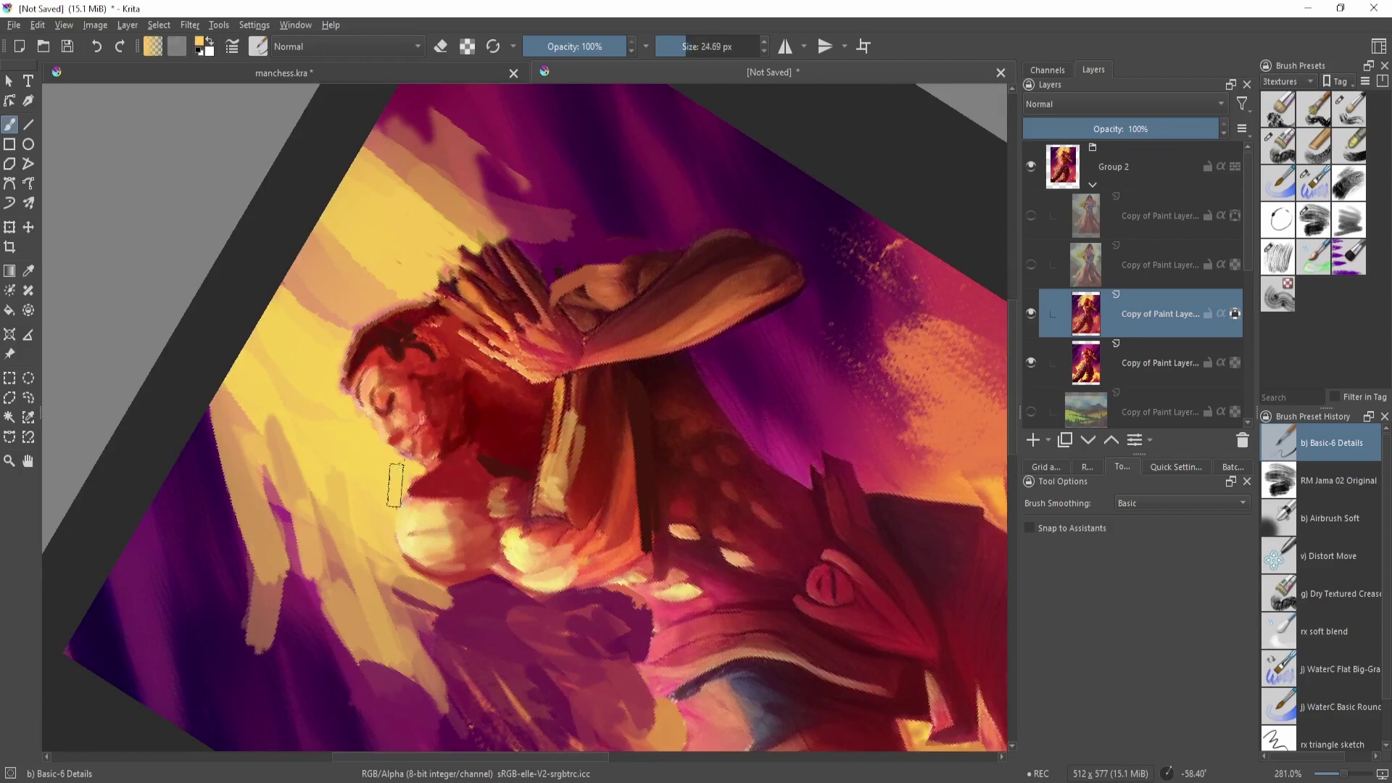
pyautogui.moveTo(395, 486); pyautogui.dragTo(411, 513)
pyautogui.moveTo(411, 512); pyautogui.dragTo(385, 512)
pyautogui.keyDown('ctrl'); pyautogui.click(497, 466); pyautogui.keyUp('ctrl')
pyautogui.press('5')
# - Compare the repainted warrior with the original by toggling the visibility of the painted layer
pyautogui.moveTo(770, 348)
pyautogui.mouseDown()
pyautogui.moveTo(773, 441)
pyautogui.moveTo(798, 356)
pyautogui.mouseUp()
pyautogui.moveTo(837, 272); pyautogui.dragTo(839, 317)
pyautogui.moveTo(735, 431); pyautogui.dragTo(738, 389)
pyautogui.click(1029, 316)
pyautogui.click(1028, 319)
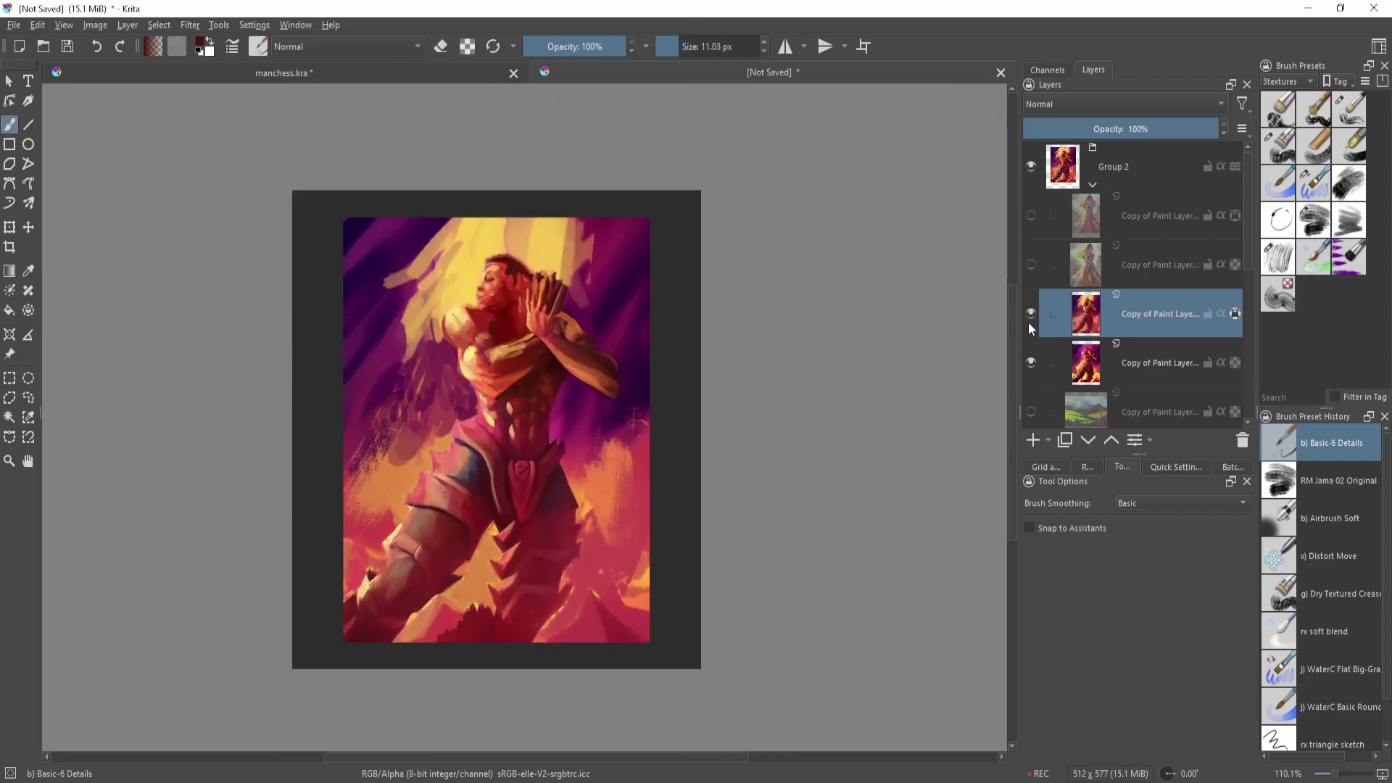
pyautogui.click(1028, 321)
pyautogui.click(1026, 323)
# - Try a dark red stroke above the warrior's head at 11.03 px and undo it
pyautogui.moveTo(682, 465); pyautogui.dragTo(722, 408)
pyautogui.moveTo(722, 407); pyautogui.dragTo(733, 469)
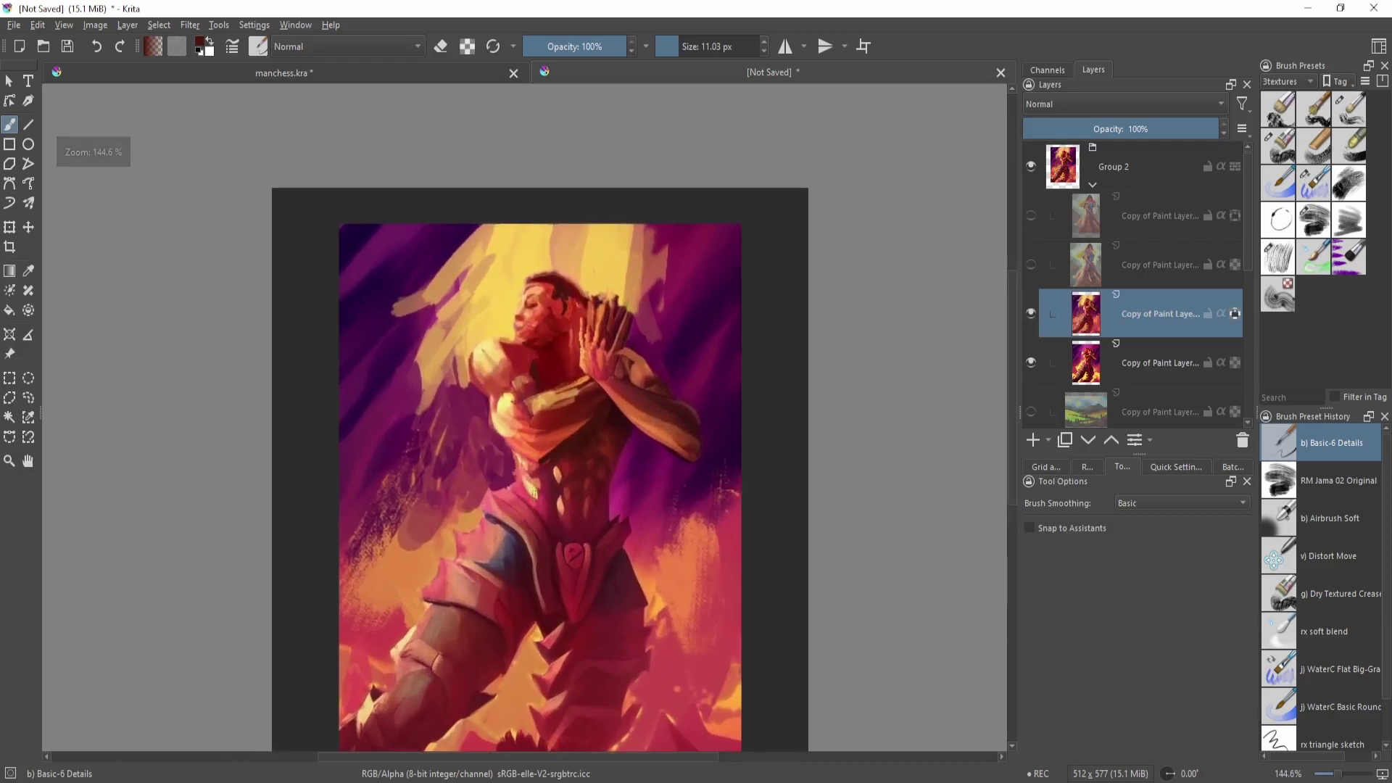
pyautogui.moveTo(535, 493); pyautogui.dragTo(526, 476)
pyautogui.moveTo(525, 477); pyautogui.dragTo(527, 521)
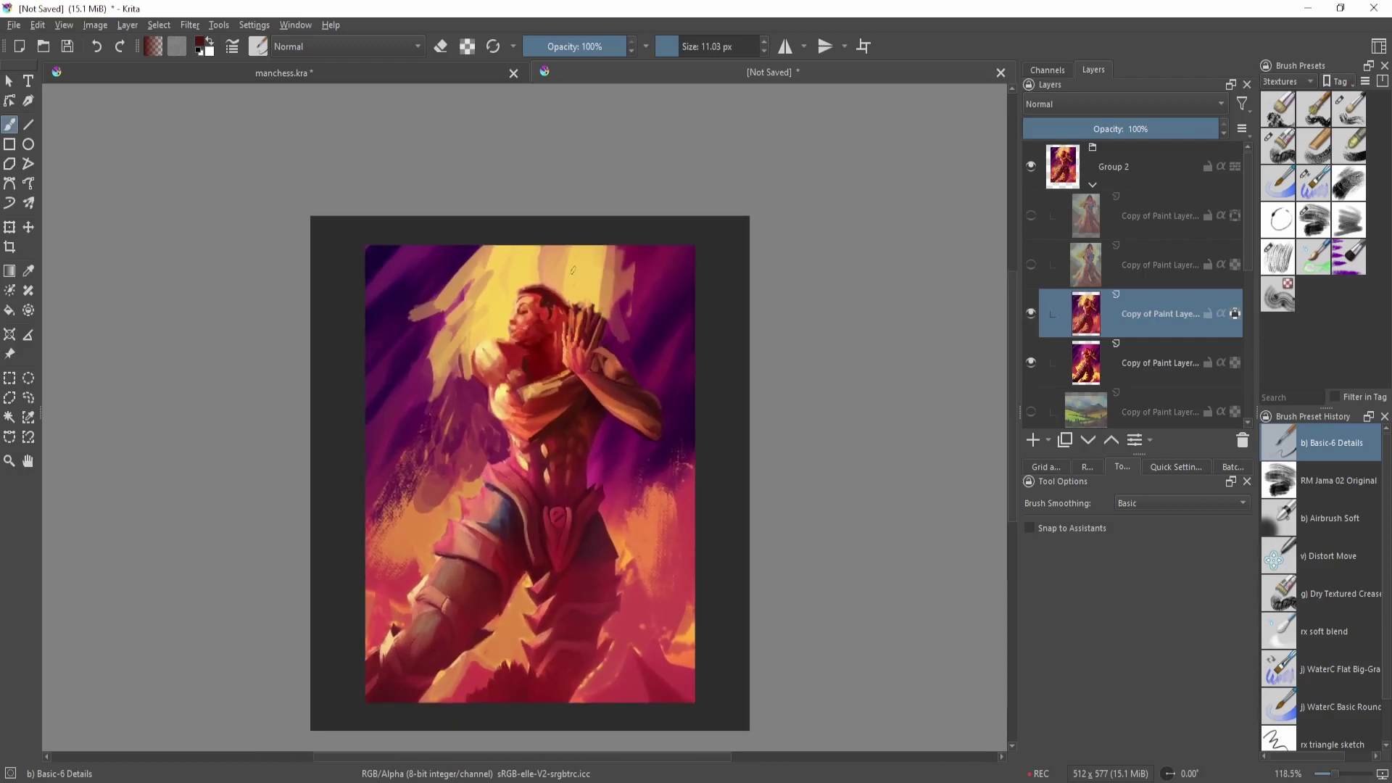
pyautogui.moveTo(537, 265)
pyautogui.mouseDown()
pyautogui.moveTo(590, 276)
pyautogui.moveTo(512, 286)
pyautogui.mouseUp()
pyautogui.hotkey('ctrl', 'z')
pyautogui.moveTo(529, 406); pyautogui.dragTo(525, 419)
pyautogui.moveTo(525, 419)
pyautogui.mouseDown()
pyautogui.moveTo(533, 486)
pyautogui.moveTo(536, 435)
pyautogui.mouseUp()
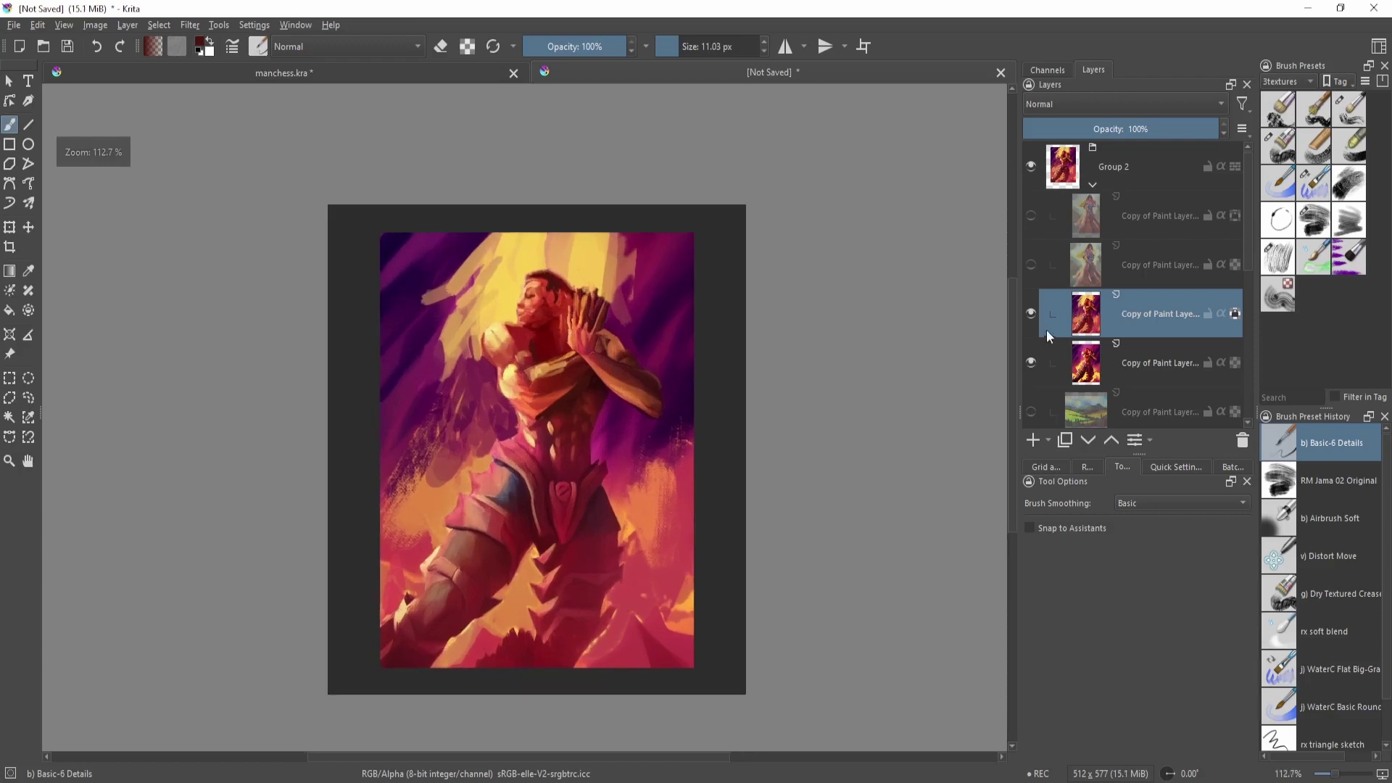
# - Hide the repainted layer to examine the original warrior's edges, and show it again
pyautogui.click(1031, 316)
pyautogui.click(1030, 319)
pyautogui.click(1027, 322)
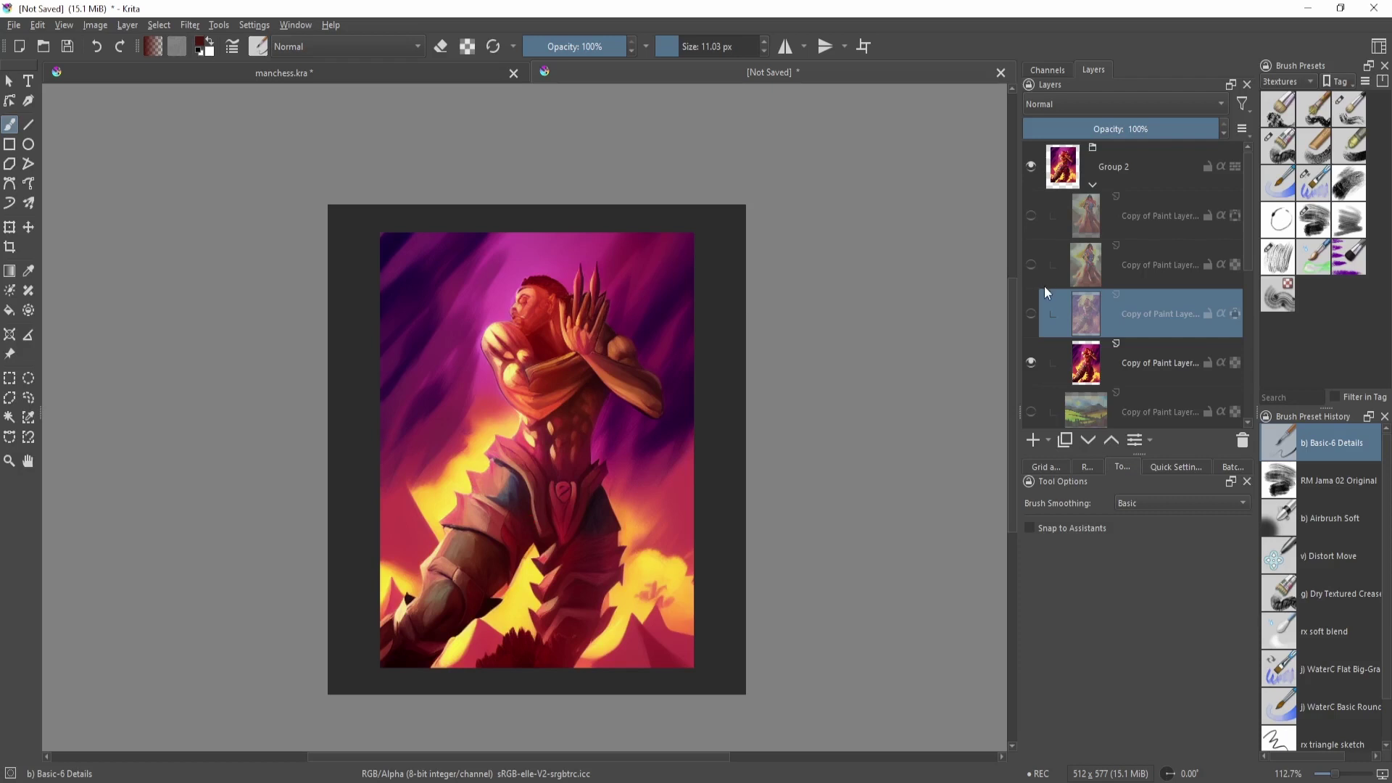
pyautogui.click(1031, 313)
# - Mass the warrior's cheek, jaw and neck into one dark red shadow with sampled strokes at 6.59 px
pyautogui.scroll(5, 746, 507)
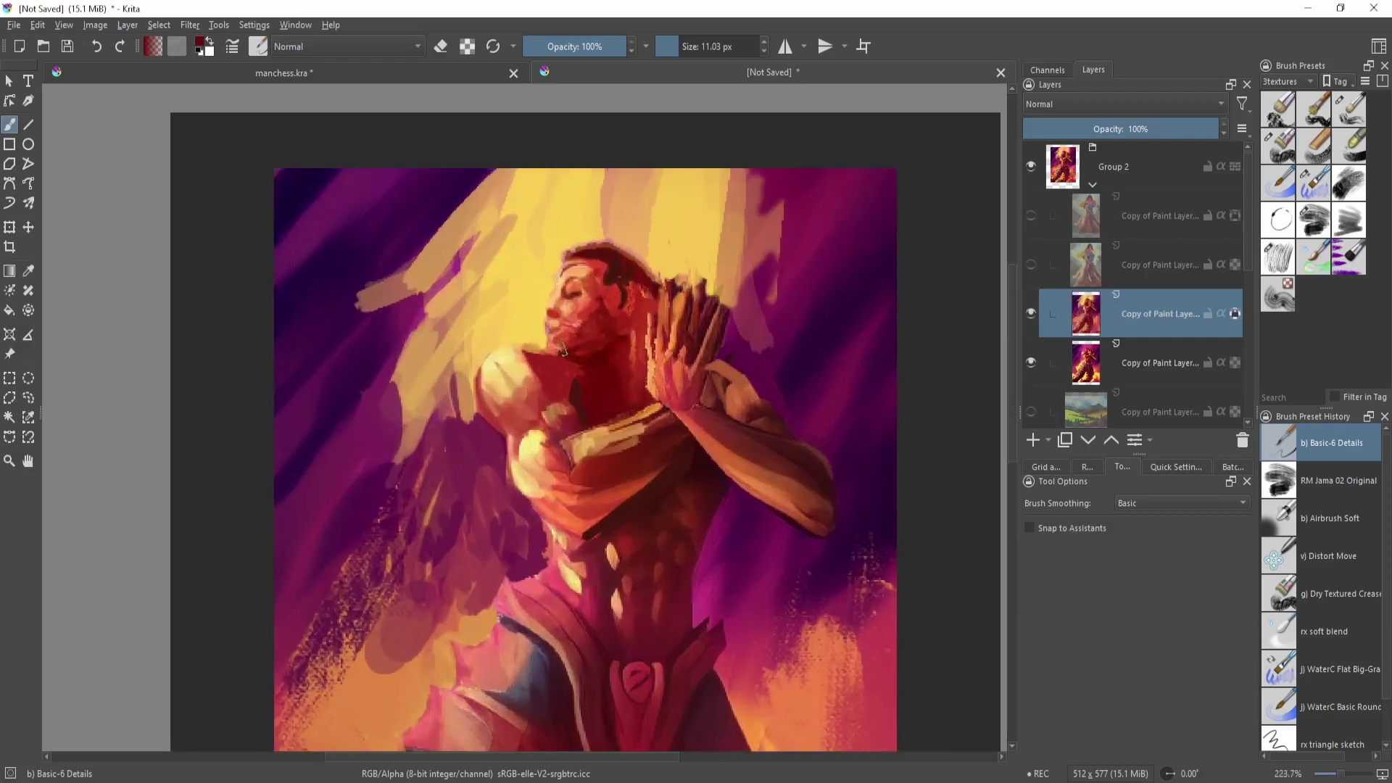
pyautogui.moveTo(565, 350)
pyautogui.mouseDown()
pyautogui.moveTo(599, 281)
pyautogui.moveTo(598, 332)
pyautogui.mouseUp()
pyautogui.hotkey('ctrl', 'z')
pyautogui.press('v')
pyautogui.moveTo(596, 283)
pyautogui.mouseDown()
pyautogui.moveTo(576, 346)
pyautogui.moveTo(583, 335)
pyautogui.moveTo(538, 330)
pyautogui.moveTo(598, 290)
pyautogui.mouseUp()
pyautogui.keyDown('ctrl'); pyautogui.click(517, 338); pyautogui.keyUp('ctrl')
pyautogui.keyDown('ctrl'); pyautogui.click(604, 291); pyautogui.keyUp('ctrl')
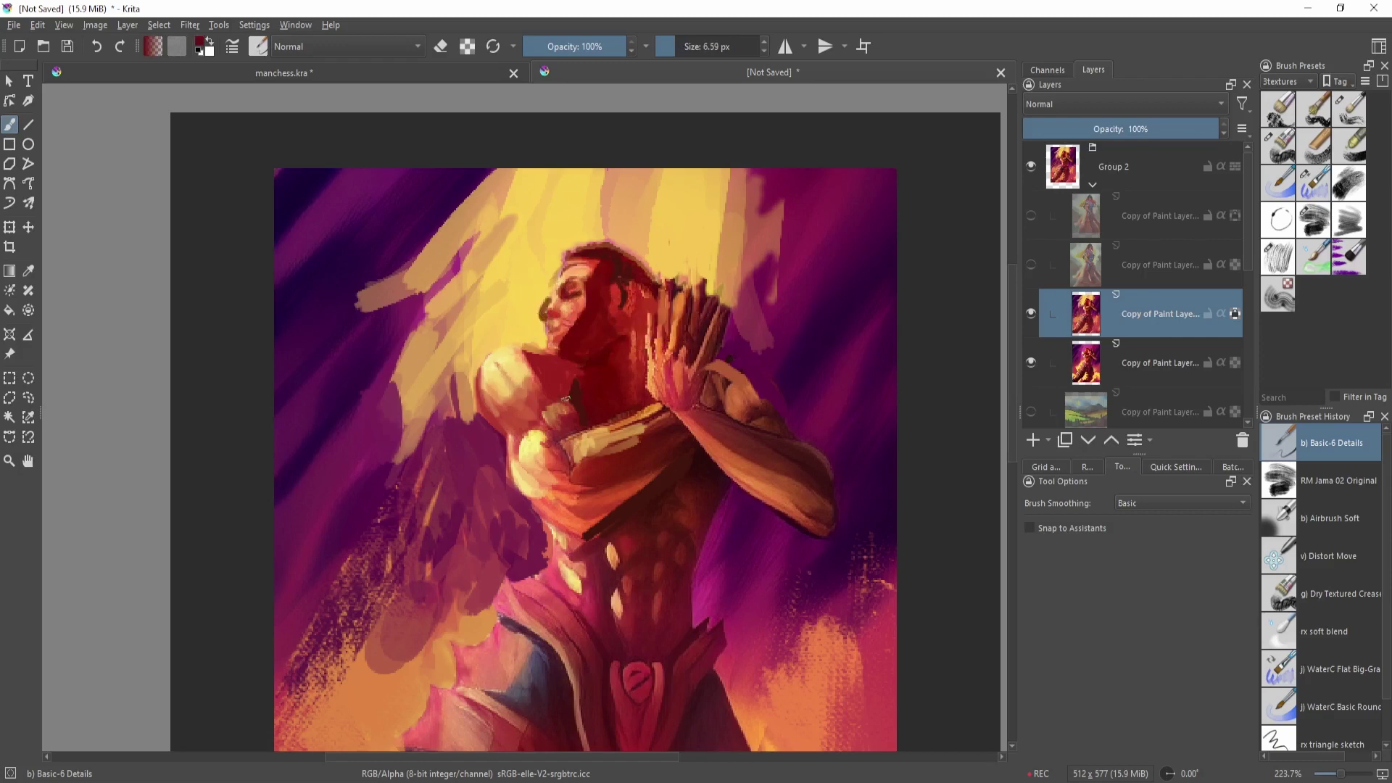
pyautogui.moveTo(471, 441)
pyautogui.mouseDown()
pyautogui.moveTo(631, 438)
pyautogui.moveTo(650, 402)
pyautogui.mouseUp()
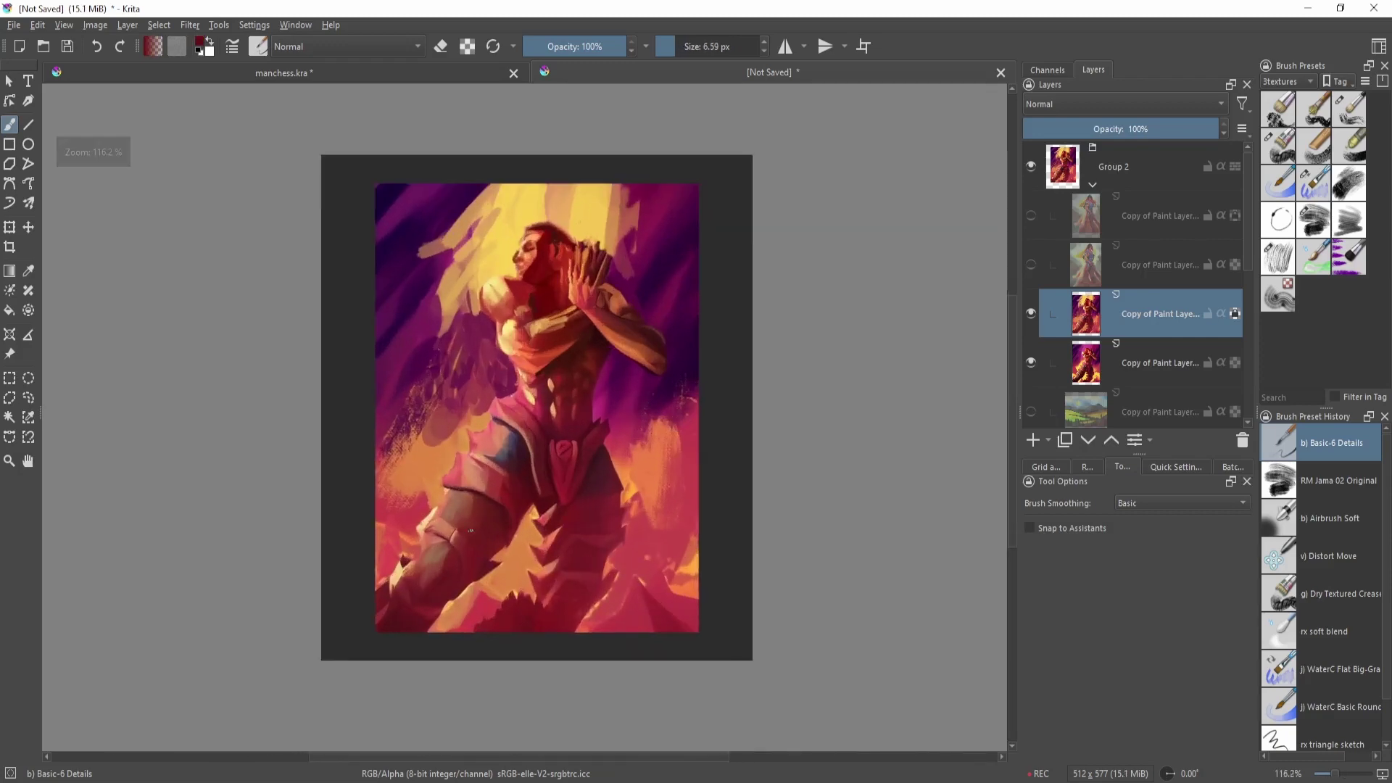
# - Touch up the blue-grey armour at the warrior's hip with short strokes in a sampled colour, and enlarge the brush to 12.87 px
pyautogui.moveTo(628, 455)
pyautogui.mouseDown()
pyautogui.moveTo(680, 360)
pyautogui.moveTo(634, 397)
pyautogui.mouseUp()
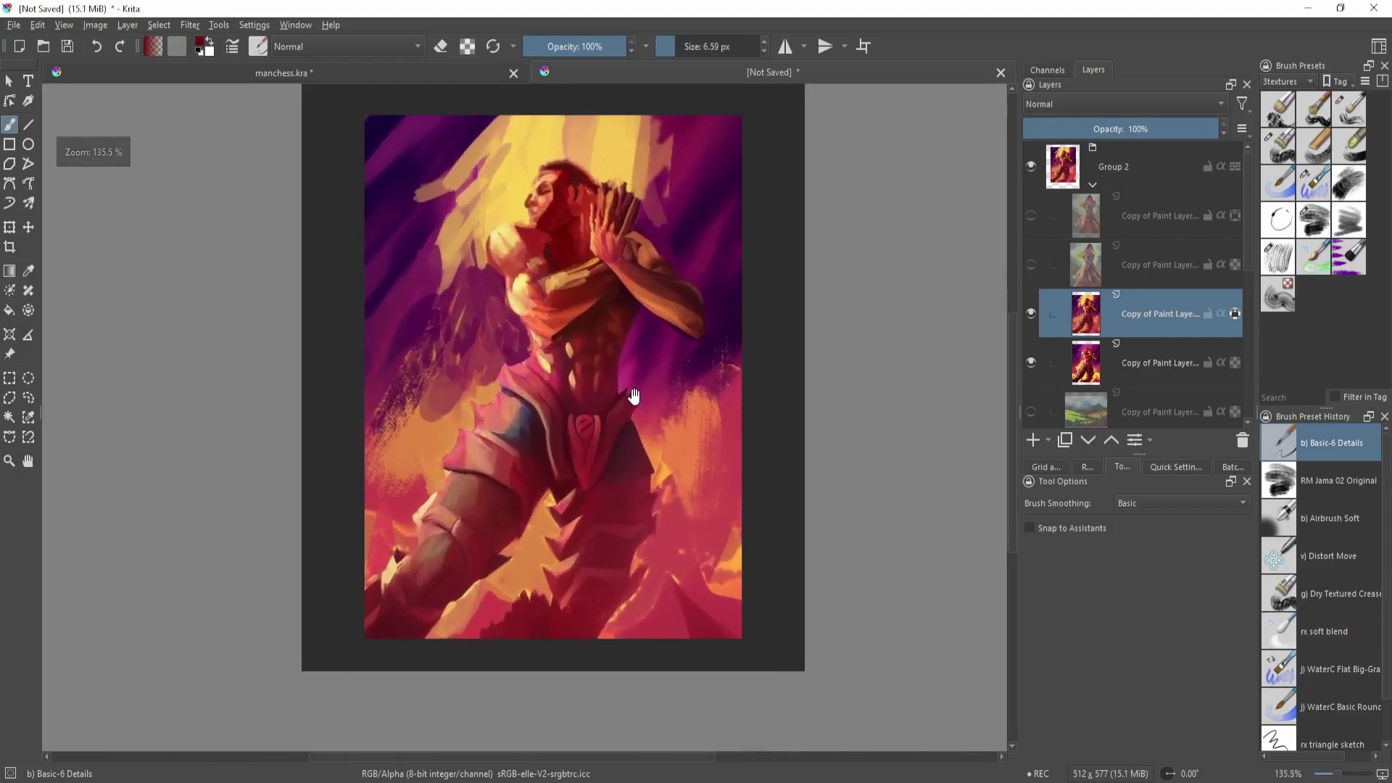
pyautogui.moveTo(512, 420); pyautogui.dragTo(526, 421)
pyautogui.moveTo(512, 416); pyautogui.dragTo(528, 433)
pyautogui.keyDown('ctrl'); pyautogui.click(525, 449); pyautogui.keyUp('ctrl')
pyautogui.moveTo(755, 319)
pyautogui.mouseDown()
pyautogui.moveTo(715, 363)
pyautogui.moveTo(747, 305)
pyautogui.mouseUp()
# - Hide the repainted warrior layer to examine the original painting's edges, and show it again
pyautogui.click(1031, 315)
pyautogui.moveTo(842, 388); pyautogui.dragTo(711, 390)
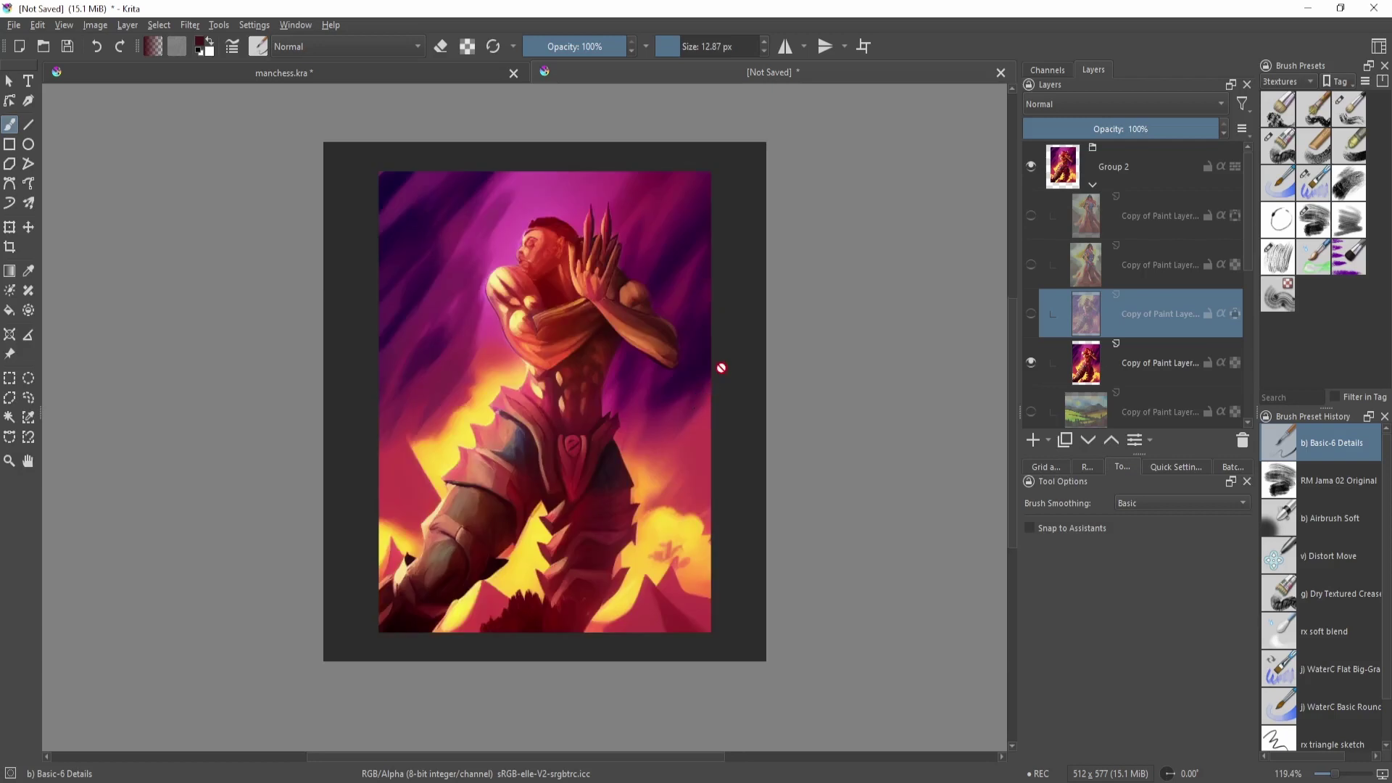
pyautogui.click(1030, 363)
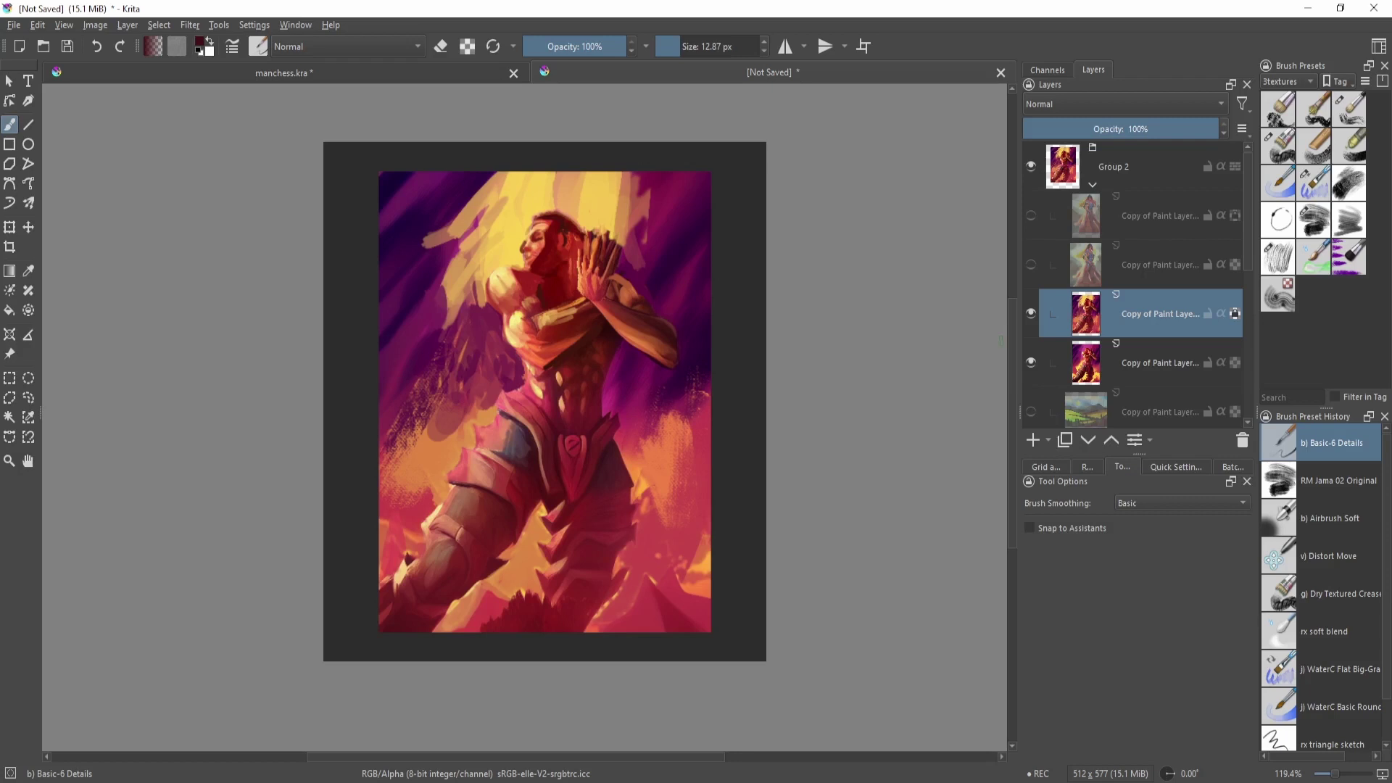
# - Hide both warrior layers, restore them together, and examine the repainted figure at closer and wider views
pyautogui.moveTo(1031, 314); pyautogui.dragTo(1030, 362)
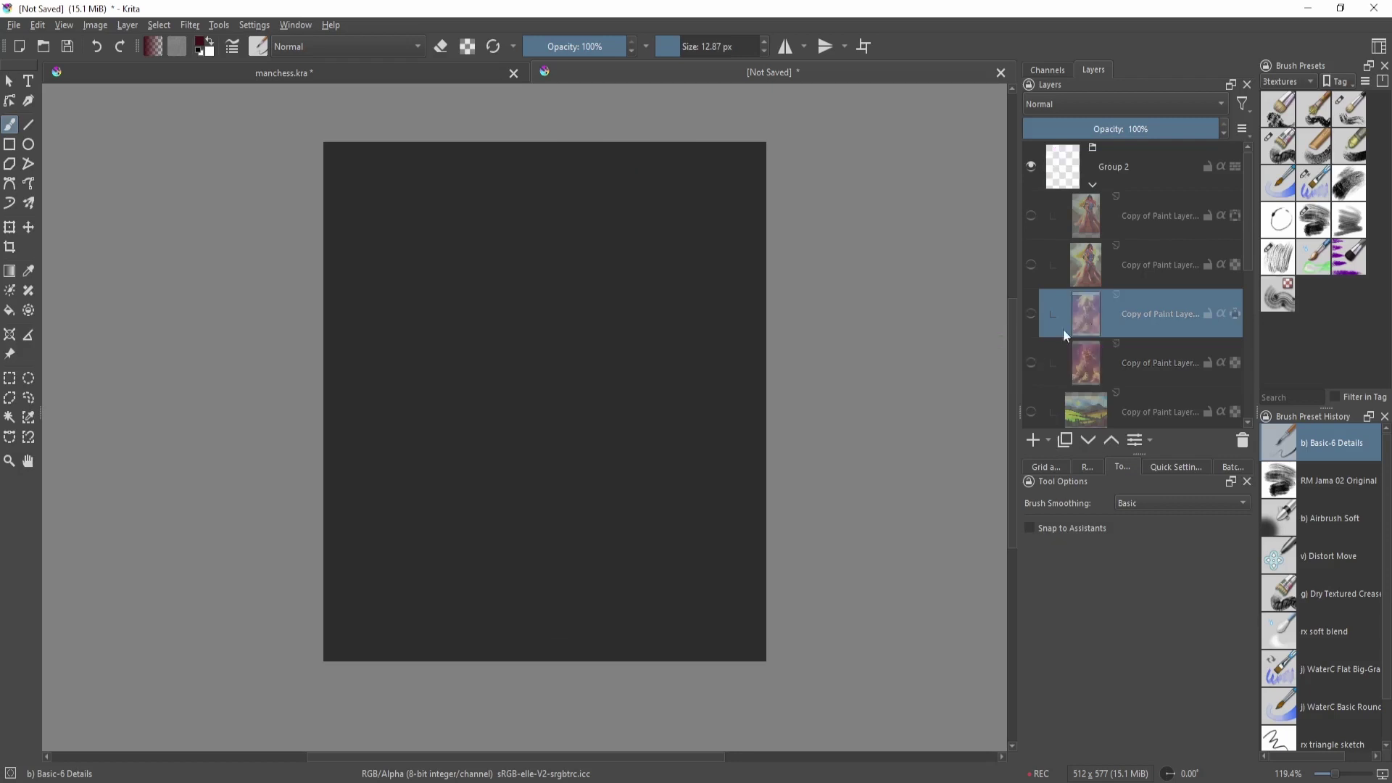
pyautogui.click(1031, 411)
pyautogui.click(1030, 409)
pyautogui.moveTo(1025, 351)
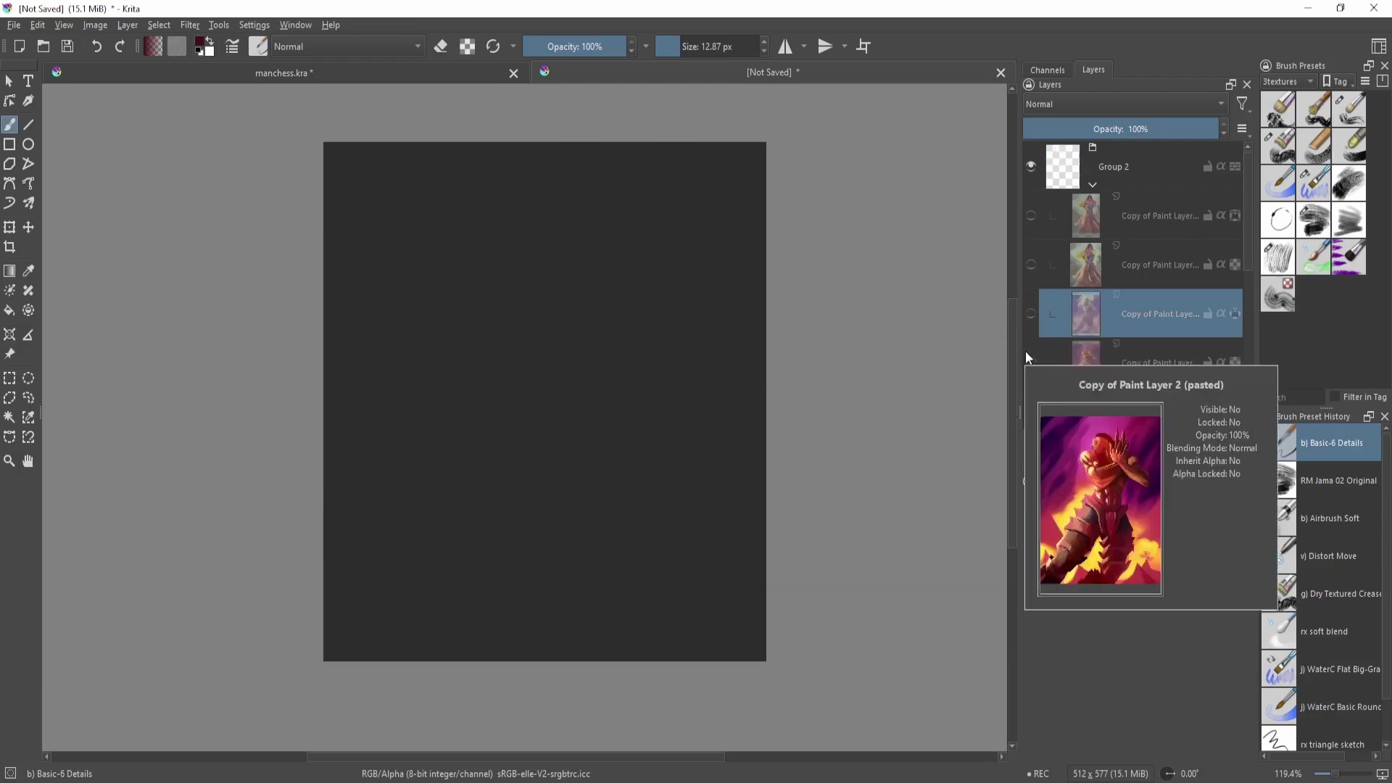
pyautogui.moveTo(1031, 363); pyautogui.dragTo(1029, 313)
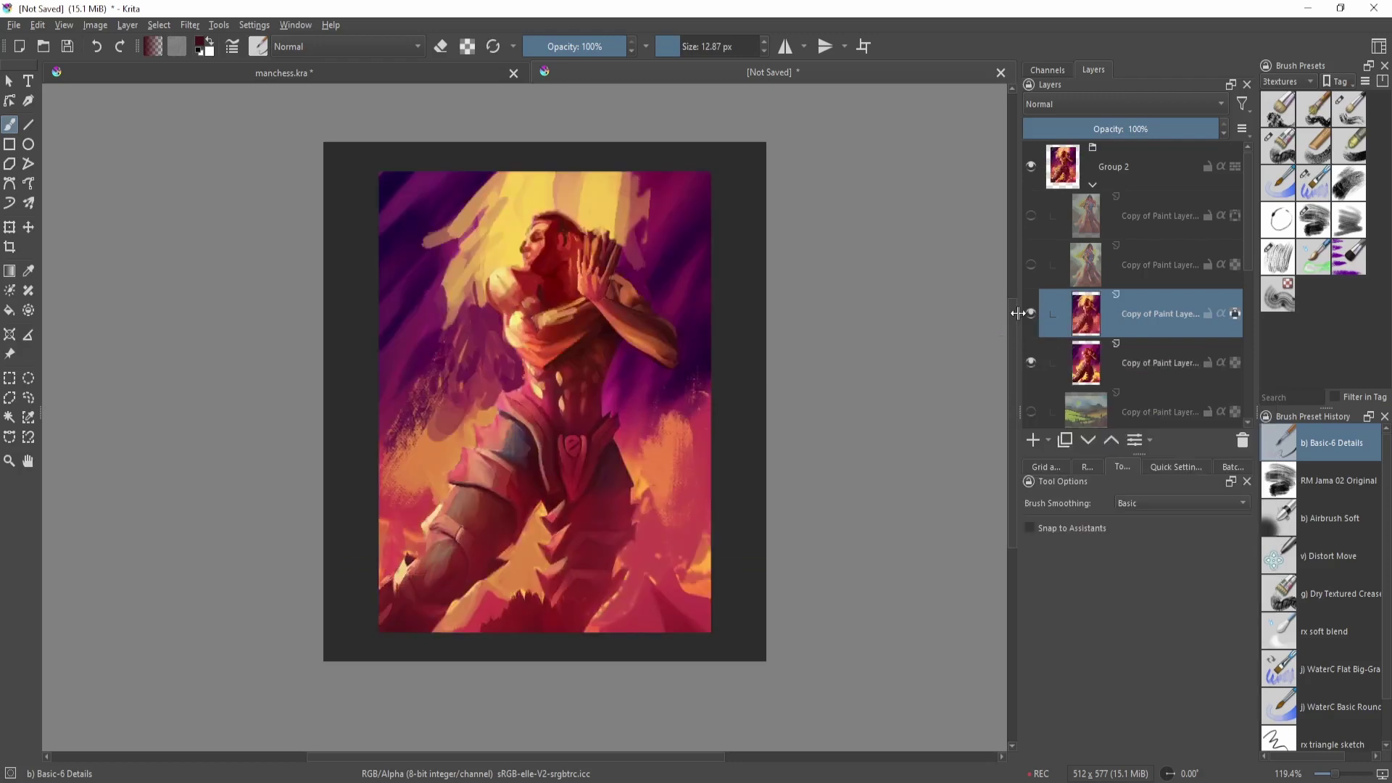
pyautogui.scroll(2, 665, 488)
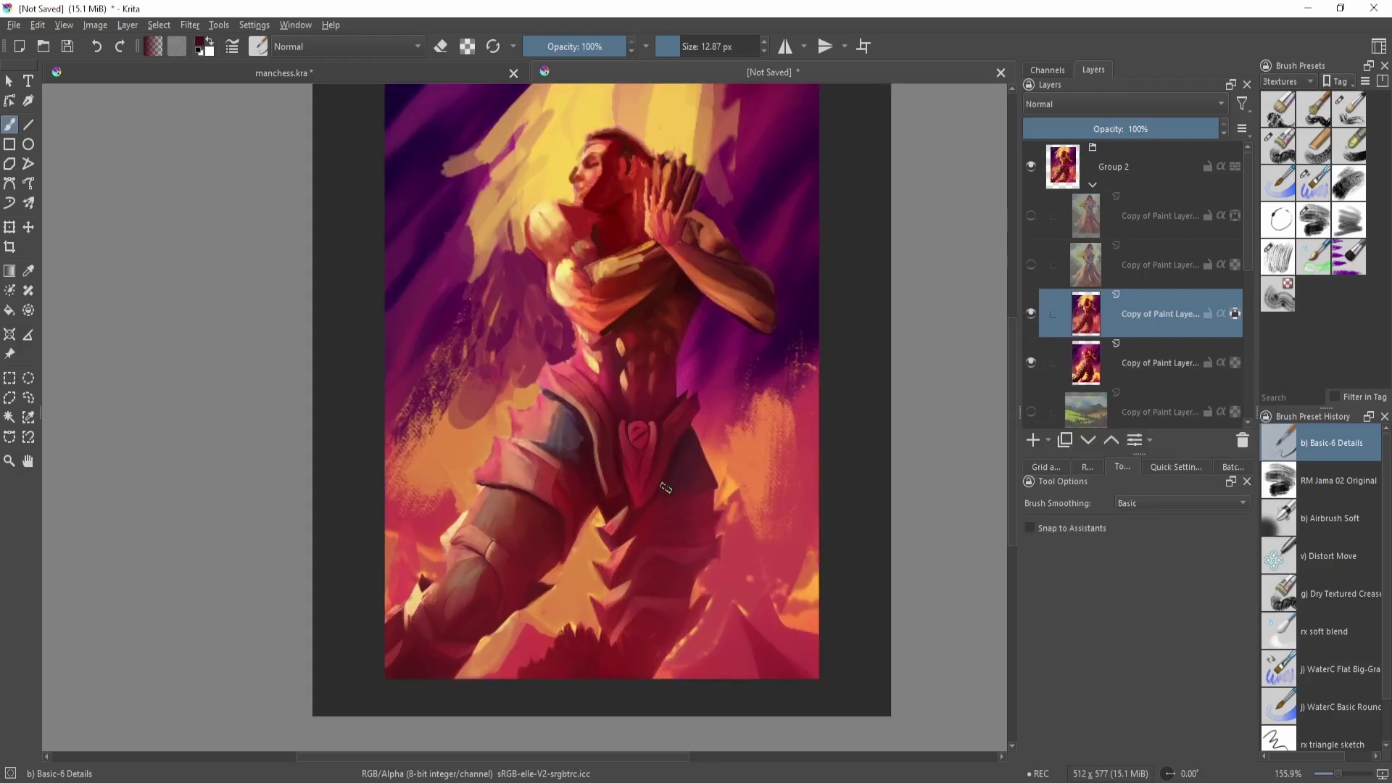
pyautogui.scroll(-1, 665, 488)
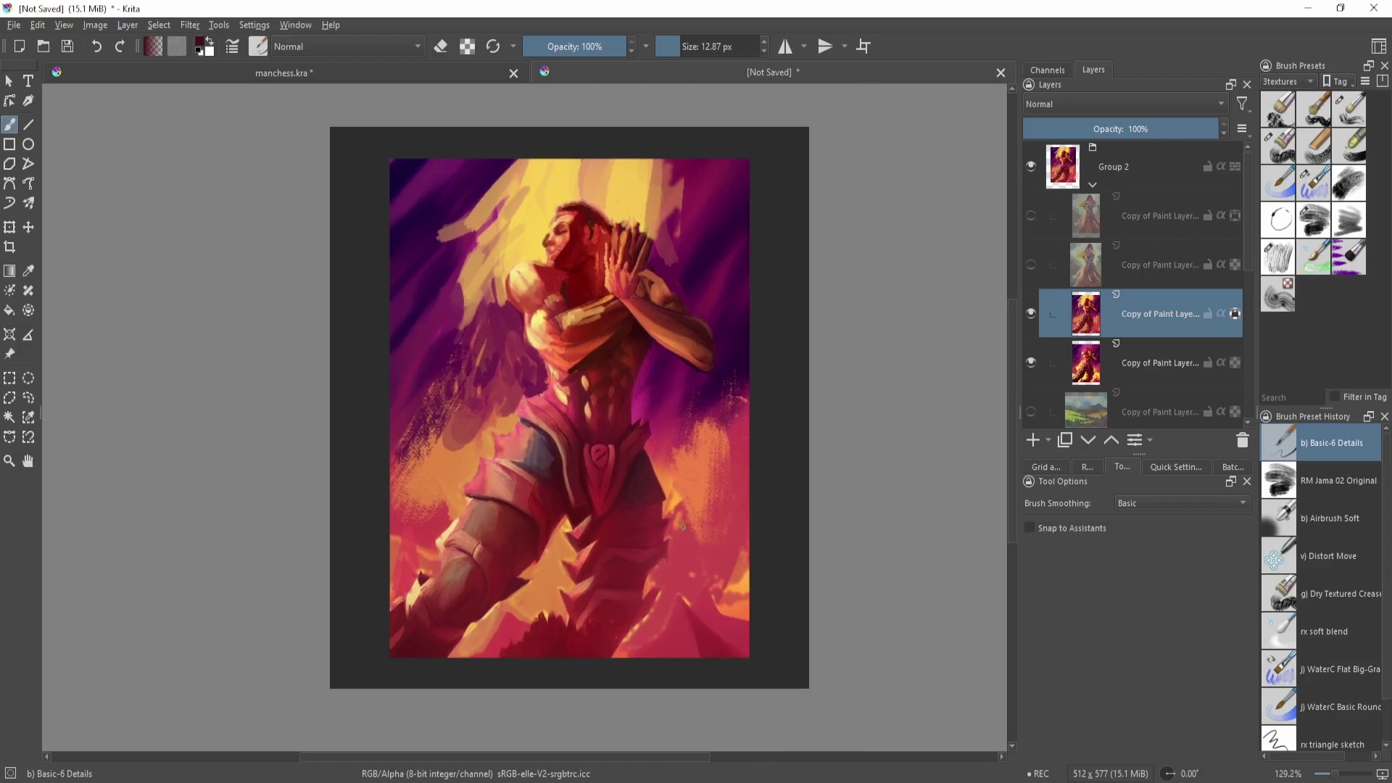